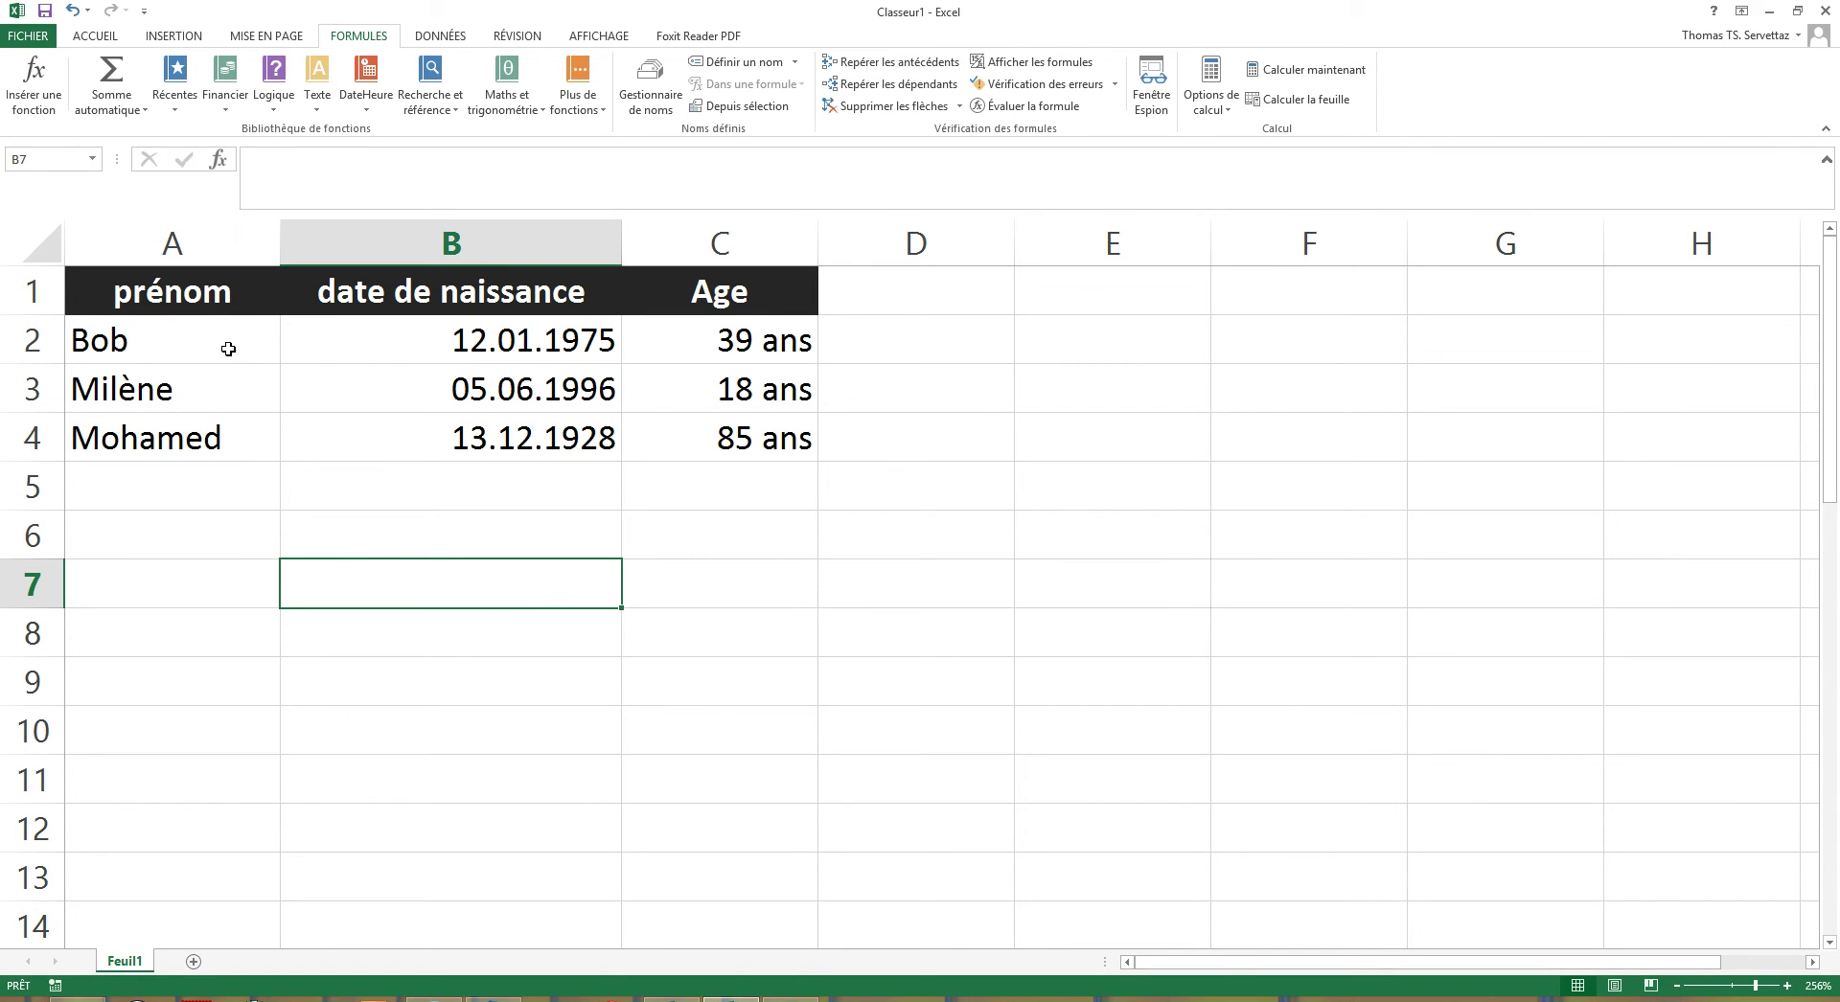
Replace the final digit of the year in cell B3's birth date with 0
{"action": "left_click", "coordinate": [532, 347]}
{"action": "left_click", "coordinate": [523, 387]}
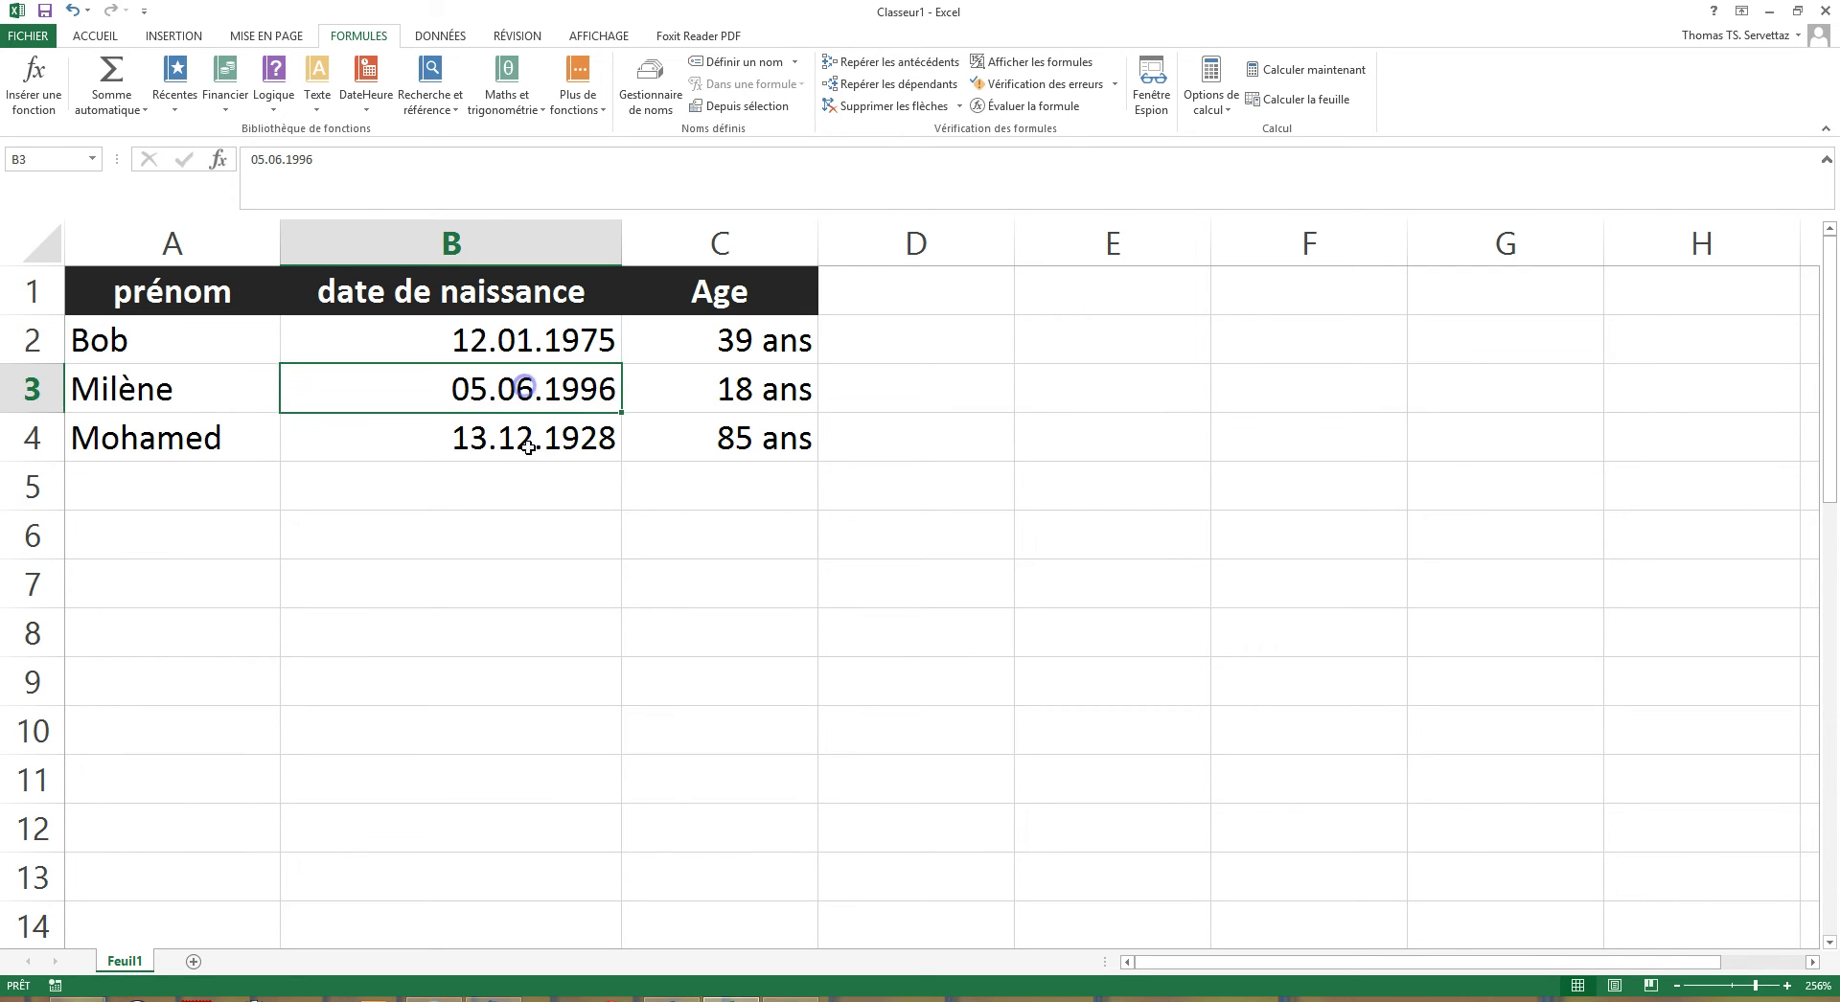
{"action": "left_click", "coordinate": [524, 439]}
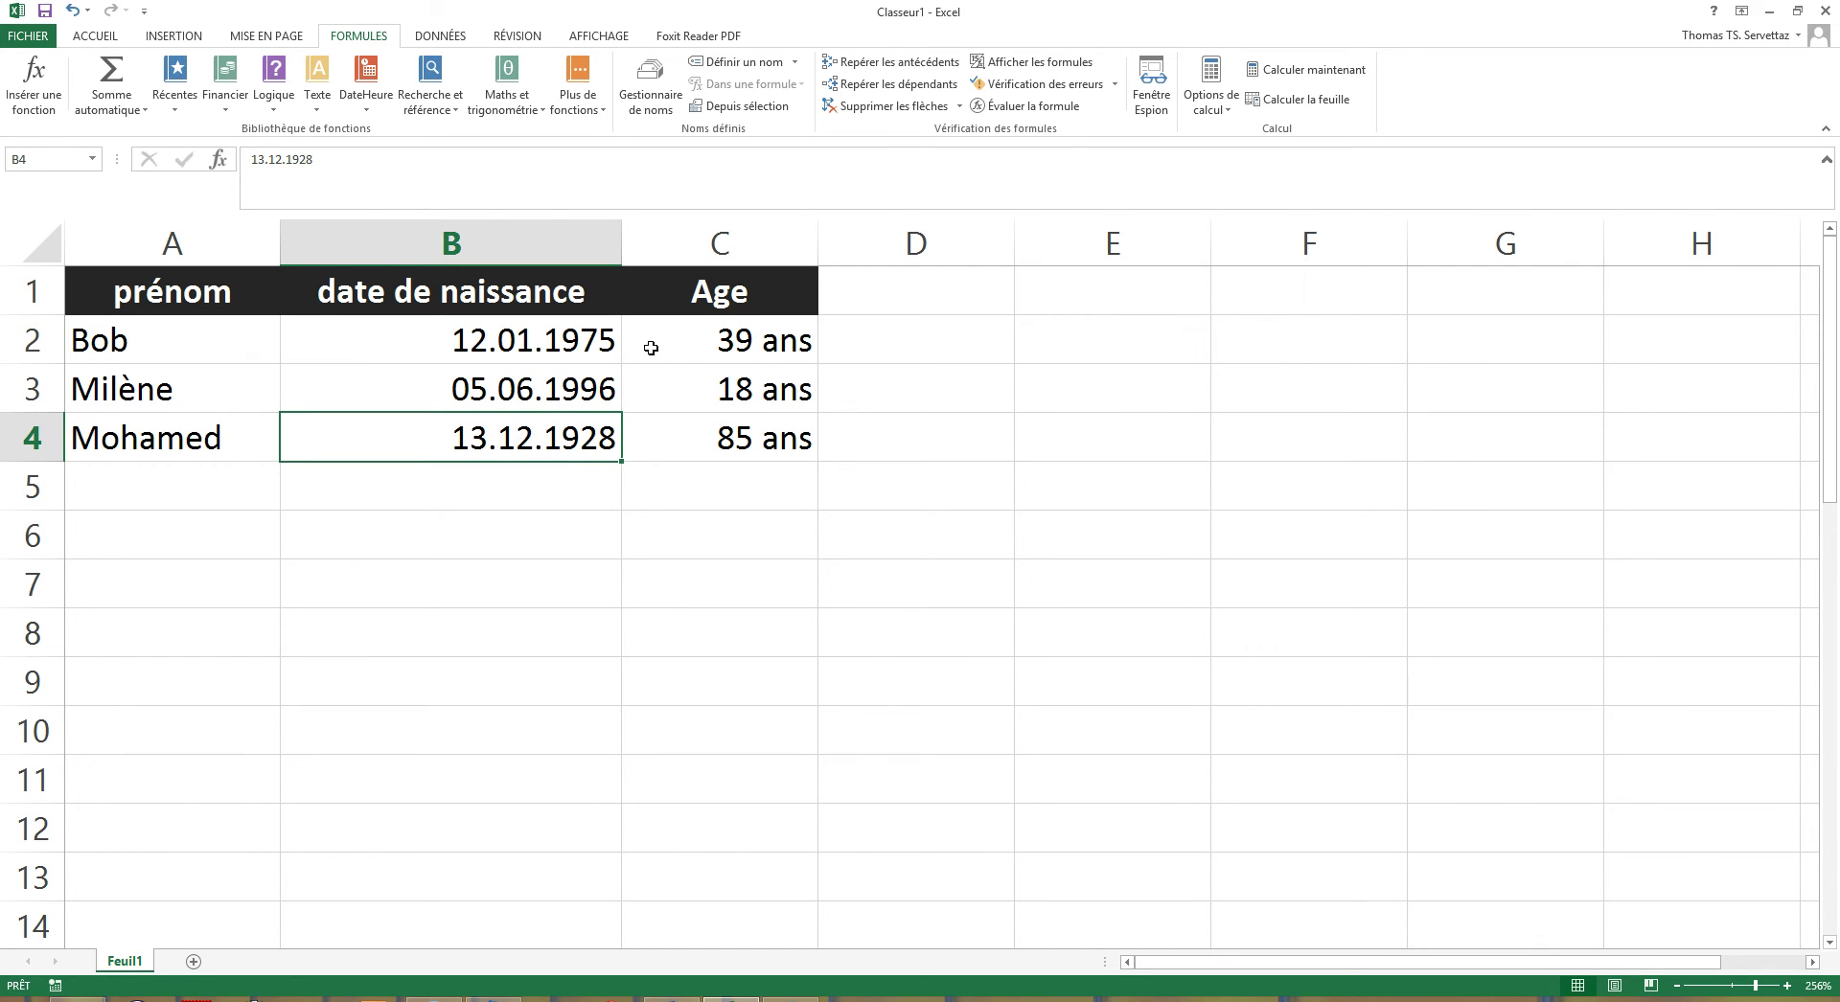
{"action": "left_click", "coordinate": [515, 389]}
{"action": "key", "text": "F2"}
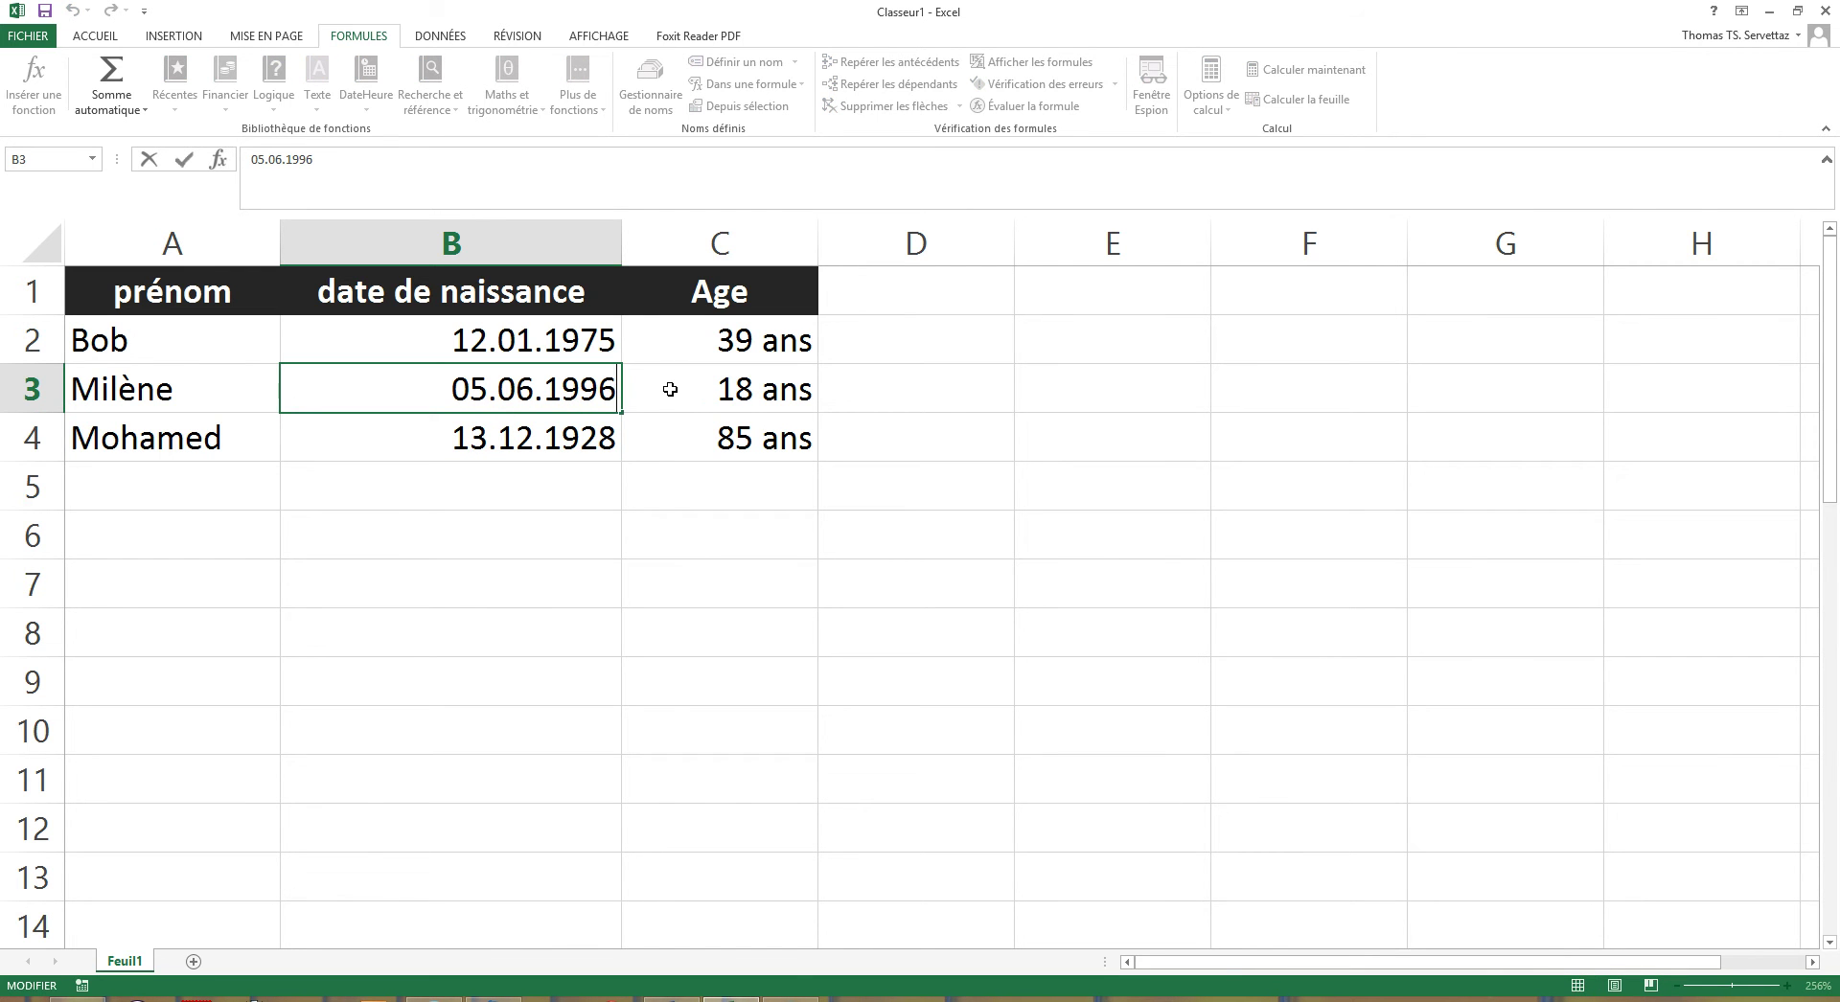
{"action": "key", "text": "BackSpace"}
{"action": "type", "text": "0"}
{"action": "key", "text": "Return"}
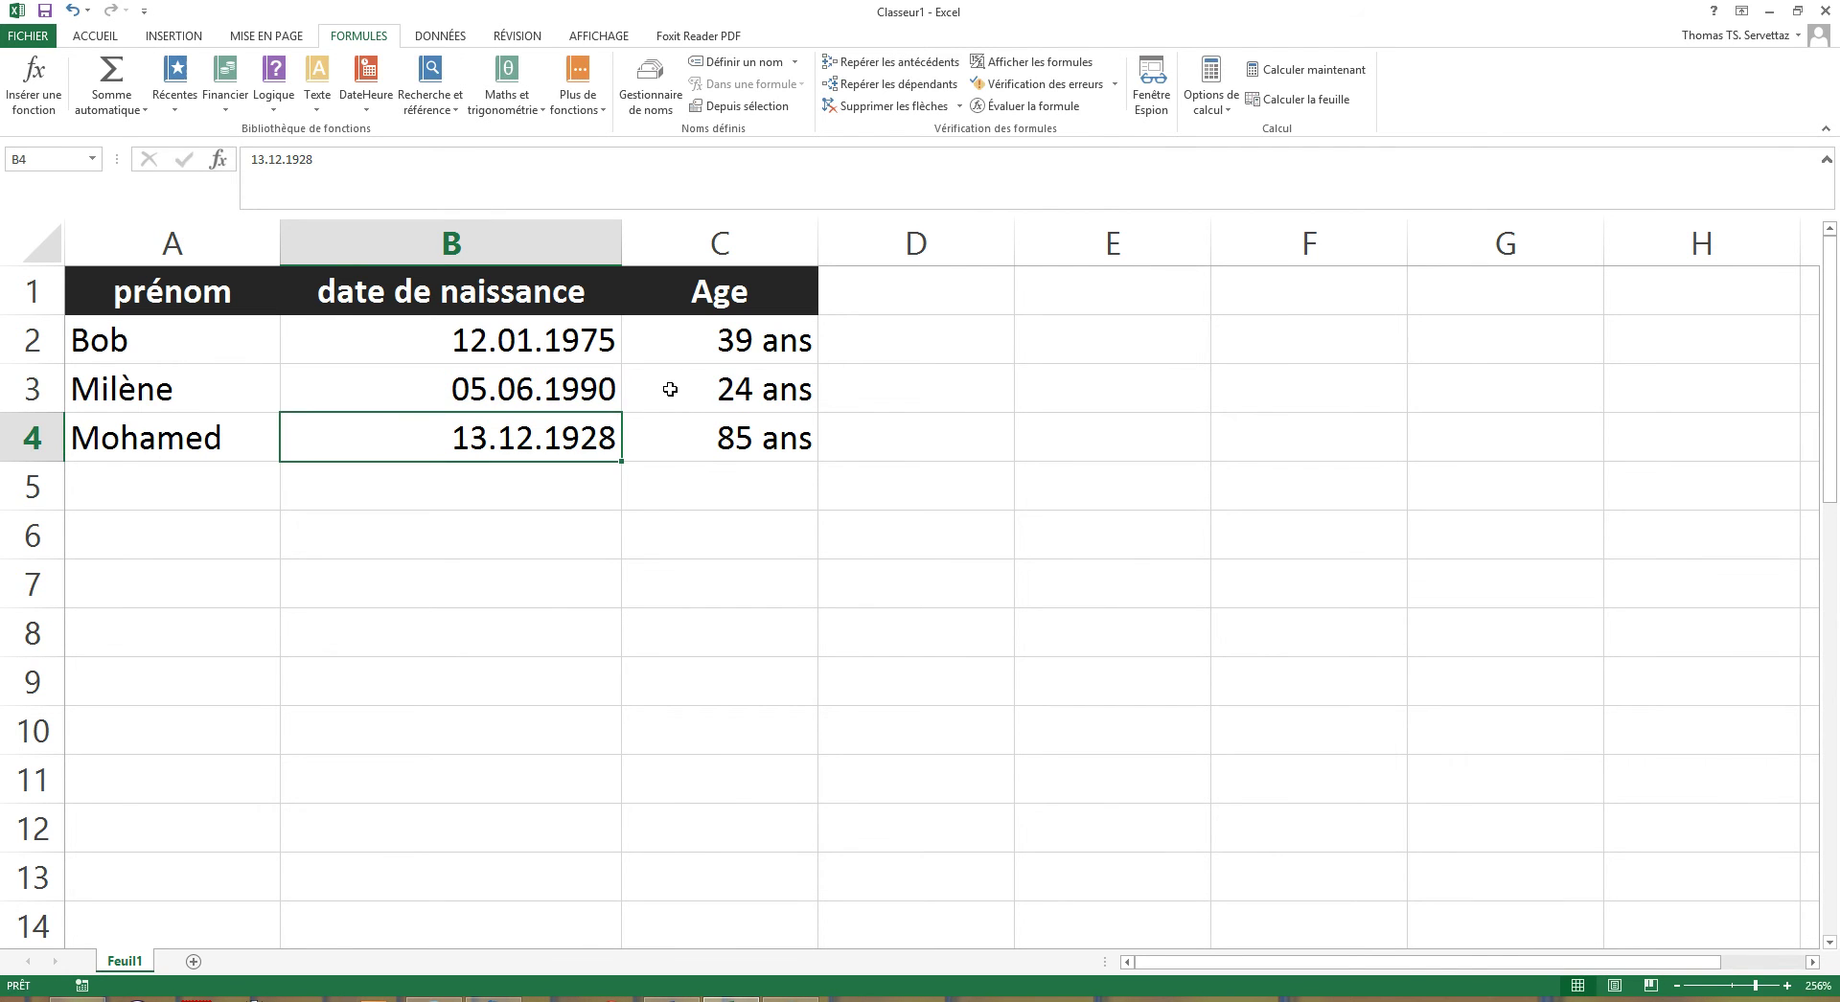
Examine the age formula in cell C2, leaving it as it is
{"action": "double_click", "coordinate": [701, 336]}
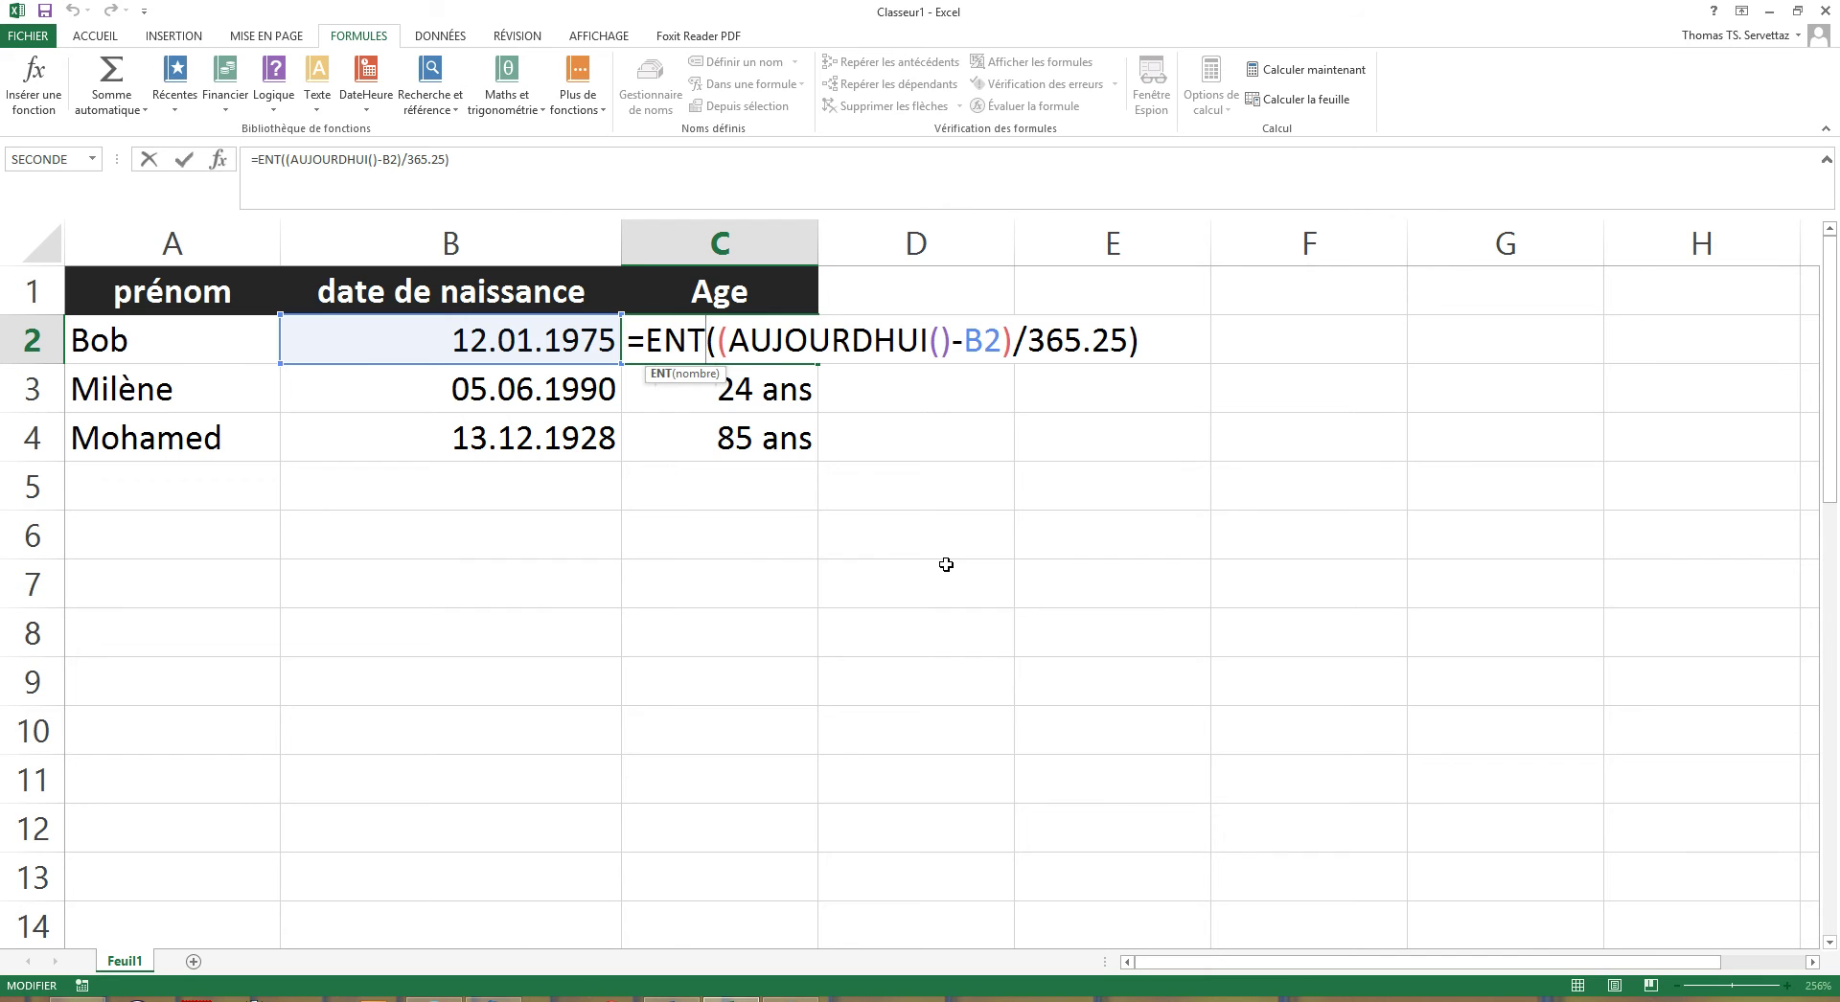
{"action": "key", "text": "ctrl+Return"}
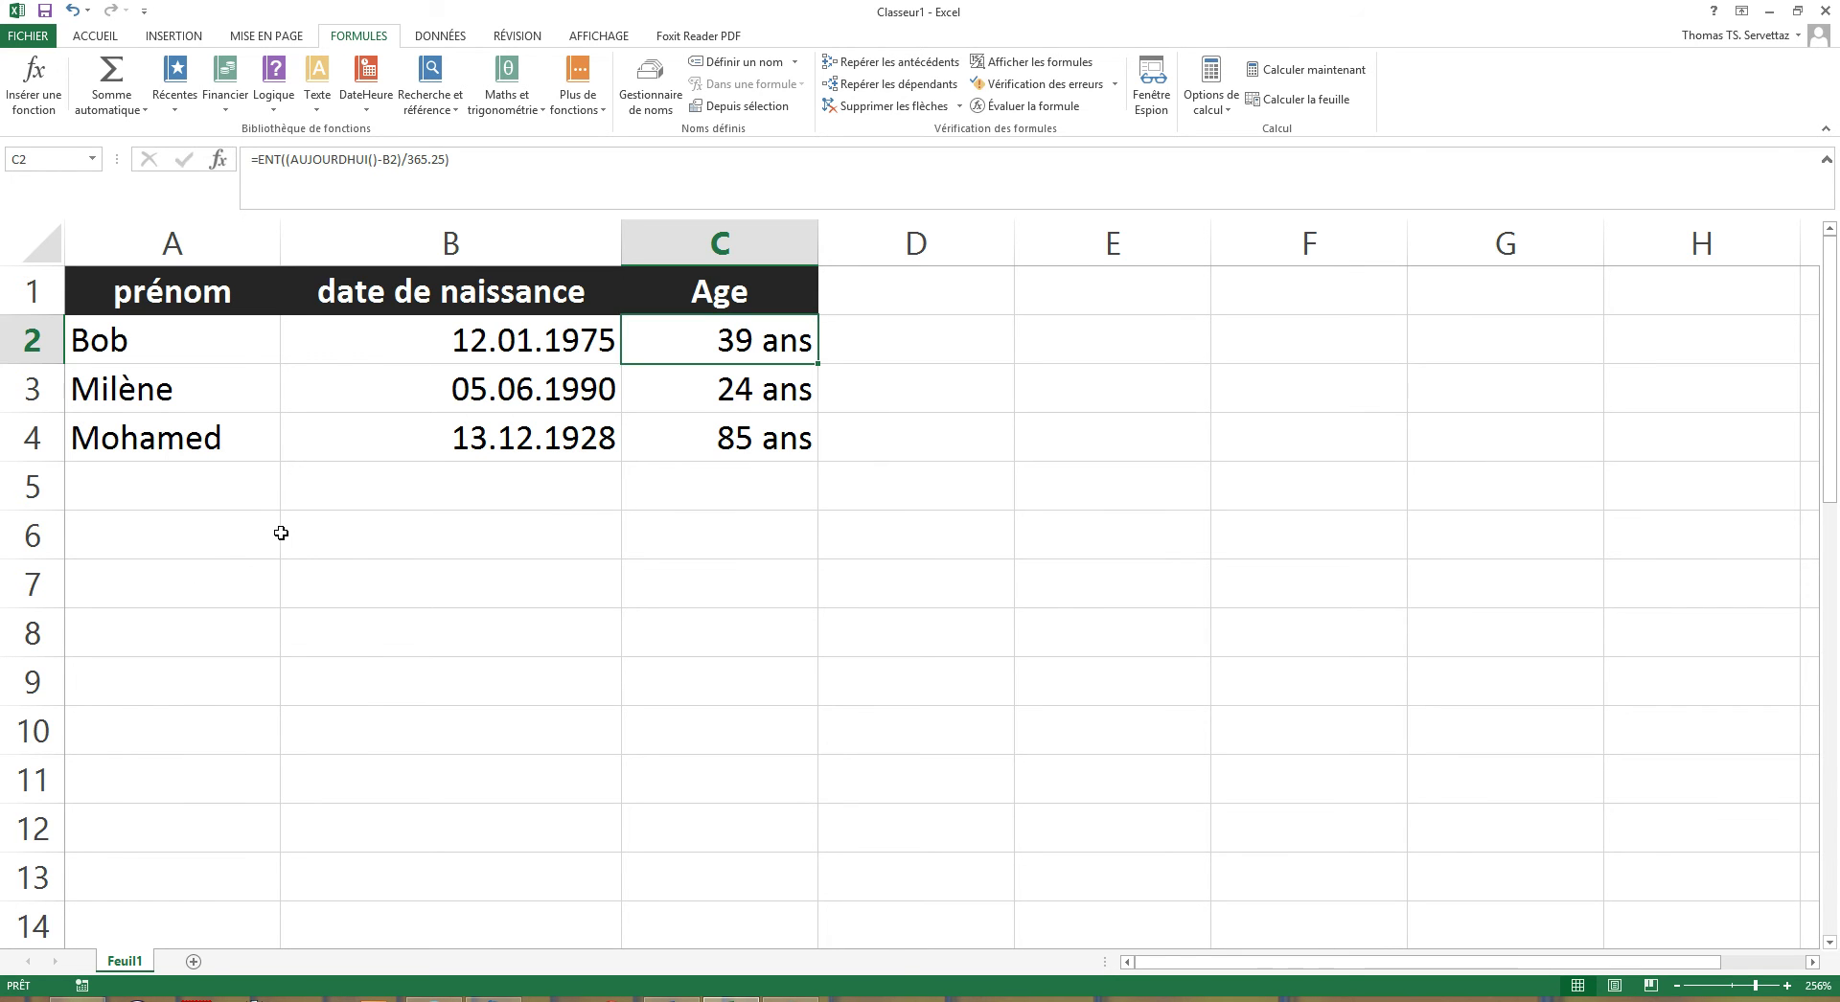
Enter the date 01.02.2013 in cell A6 below the table
{"action": "left_click", "coordinate": [184, 524]}
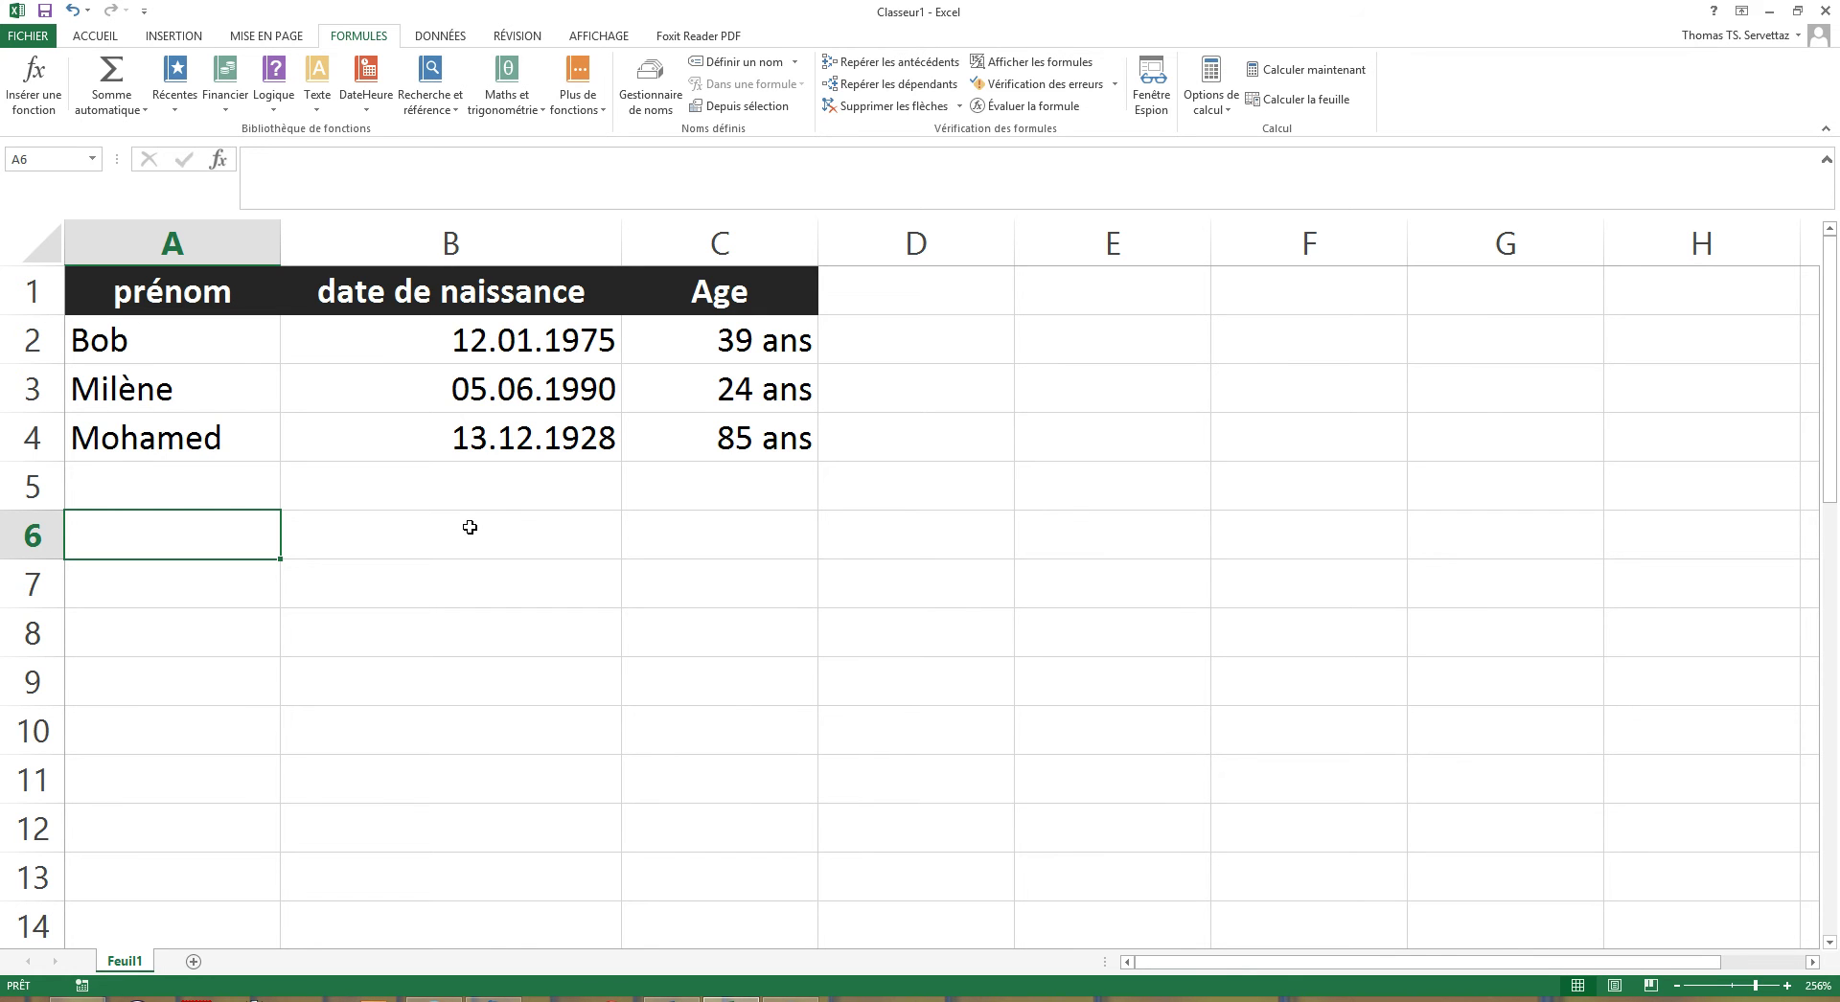
{"action": "type", "text": "01."}
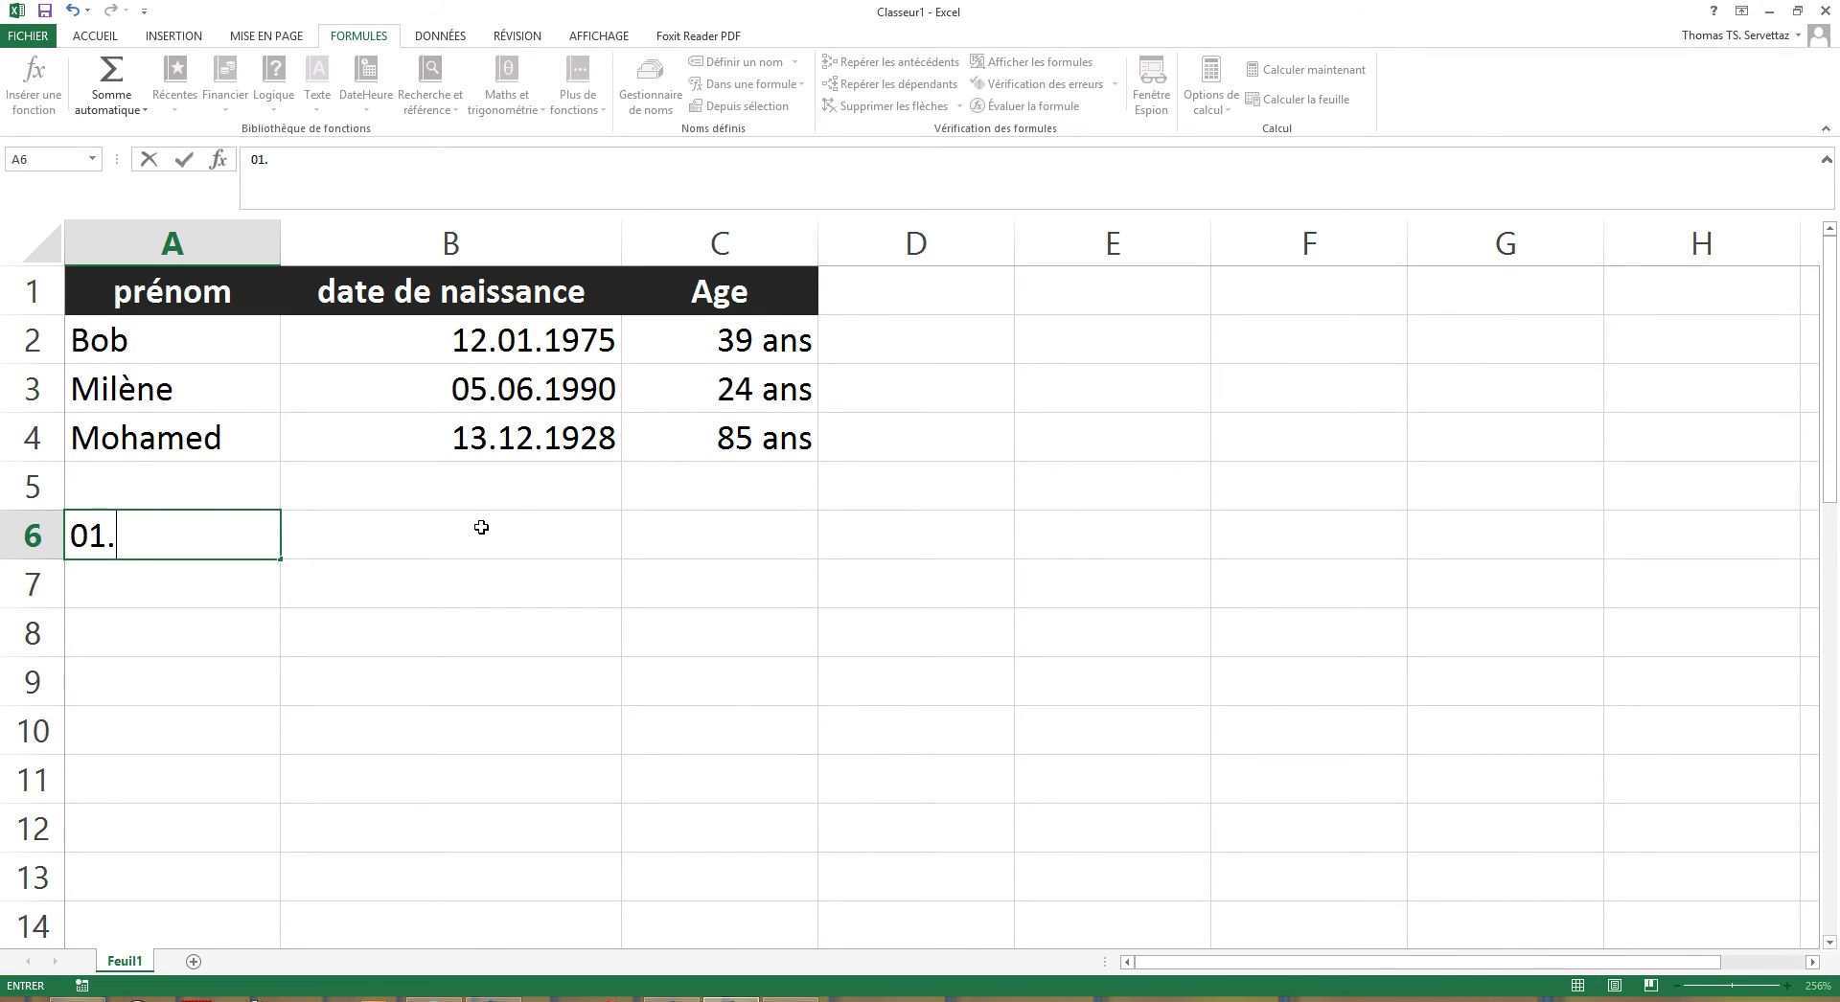
{"action": "type", "text": "02.2013"}
{"action": "key", "text": "Return"}
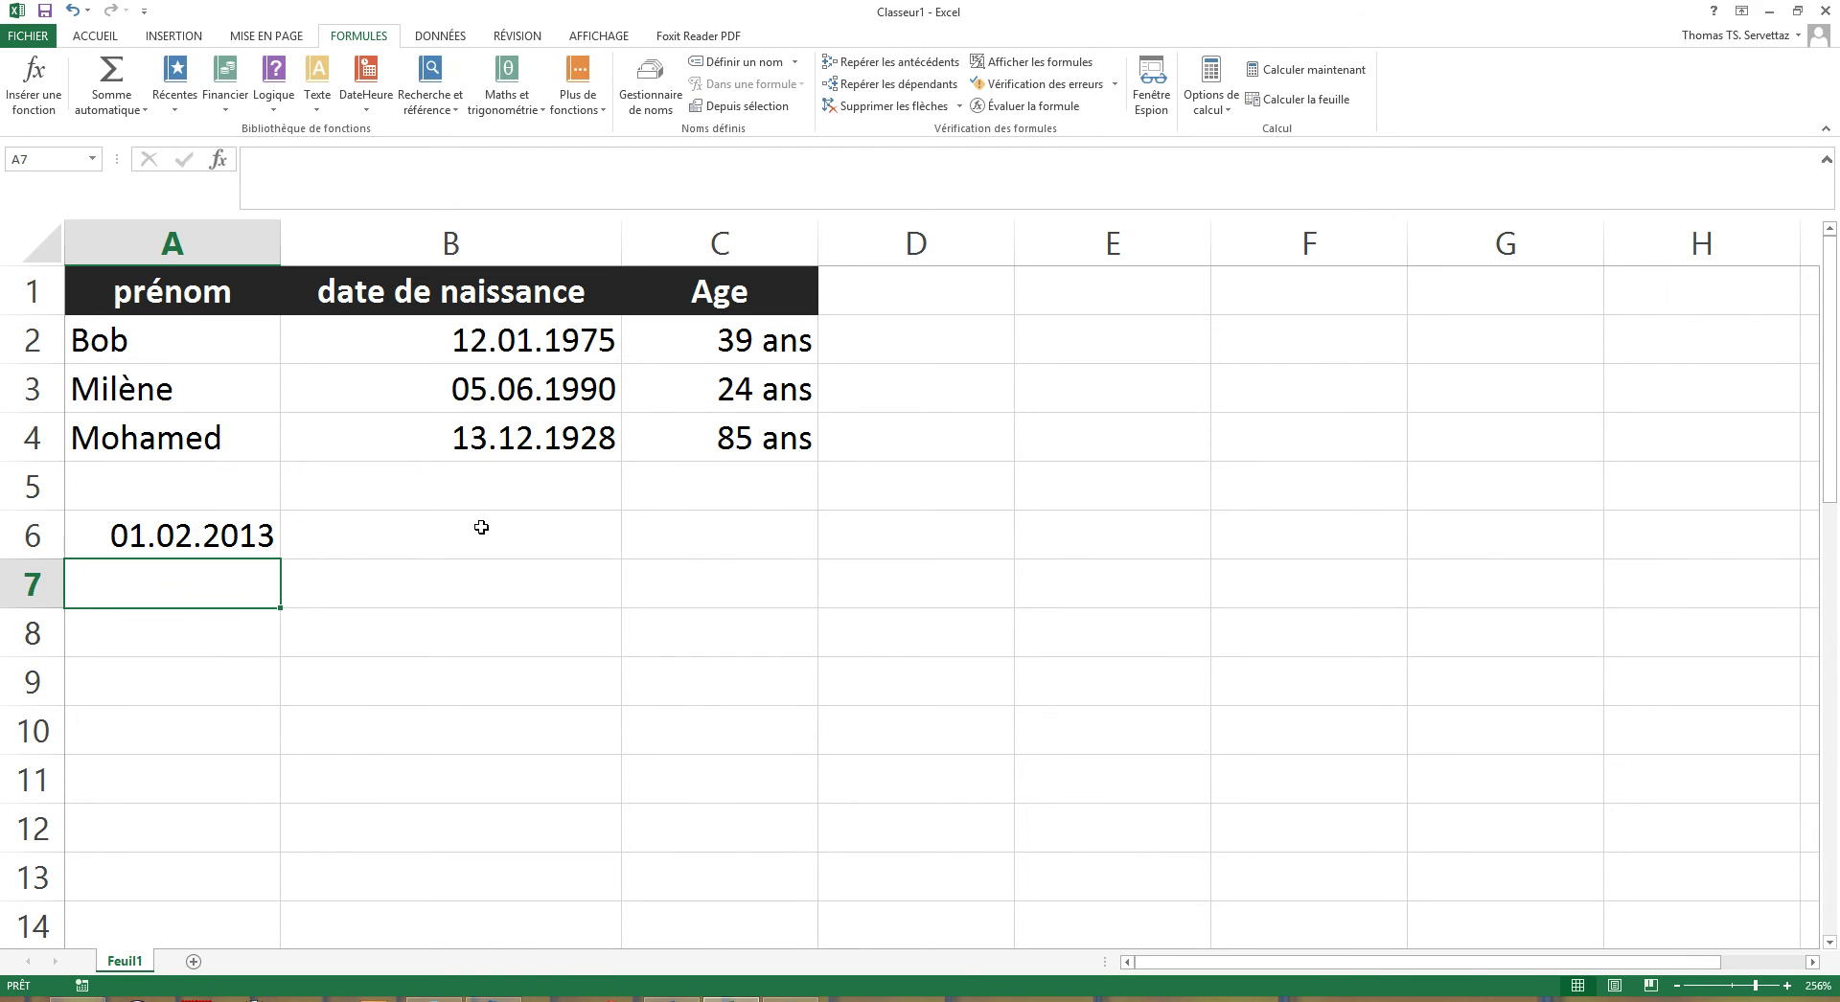
Change the number format of cell A6 to Standard
{"action": "left_click", "coordinate": [187, 536]}
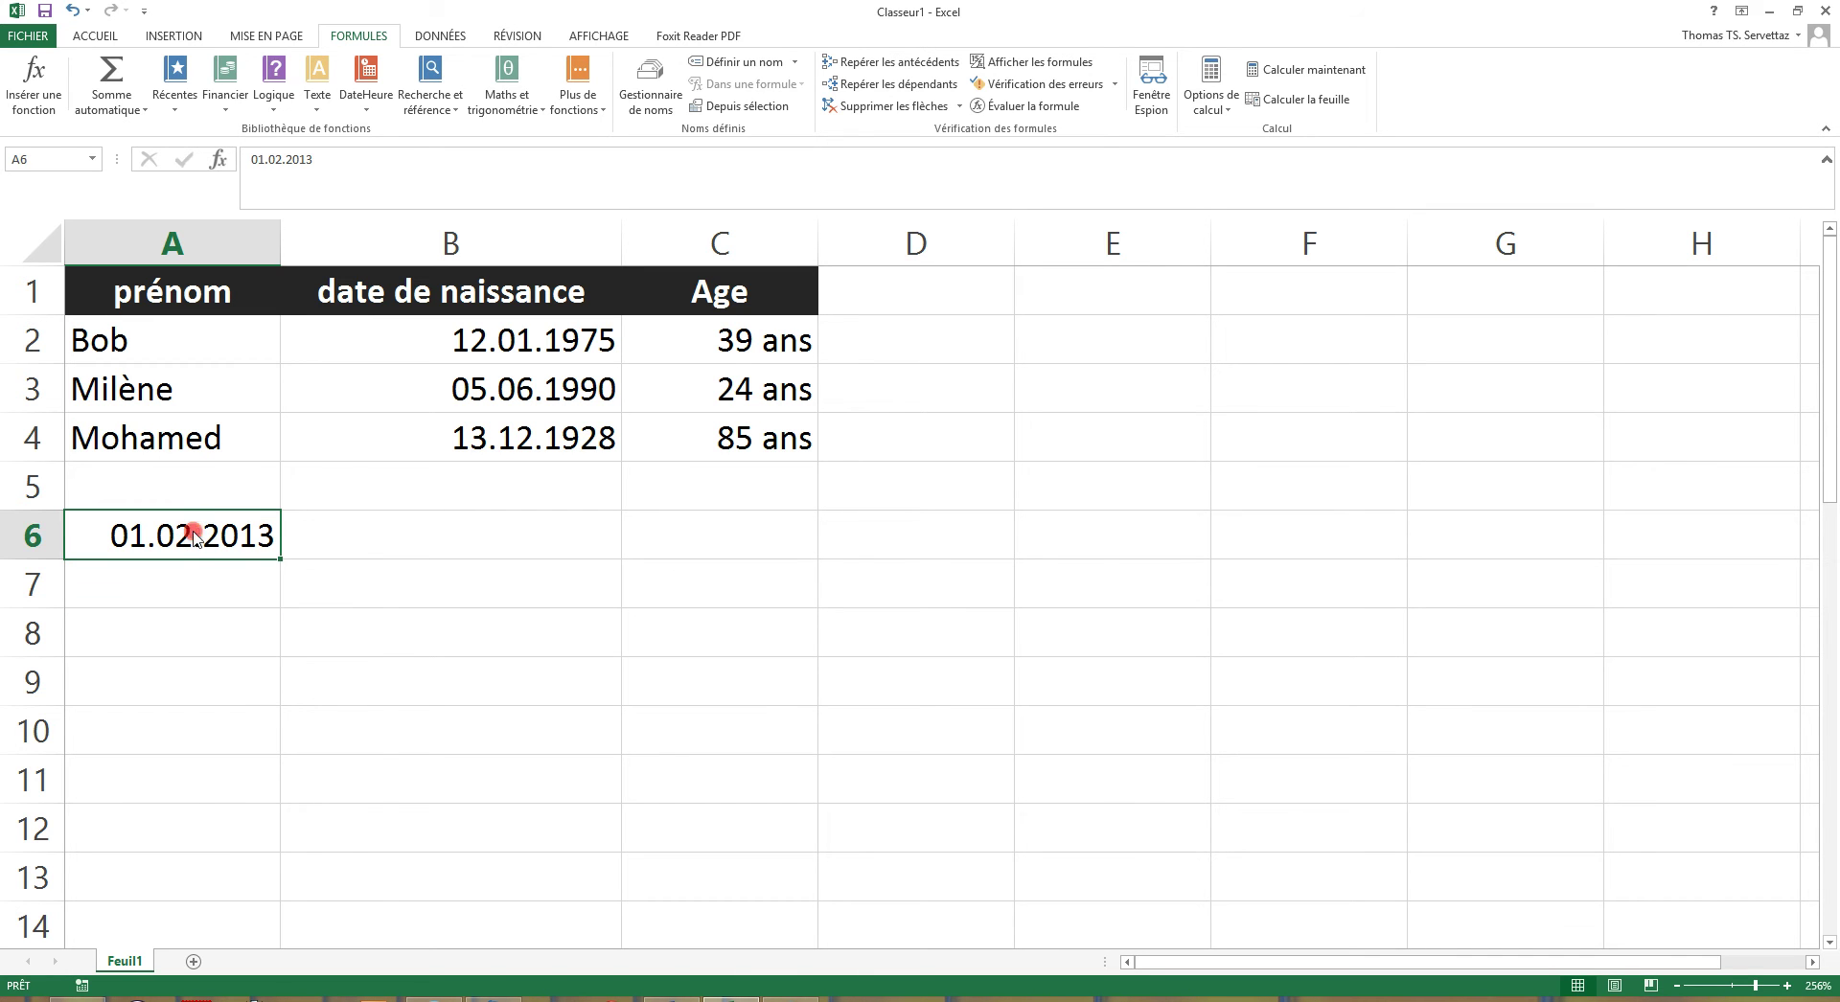
{"action": "right_click", "coordinate": [192, 531]}
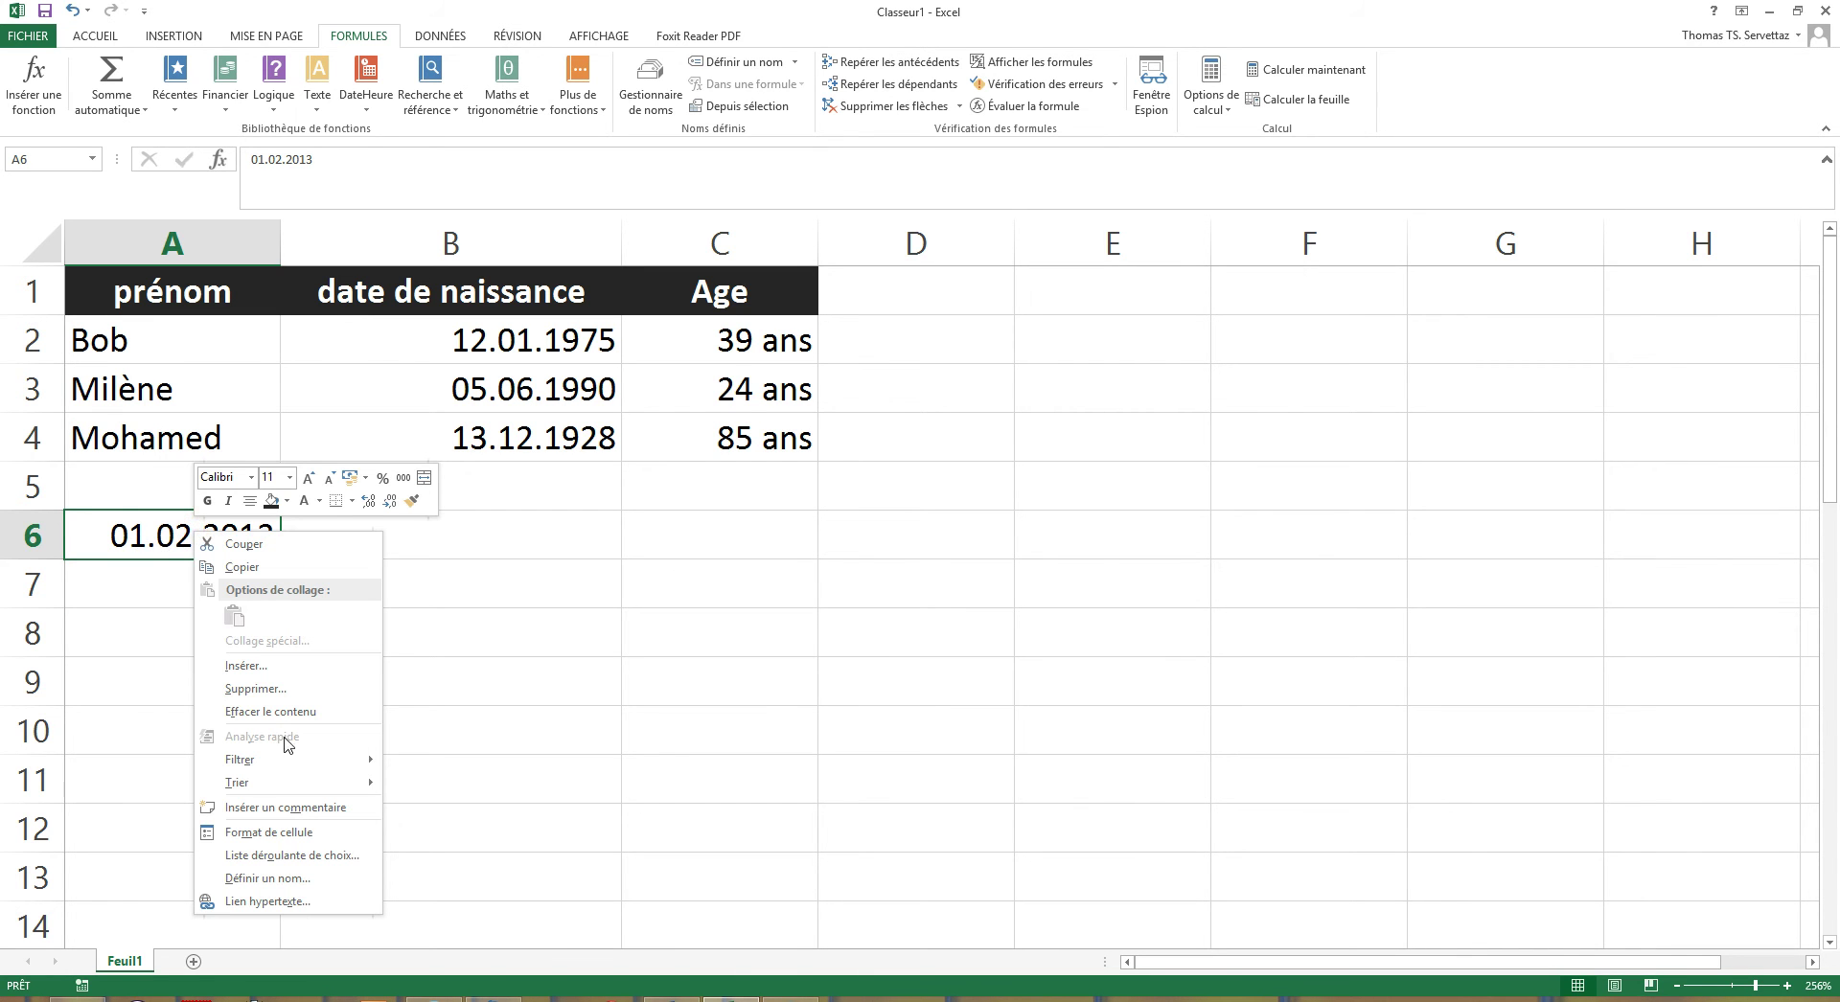
{"action": "left_click", "coordinate": [307, 832]}
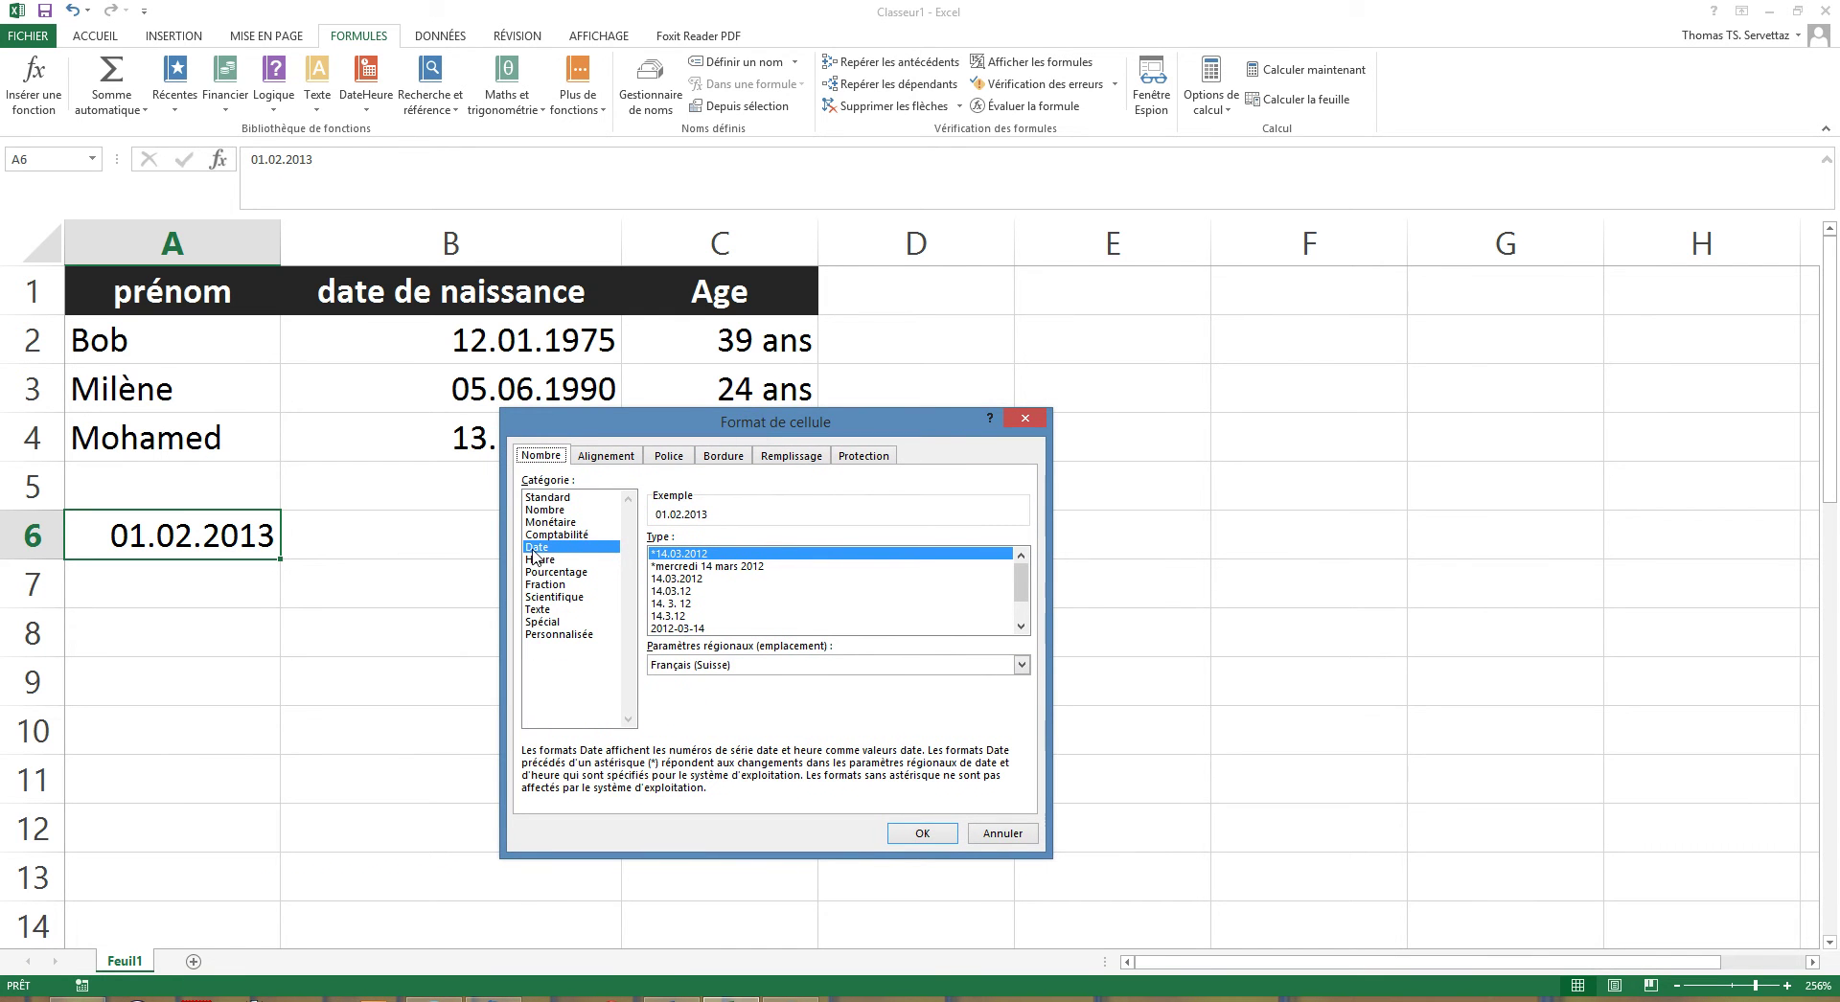
{"action": "left_click", "coordinate": [547, 498]}
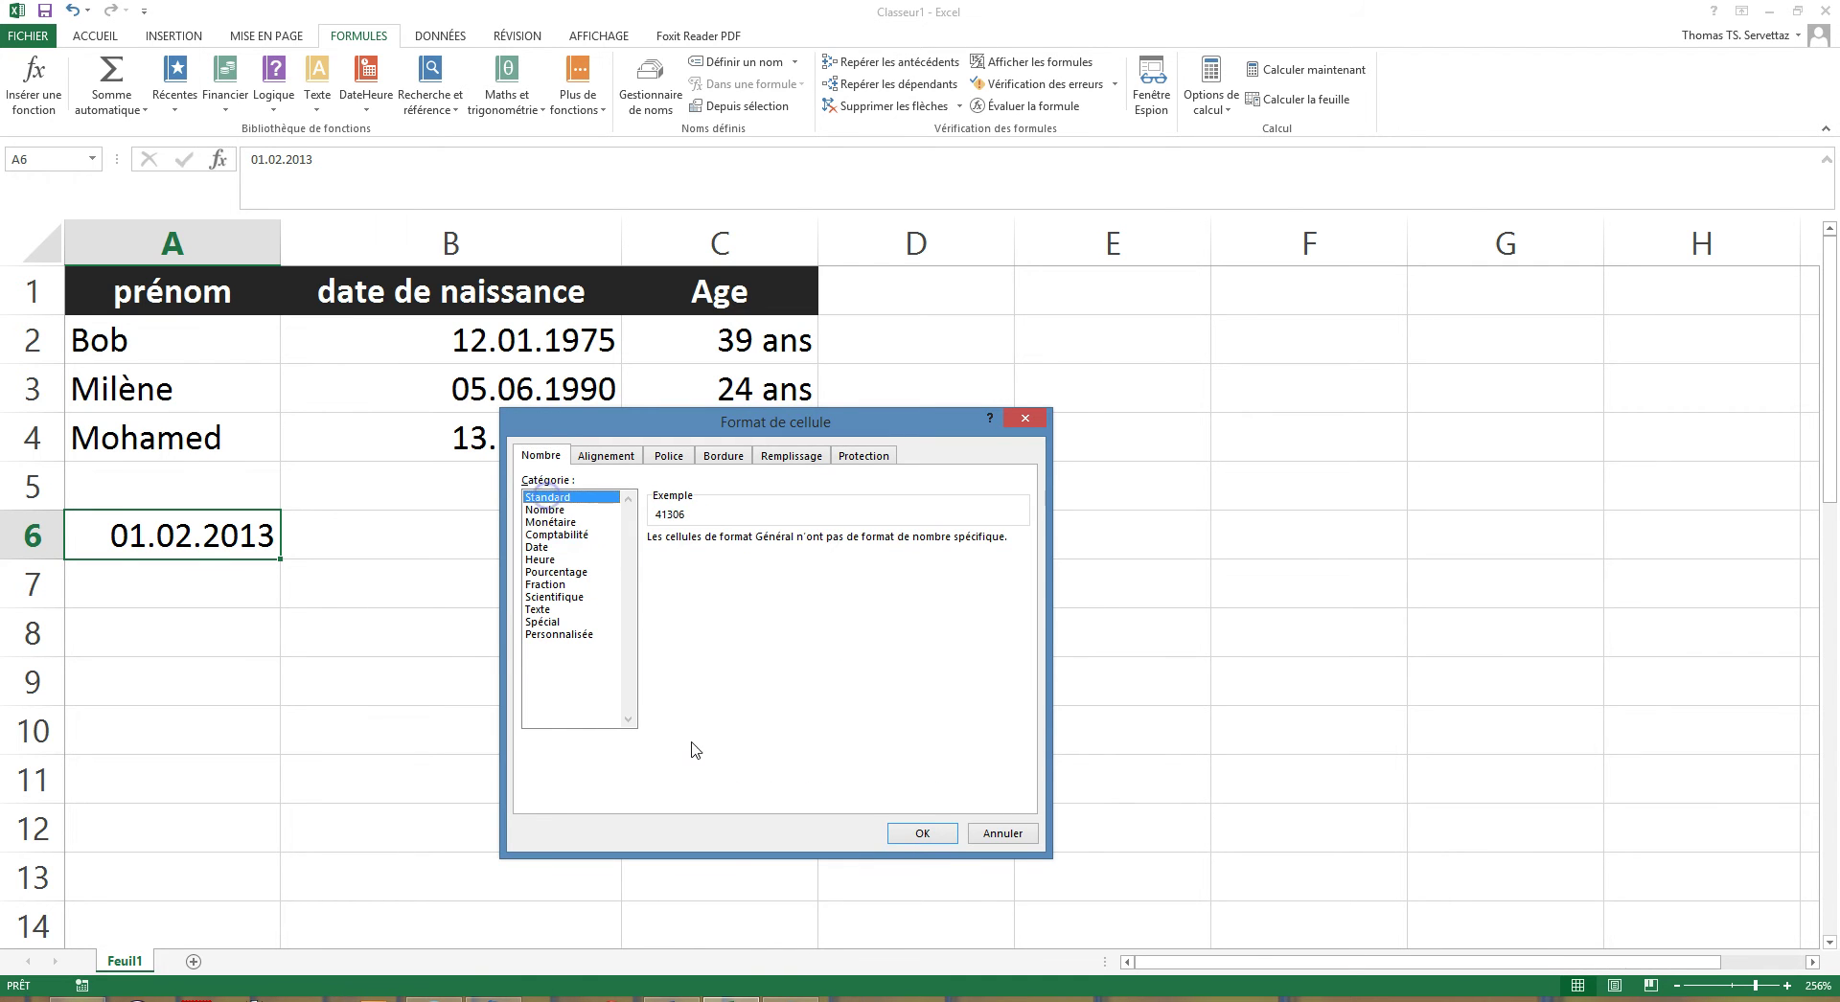
{"action": "left_click", "coordinate": [567, 510]}
{"action": "left_click", "coordinate": [573, 497]}
{"action": "left_click", "coordinate": [932, 832]}
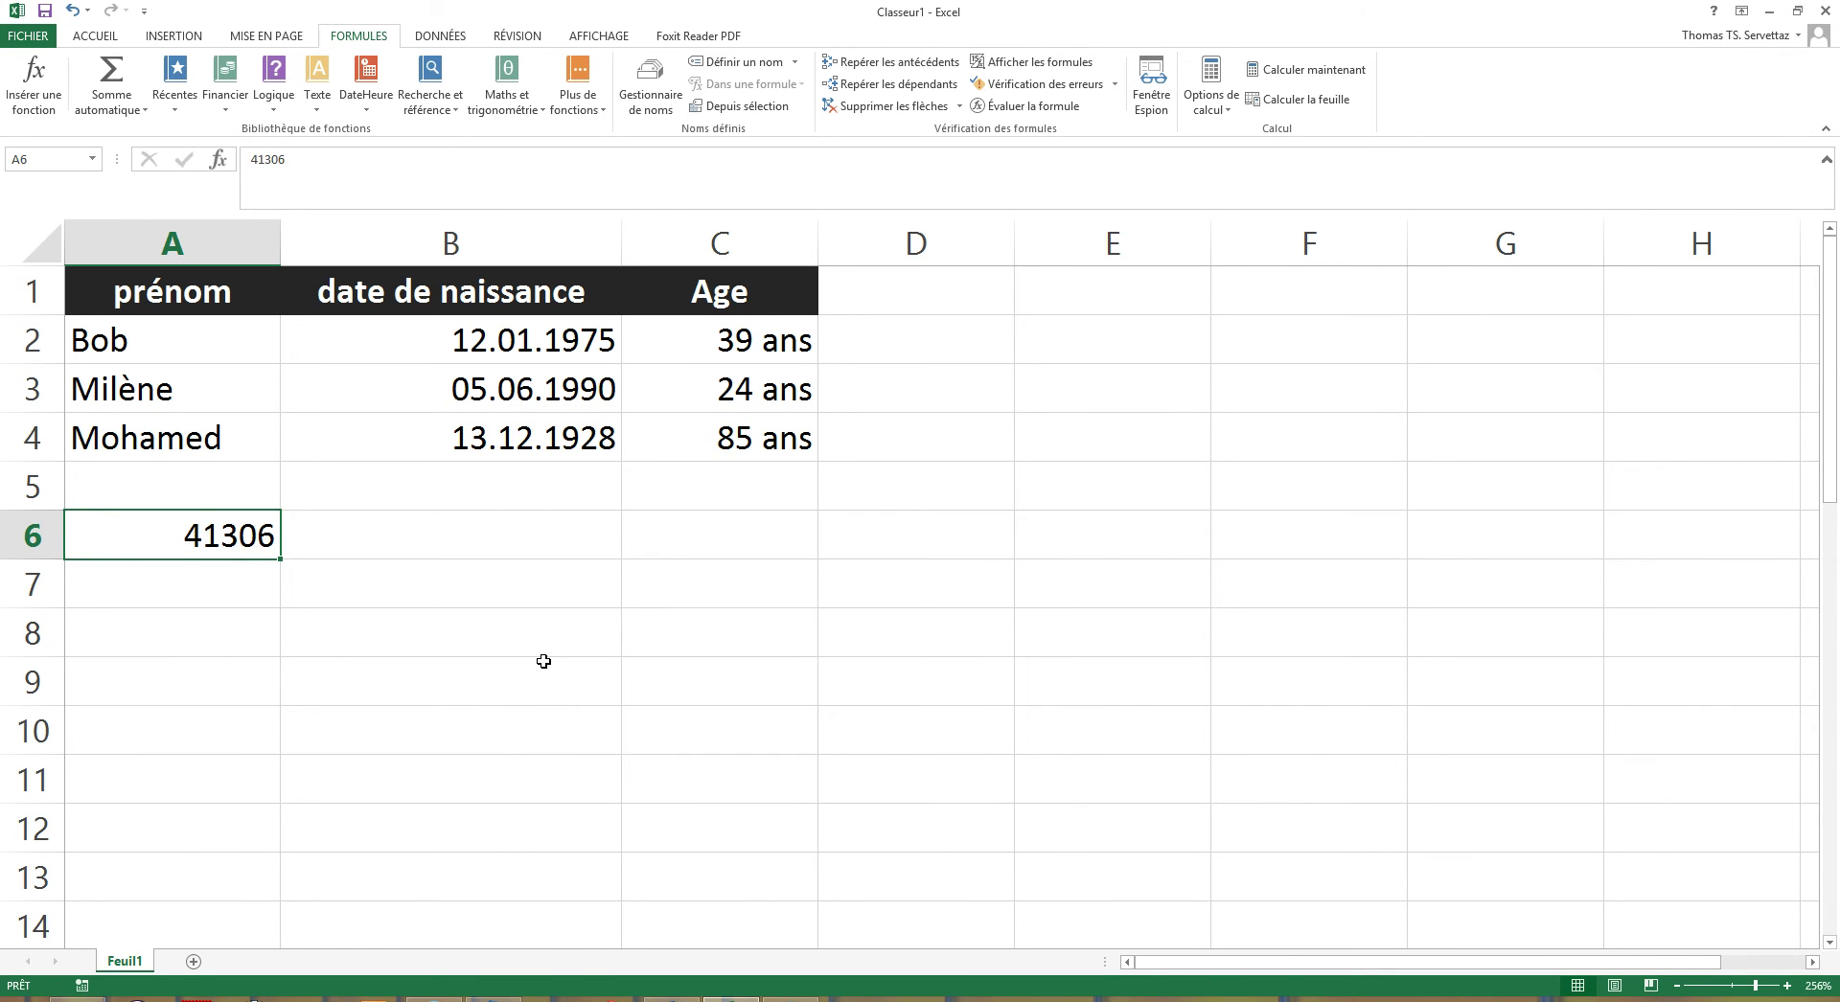
Set the number format of cell A6 back to Date, using the *14.03.2012 type
{"action": "right_click", "coordinate": [235, 536]}
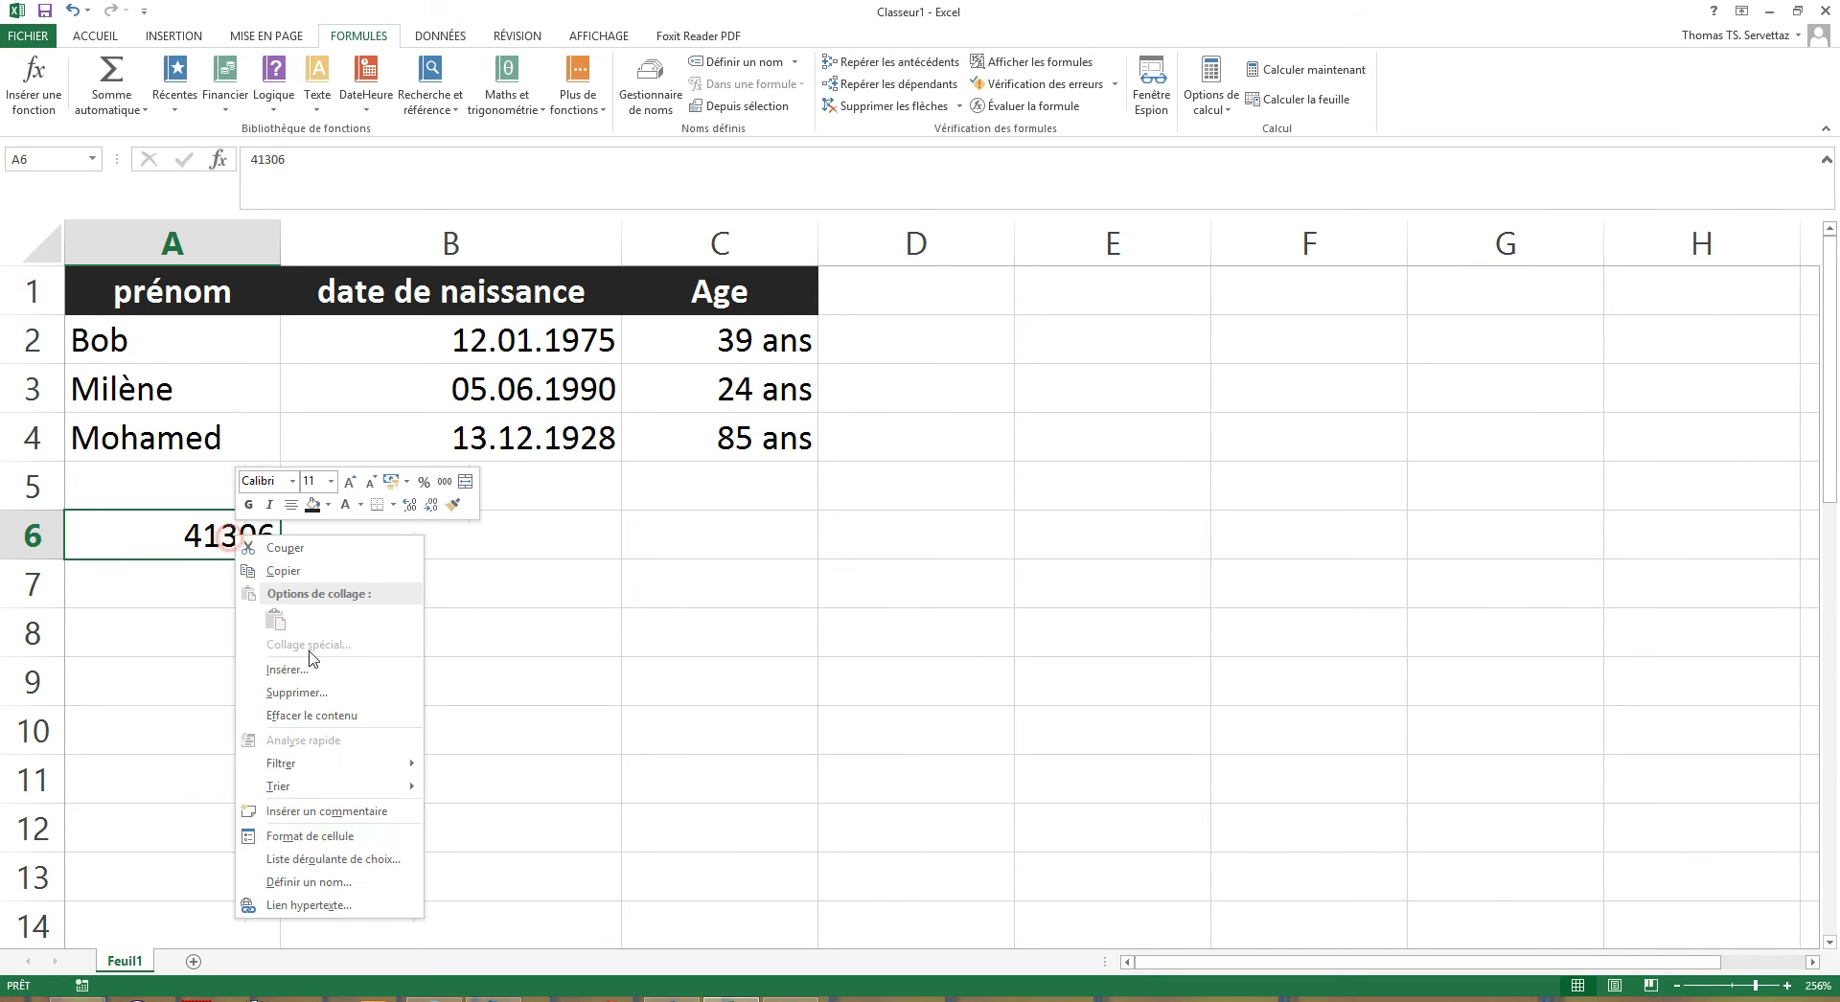
{"action": "left_click", "coordinate": [332, 839]}
{"action": "left_click", "coordinate": [96, 688]}
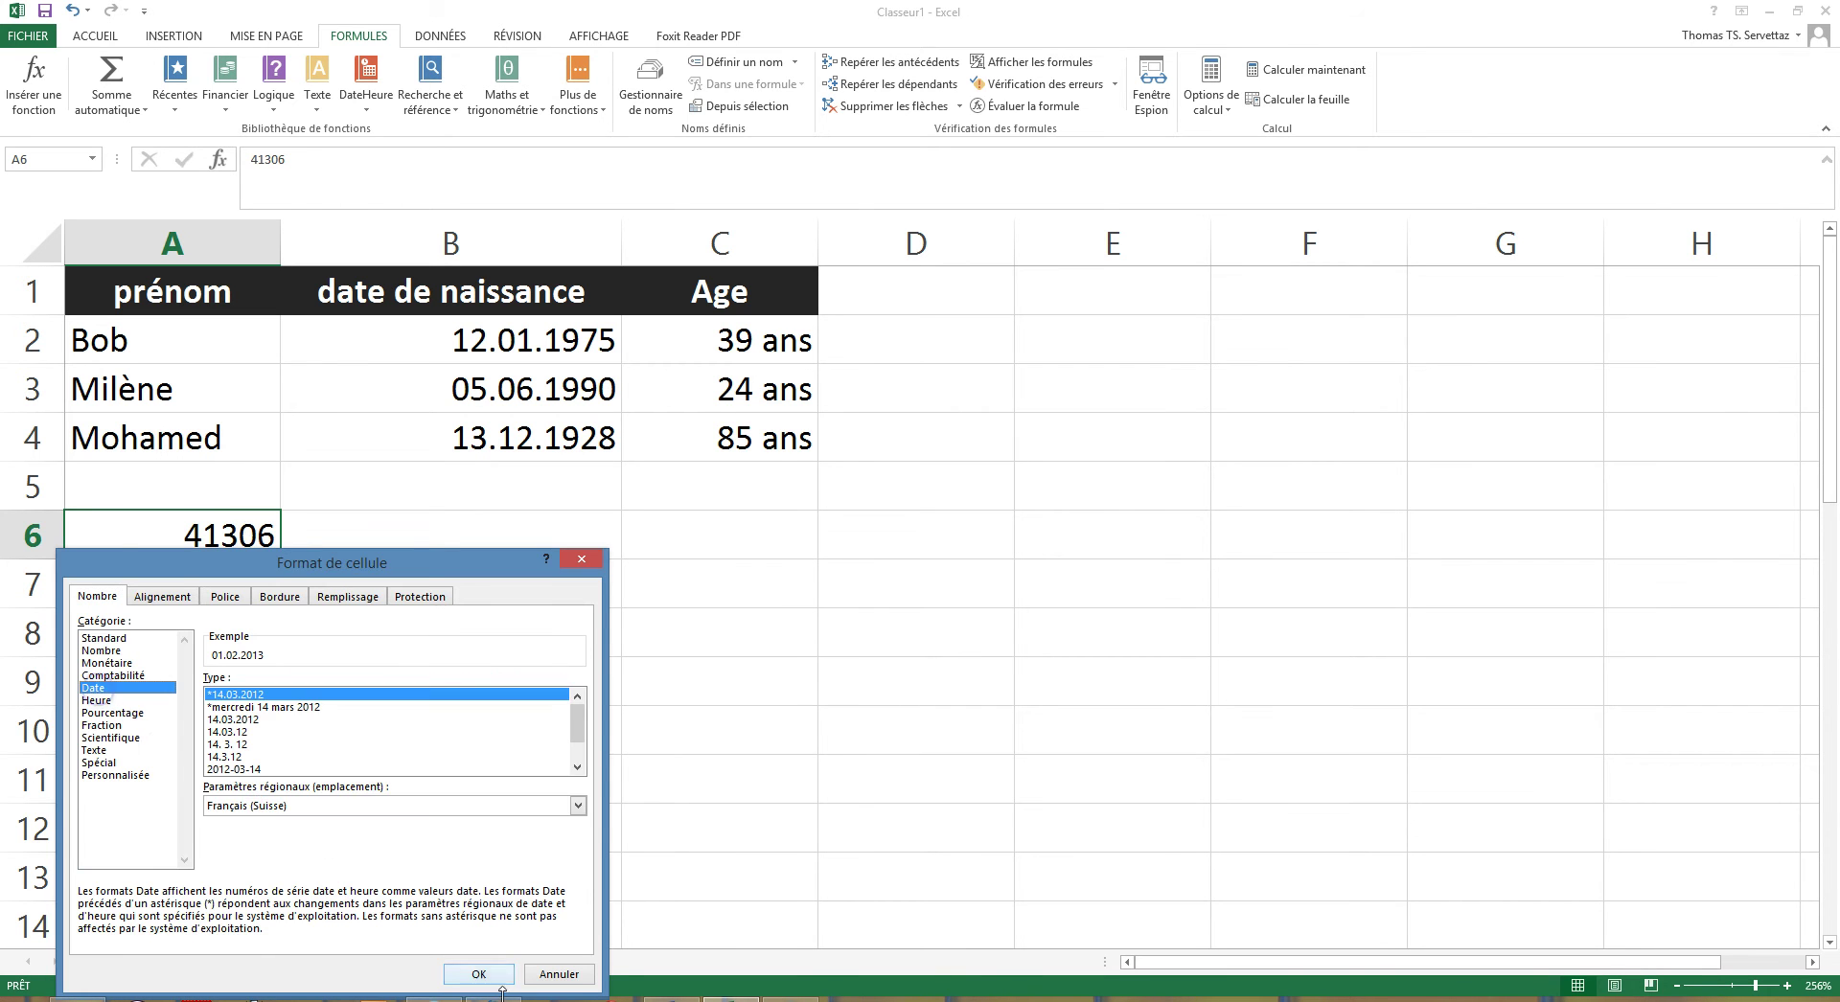
{"action": "left_click", "coordinate": [478, 973]}
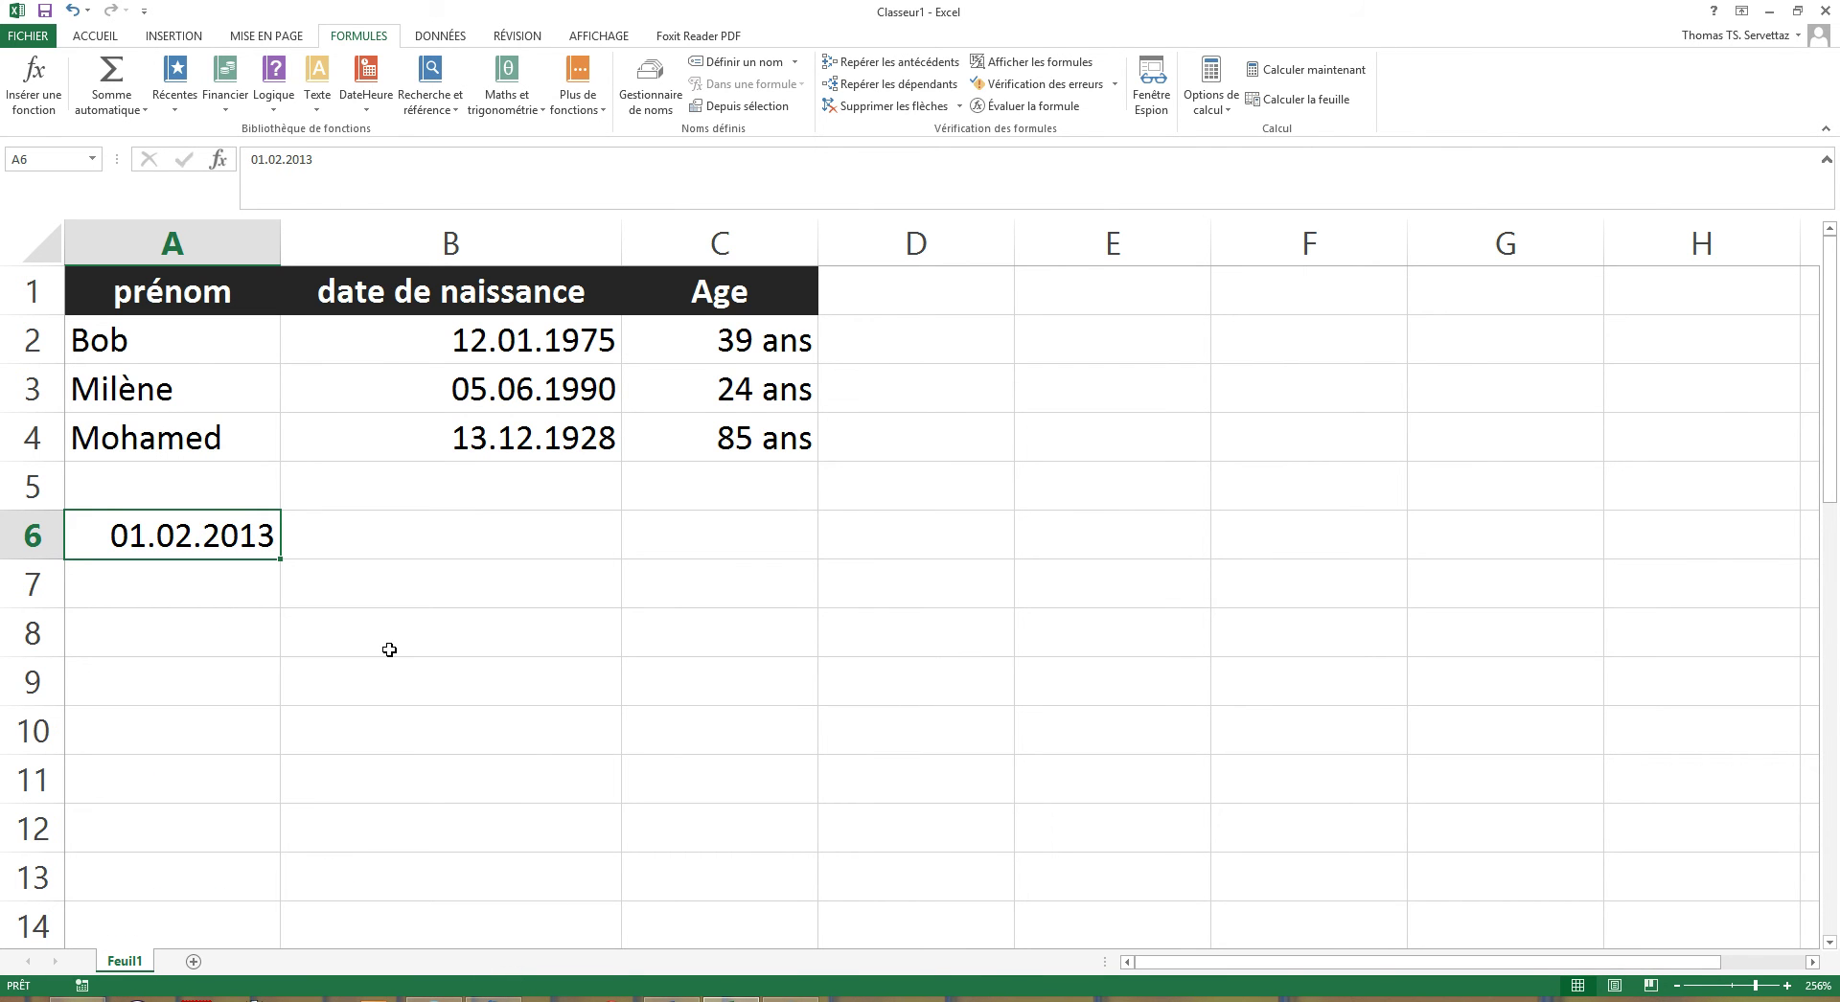
Clear the date from cell A6
{"action": "left_click", "coordinate": [233, 541]}
{"action": "right_click", "coordinate": [233, 541]}
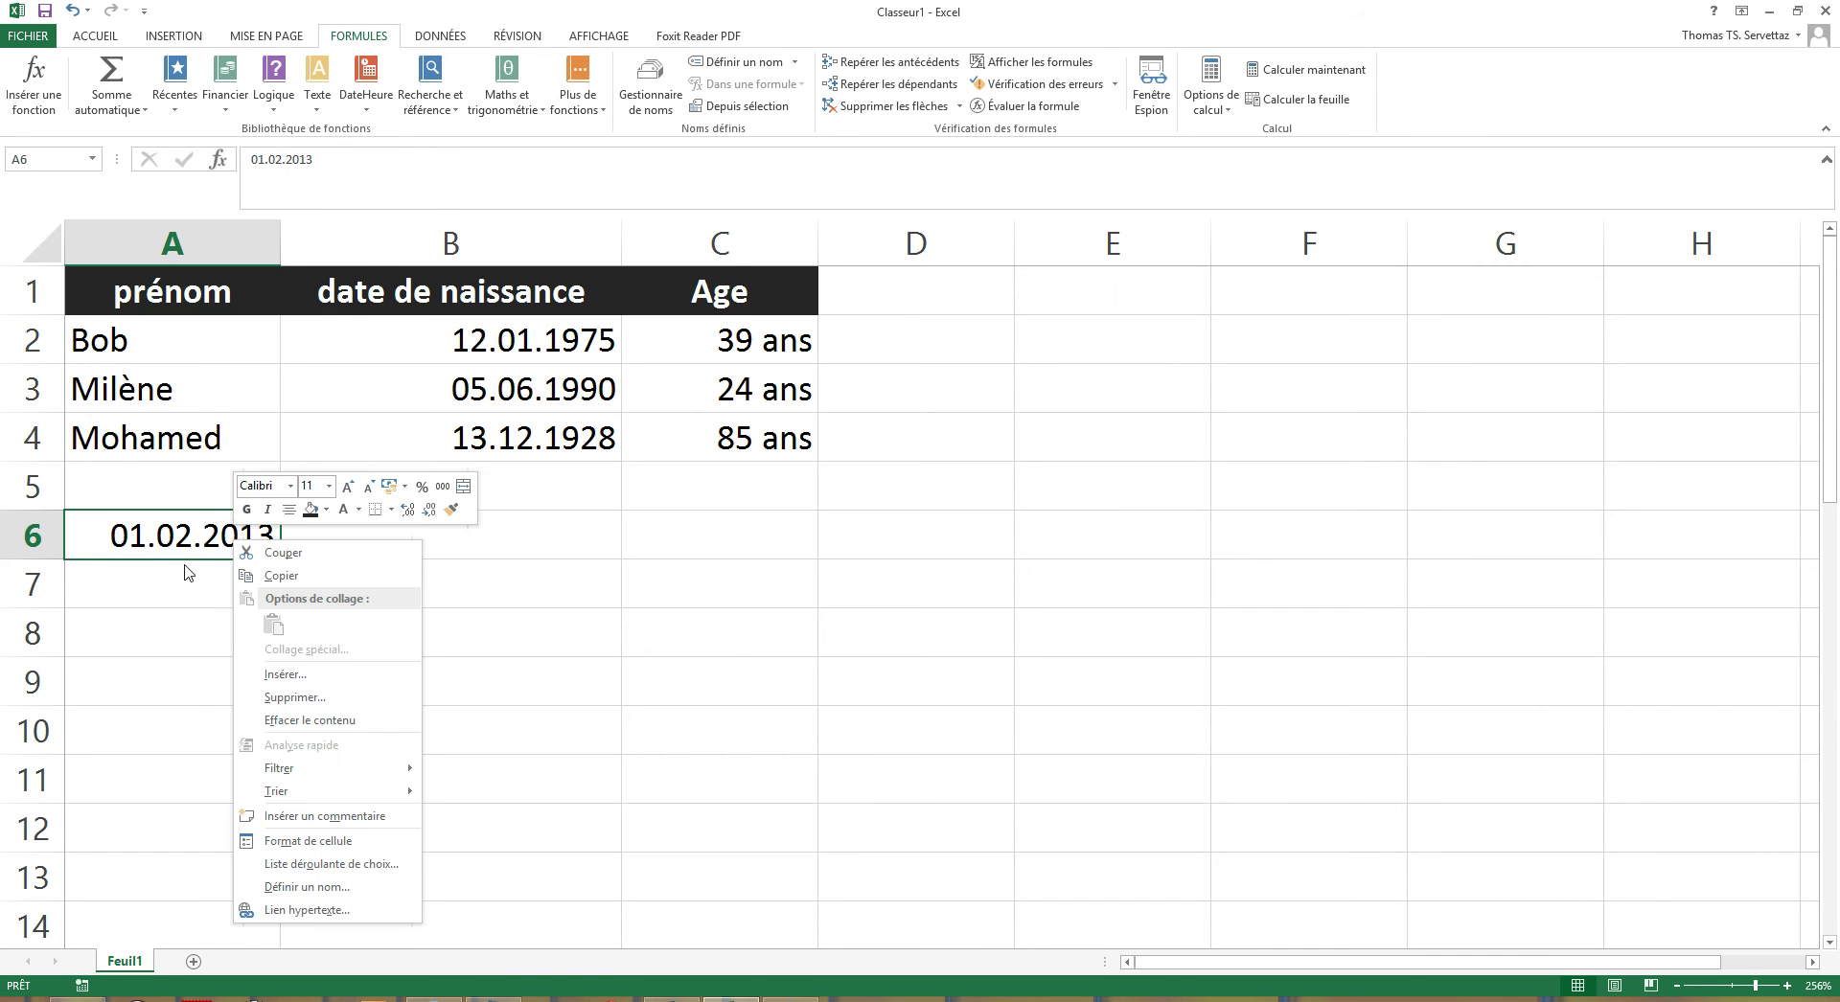
{"action": "left_click", "coordinate": [148, 590]}
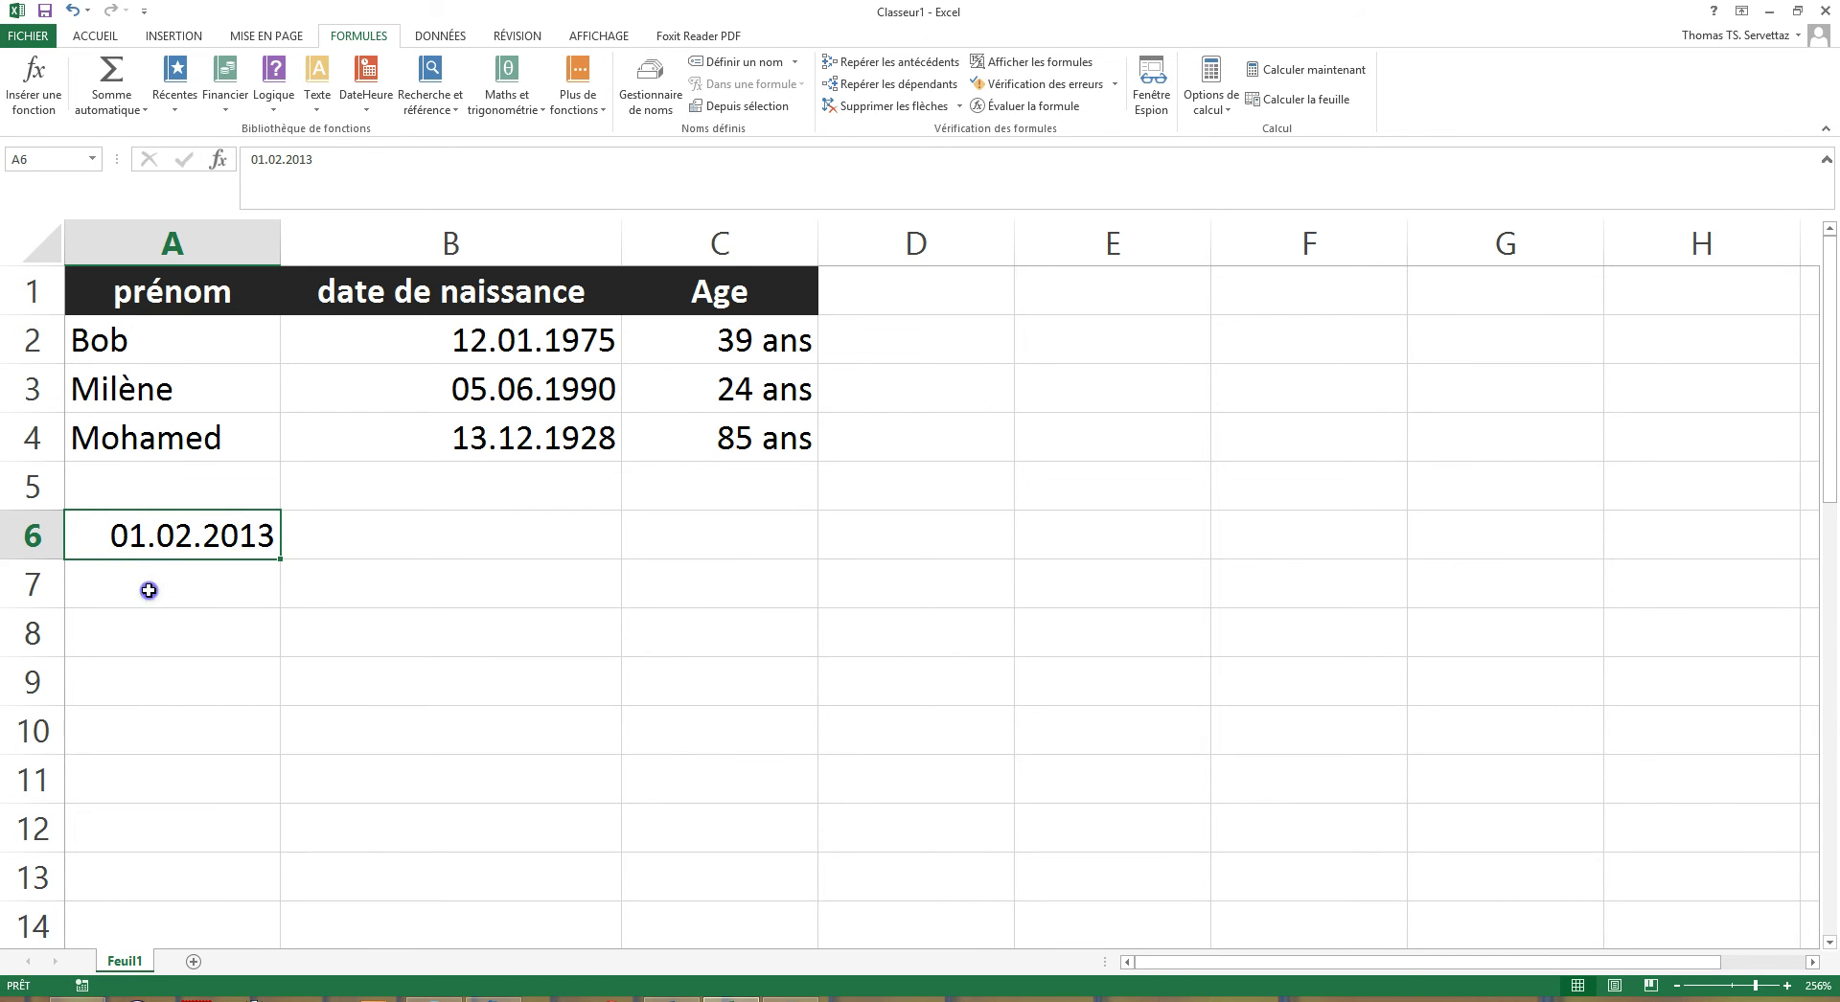
{"action": "left_click", "coordinate": [225, 578]}
{"action": "left_click", "coordinate": [241, 537]}
{"action": "key", "text": "Delete"}
{"action": "key", "text": "Return"}
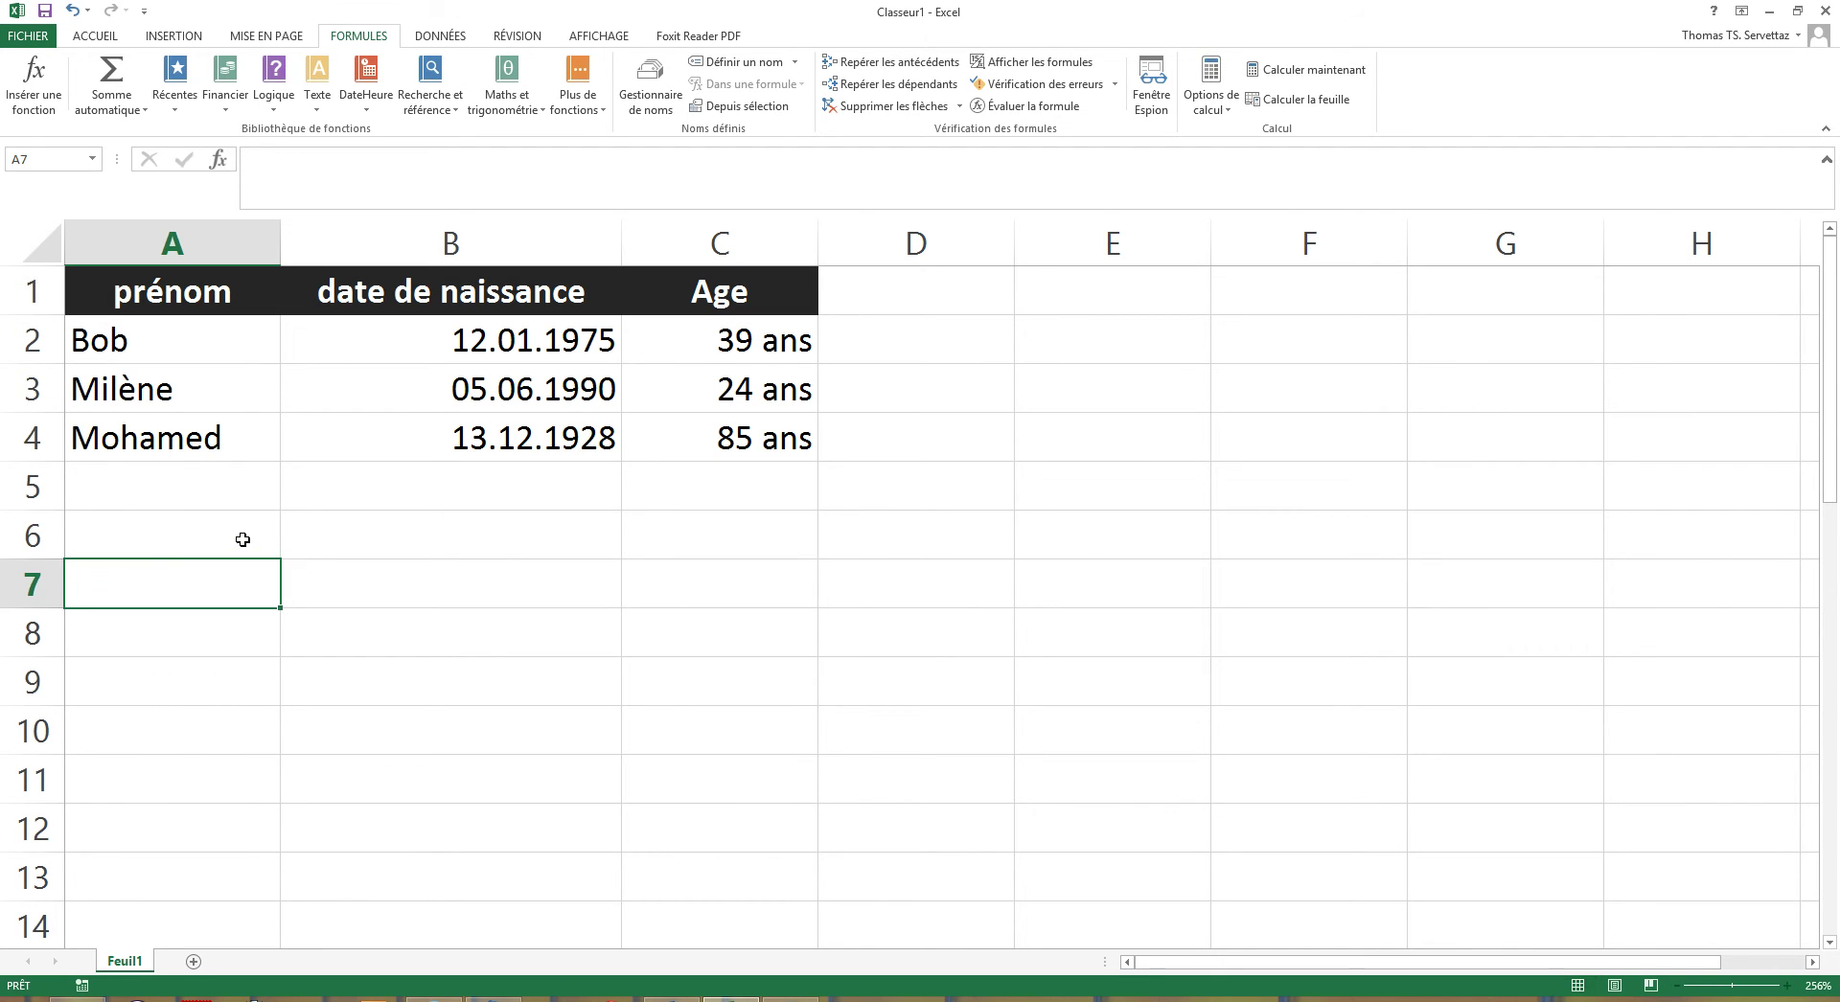
Enter 1 in cell A7 and format the cell as Date
{"action": "type", "text": "1"}
{"action": "key", "text": "Return"}
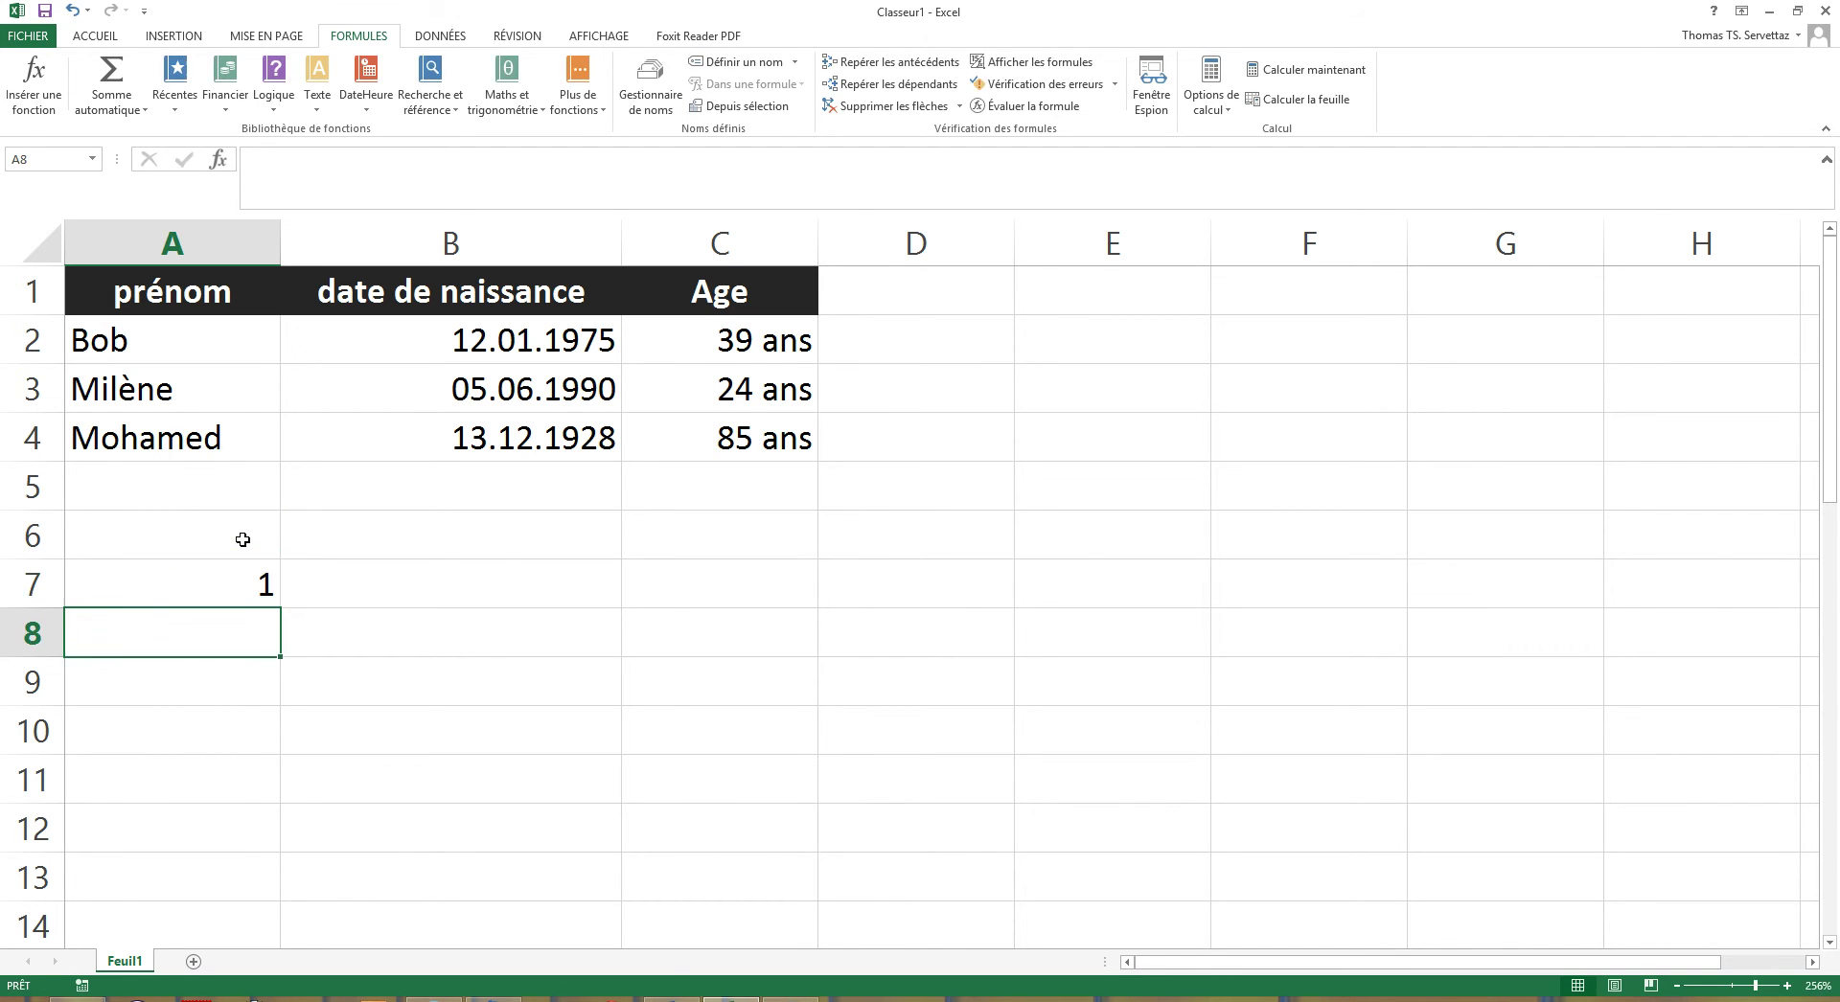
{"action": "left_click", "coordinate": [230, 591]}
{"action": "right_click", "coordinate": [230, 591]}
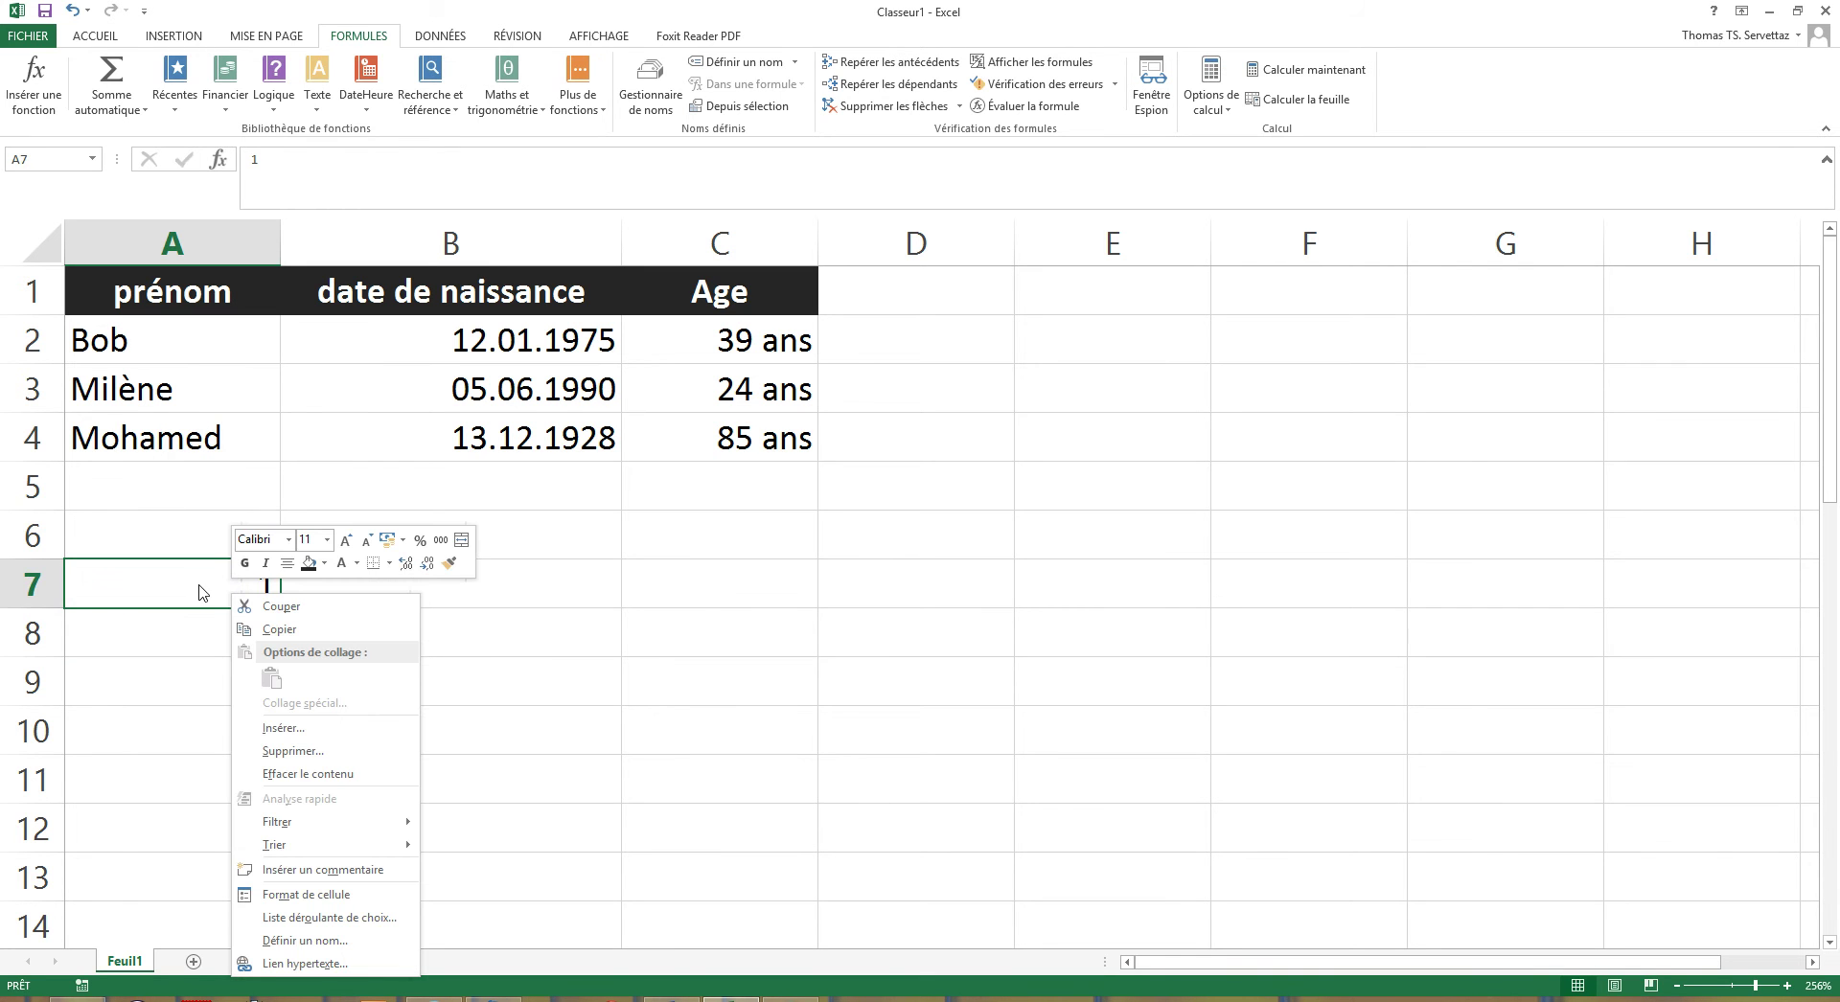
{"action": "left_click", "coordinate": [337, 895]}
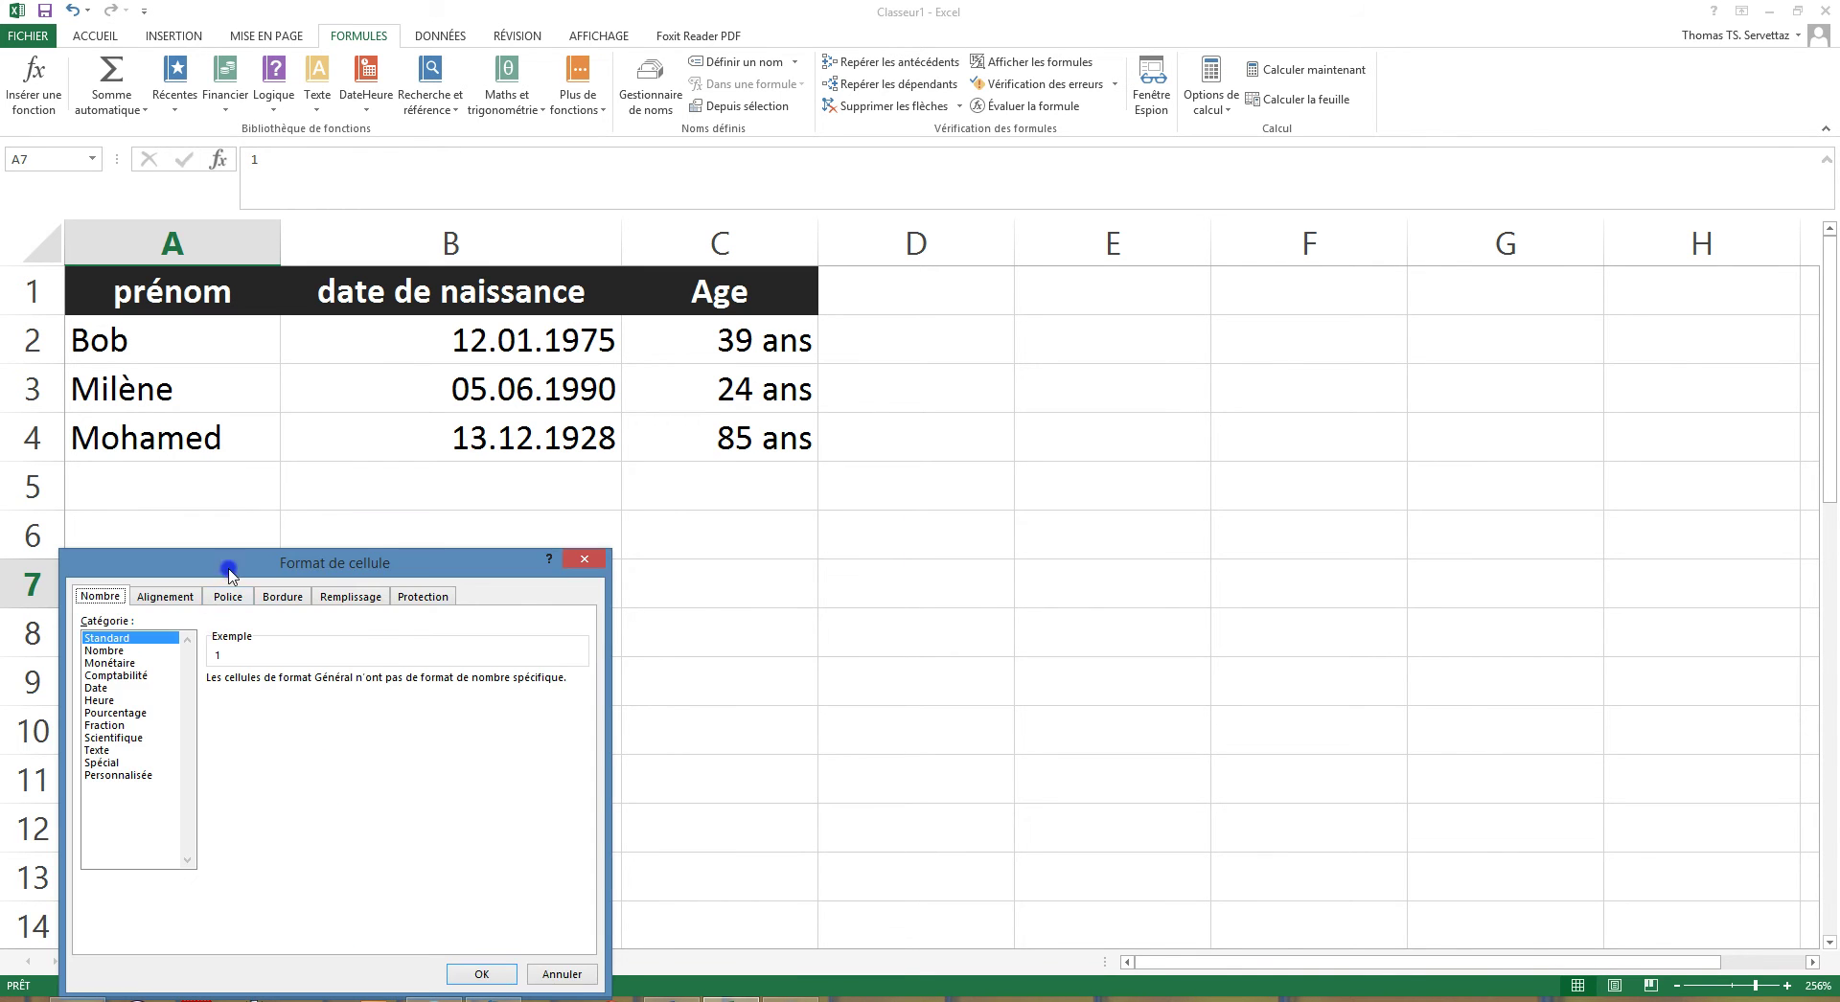
{"action": "left_click_drag", "start_coordinate": [228, 575], "coordinate": [513, 535]}
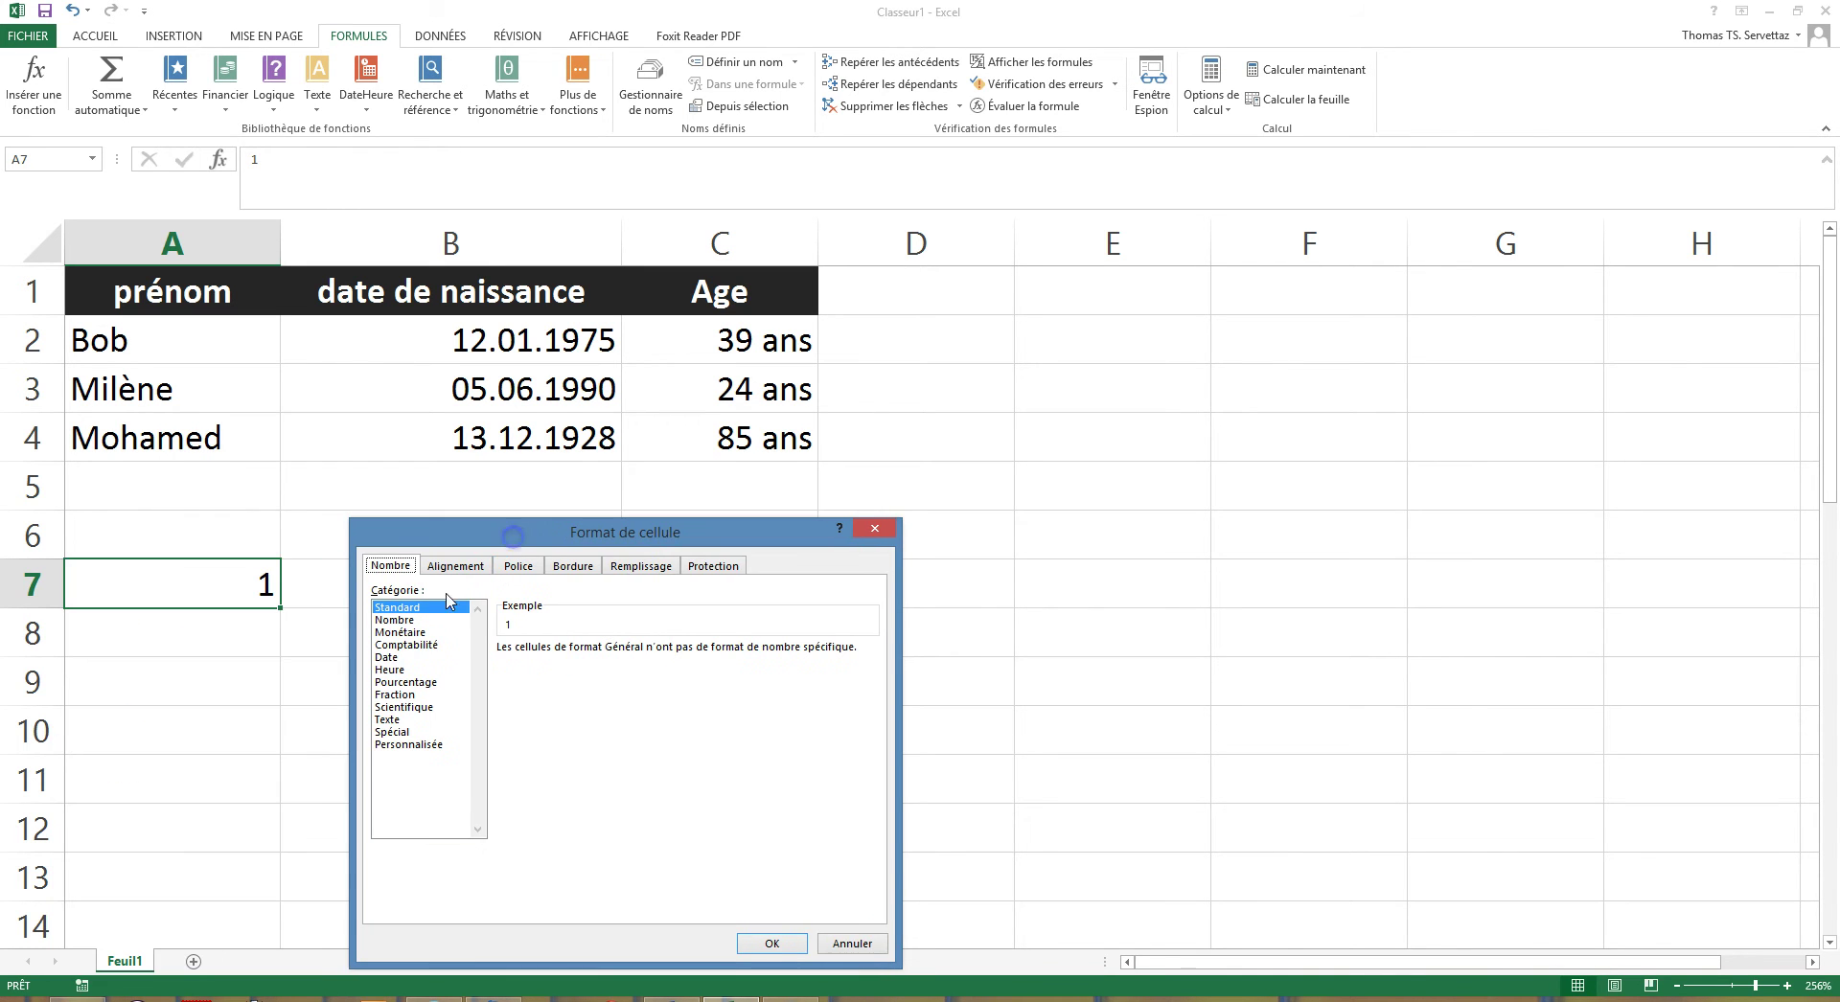
{"action": "left_click", "coordinate": [393, 657]}
{"action": "left_click", "coordinate": [771, 944]}
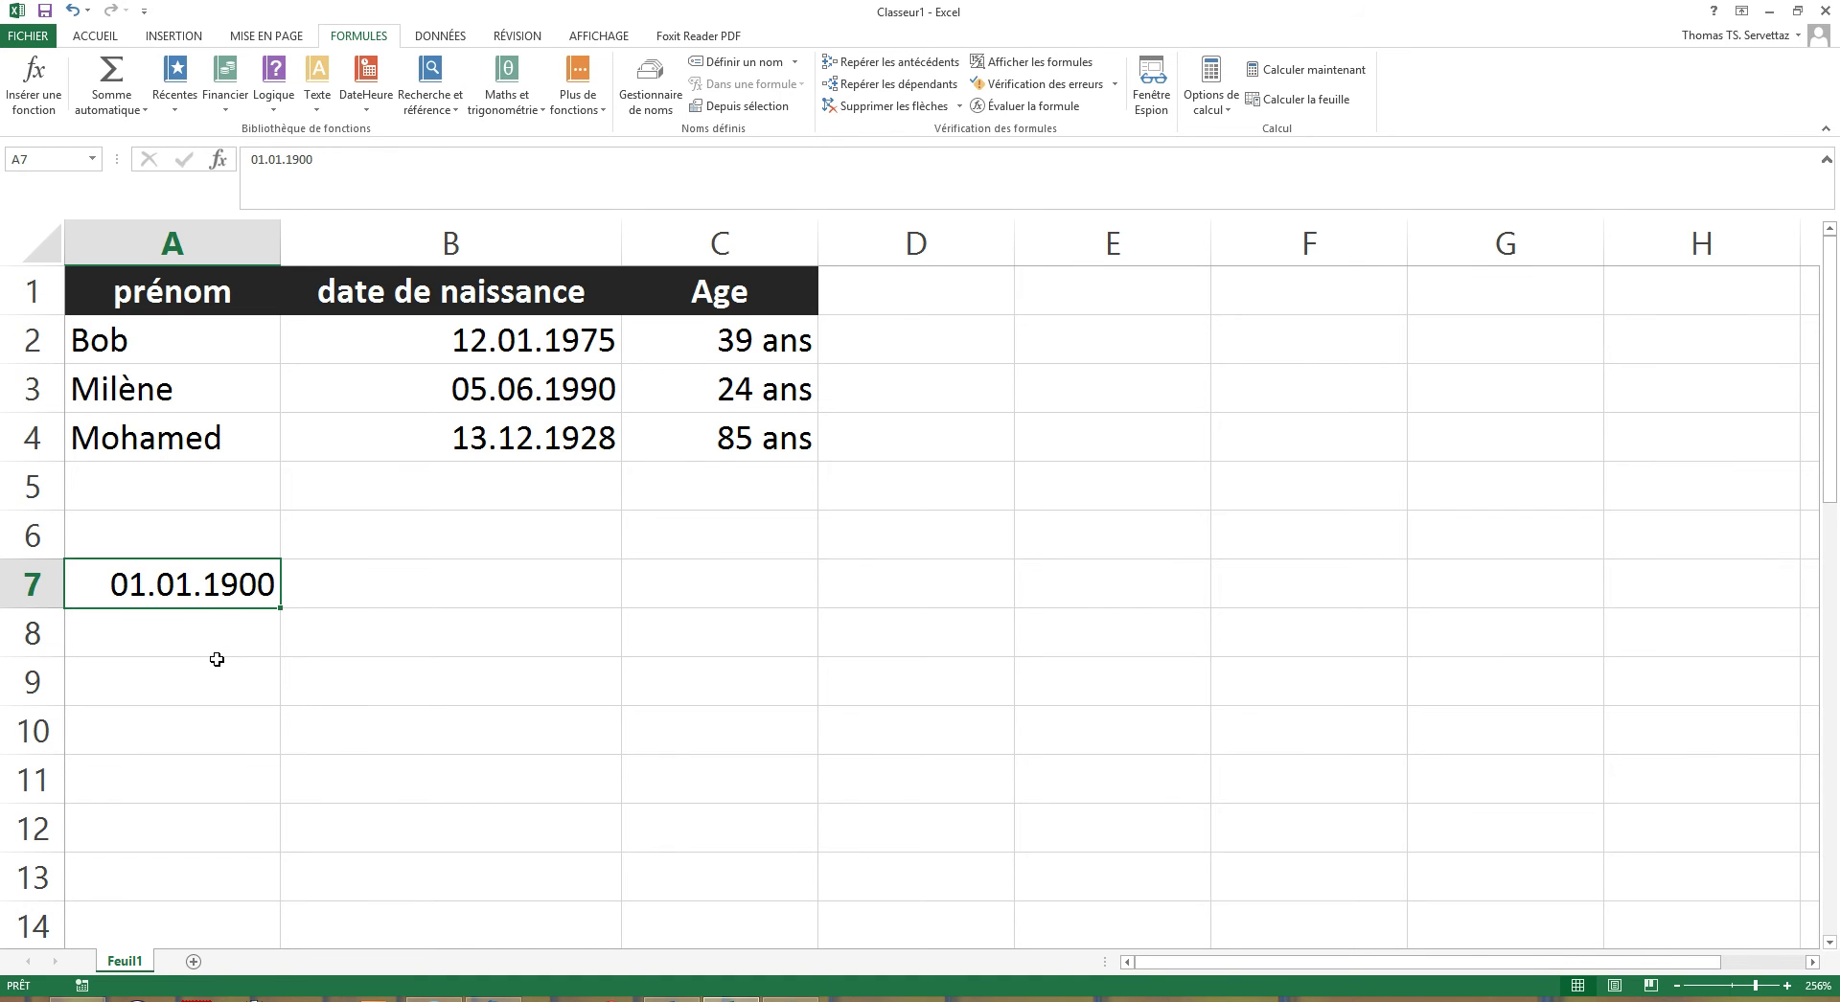
Enter 2 in cell A8 and format the cell as Date
{"action": "left_click", "coordinate": [205, 638]}
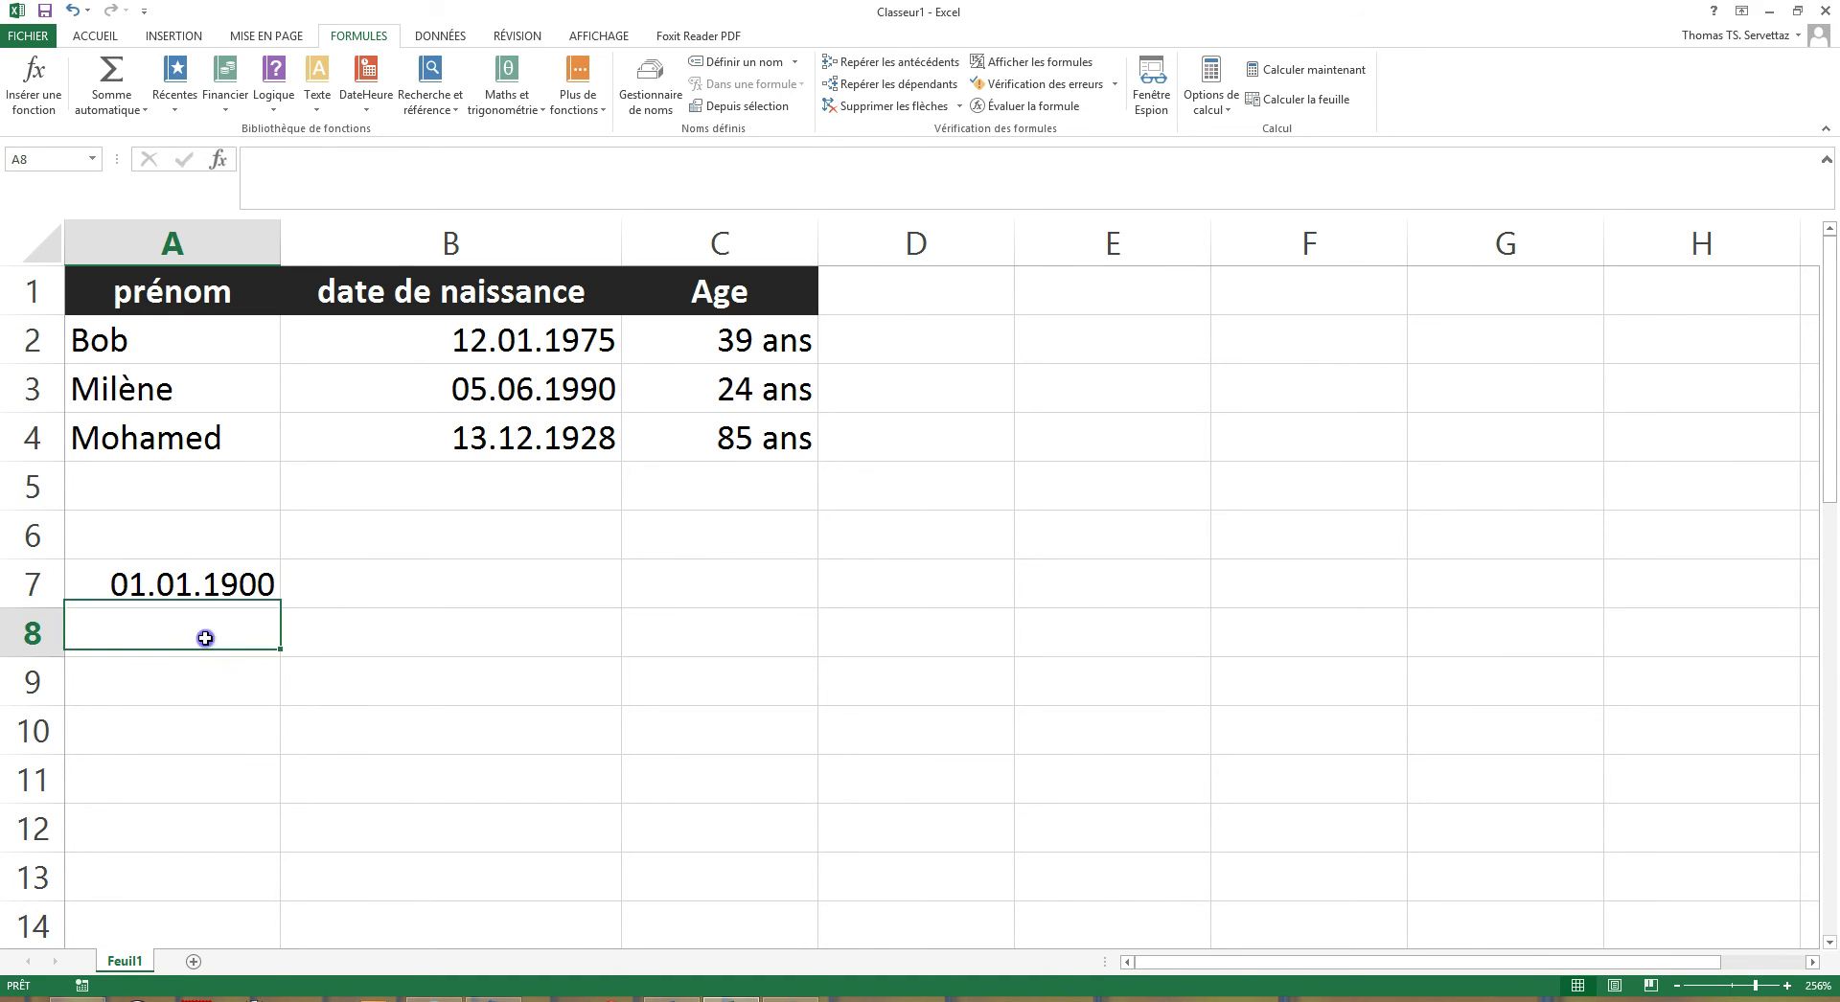
{"action": "type", "text": "2"}
{"action": "key", "text": "Return"}
{"action": "right_click", "coordinate": [264, 643]}
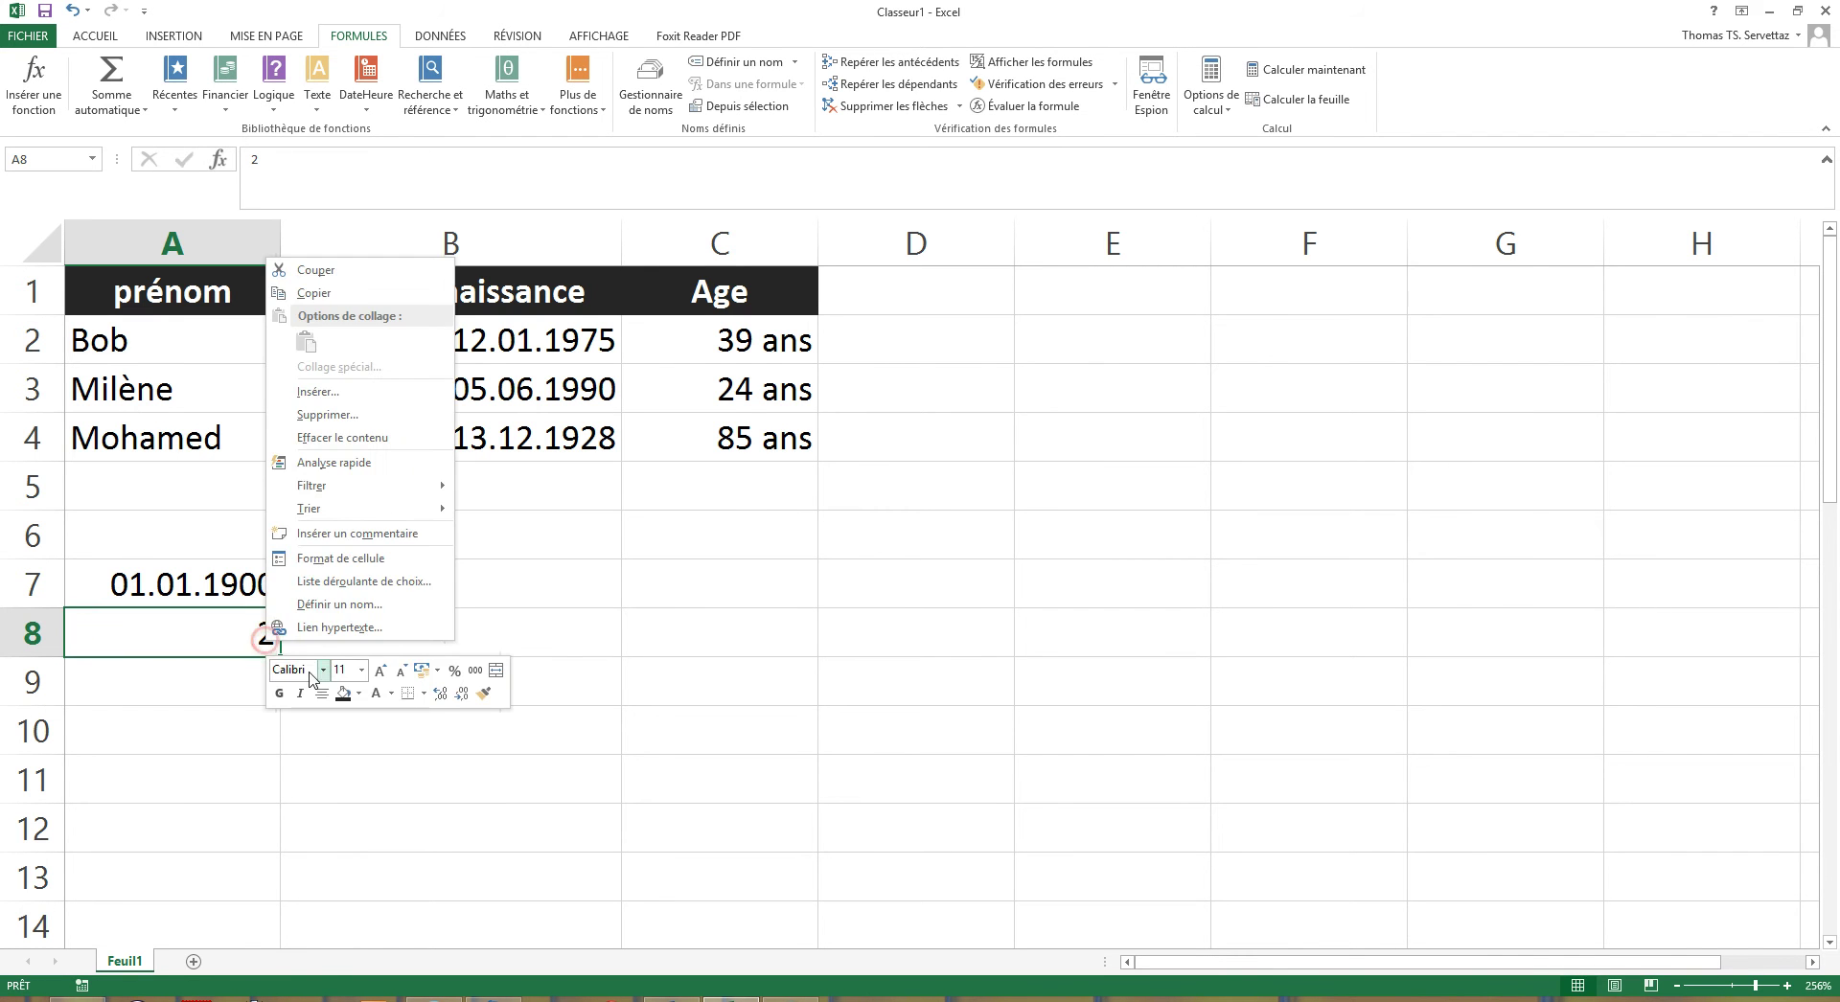
{"action": "left_click", "coordinate": [351, 559]}
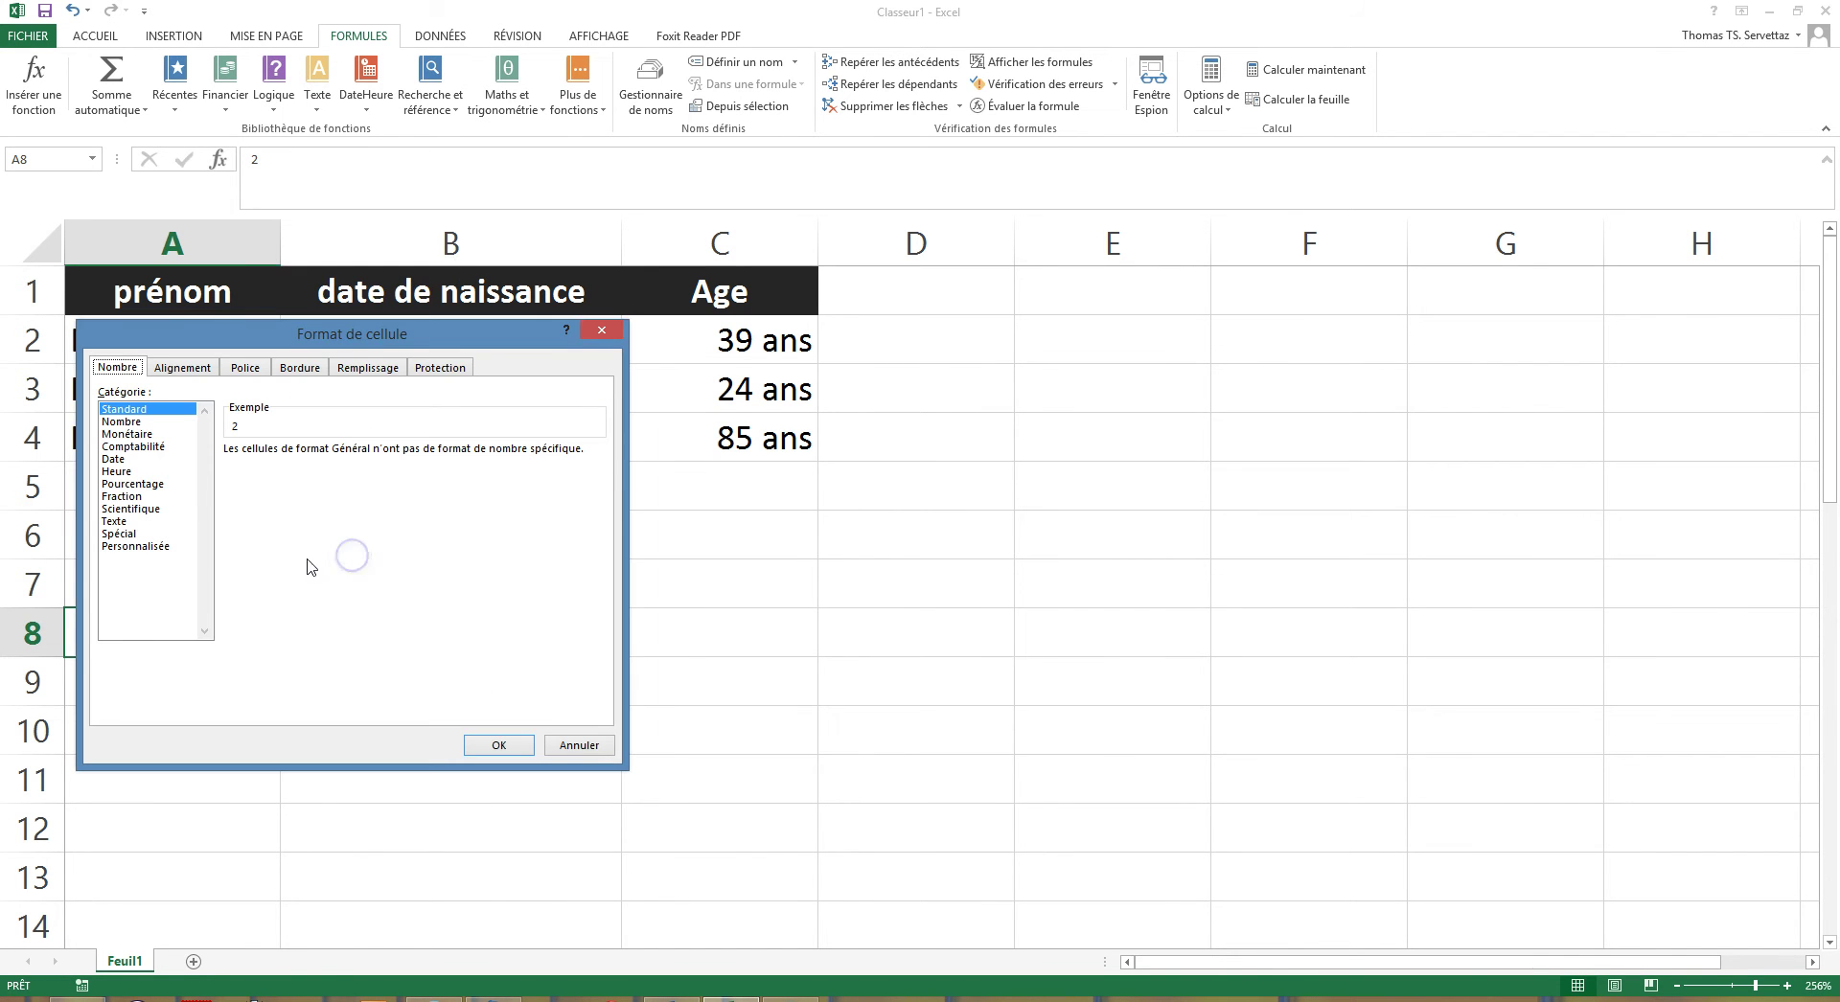
{"action": "left_click", "coordinate": [114, 459]}
{"action": "left_click", "coordinate": [498, 746]}
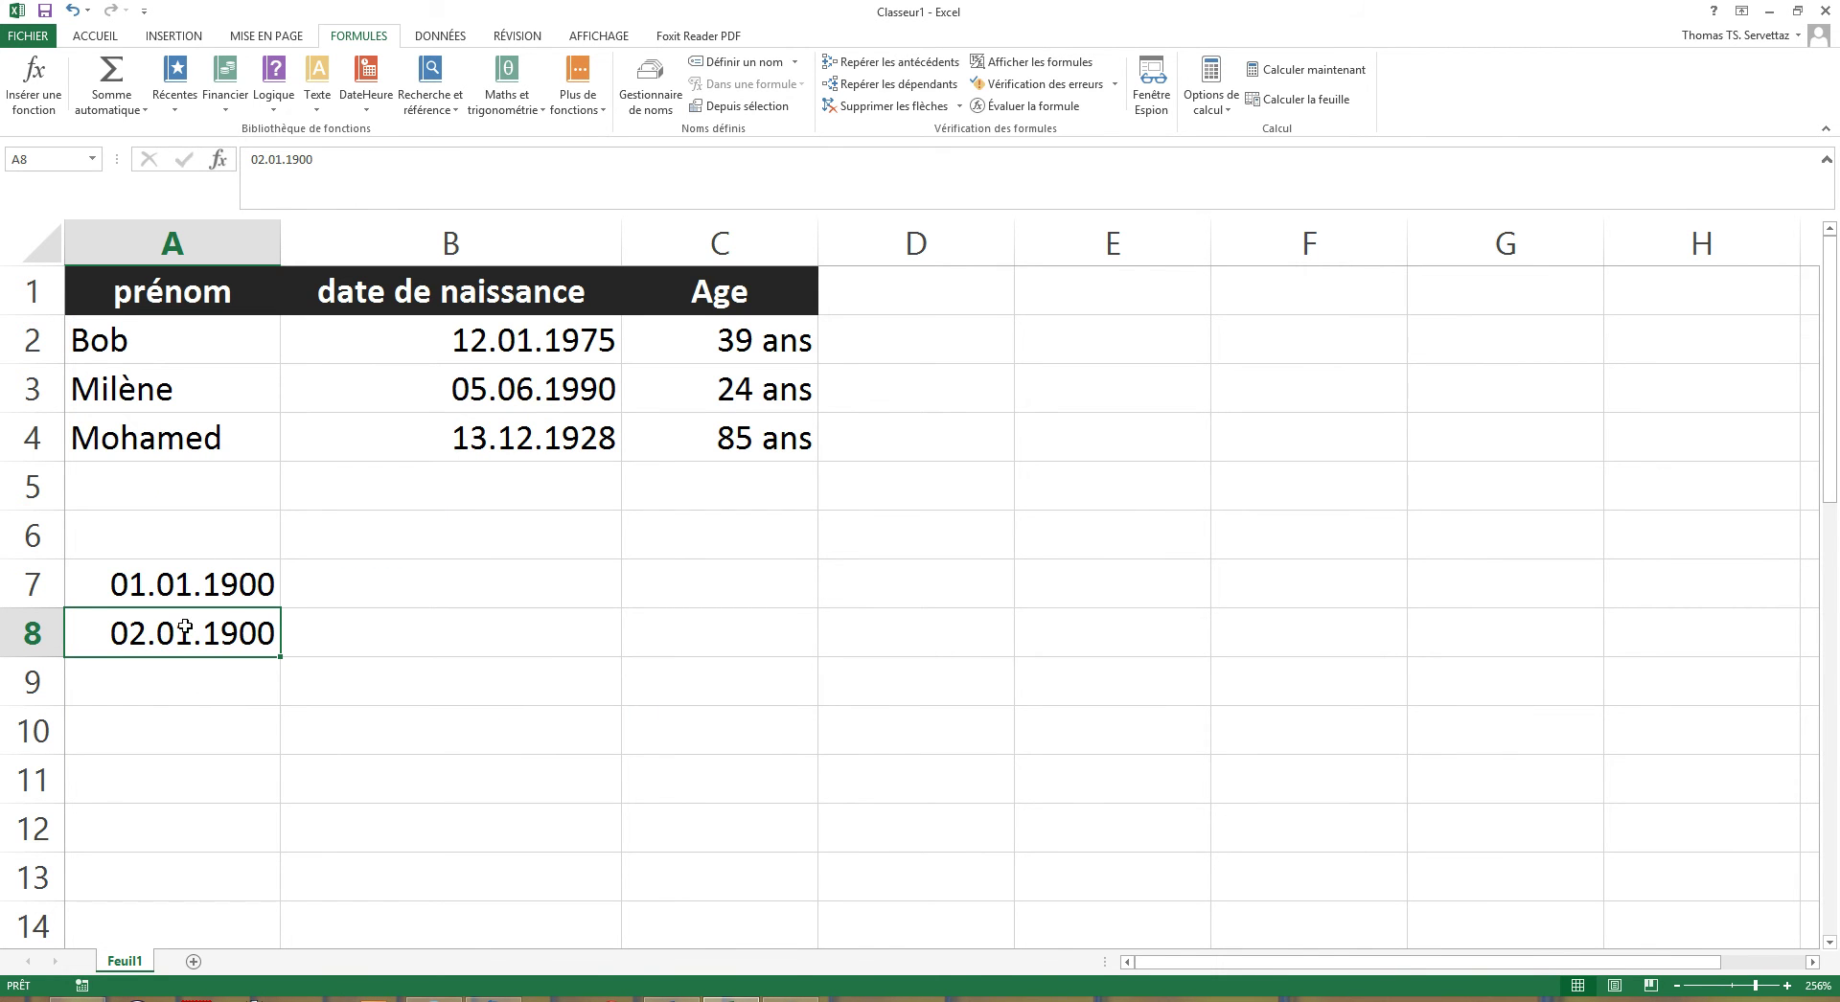
Clear the contents of the range A6:A9
{"action": "left_click_drag", "start_coordinate": [232, 545], "coordinate": [254, 669]}
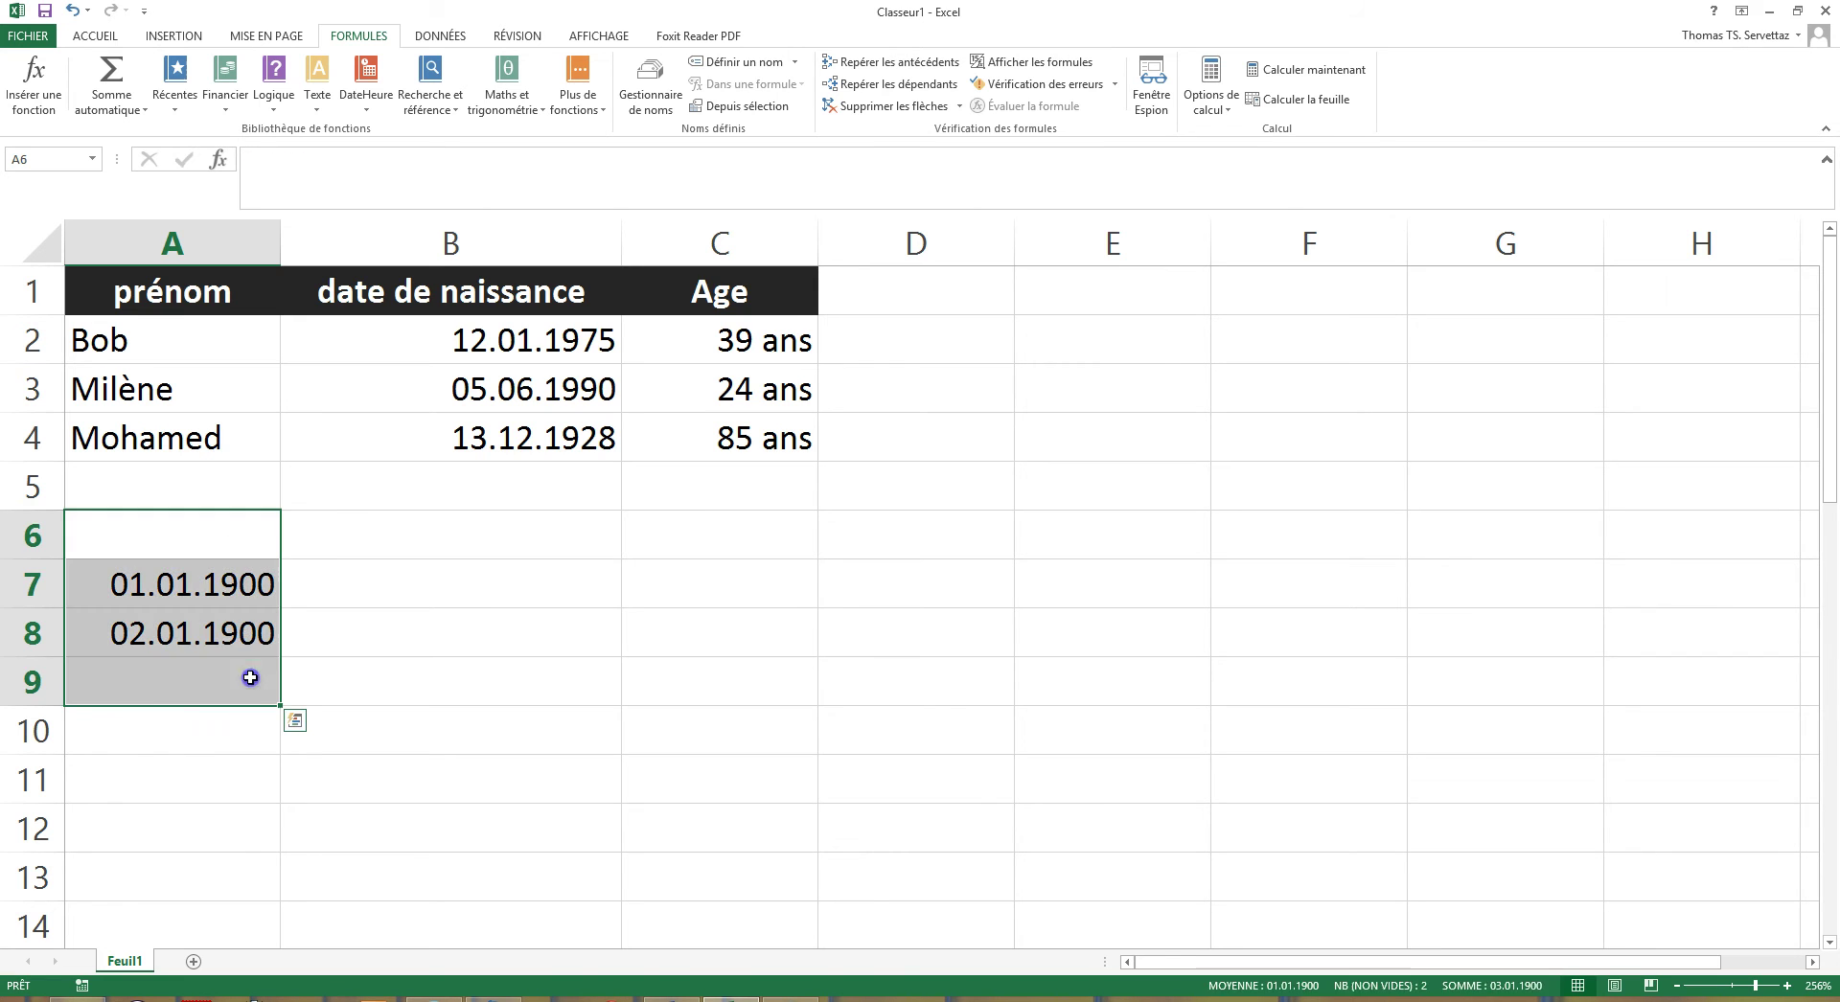
{"action": "key", "text": "Delete"}
Move the handwritten date timeline picture up from around row 23 to just below the table, covering about rows 5 to 13
{"action": "left_click", "coordinate": [595, 719]}
{"action": "scroll", "coordinate": [623, 723], "scroll_direction": "down", "scroll_amount": 6}
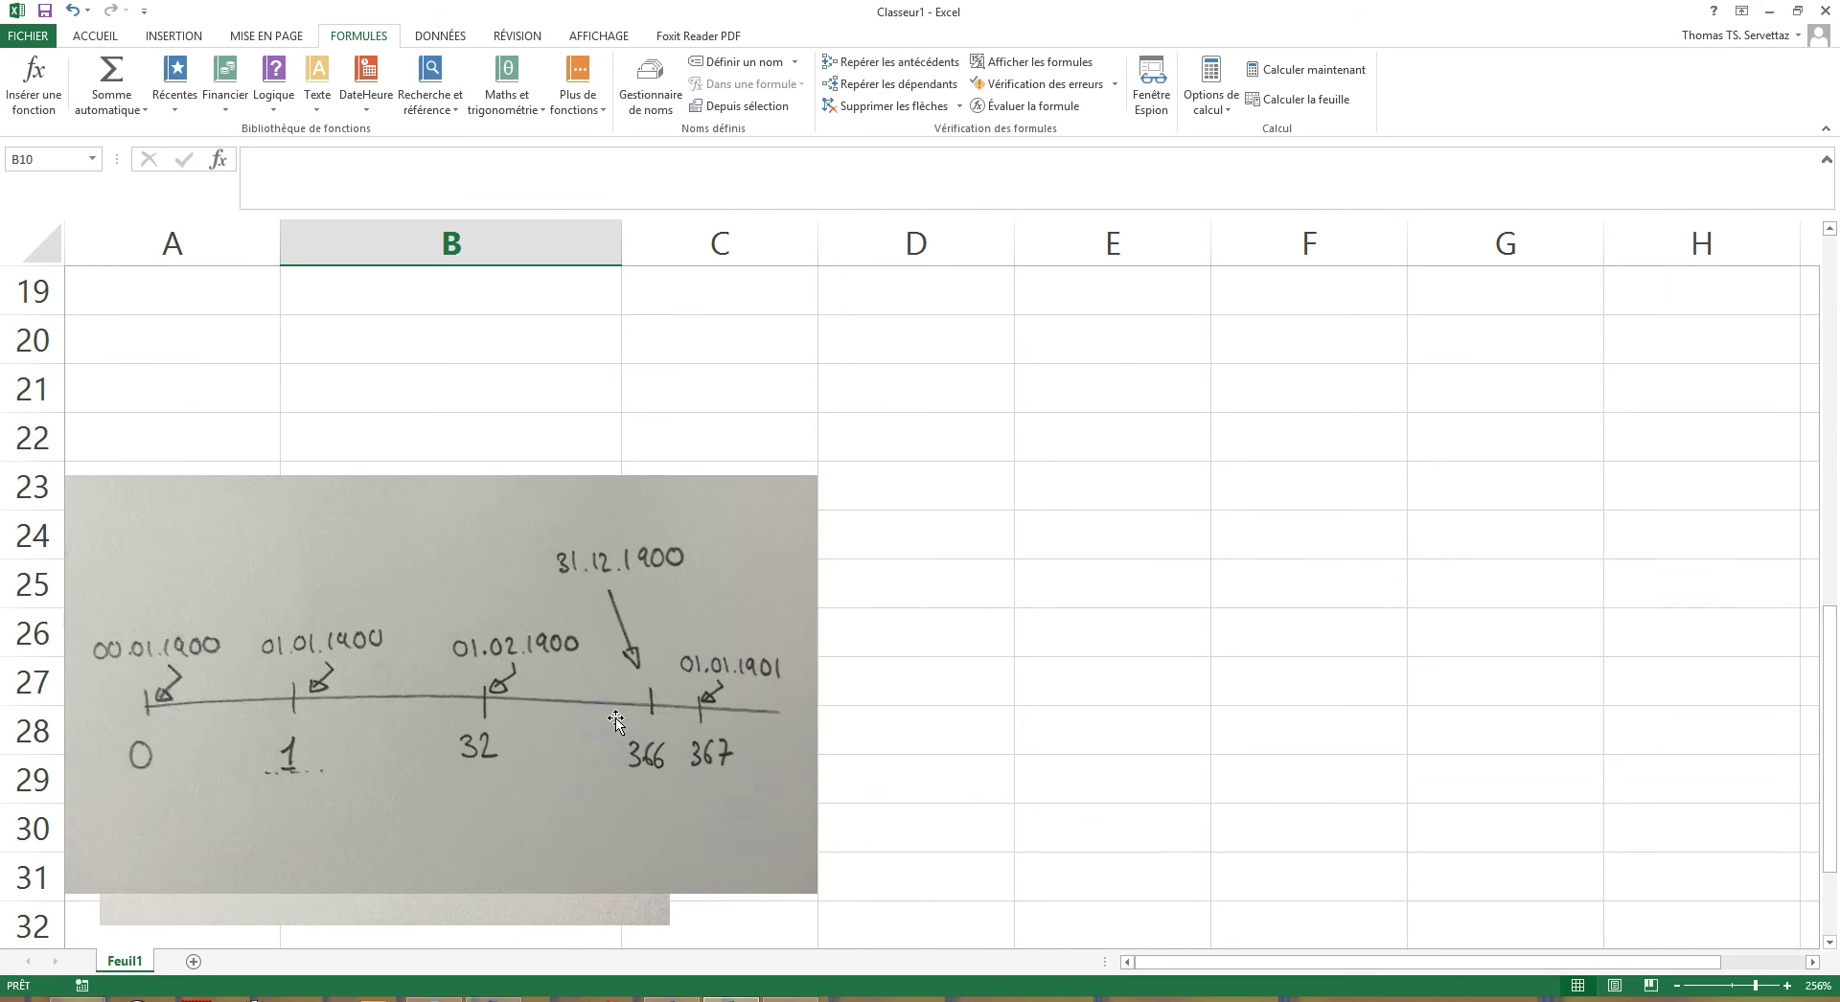
{"action": "left_click_drag", "start_coordinate": [451, 625], "coordinate": [472, 398]}
{"action": "scroll", "coordinate": [493, 726], "scroll_direction": "up", "scroll_amount": 6}
{"action": "scroll", "coordinate": [494, 726], "scroll_direction": "down", "scroll_amount": 2}
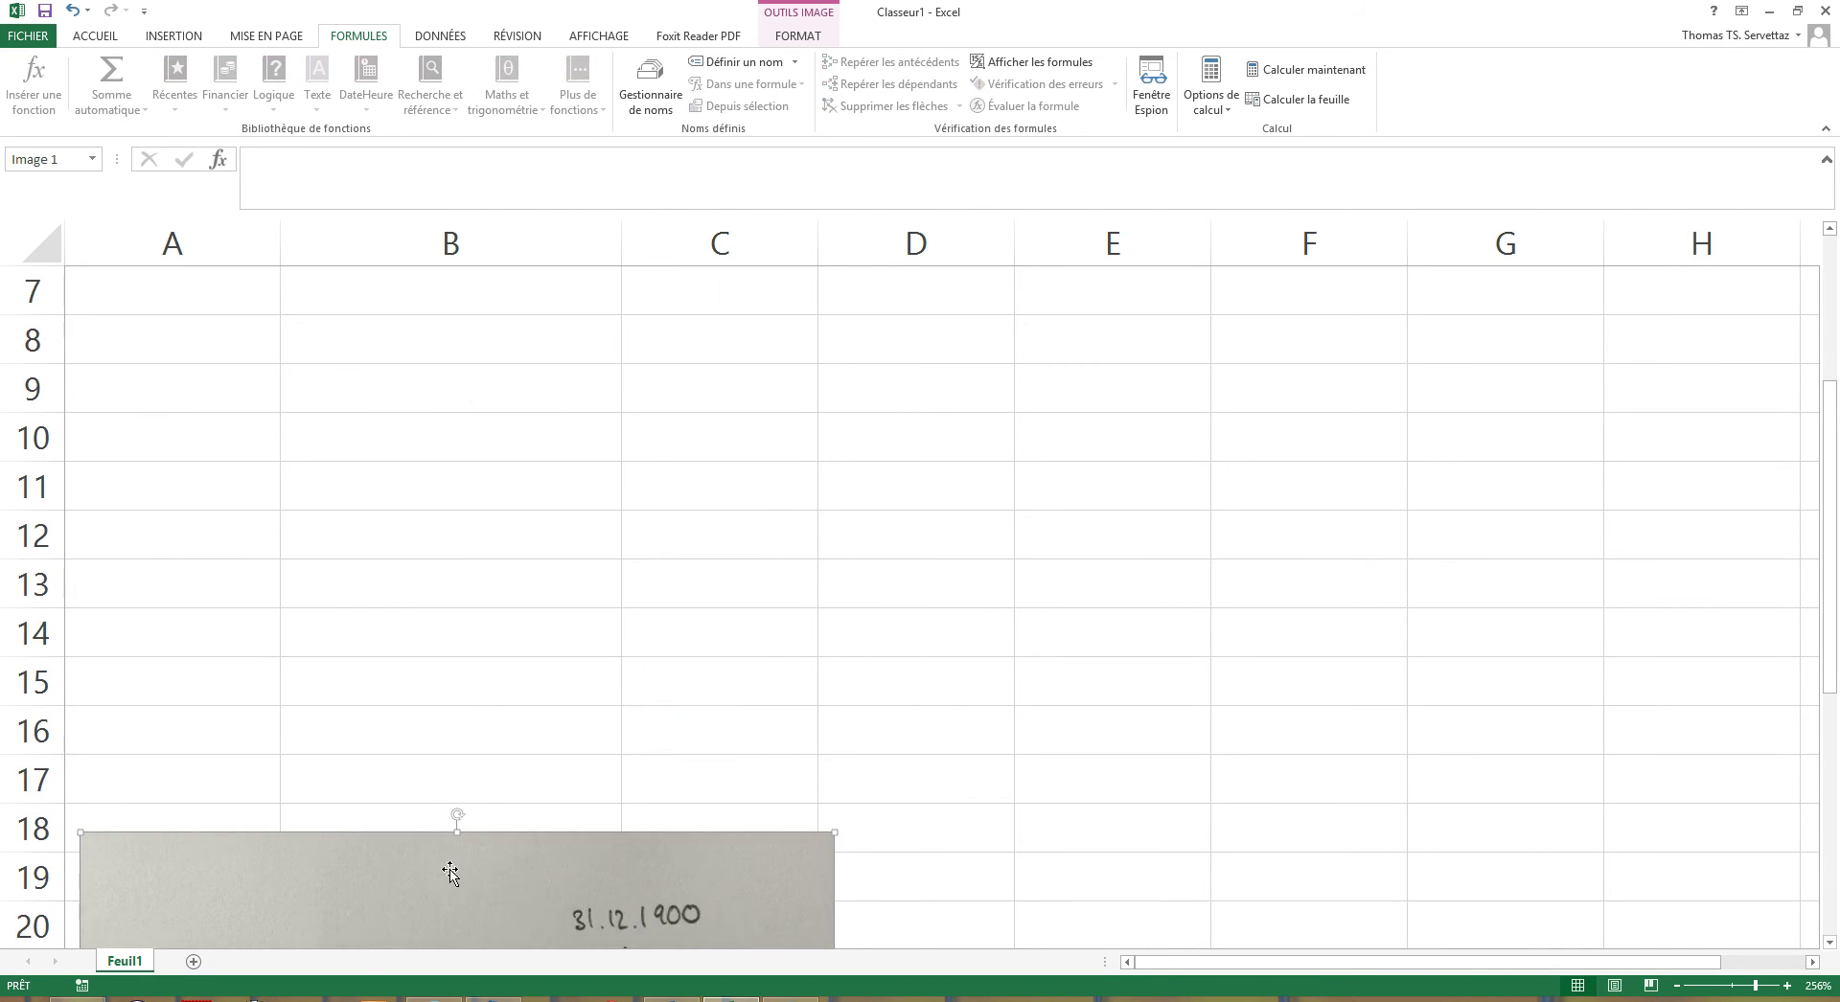
{"action": "left_click_drag", "start_coordinate": [452, 858], "coordinate": [444, 398]}
{"action": "scroll", "coordinate": [444, 399], "scroll_direction": "up", "scroll_amount": 2}
{"action": "left_click_drag", "start_coordinate": [414, 699], "coordinate": [429, 569]}
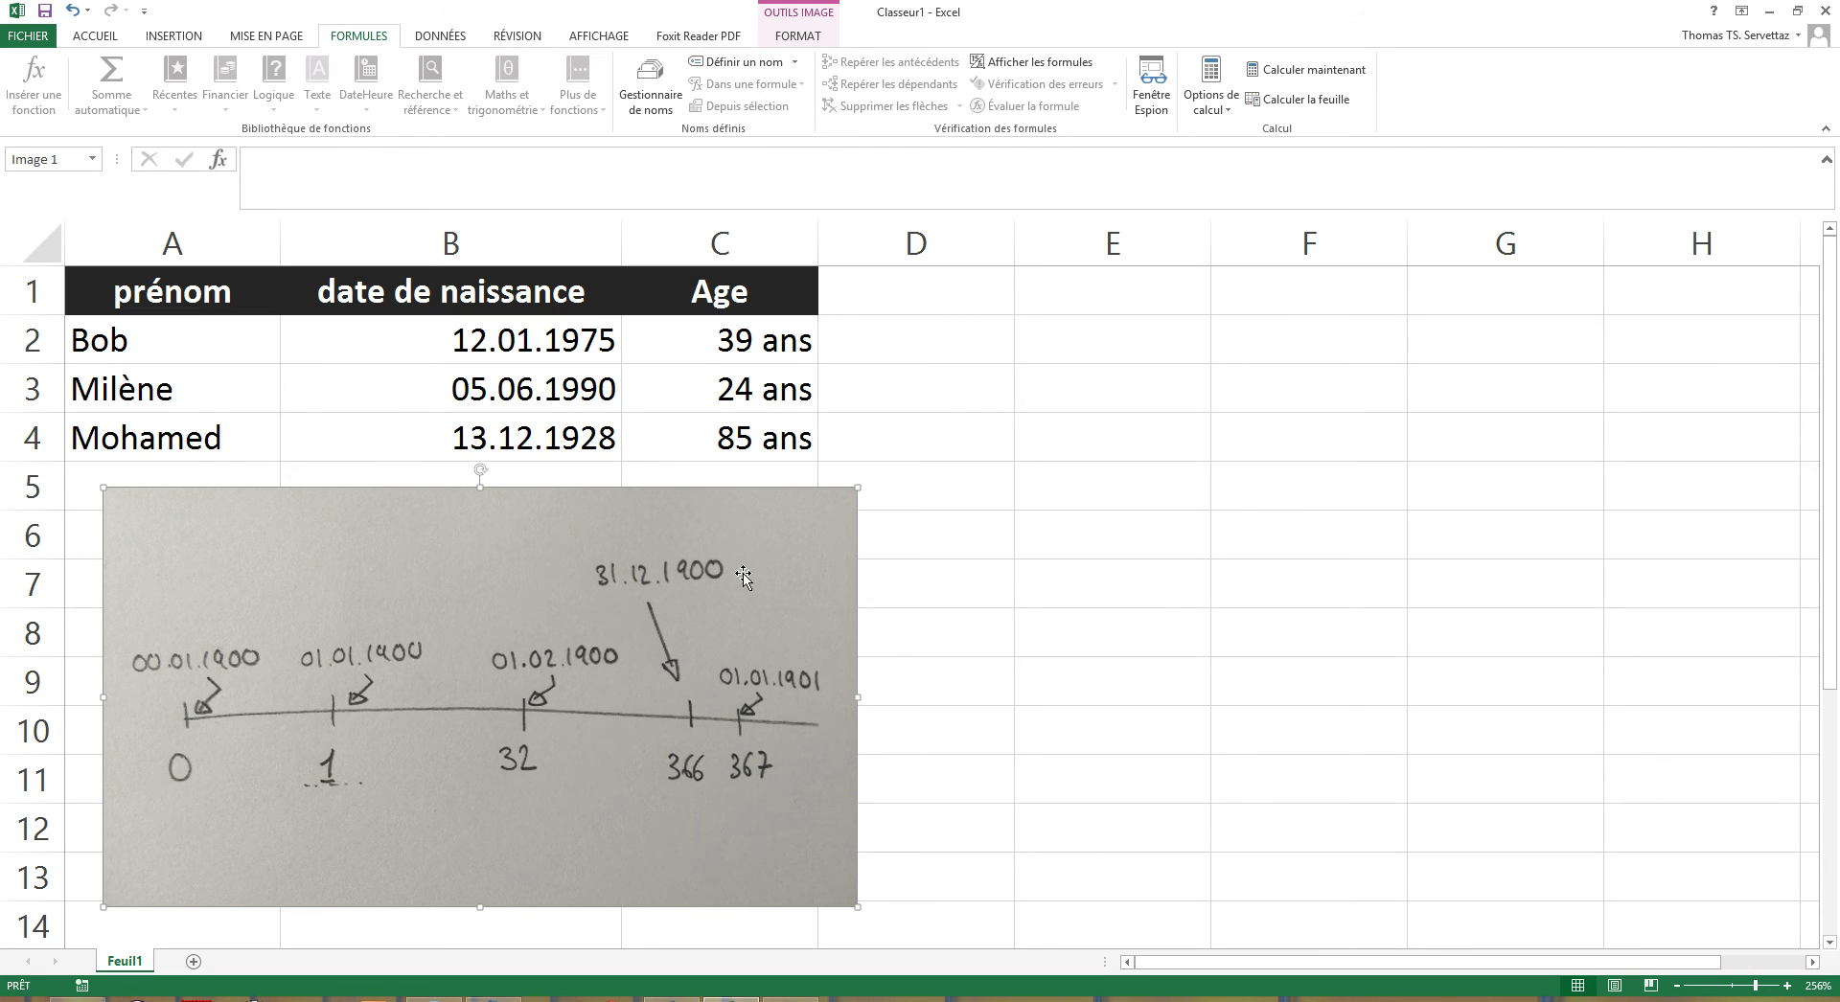
Enter 366 in cell E5 and format the cell as Date
{"action": "left_click", "coordinate": [1114, 487]}
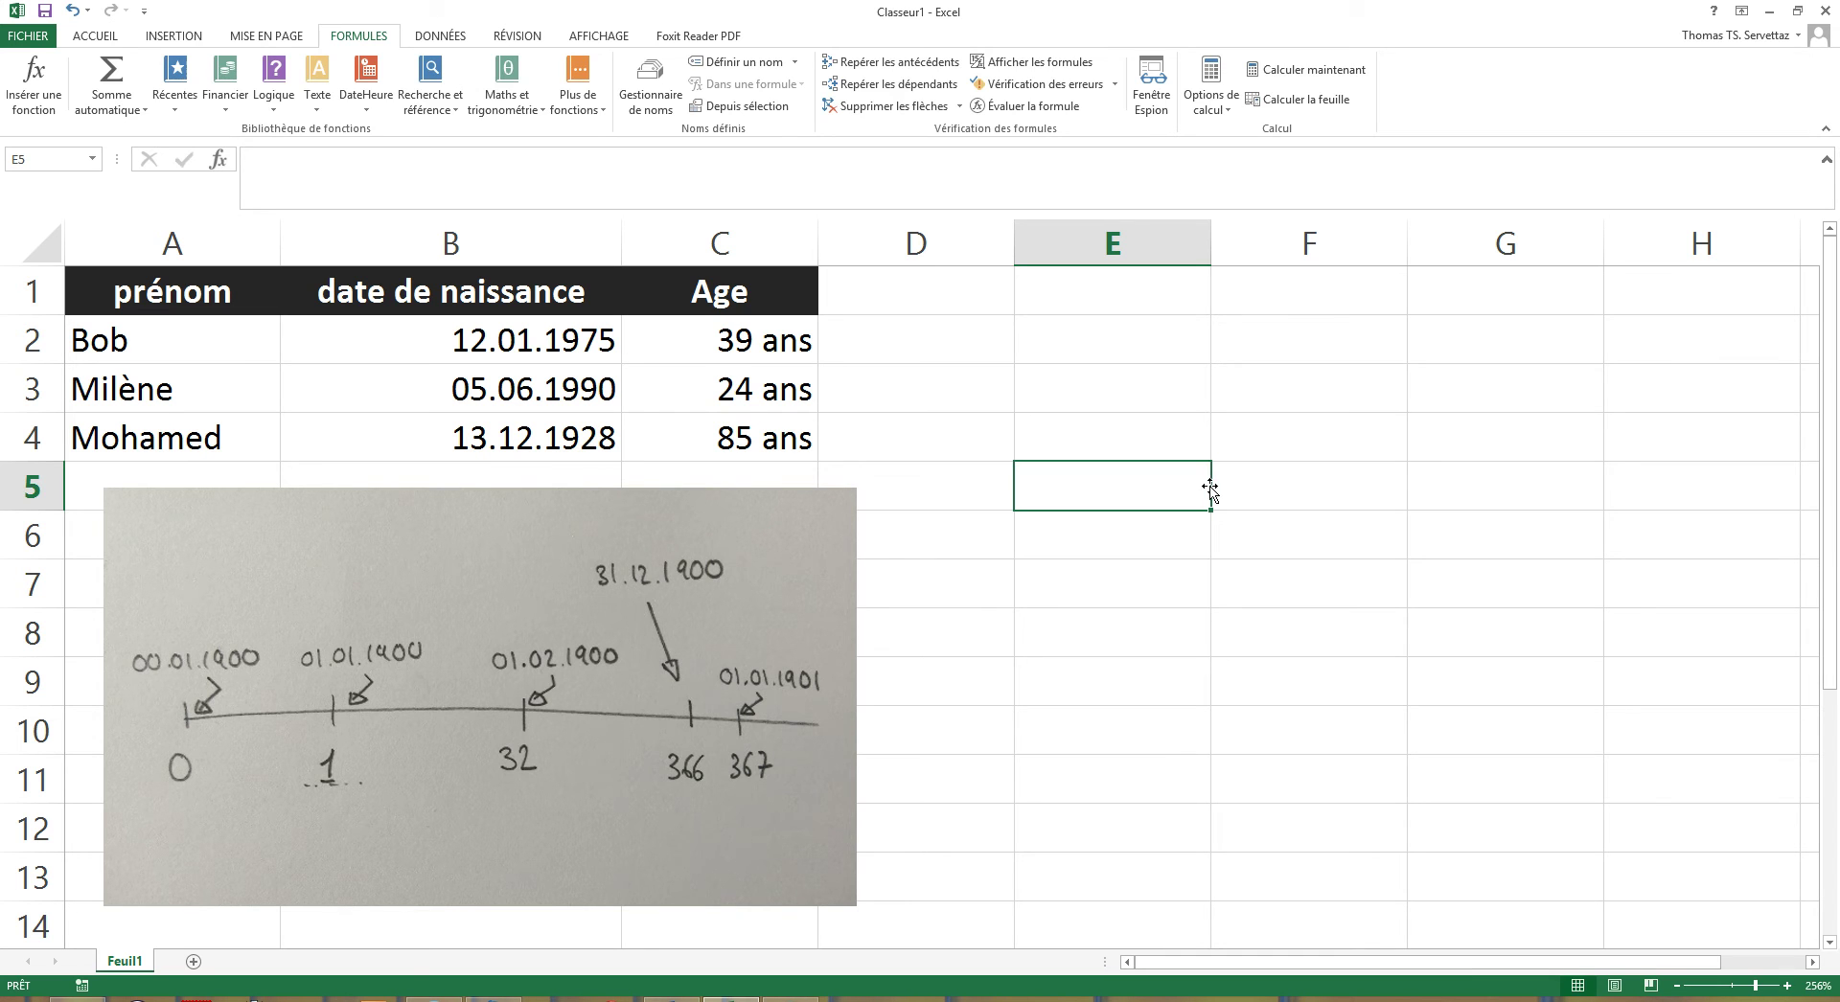
{"action": "type", "text": "366"}
{"action": "key", "text": "ctrl+Return"}
{"action": "right_click", "coordinate": [1171, 491]}
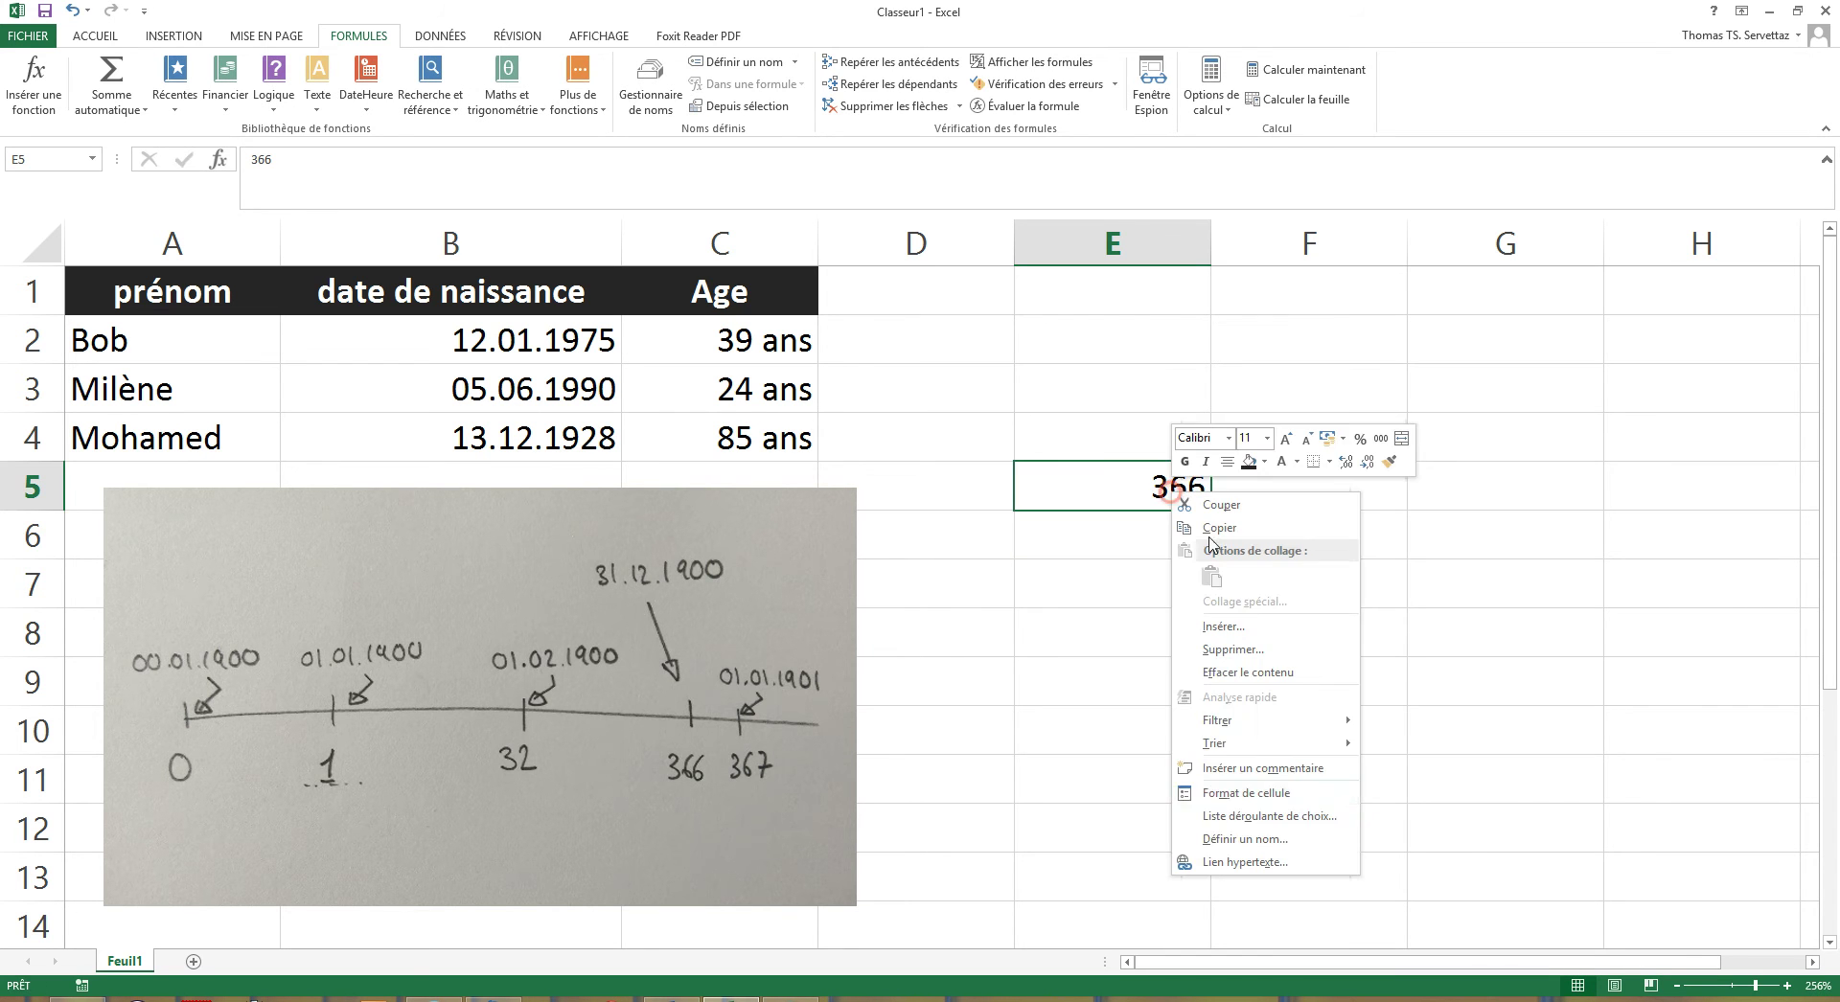
{"action": "left_click", "coordinate": [1280, 793]}
{"action": "left_click", "coordinate": [1054, 688]}
{"action": "left_click", "coordinate": [1427, 974]}
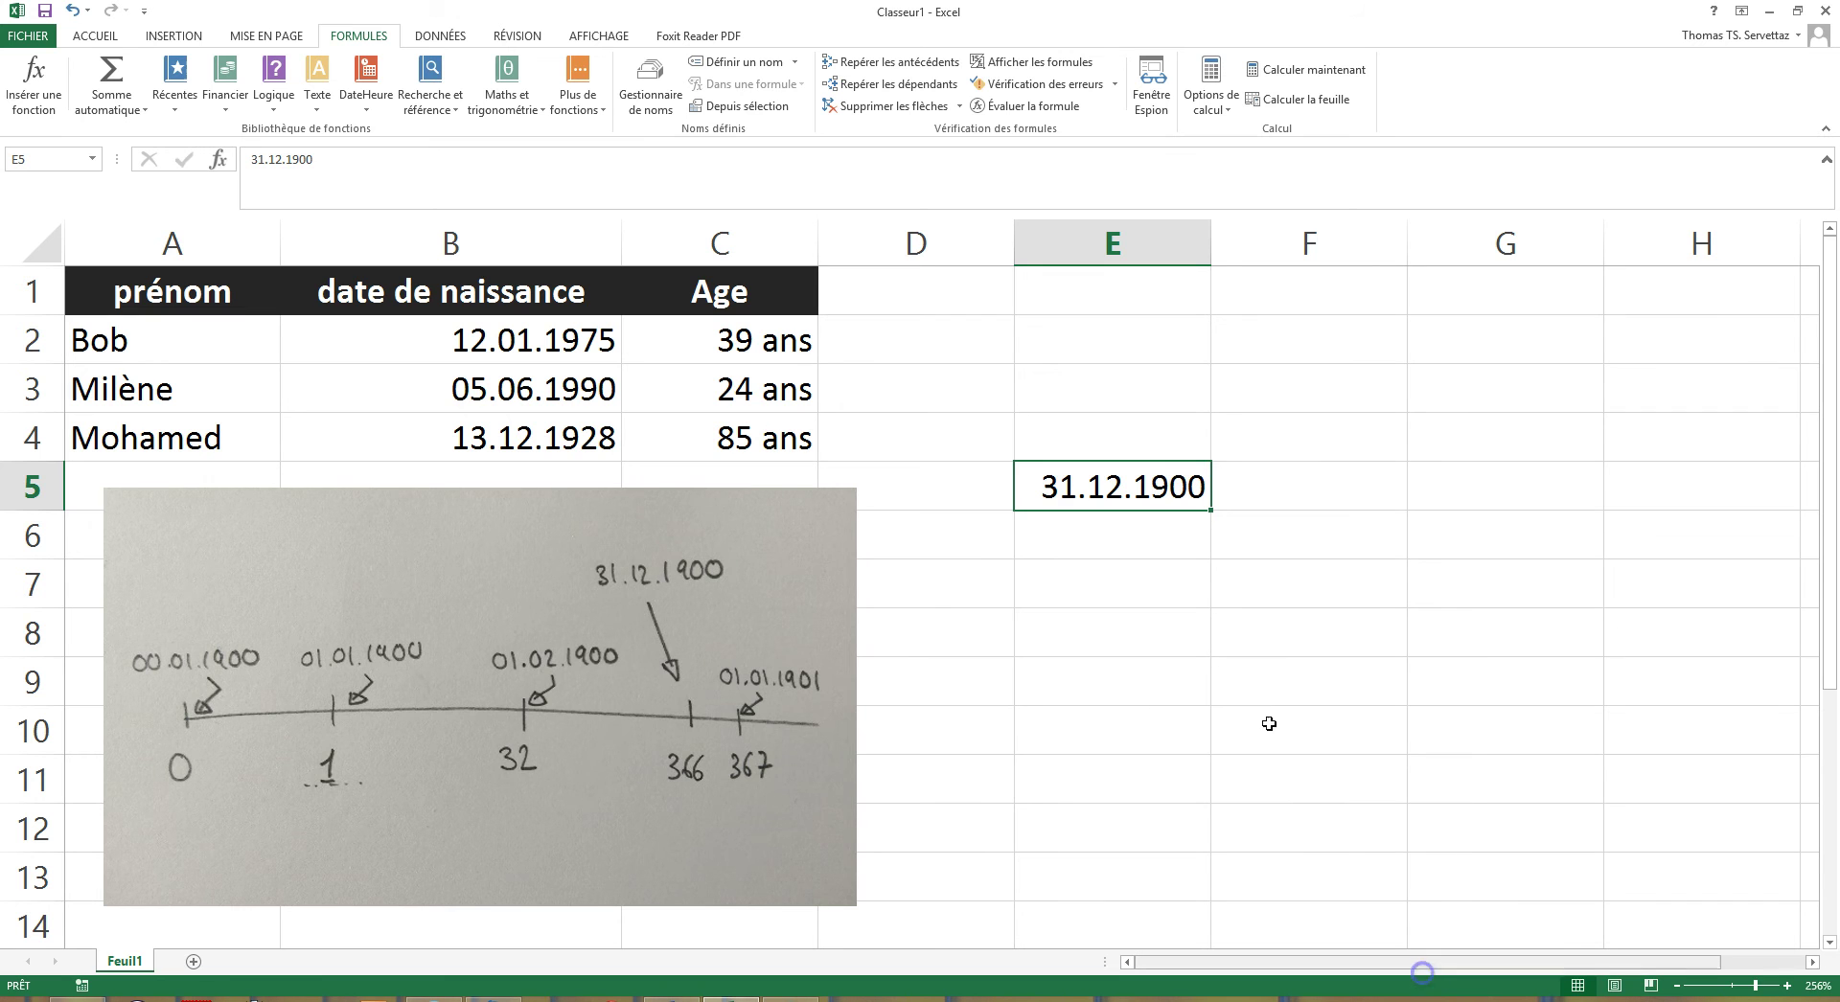
Enter 31.12.1900 in cell E7 and change the cell's number format to Standard
{"action": "left_click", "coordinate": [1119, 581]}
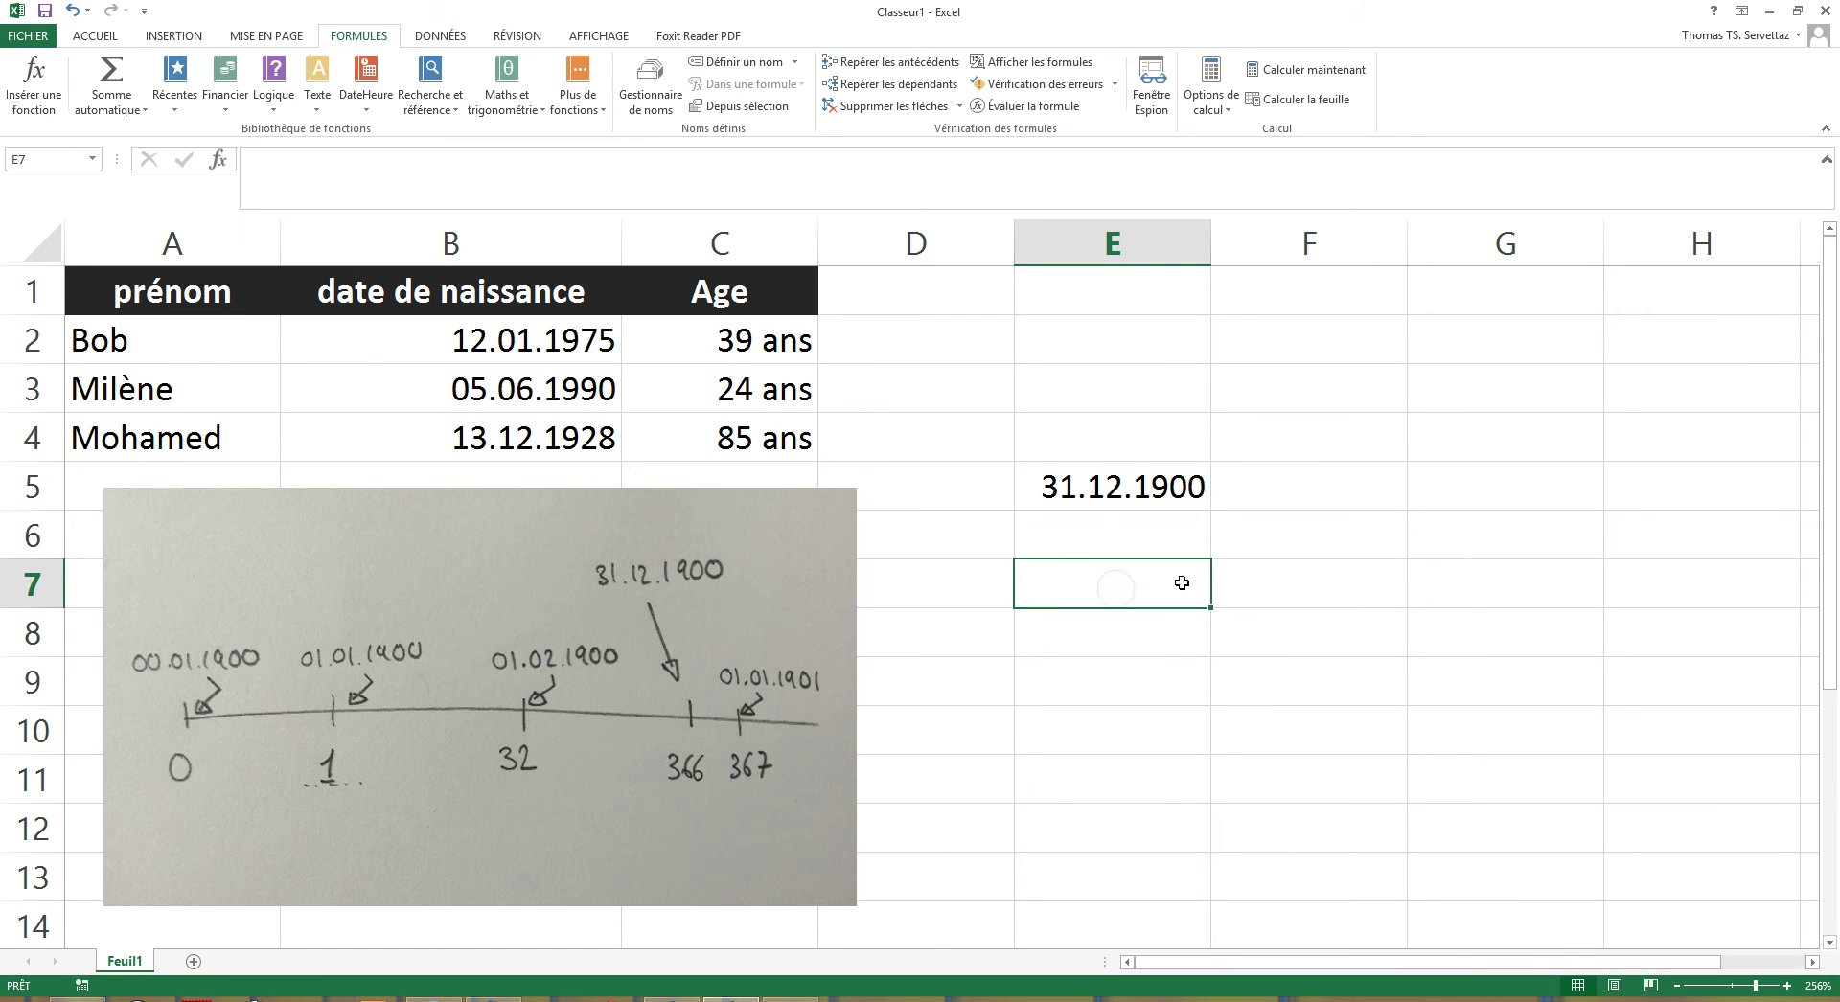
{"action": "type", "text": "31.12.1900"}
{"action": "key", "text": "Return"}
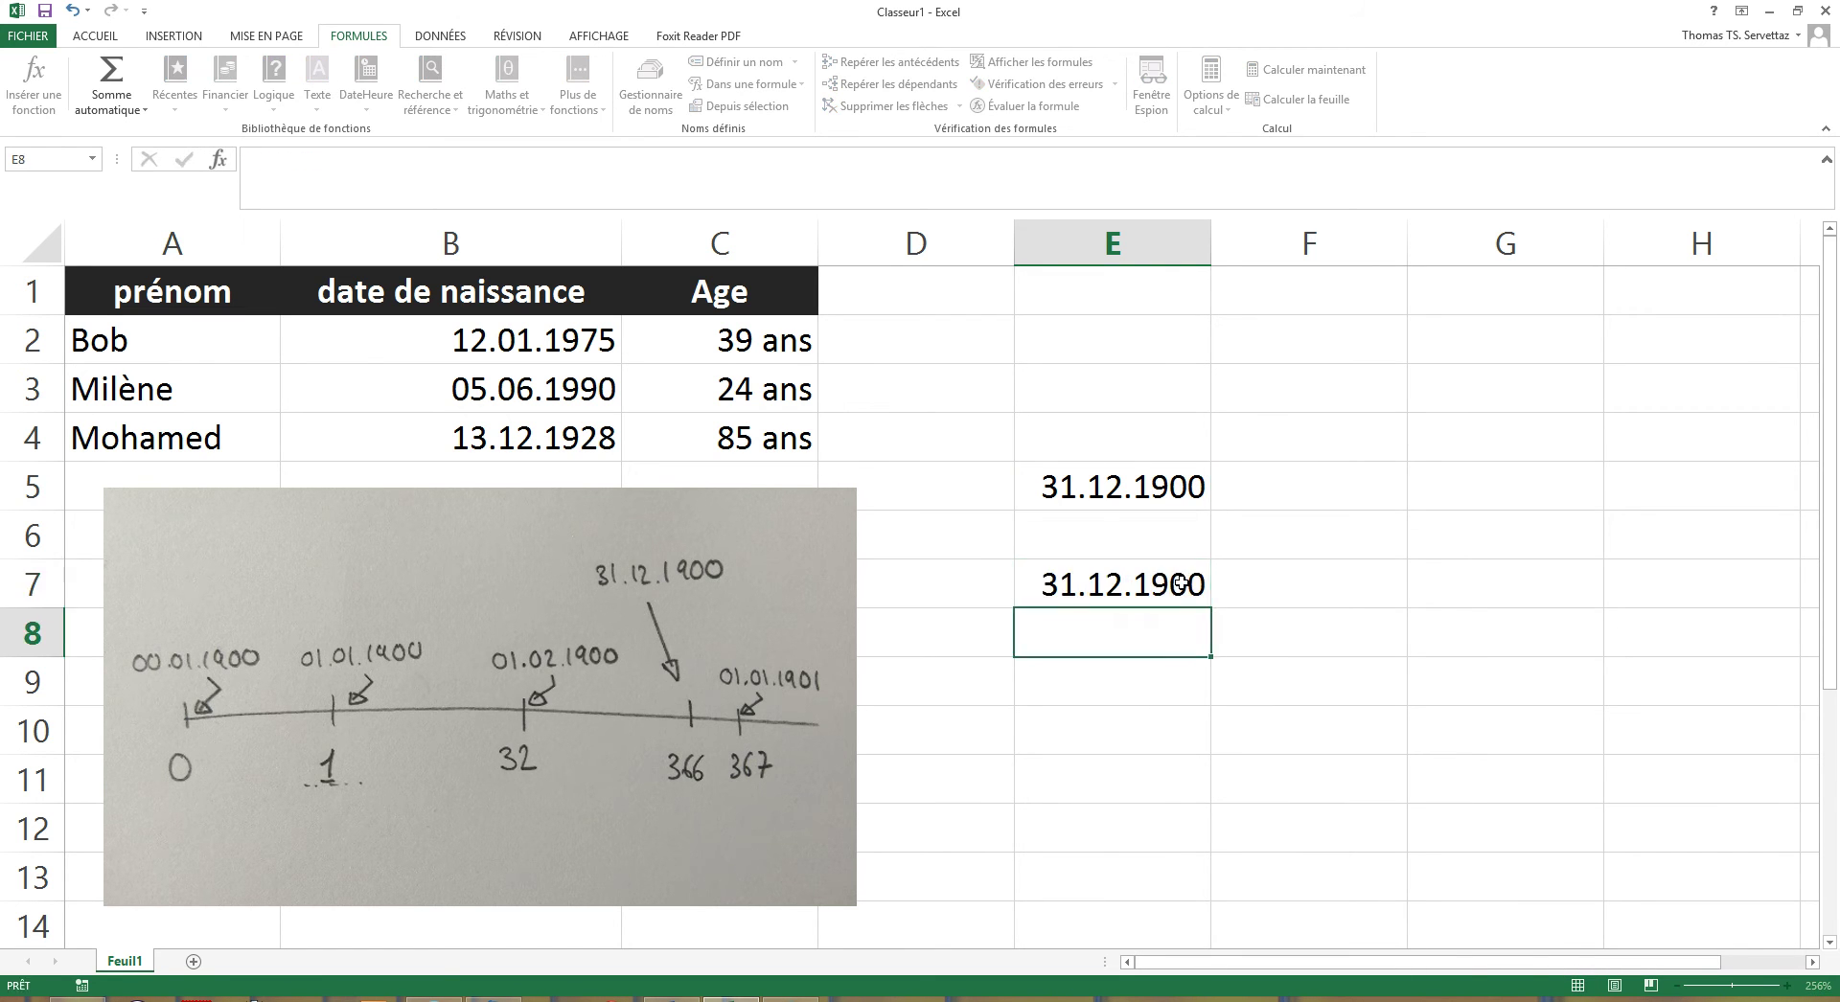
{"action": "right_click", "coordinate": [1180, 581]}
{"action": "left_click", "coordinate": [1251, 883]}
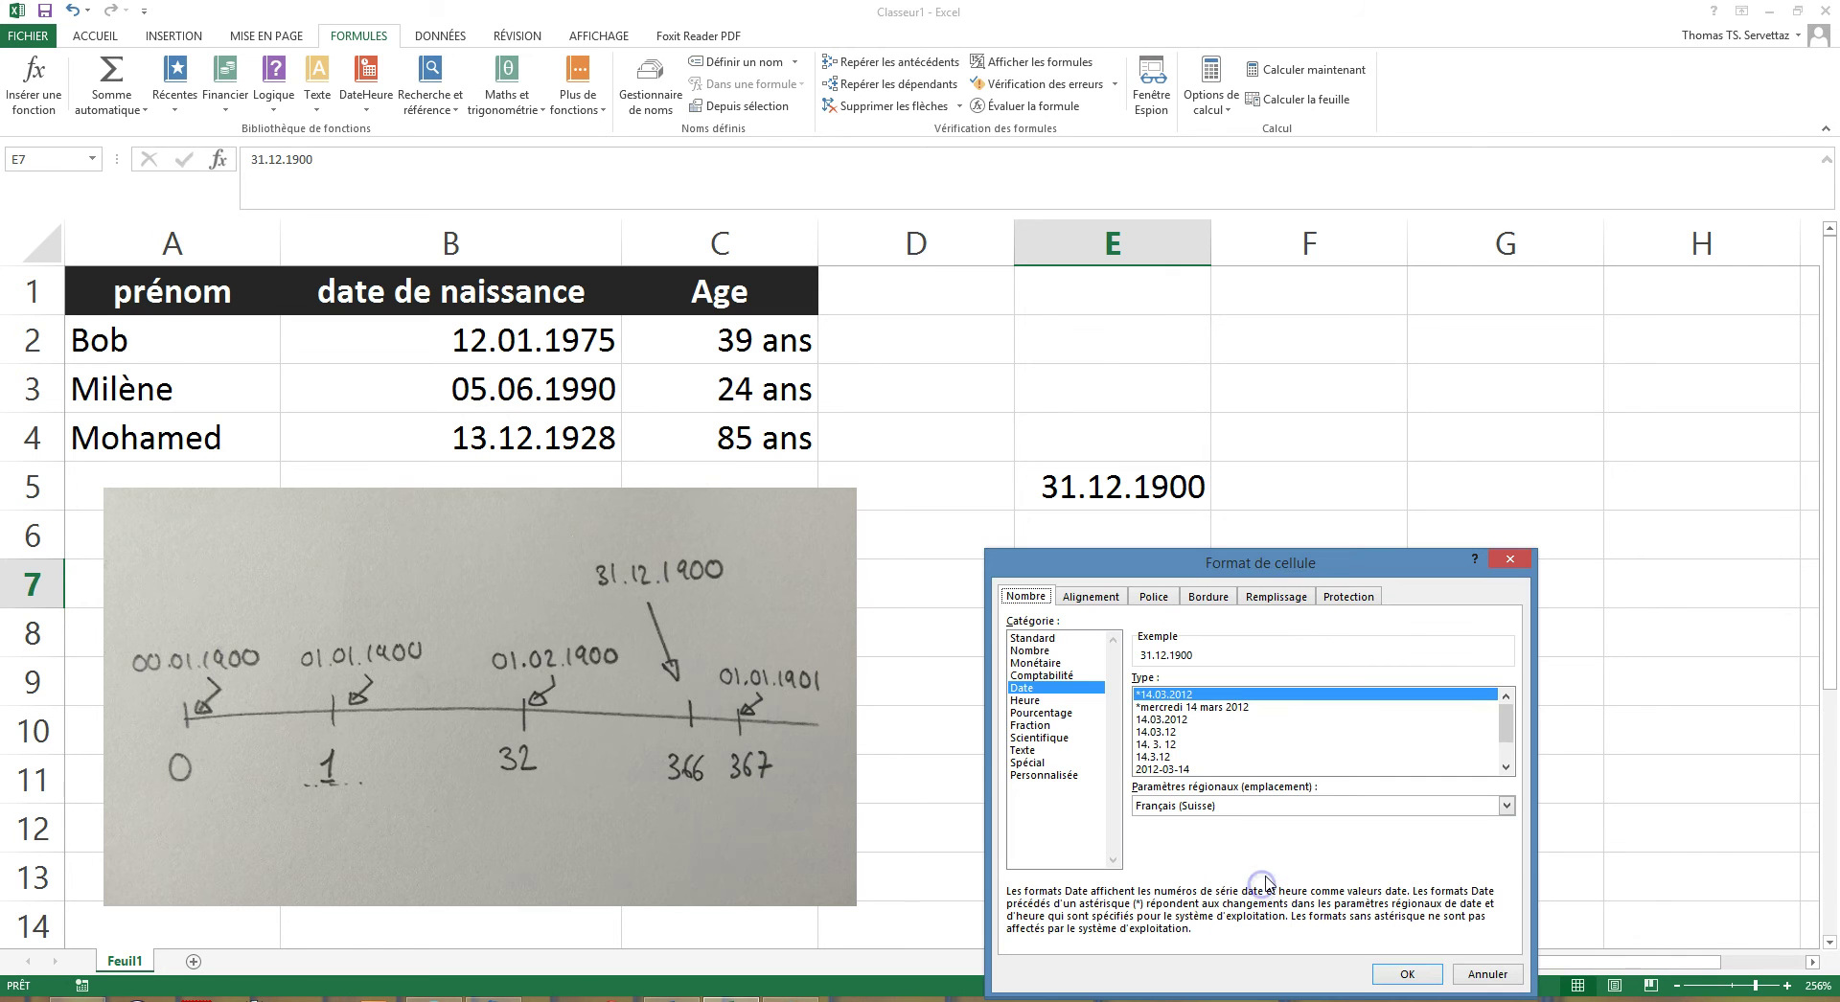
{"action": "left_click", "coordinate": [1031, 651]}
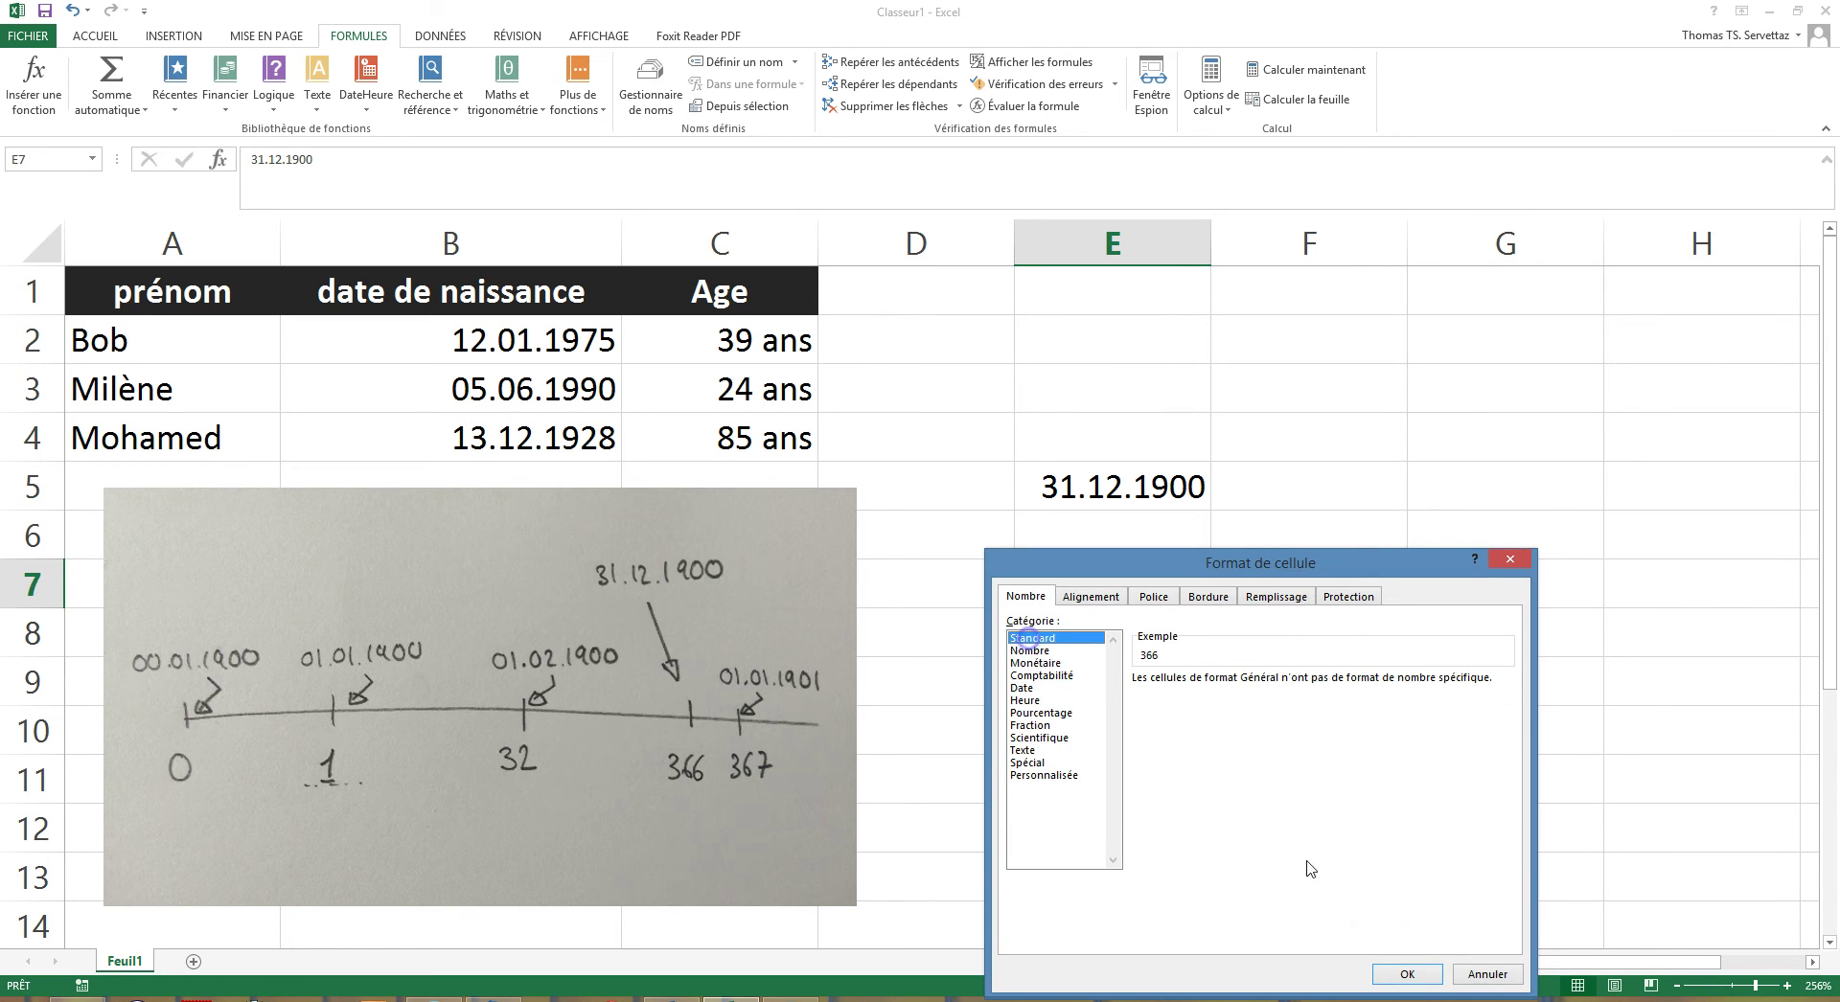
{"action": "left_click", "coordinate": [1405, 973]}
Clear the contents of the range E4:E8
{"action": "left_click_drag", "start_coordinate": [1112, 437], "coordinate": [1174, 633]}
{"action": "key", "text": "Delete"}
{"action": "left_click", "coordinate": [1093, 809]}
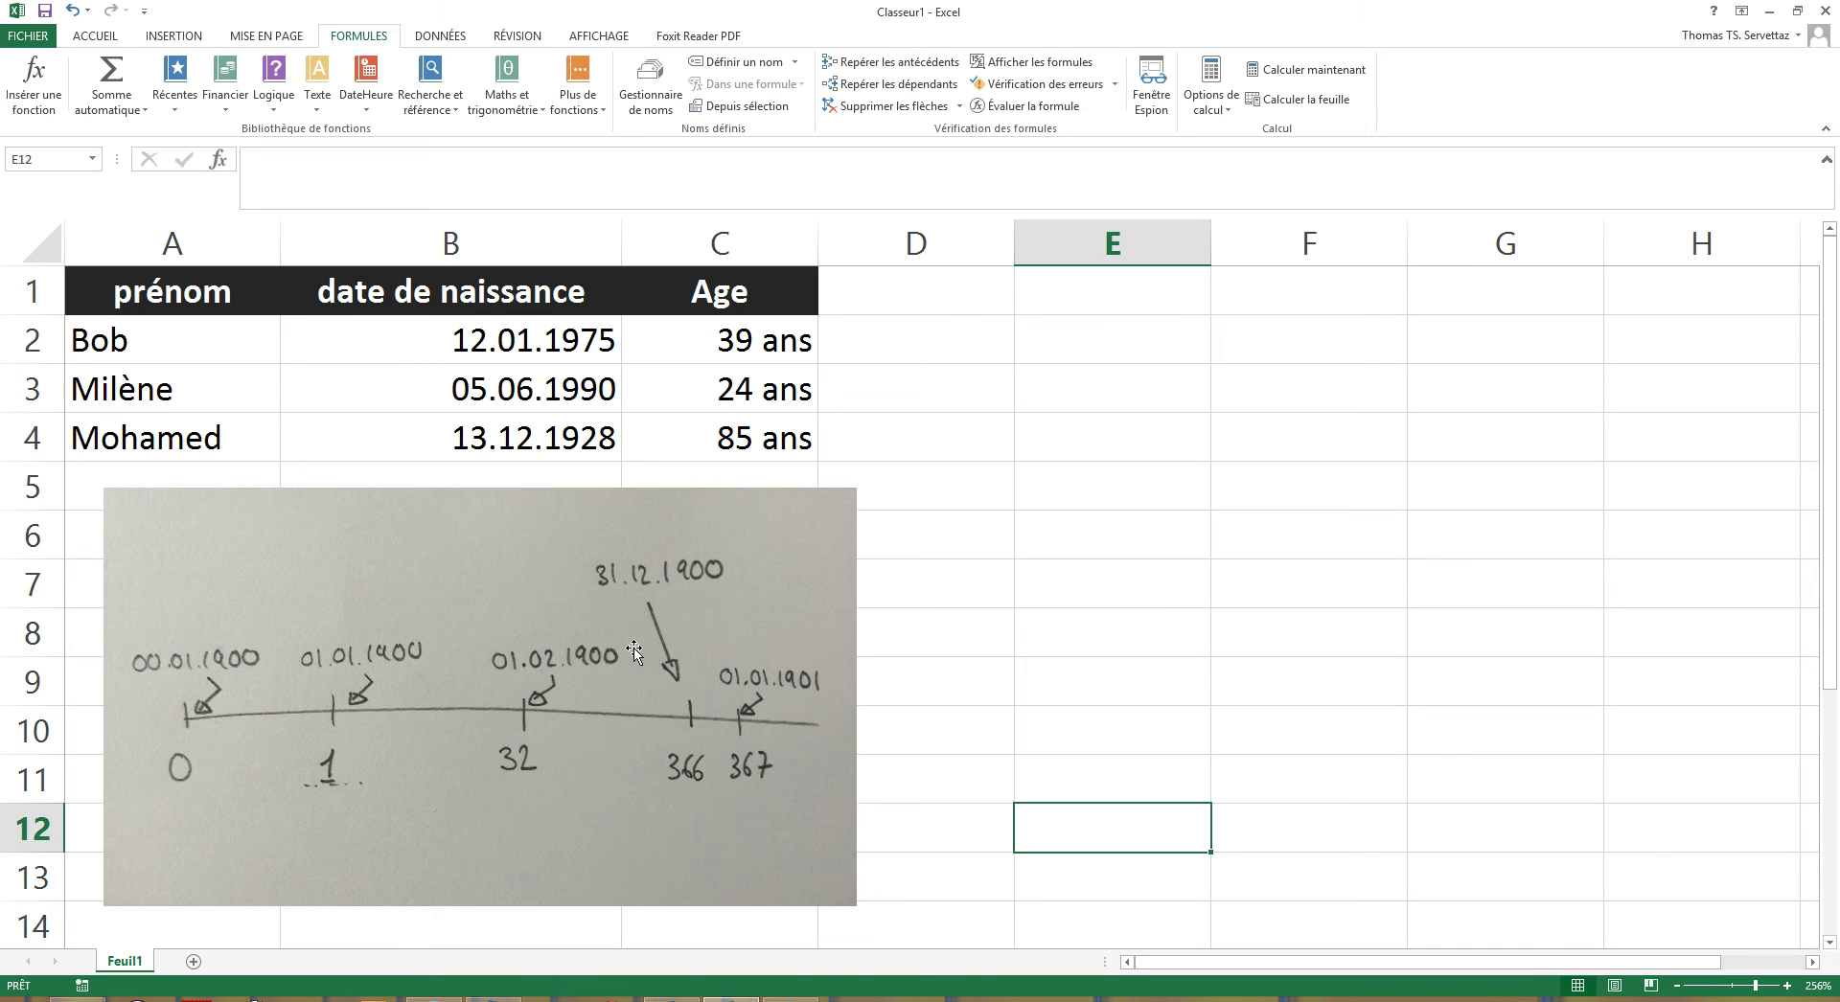
Move the 0–367 timeline picture across to columns E to H, and bring the "aujourd'hui" timeline picture up just below the table, about rows 5 to 13
{"action": "left_click_drag", "start_coordinate": [634, 651], "coordinate": [1556, 563]}
{"action": "scroll", "coordinate": [480, 707], "scroll_direction": "down", "scroll_amount": 2}
{"action": "scroll", "coordinate": [480, 707], "scroll_direction": "down", "scroll_amount": 6}
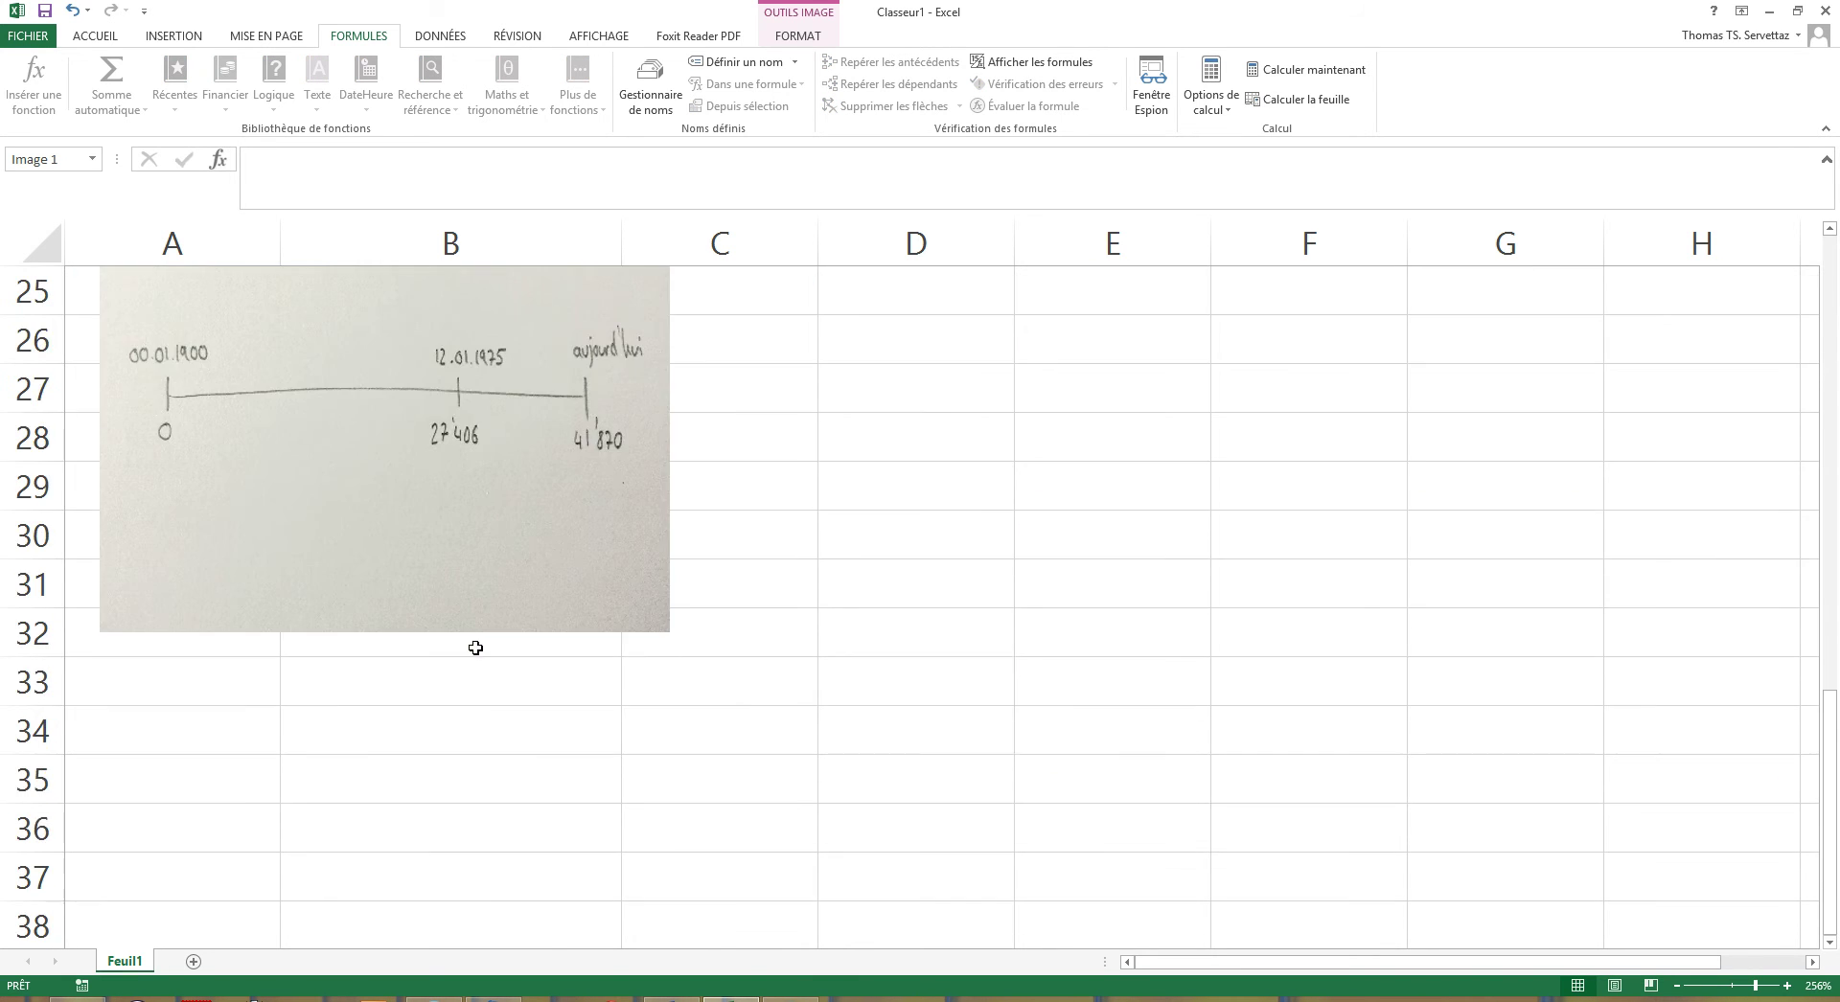
{"action": "scroll", "coordinate": [484, 702], "scroll_direction": "up", "scroll_amount": 2}
{"action": "left_click_drag", "start_coordinate": [463, 687], "coordinate": [508, 425]}
{"action": "scroll", "coordinate": [521, 731], "scroll_direction": "up", "scroll_amount": 6}
{"action": "scroll", "coordinate": [508, 764], "scroll_direction": "down", "scroll_amount": 1}
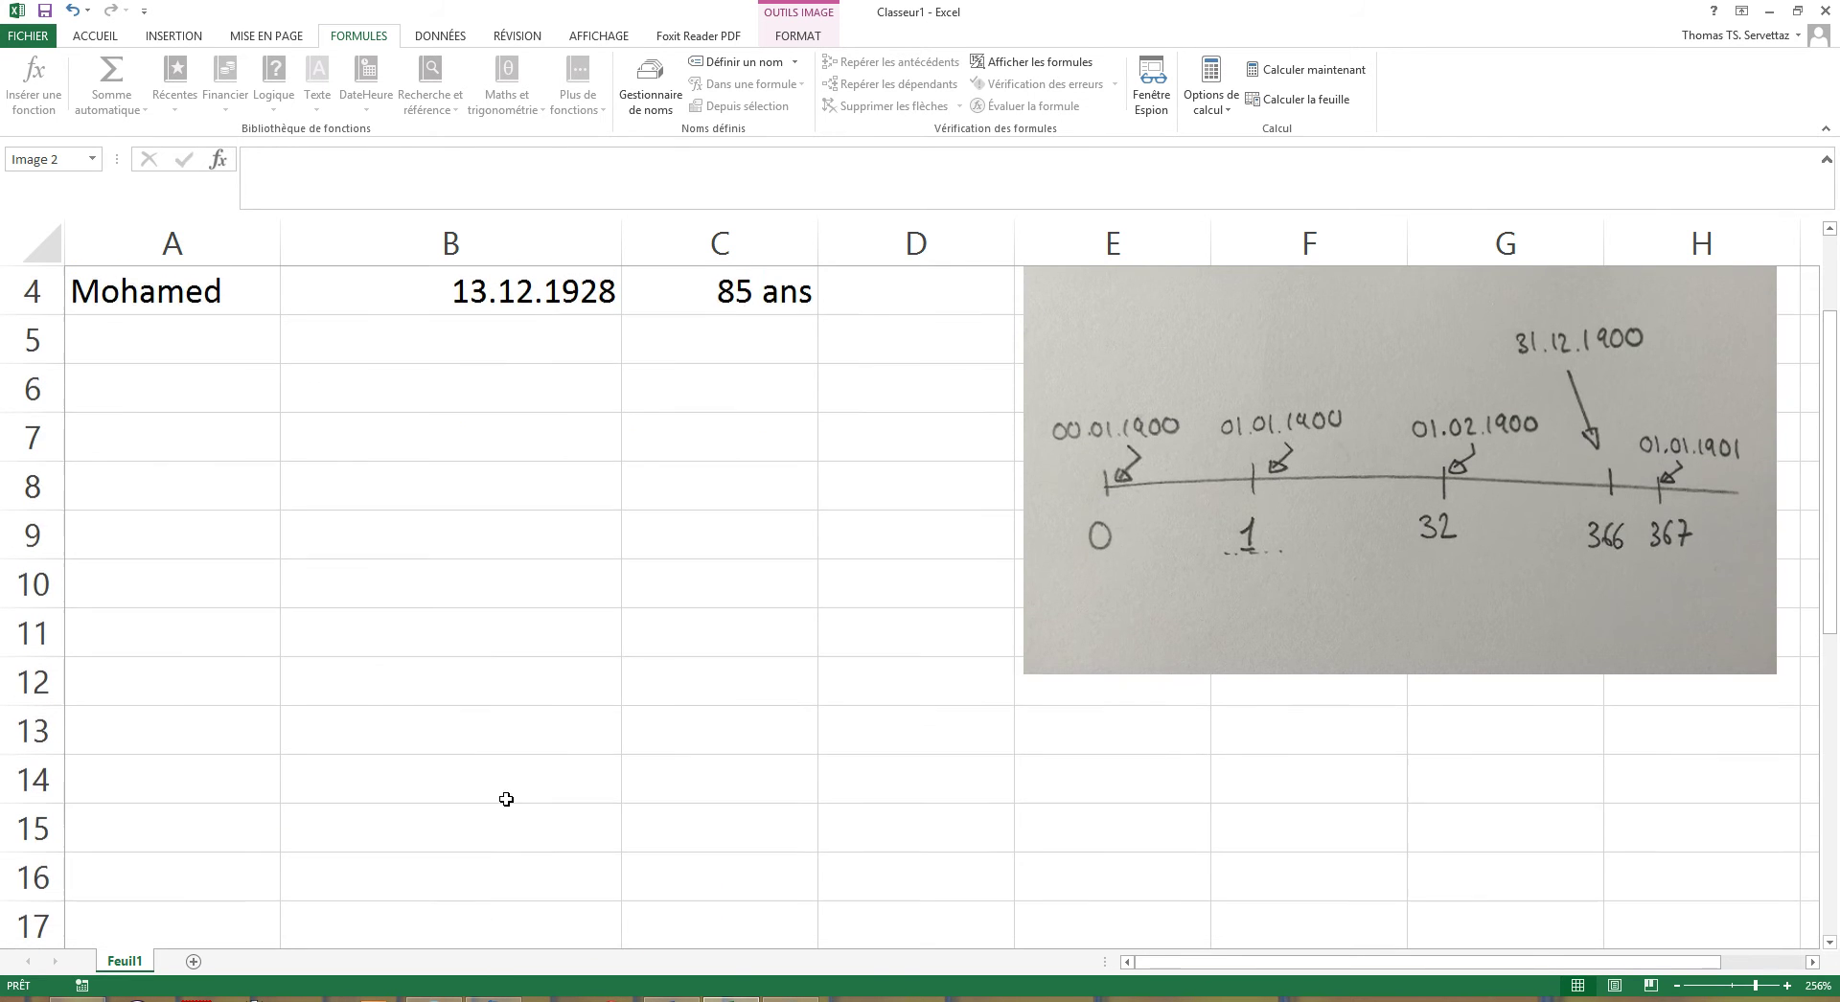
{"action": "scroll", "coordinate": [495, 904], "scroll_direction": "down", "scroll_amount": 1}
{"action": "left_click_drag", "start_coordinate": [495, 904], "coordinate": [497, 341]}
{"action": "scroll", "coordinate": [526, 479], "scroll_direction": "up", "scroll_amount": 2}
{"action": "left_click_drag", "start_coordinate": [506, 646], "coordinate": [449, 591]}
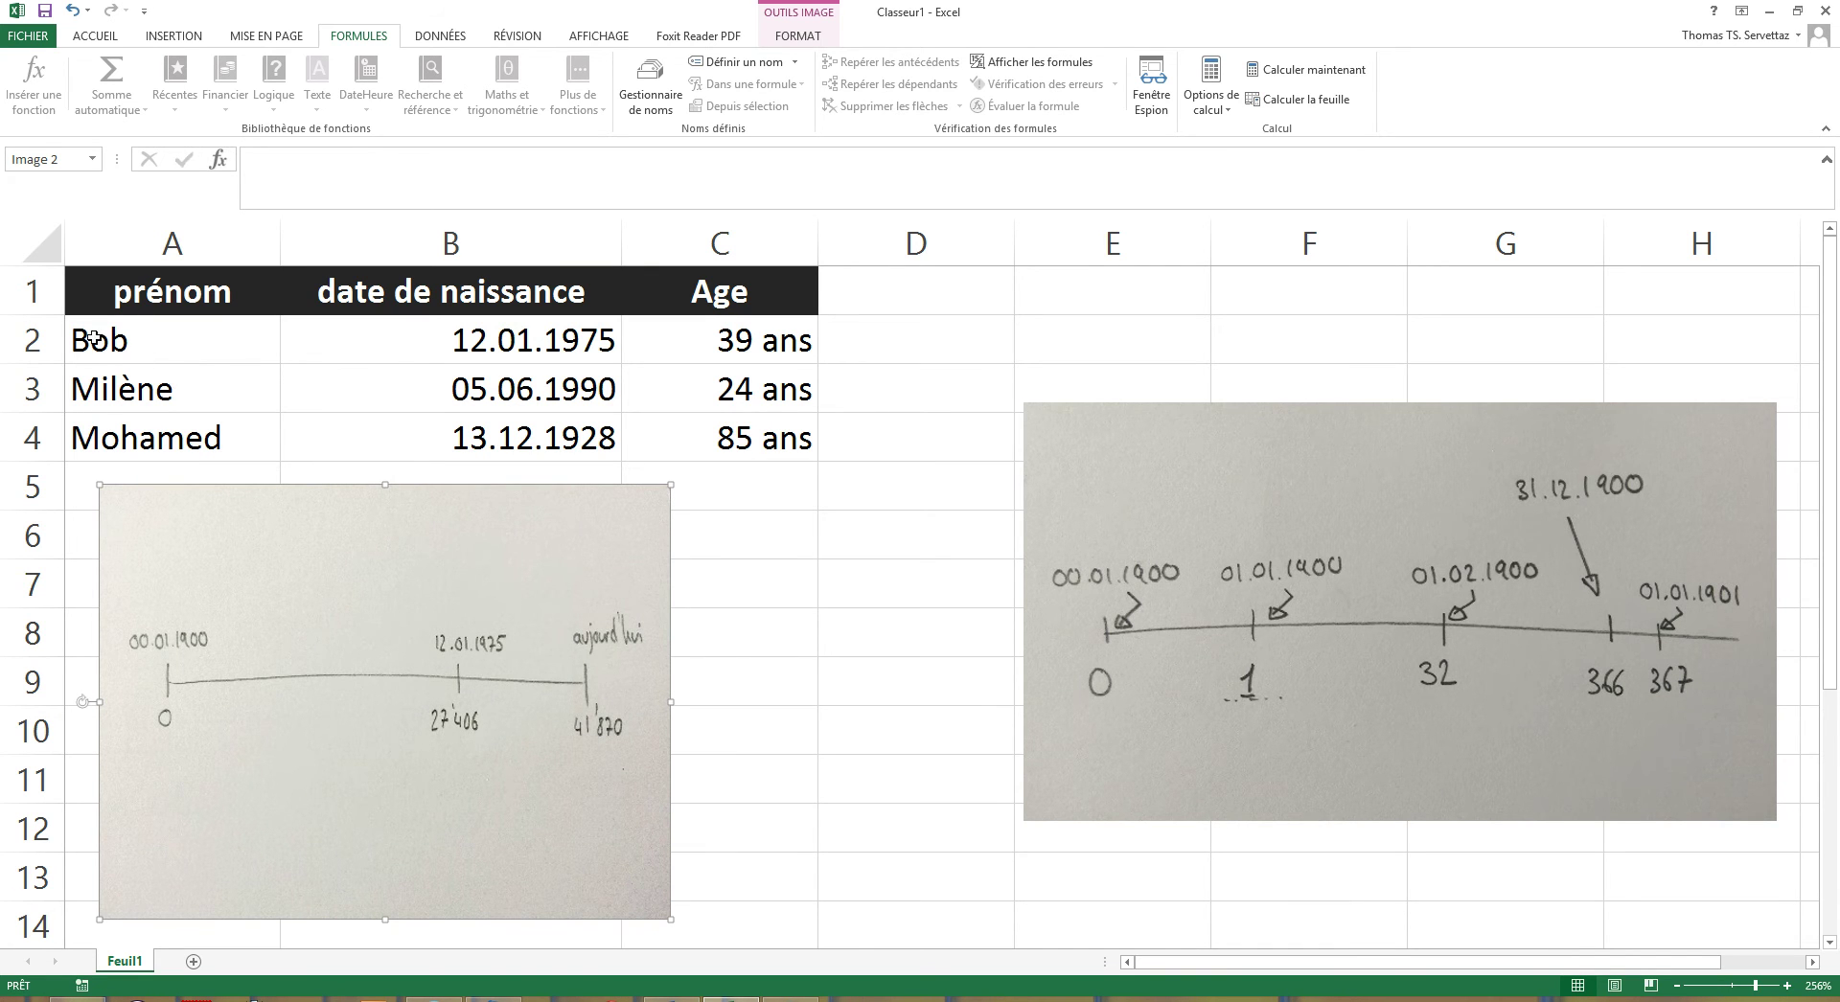
Clear the ages in the range C2:C4
{"action": "left_click_drag", "start_coordinate": [733, 342], "coordinate": [737, 440]}
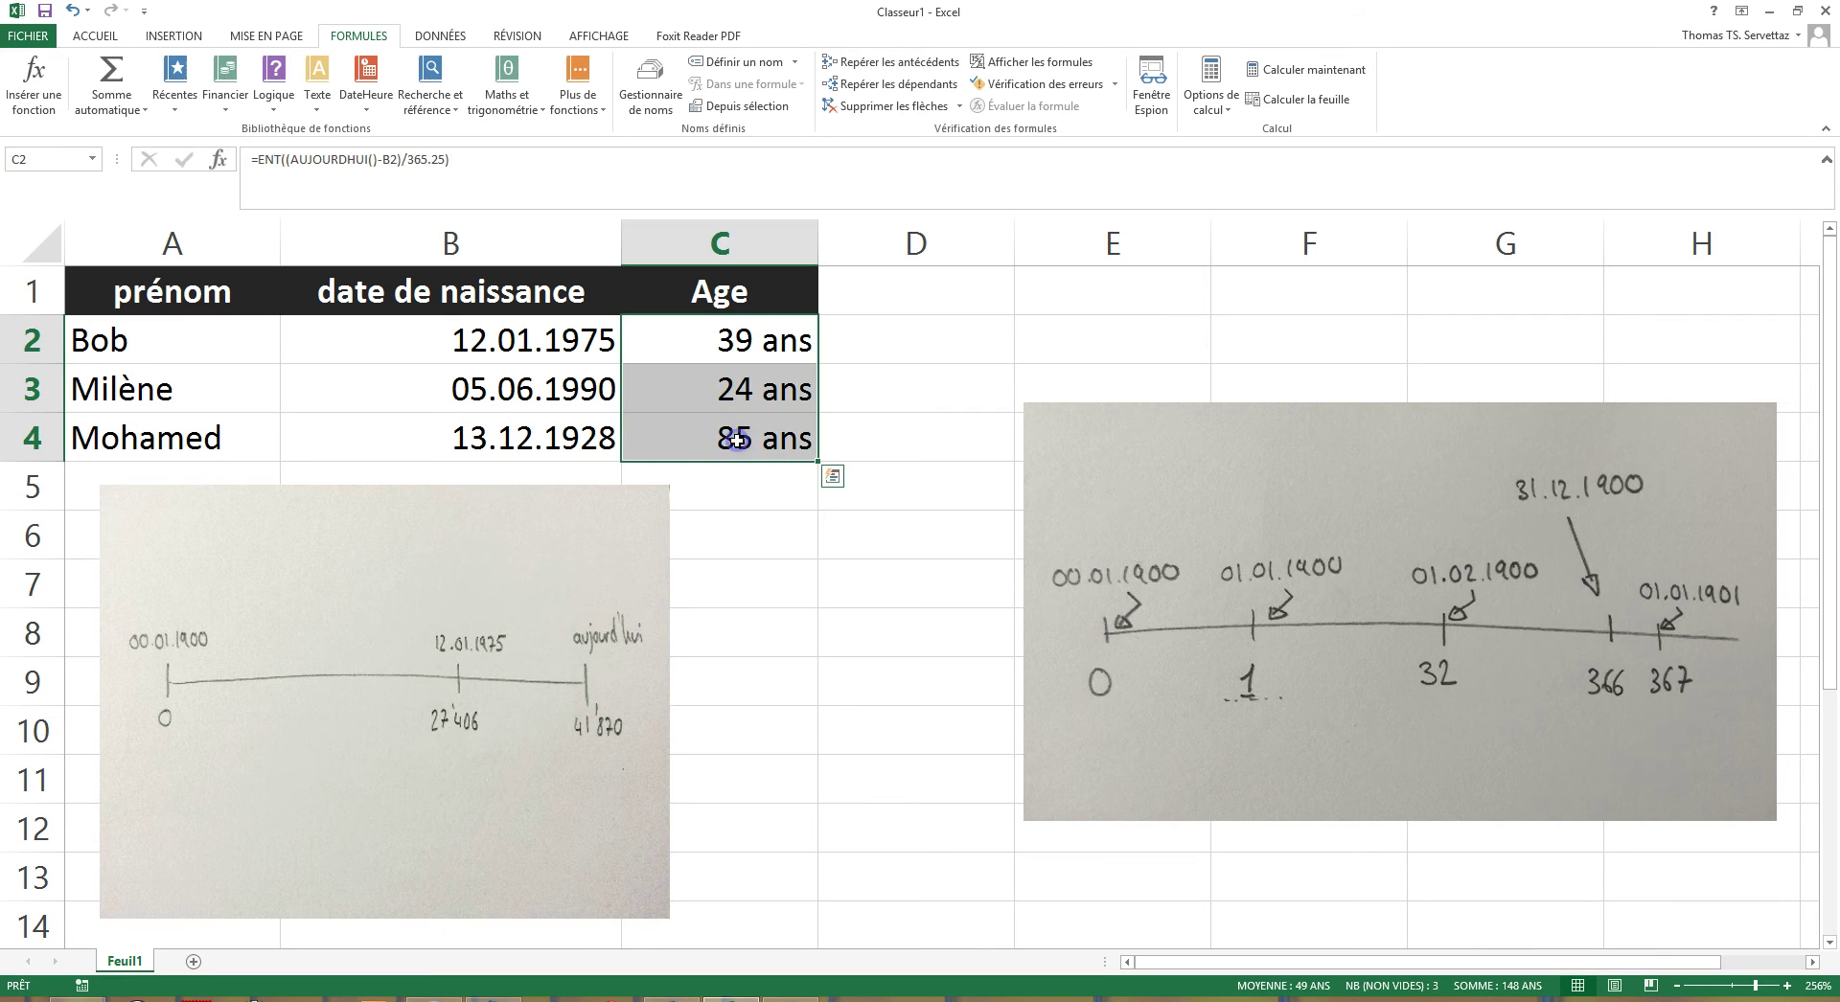
{"action": "key", "text": "Delete"}
{"action": "left_click", "coordinate": [730, 529]}
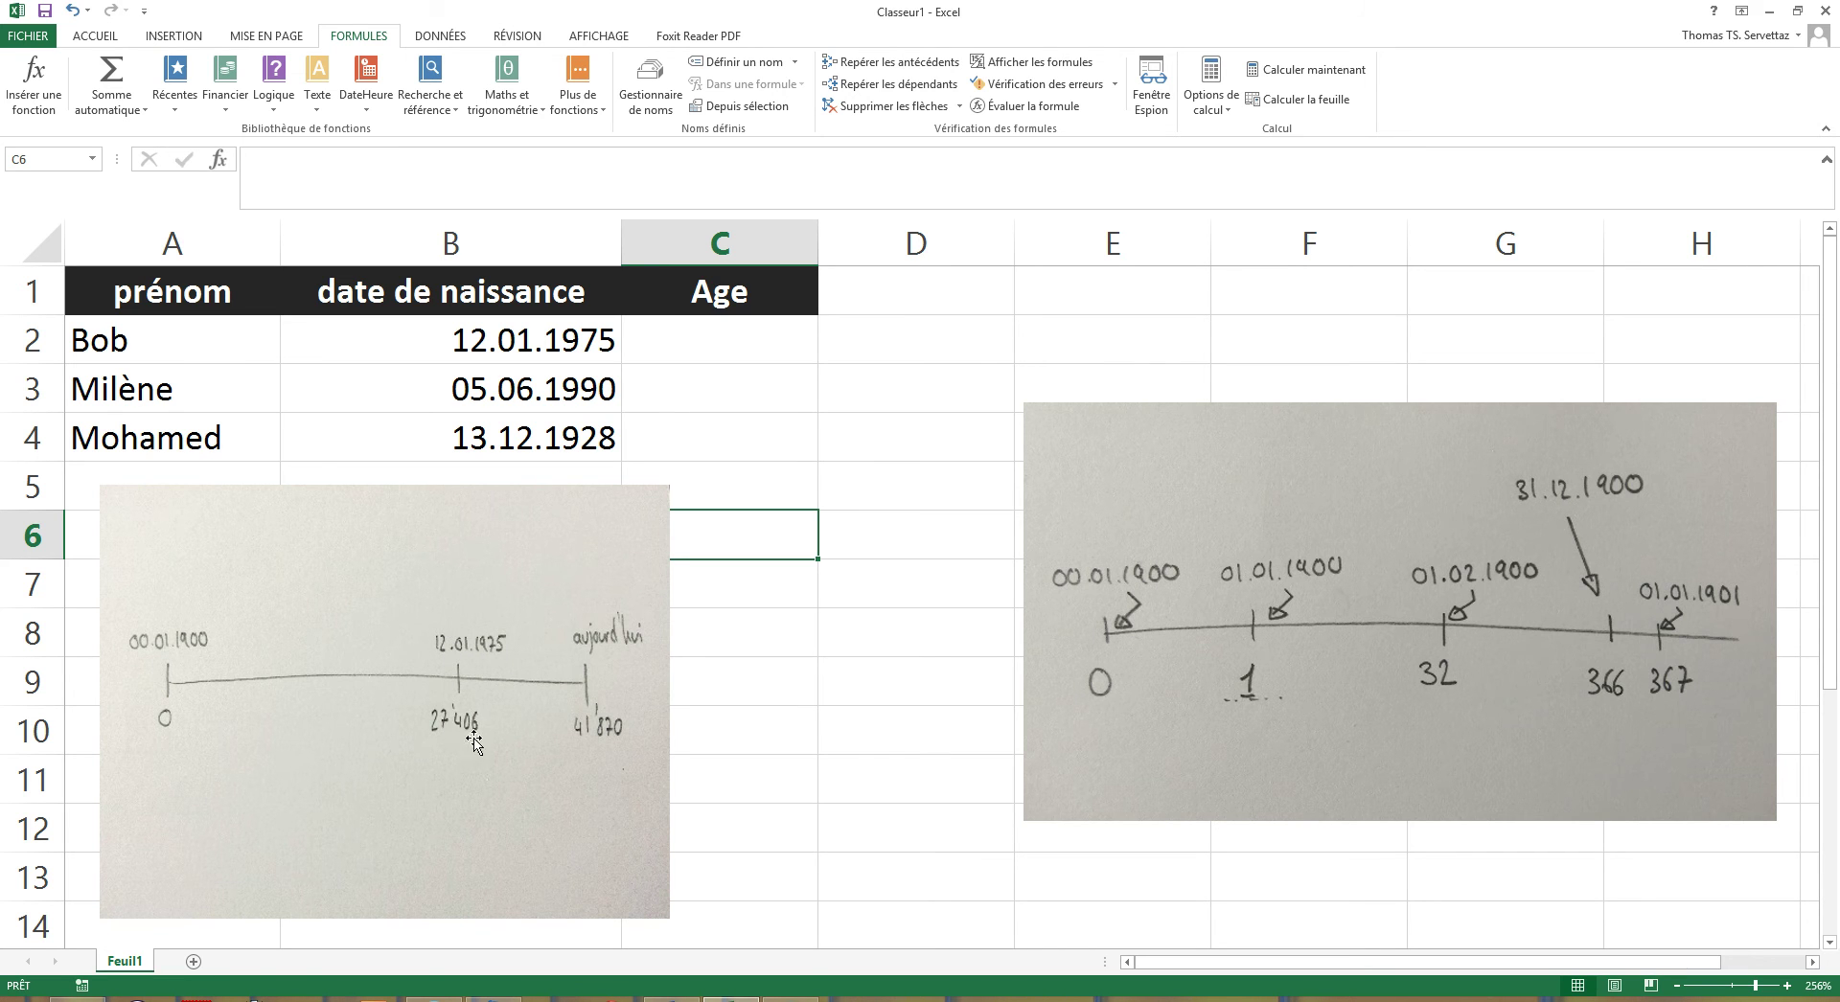
Enter the birth date shown in cell B2 into cell E1 and set the cell's number format to Standard
{"action": "left_click", "coordinate": [1064, 290]}
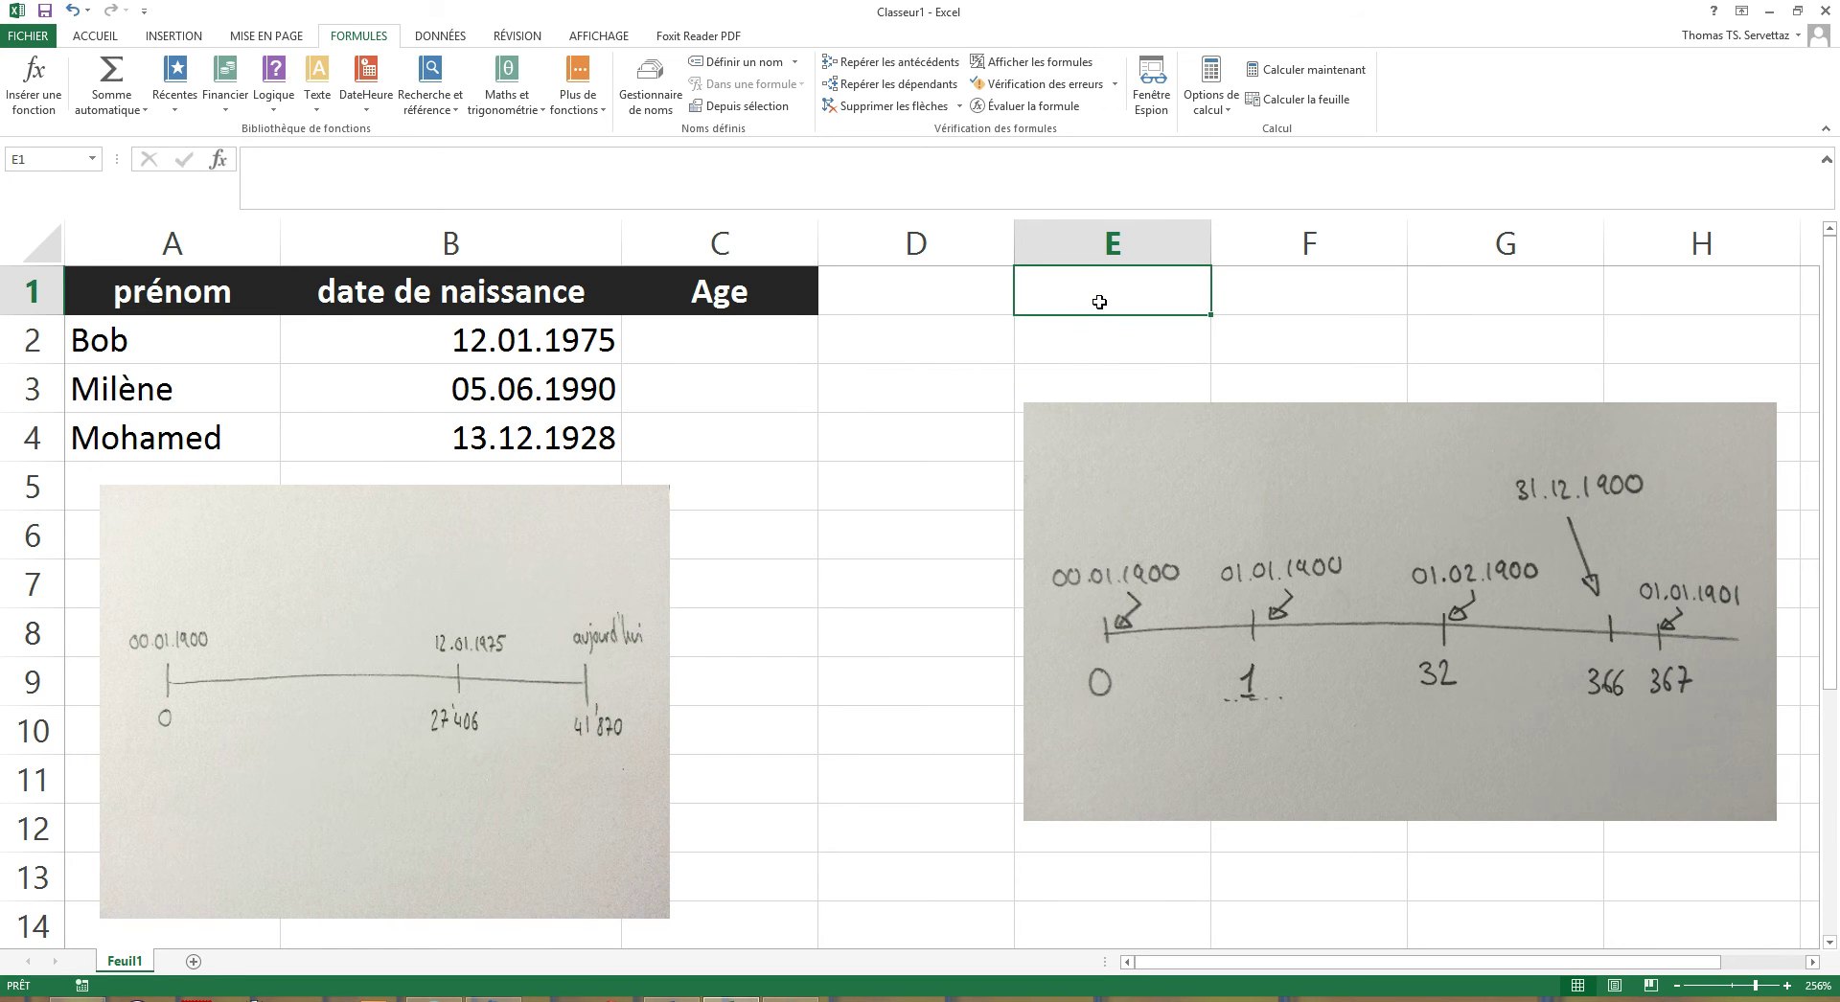
{"action": "type", "text": "12.01"}
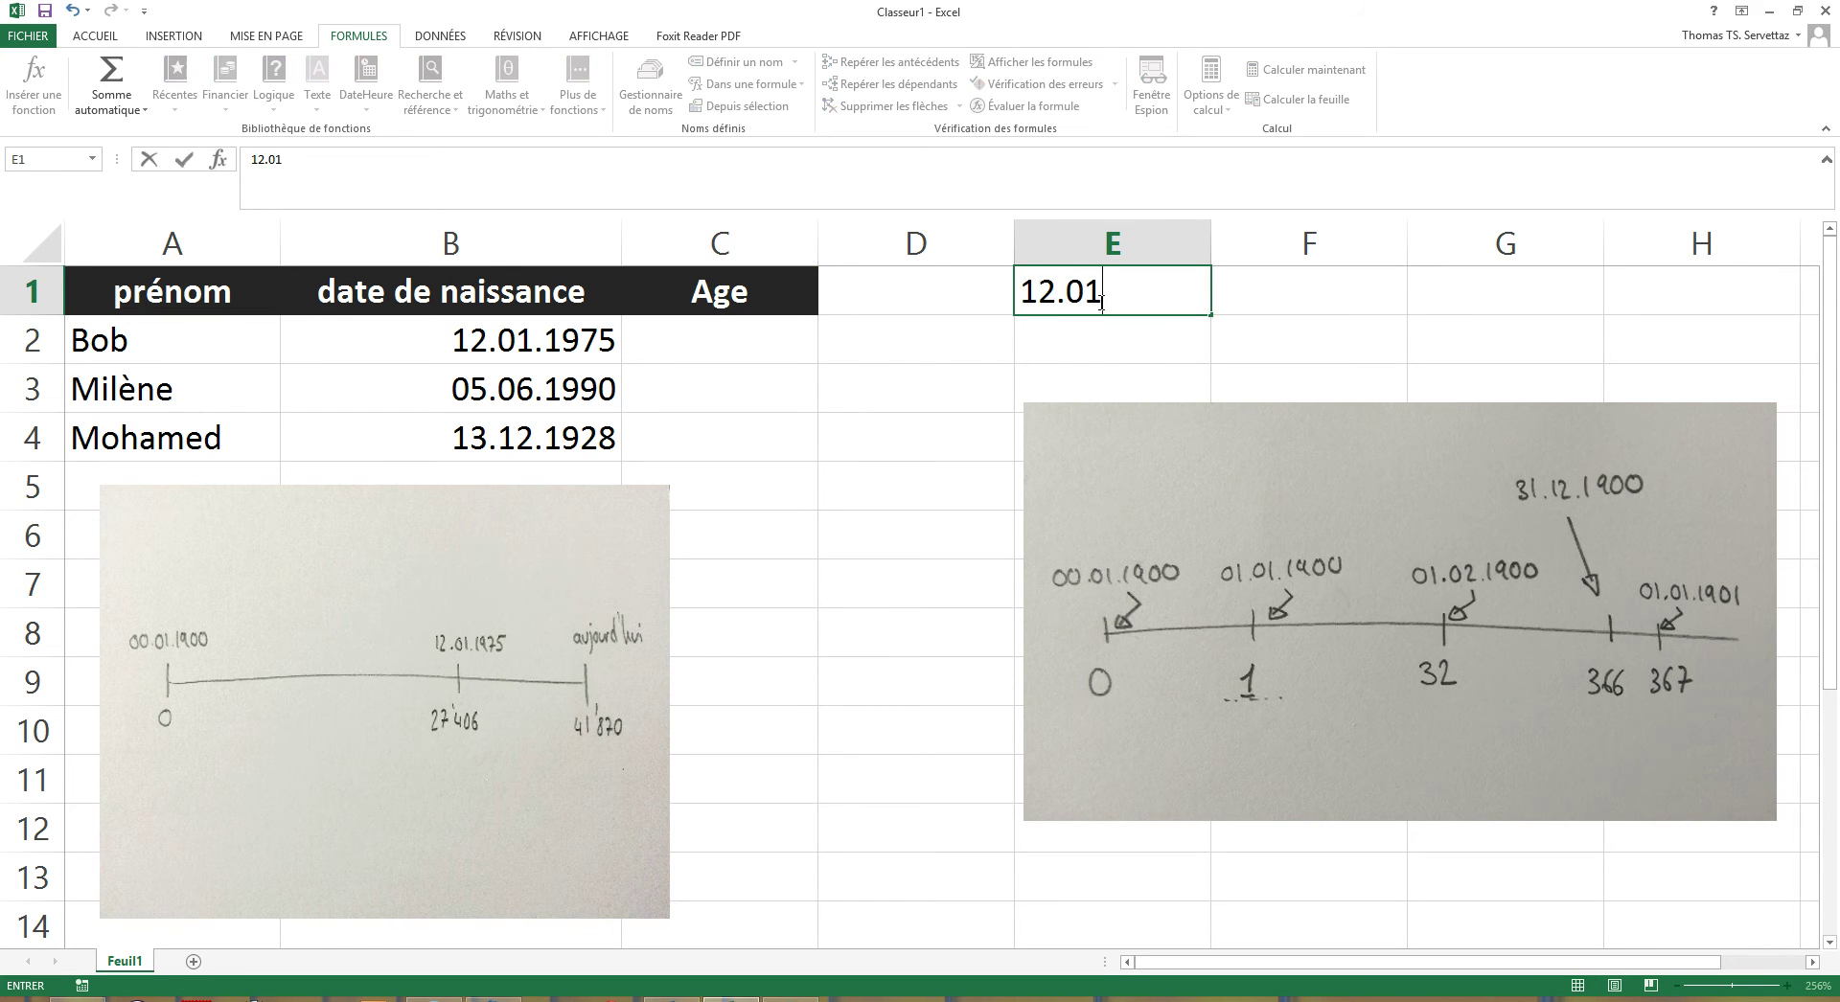
{"action": "type", "text": ".1975"}
{"action": "key", "text": "Return"}
{"action": "right_click", "coordinate": [1114, 295]}
{"action": "left_click", "coordinate": [1221, 598]}
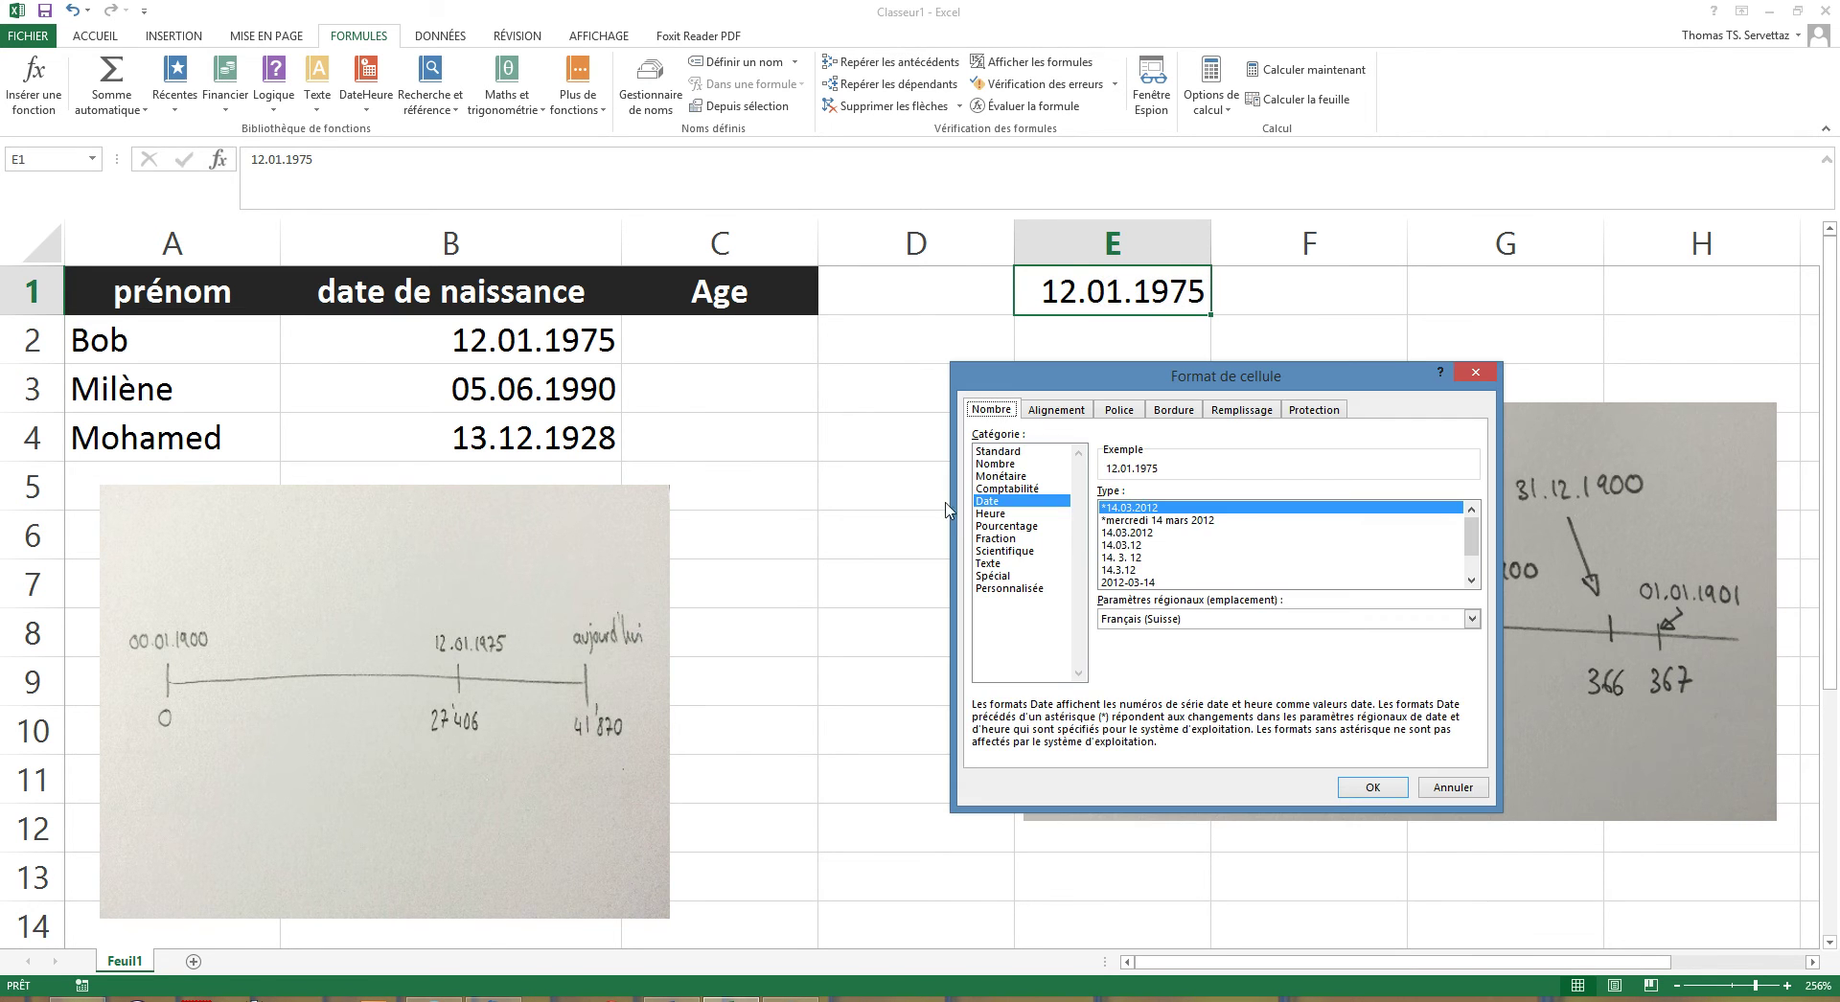
{"action": "left_click", "coordinate": [1001, 453]}
{"action": "left_click", "coordinate": [1372, 787]}
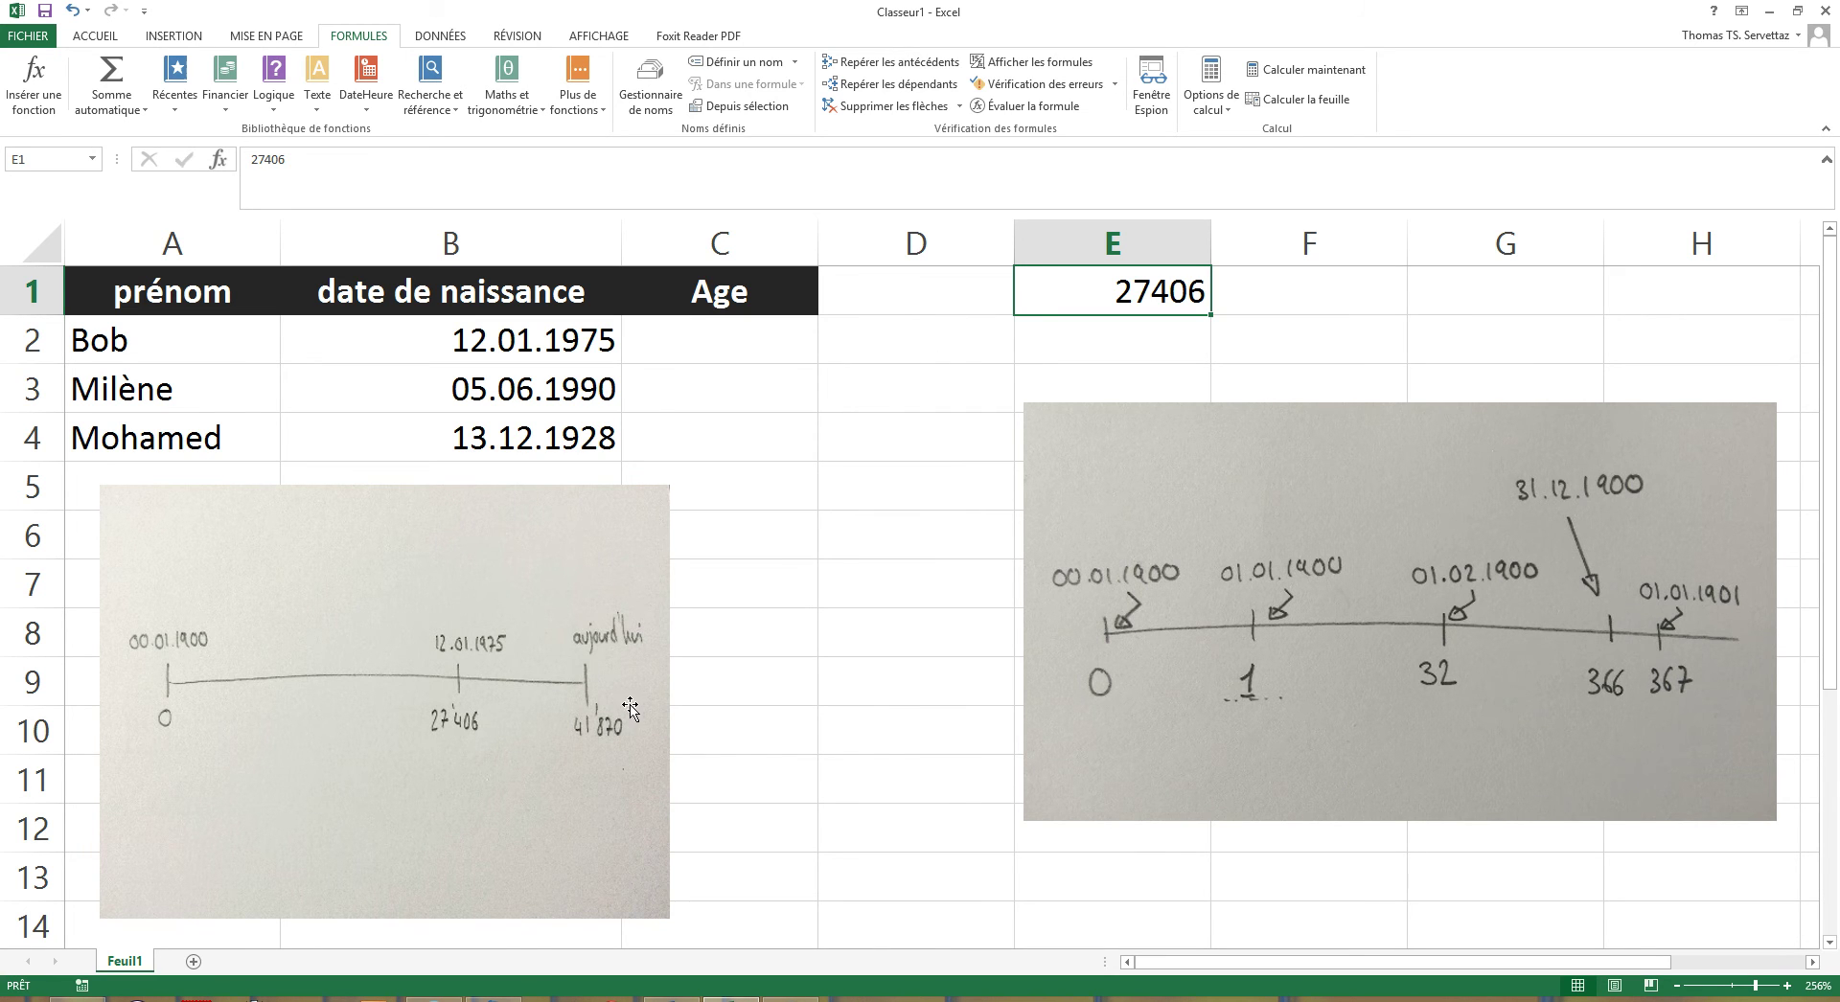
Replace the contents of cell E1 with the formula =aujourdhui()
{"action": "left_click", "coordinate": [1128, 341]}
{"action": "left_click", "coordinate": [1147, 299]}
{"action": "key", "text": "BackSpace"}
{"action": "type", "text": "=aujourdhui()"}
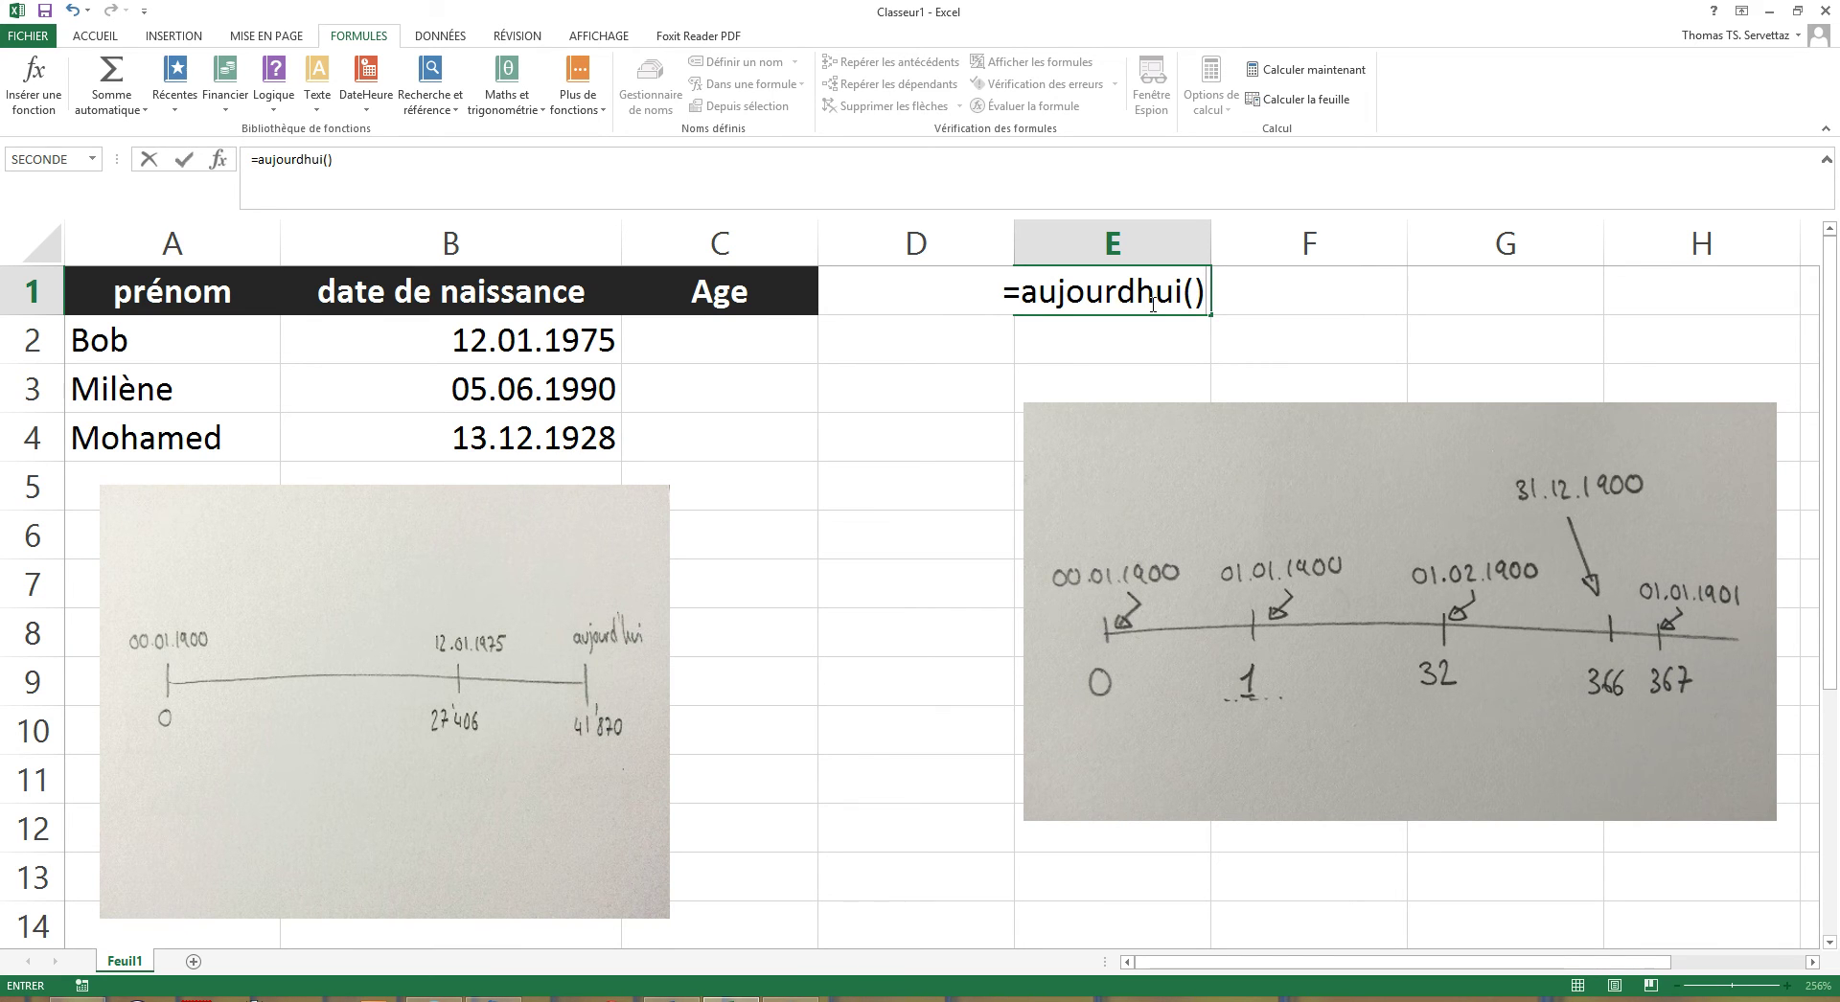
{"action": "left_click", "coordinate": [1152, 300]}
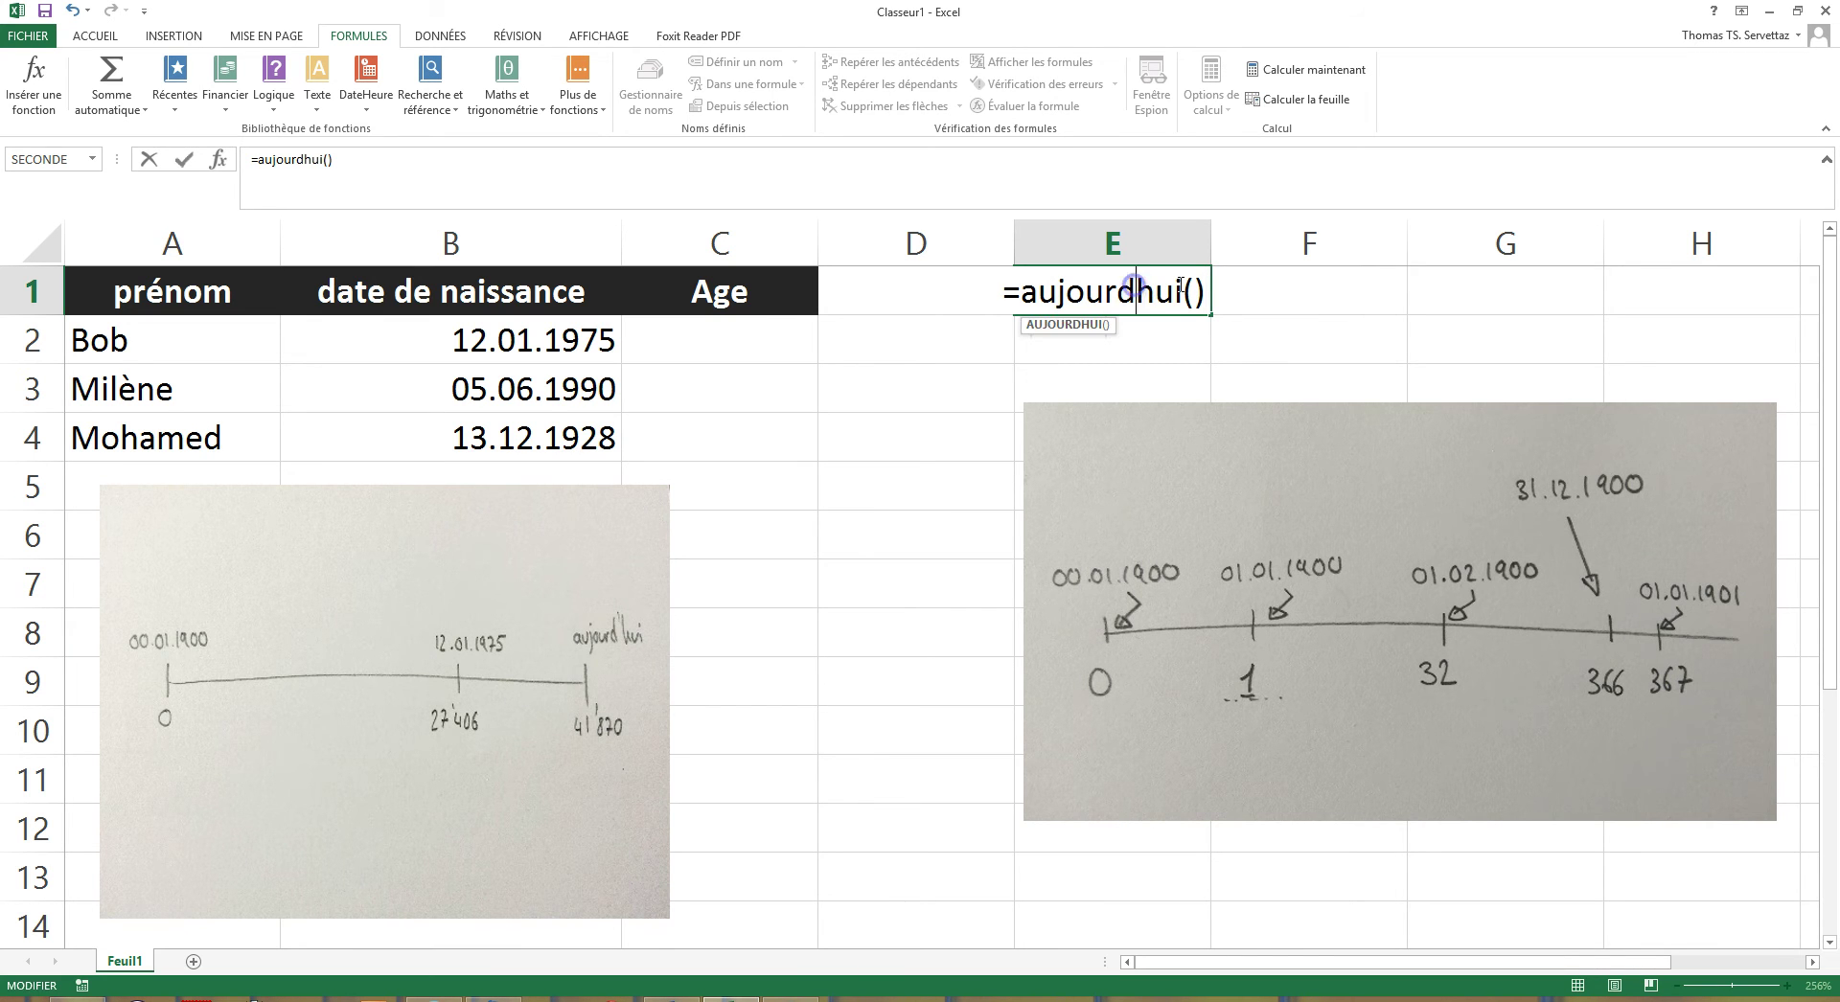
{"action": "type", "text": "'"}
{"action": "key", "text": "BackSpace"}
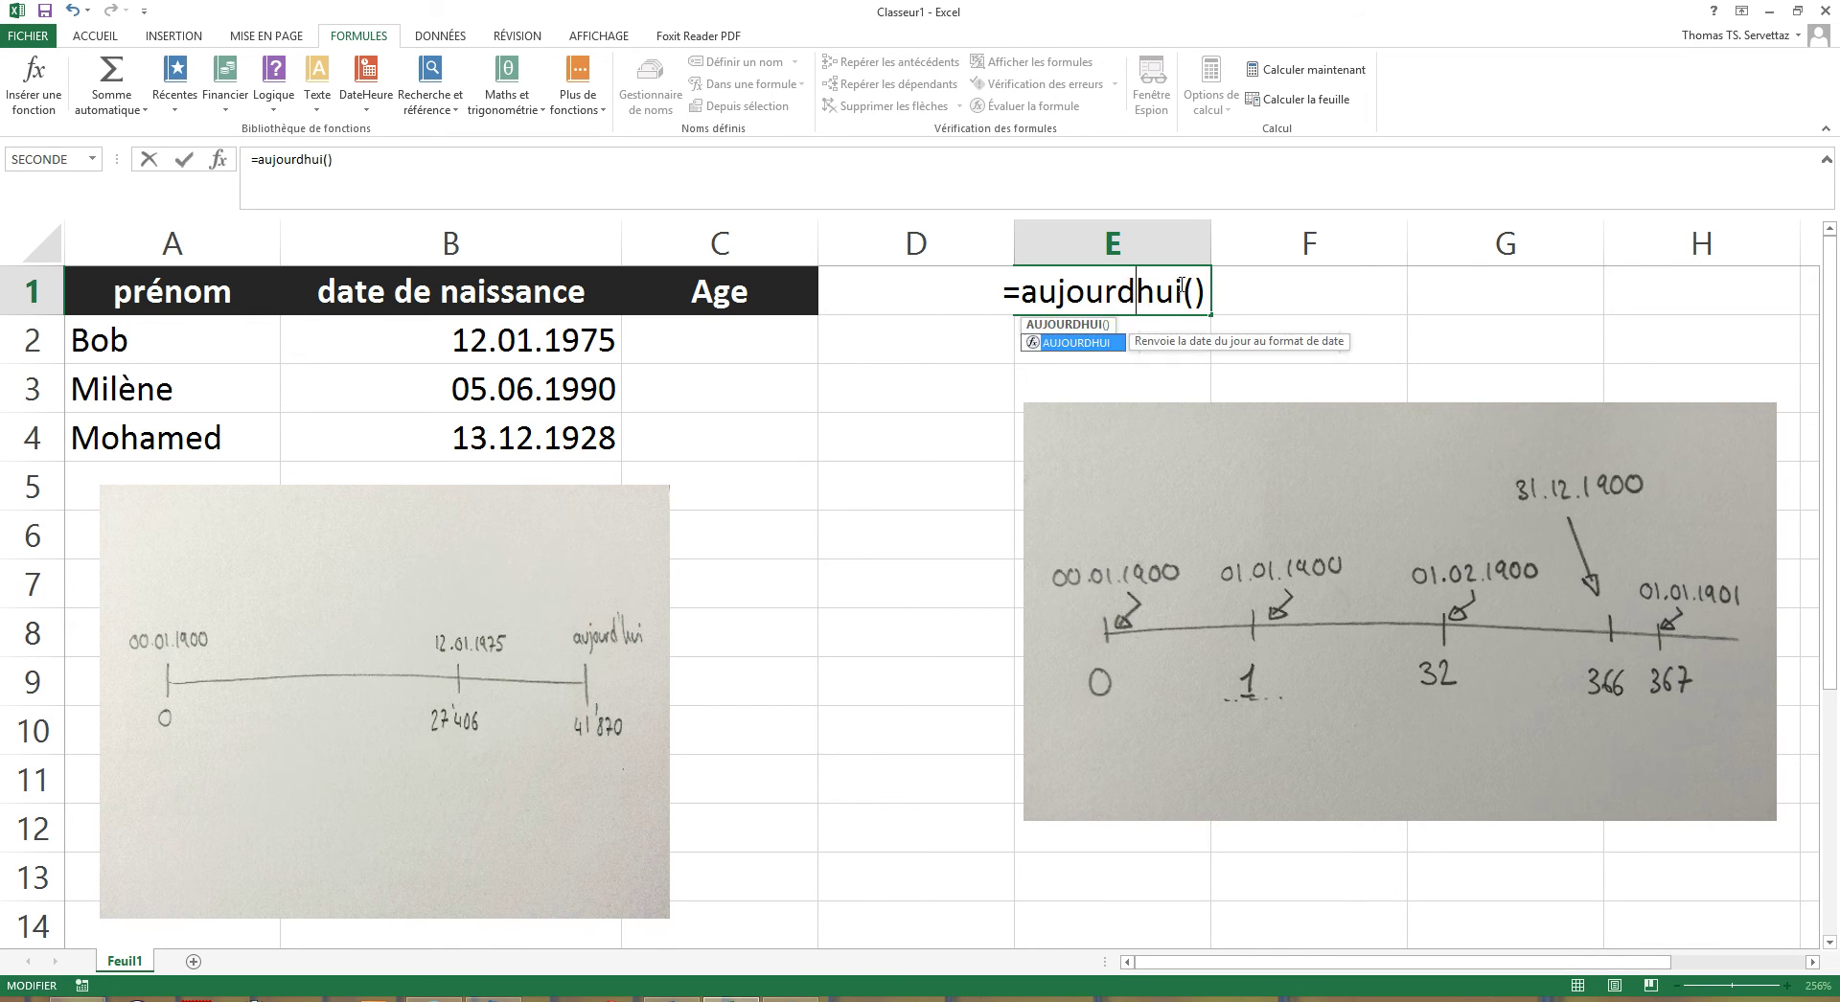
{"action": "key", "text": "Return"}
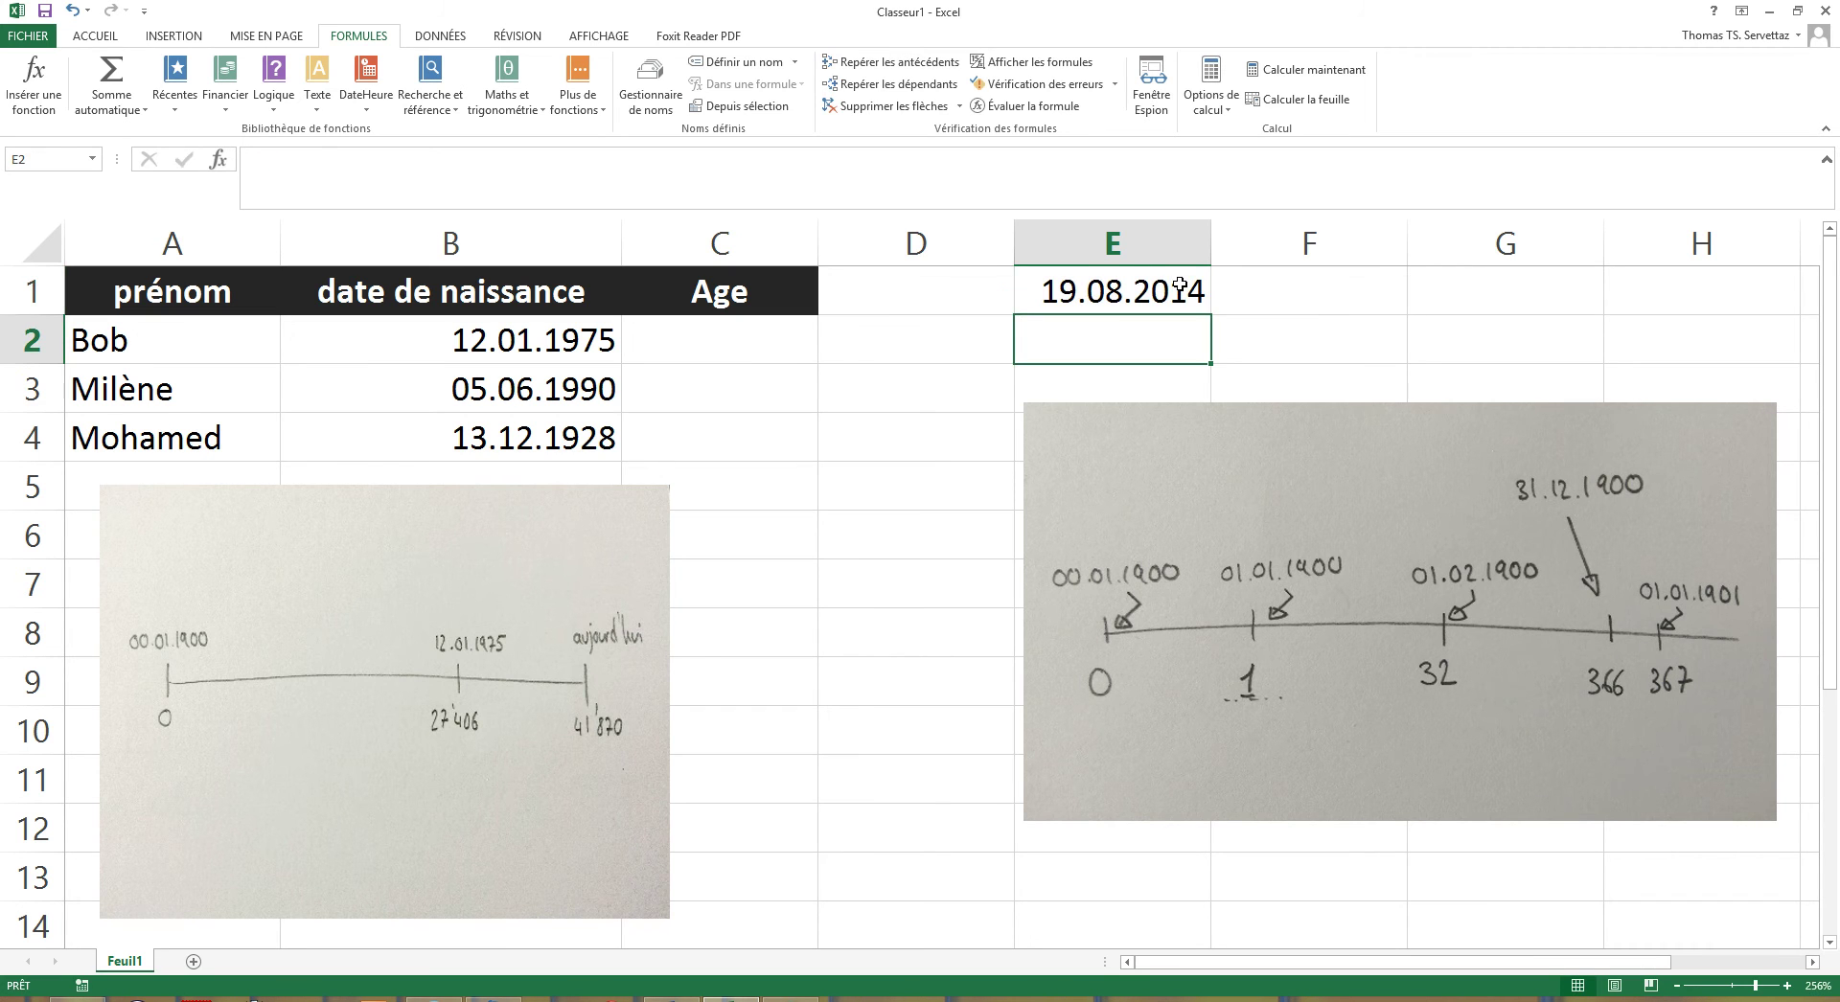
Change the number format of cell E1 from Date to Standard
{"action": "right_click", "coordinate": [1102, 292]}
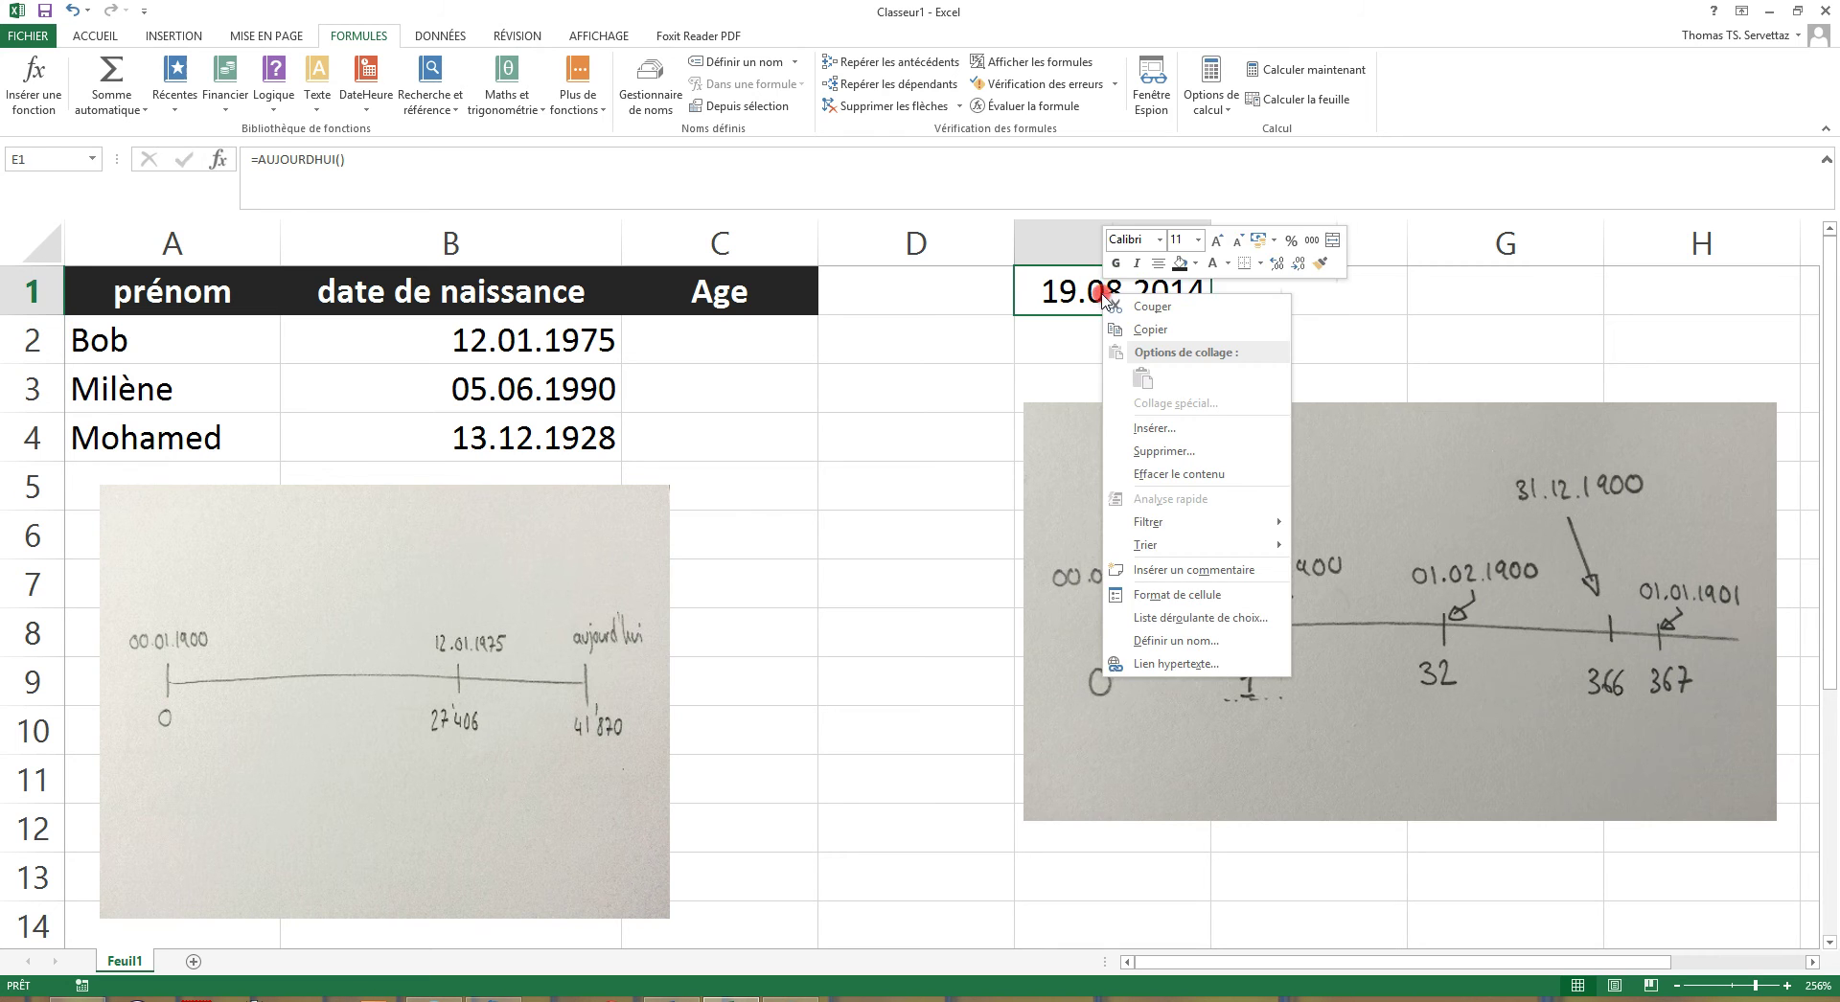
{"action": "left_click", "coordinate": [1174, 707]}
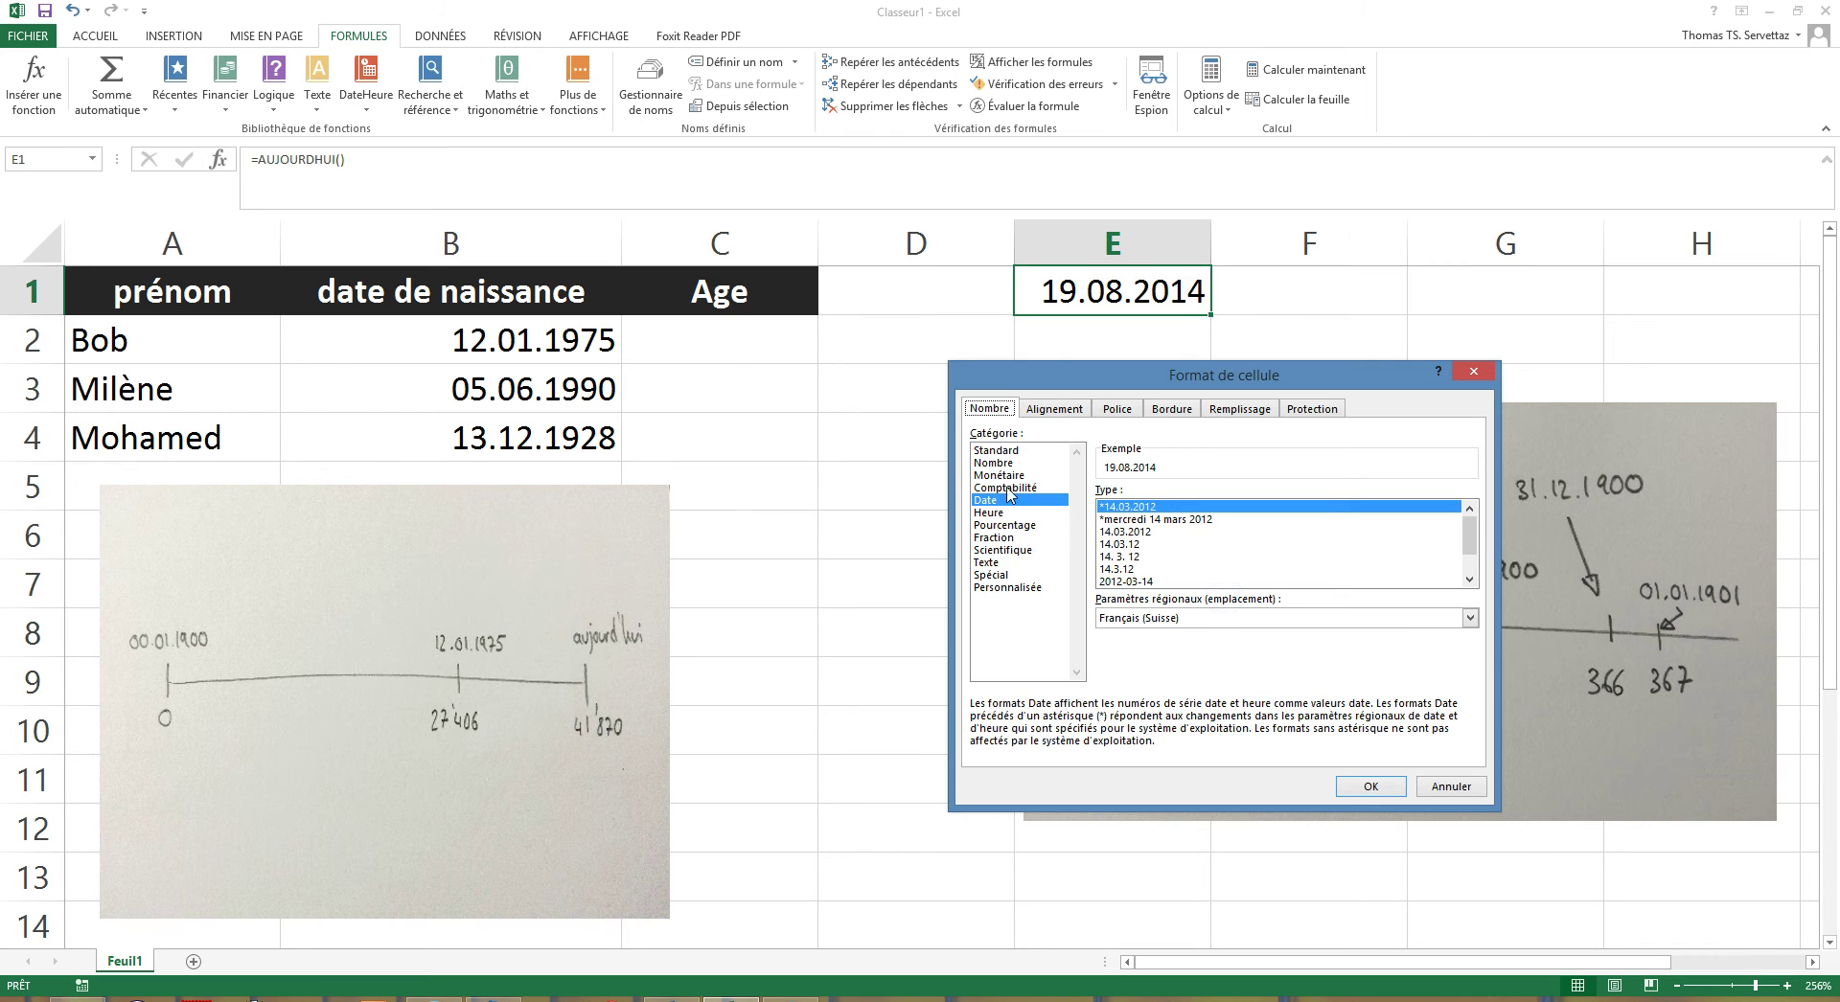
{"action": "left_click", "coordinate": [1006, 458]}
{"action": "left_click", "coordinate": [1370, 786]}
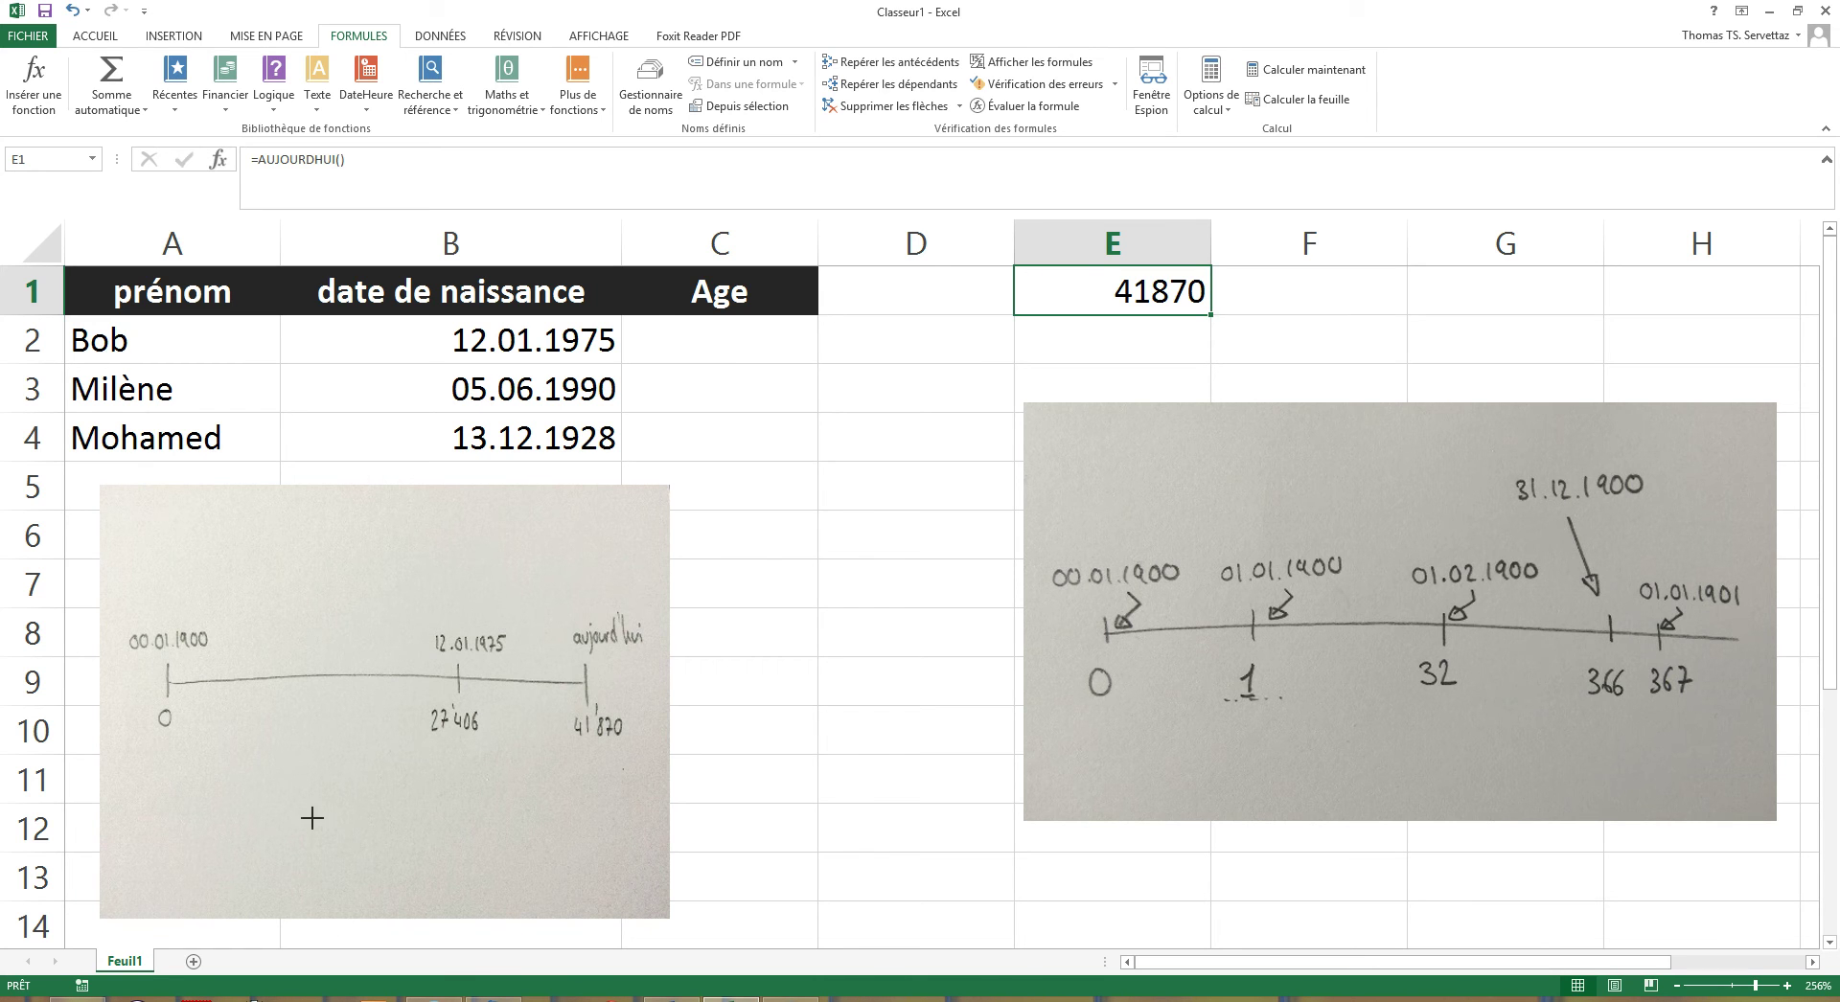
{"action": "mouse_move", "coordinate": [466, 672]}
{"action": "left_mouse_down"}
{"action": "mouse_move", "coordinate": [463, 691]}
{"action": "mouse_move", "coordinate": [575, 691]}
{"action": "left_mouse_up"}
{"action": "left_click_drag", "start_coordinate": [589, 751], "coordinate": [165, 763]}
{"action": "left_click_drag", "start_coordinate": [590, 740], "coordinate": [590, 763]}
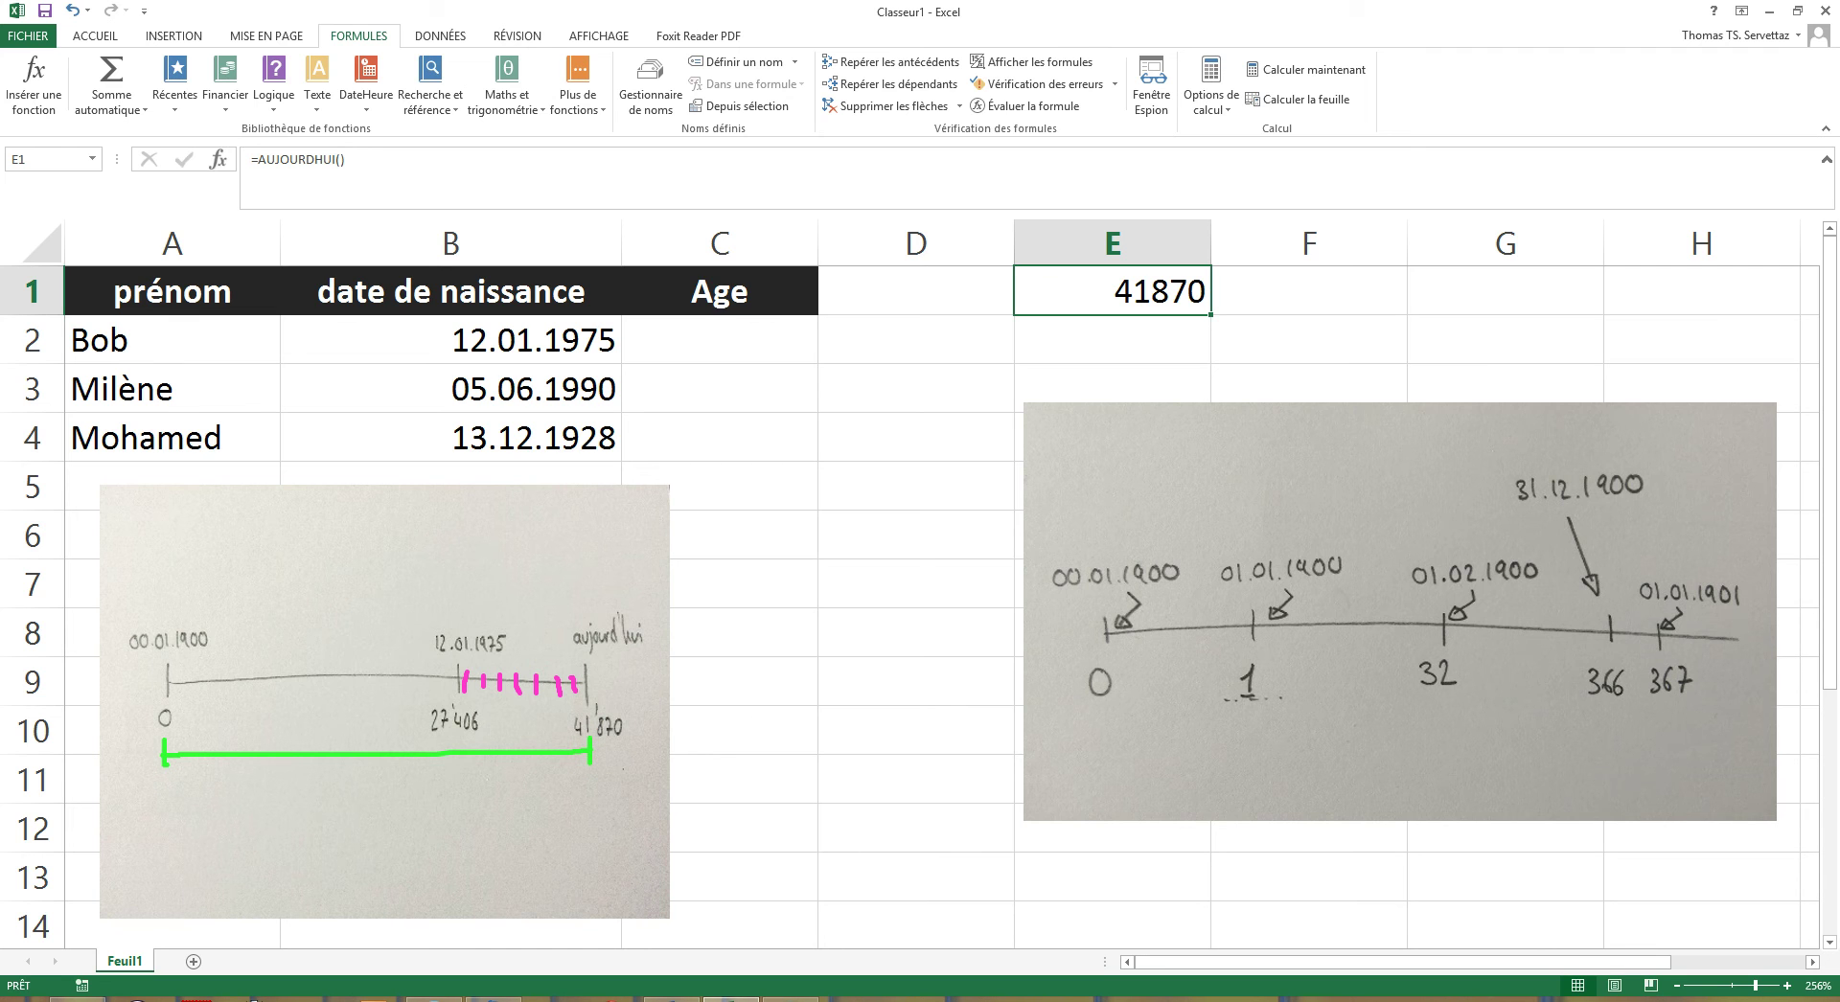
{"action": "mouse_move", "coordinate": [458, 772]}
{"action": "left_mouse_down"}
{"action": "mouse_move", "coordinate": [458, 795]}
{"action": "mouse_move", "coordinate": [165, 795]}
{"action": "left_mouse_up"}
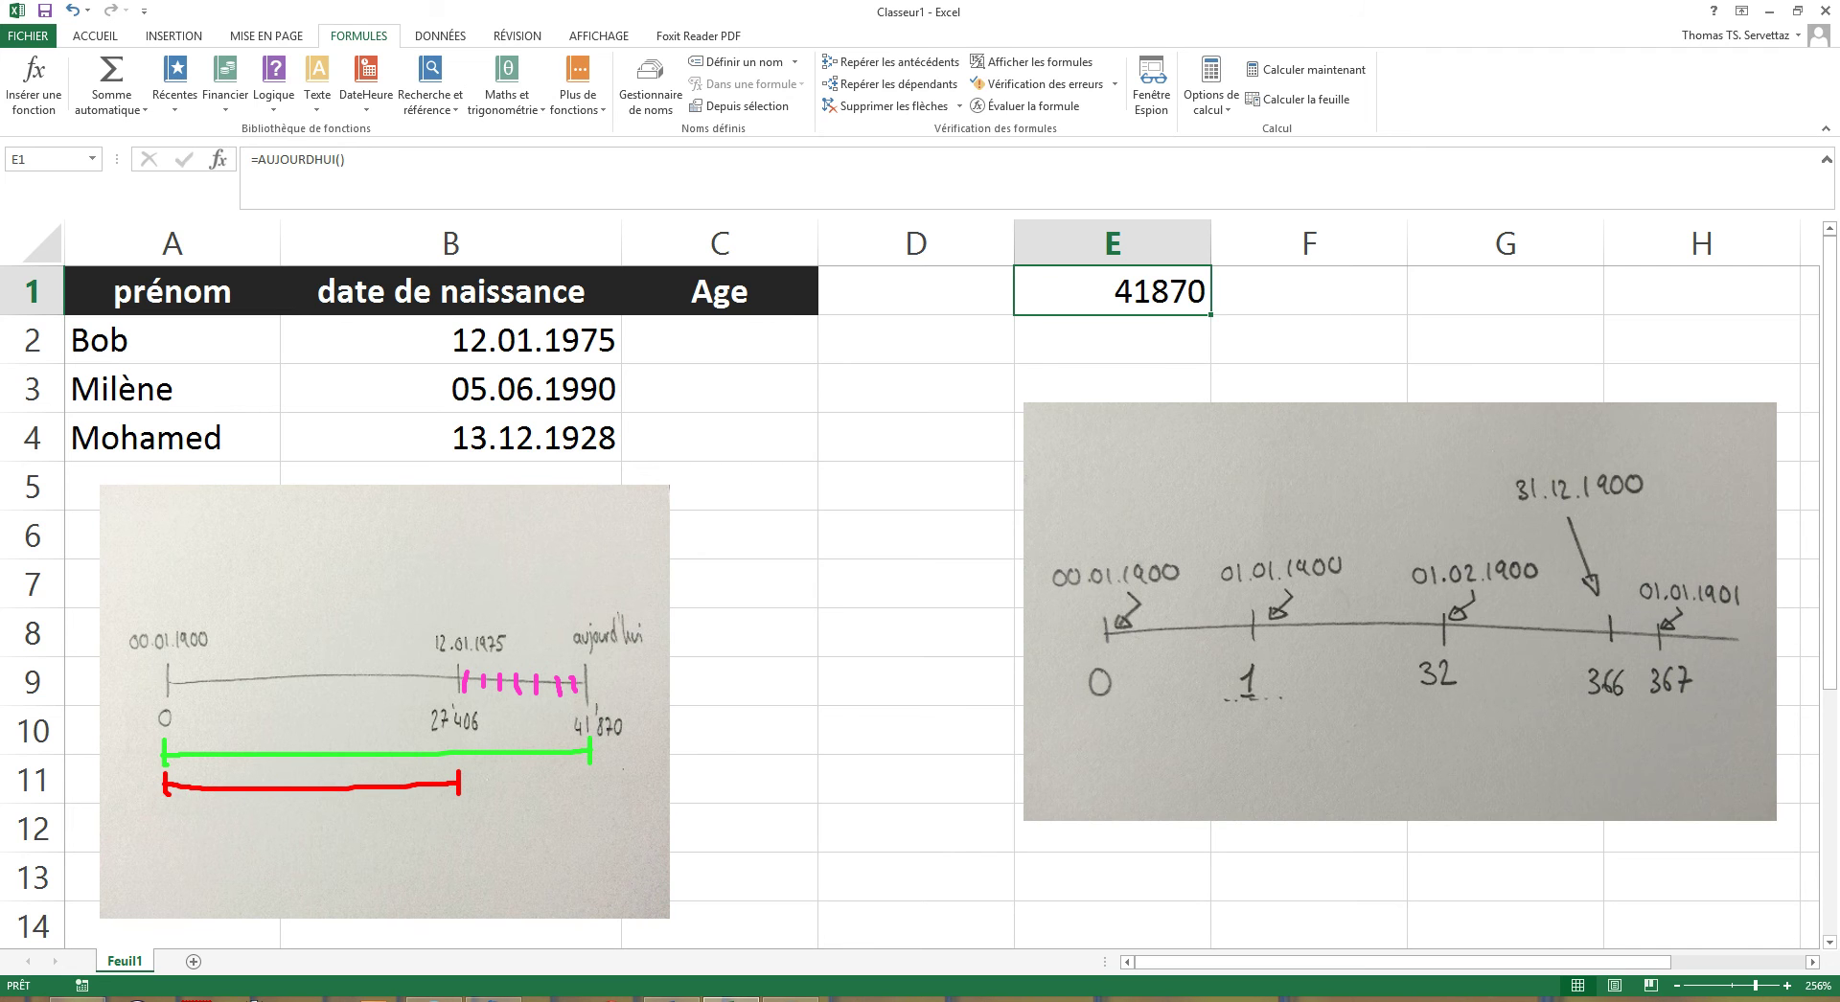
{"action": "mouse_move", "coordinate": [479, 774]}
{"action": "left_mouse_down"}
{"action": "mouse_move", "coordinate": [477, 792]}
{"action": "mouse_move", "coordinate": [575, 786]}
{"action": "left_mouse_up"}
{"action": "key", "text": "Escape"}
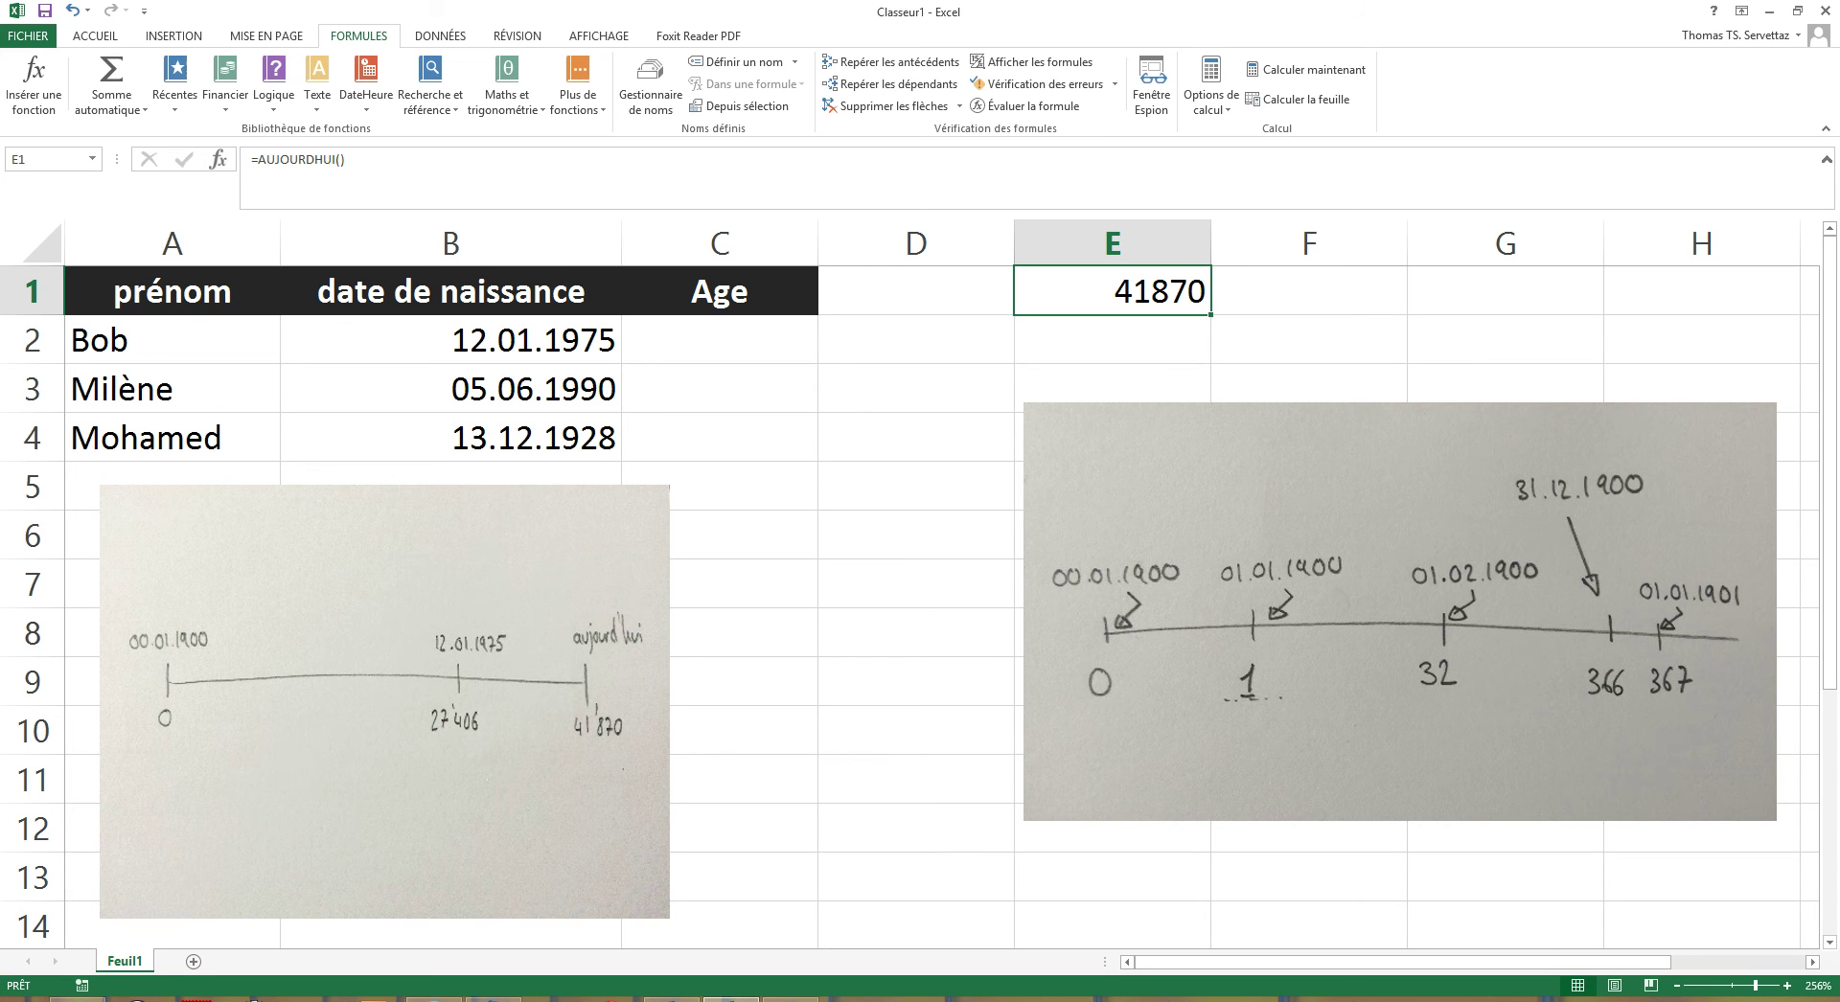
Move the 0–367 timeline picture away from columns E to H, further down the sheet, to free the area beside the table
{"action": "left_click", "coordinate": [900, 380]}
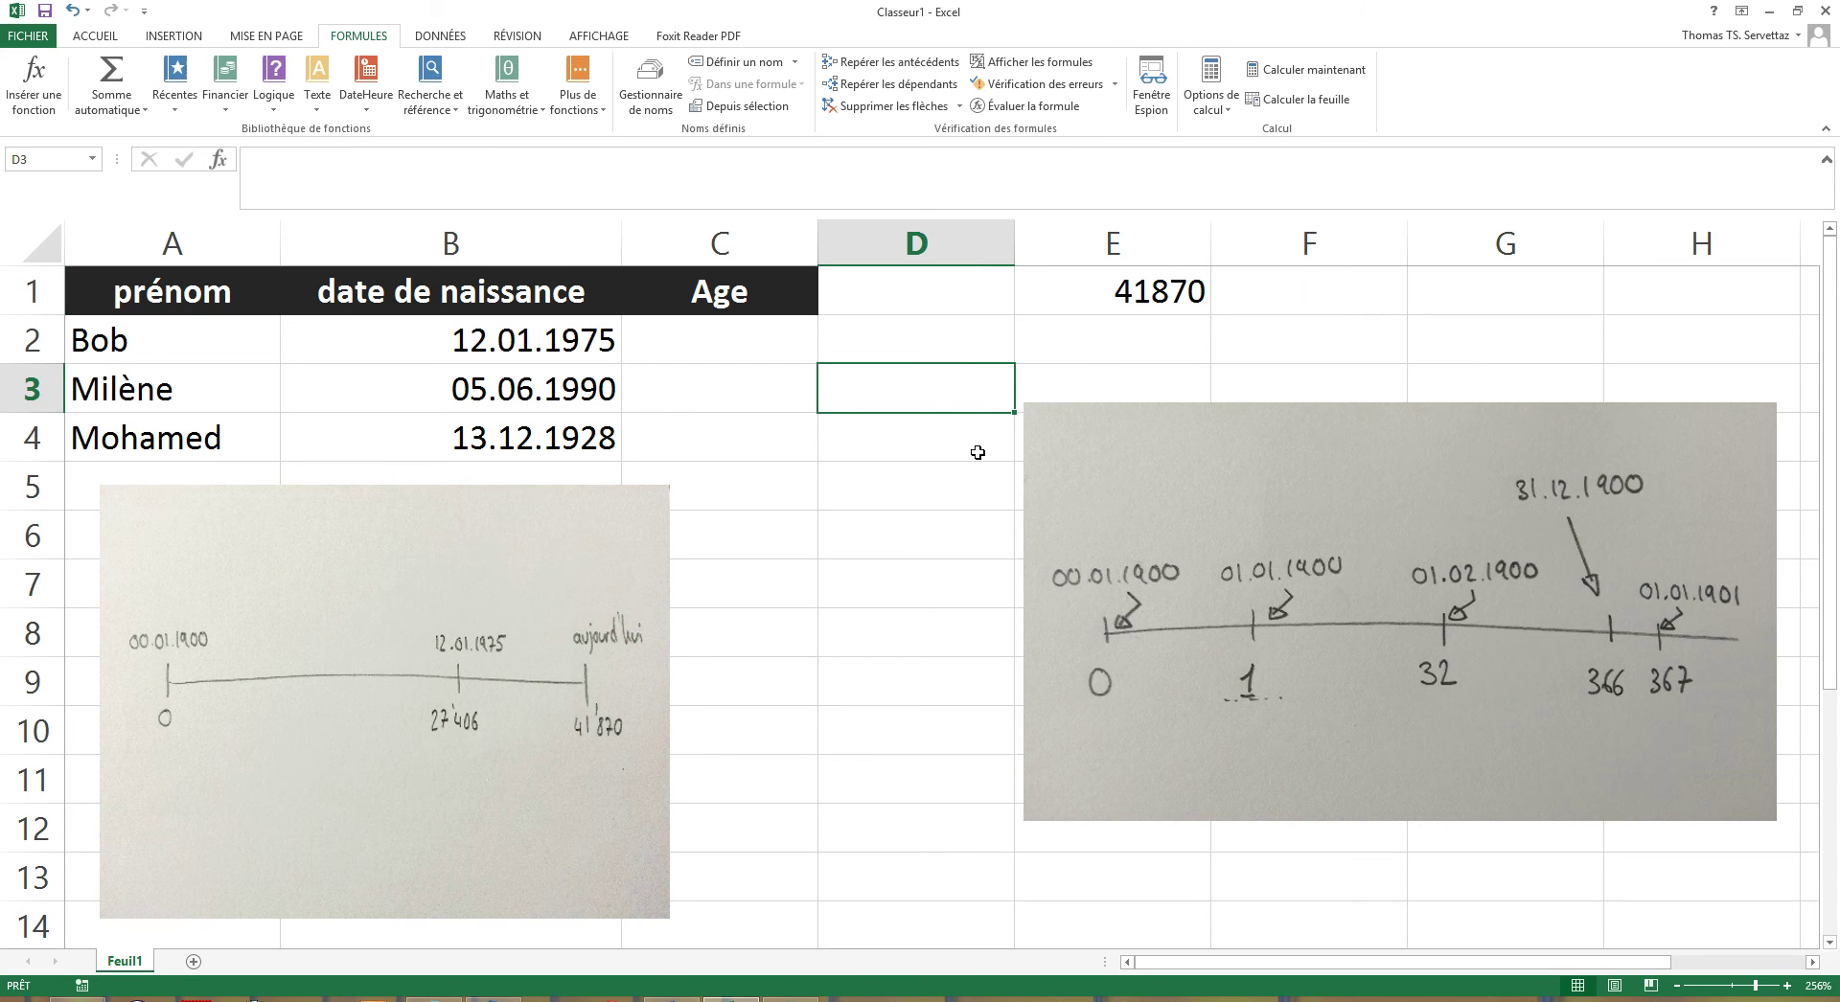
{"action": "left_click_drag", "start_coordinate": [1117, 447], "coordinate": [205, 636]}
{"action": "scroll", "coordinate": [800, 563], "scroll_direction": "up", "scroll_amount": 4}
{"action": "left_click", "coordinate": [1039, 442]}
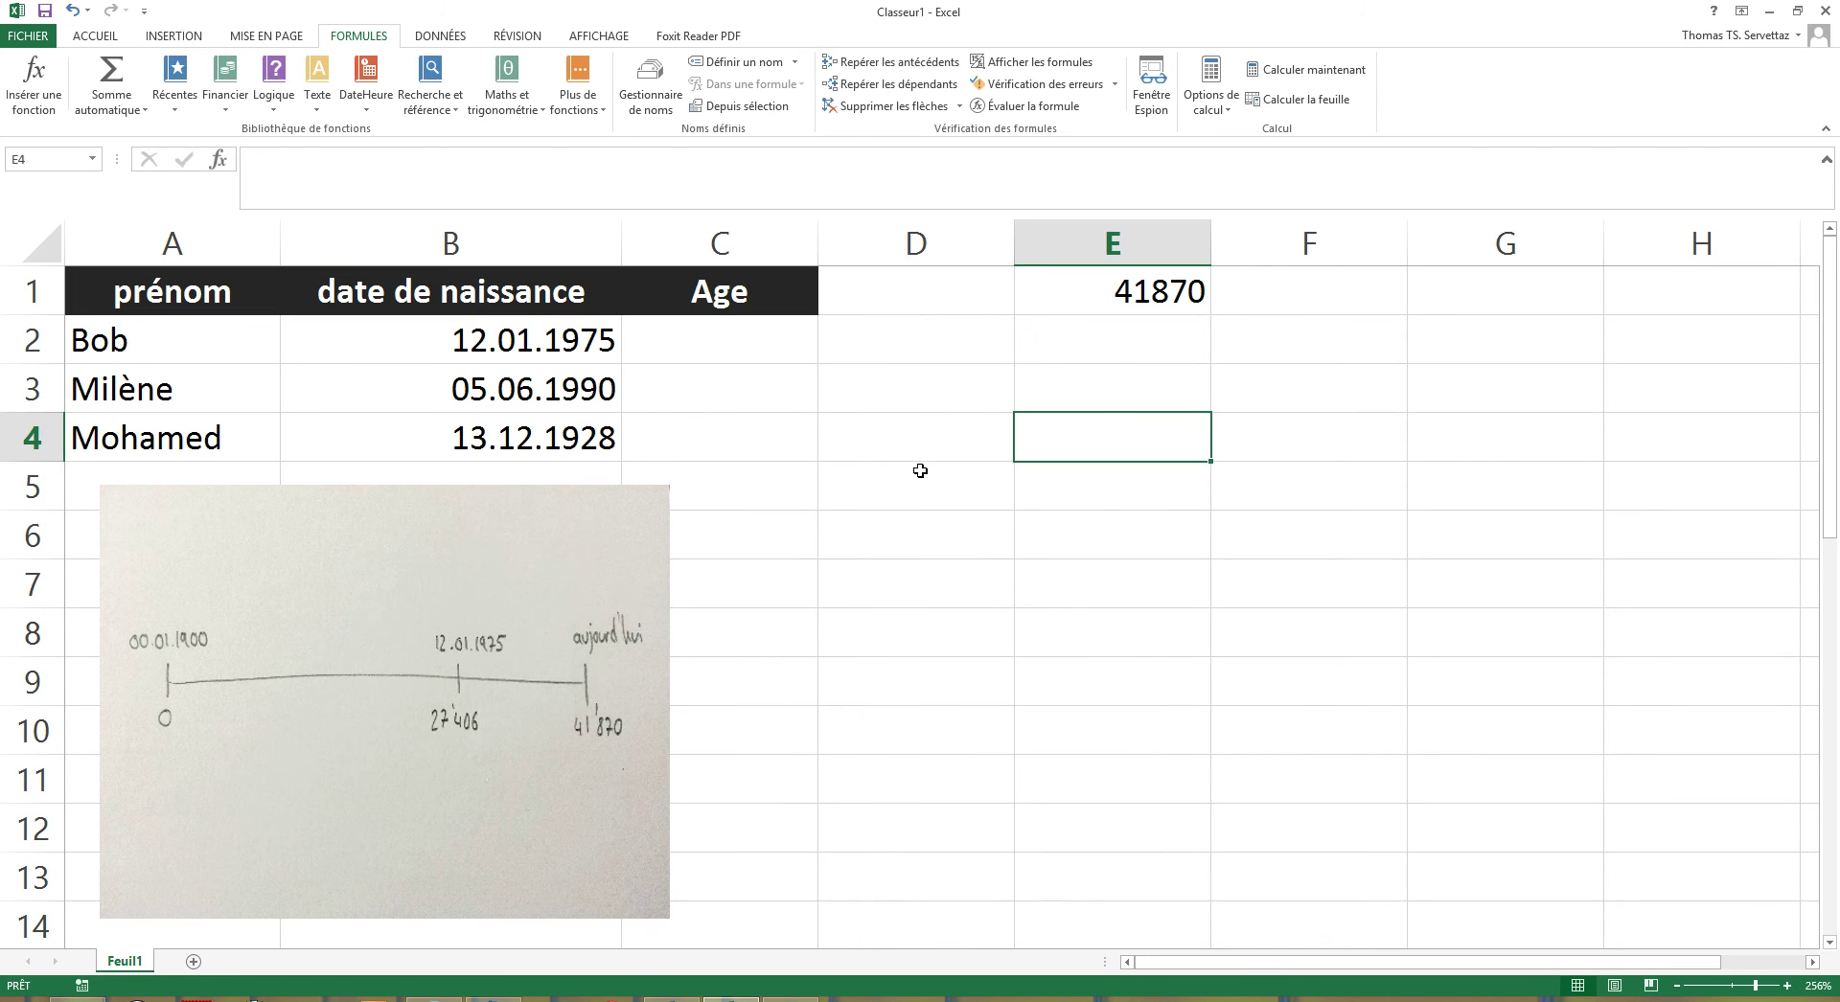
Enter the formula =aujourdhui()-B2 in cell D4 to subtract the first birth date from today's date
{"action": "left_click", "coordinate": [895, 440]}
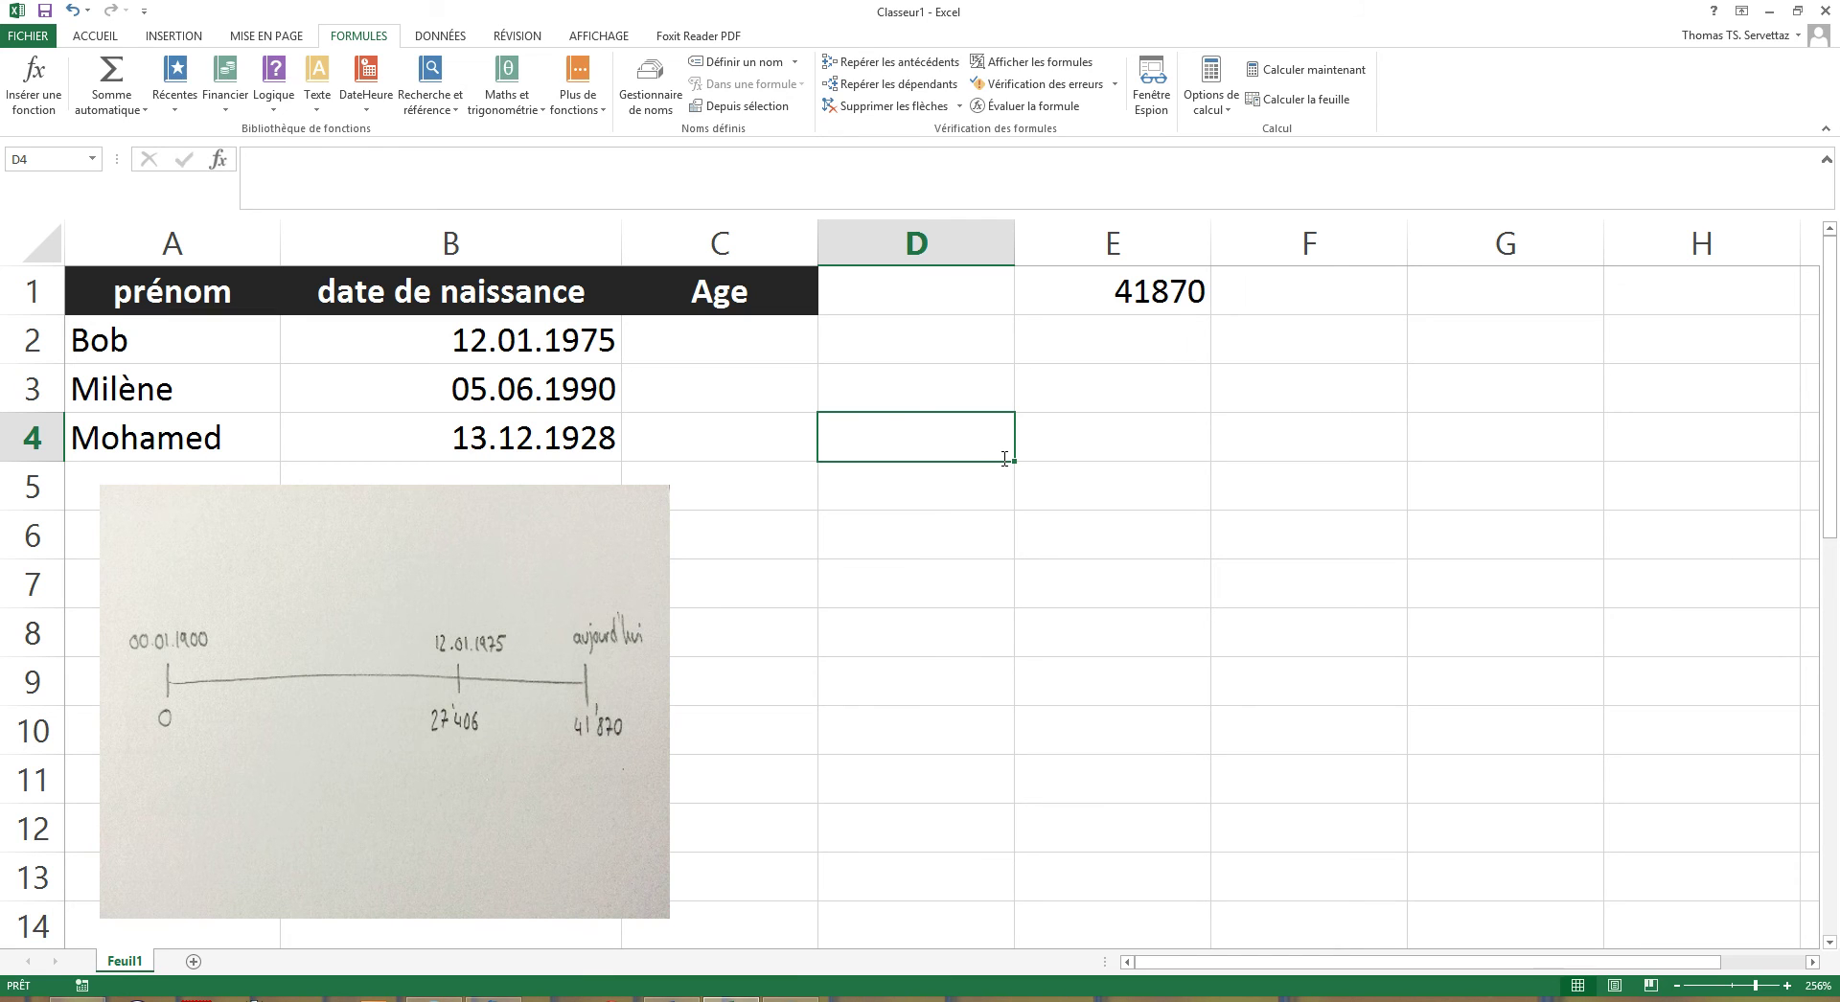
{"action": "type", "text": "aujourdhui()"}
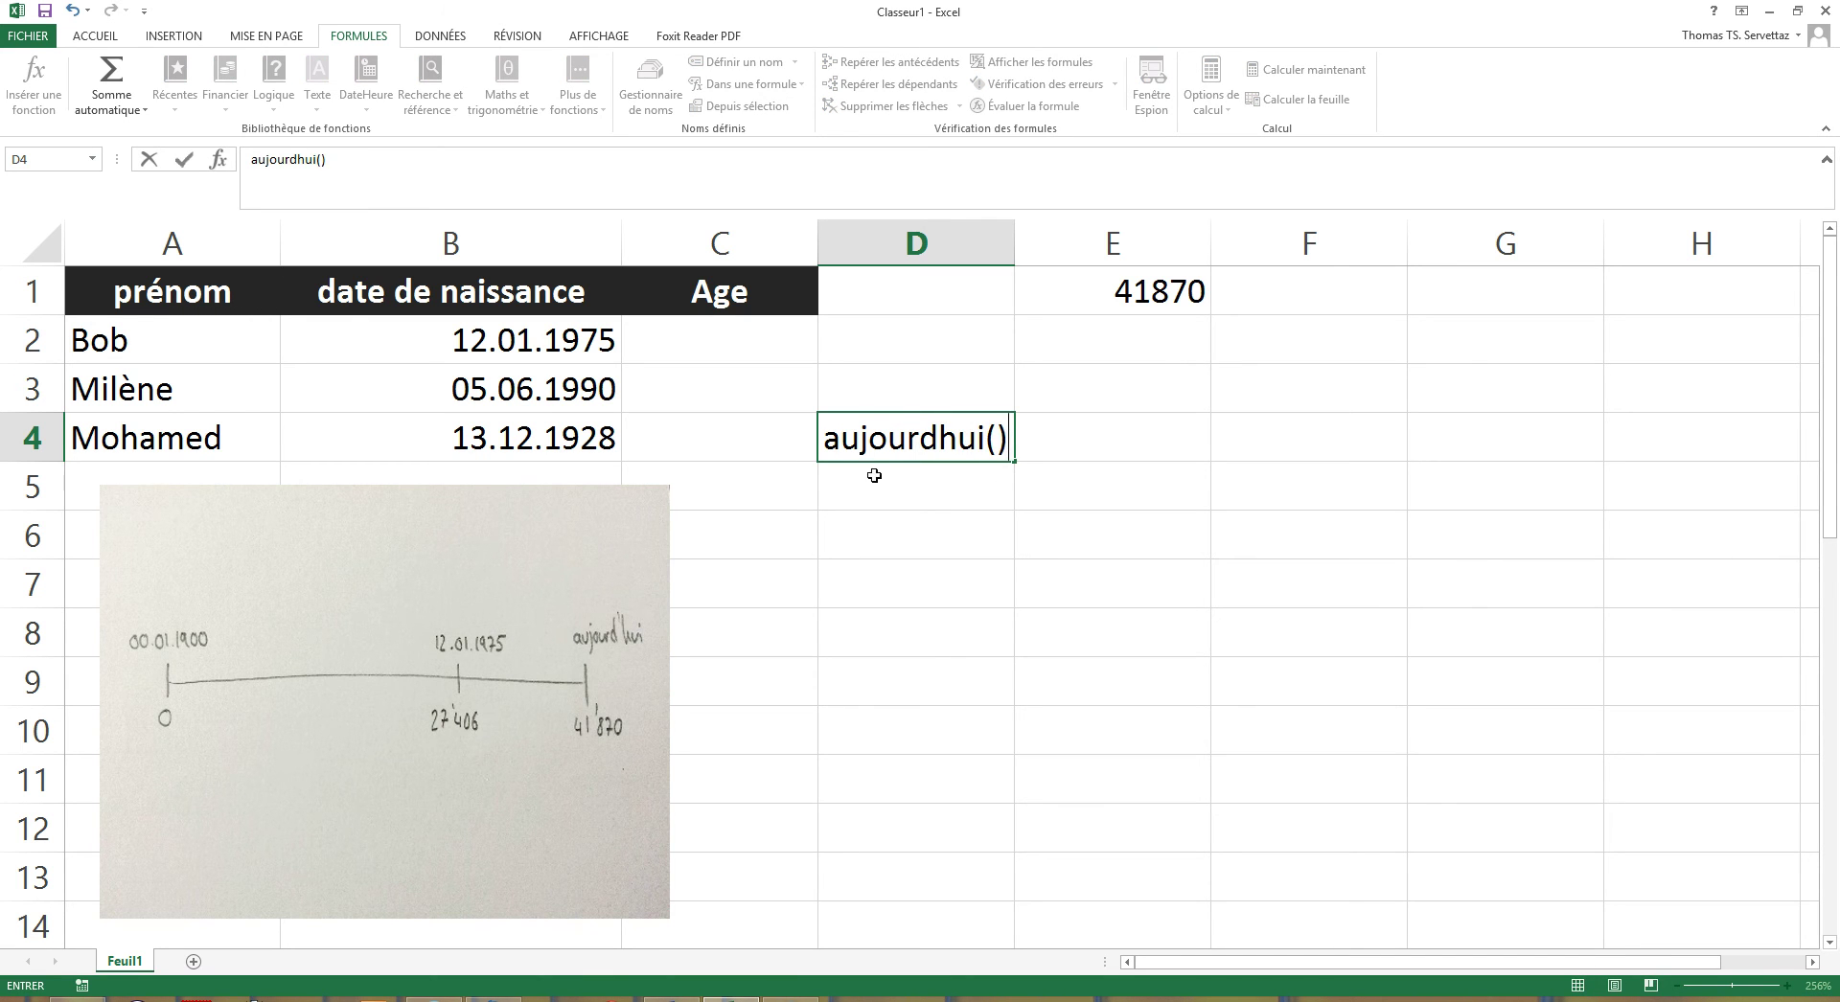
{"action": "left_click", "coordinate": [825, 440]}
{"action": "type", "text": "="}
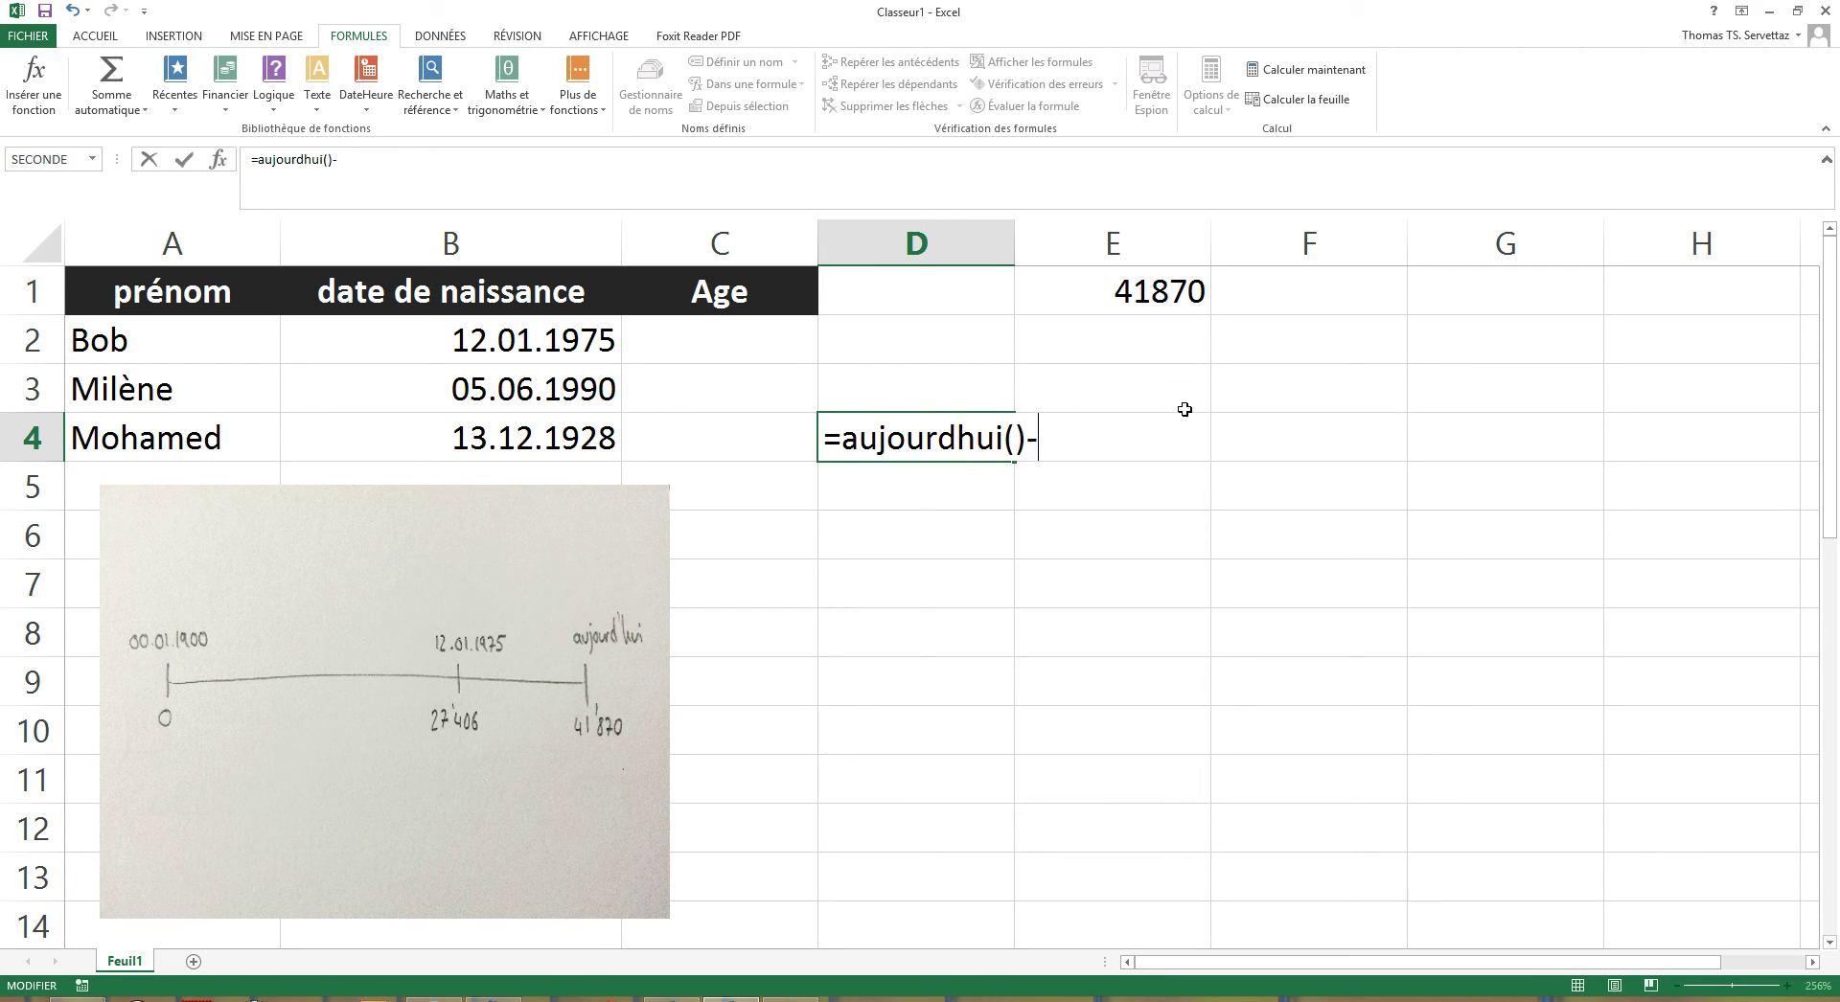
{"action": "left_click", "coordinate": [571, 352]}
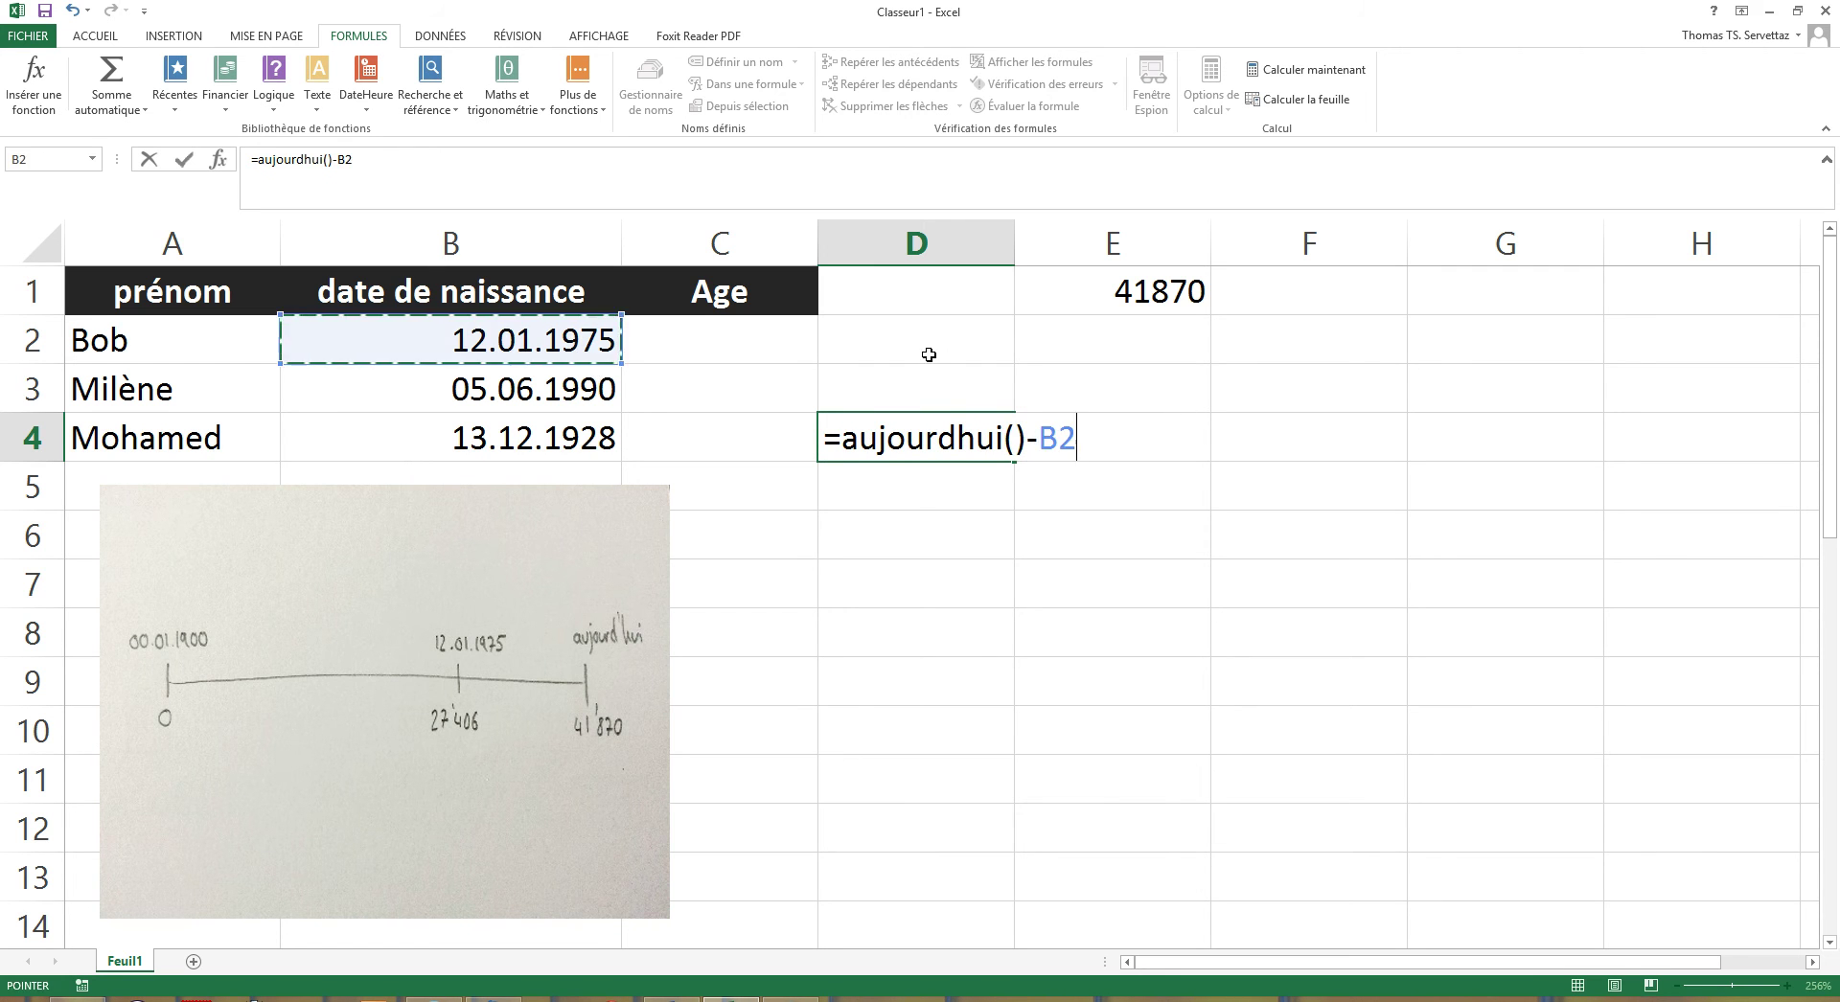
{"action": "key", "text": "Return"}
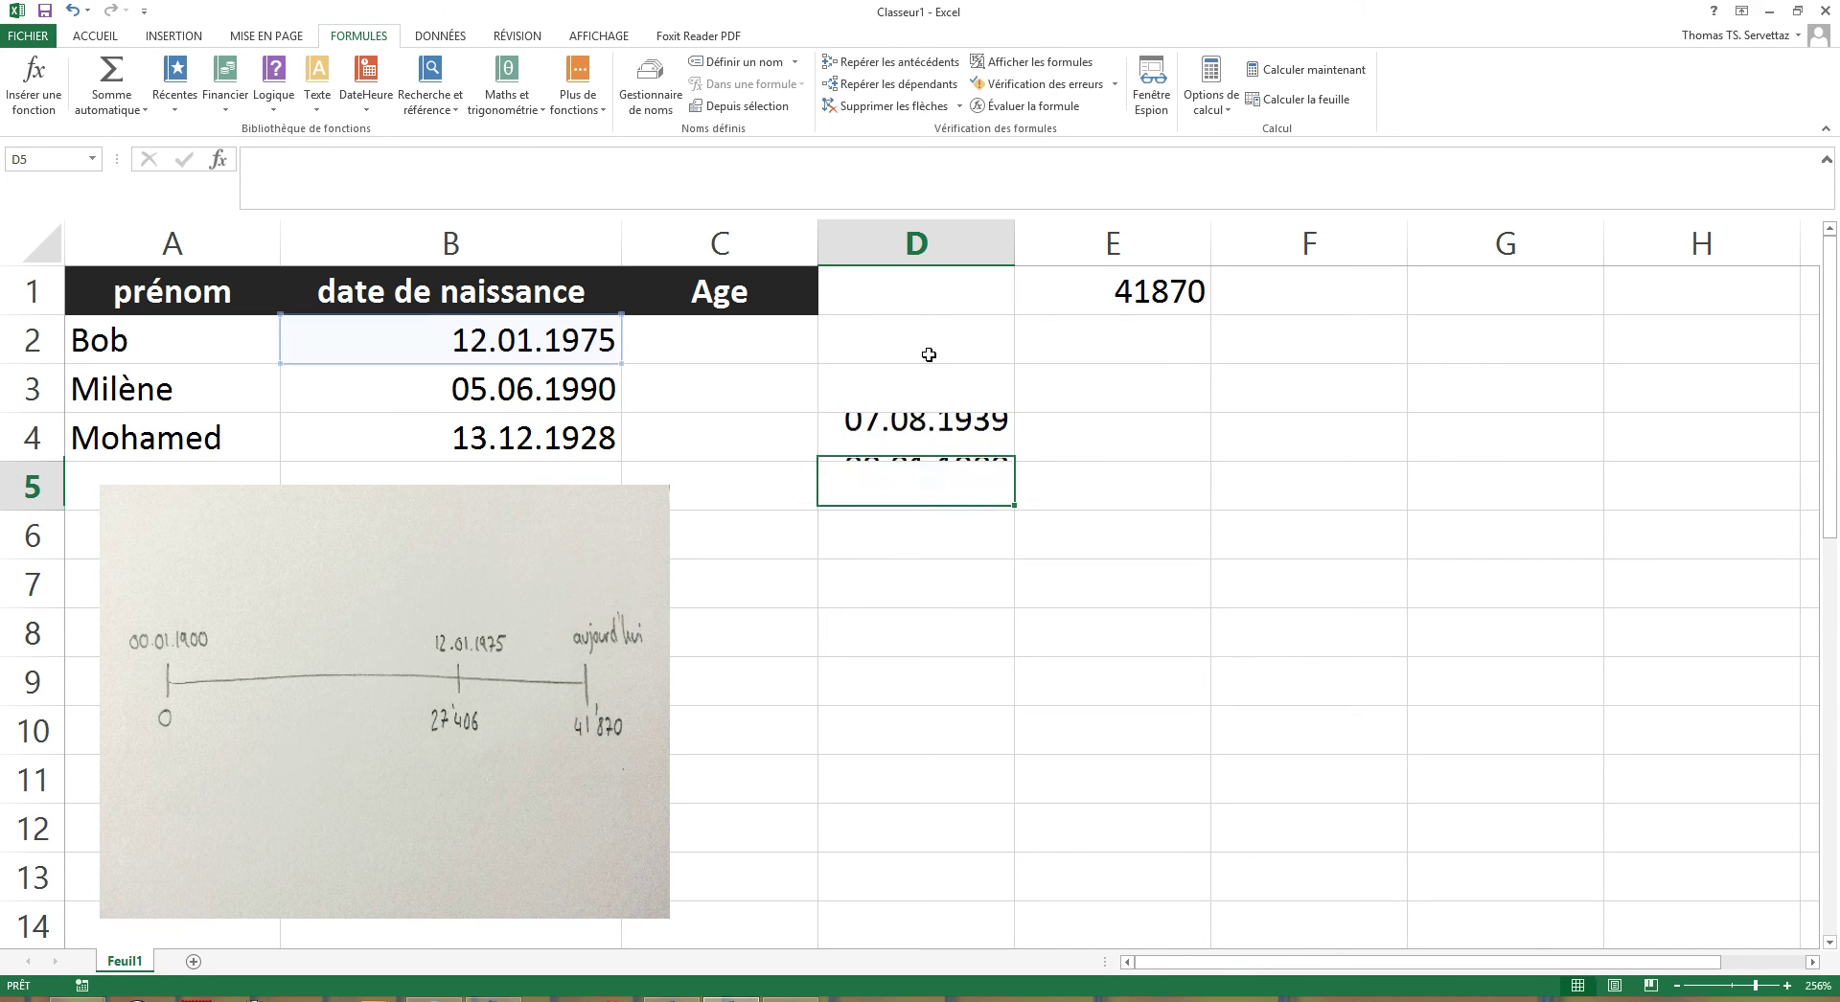
{"action": "left_click", "coordinate": [932, 430]}
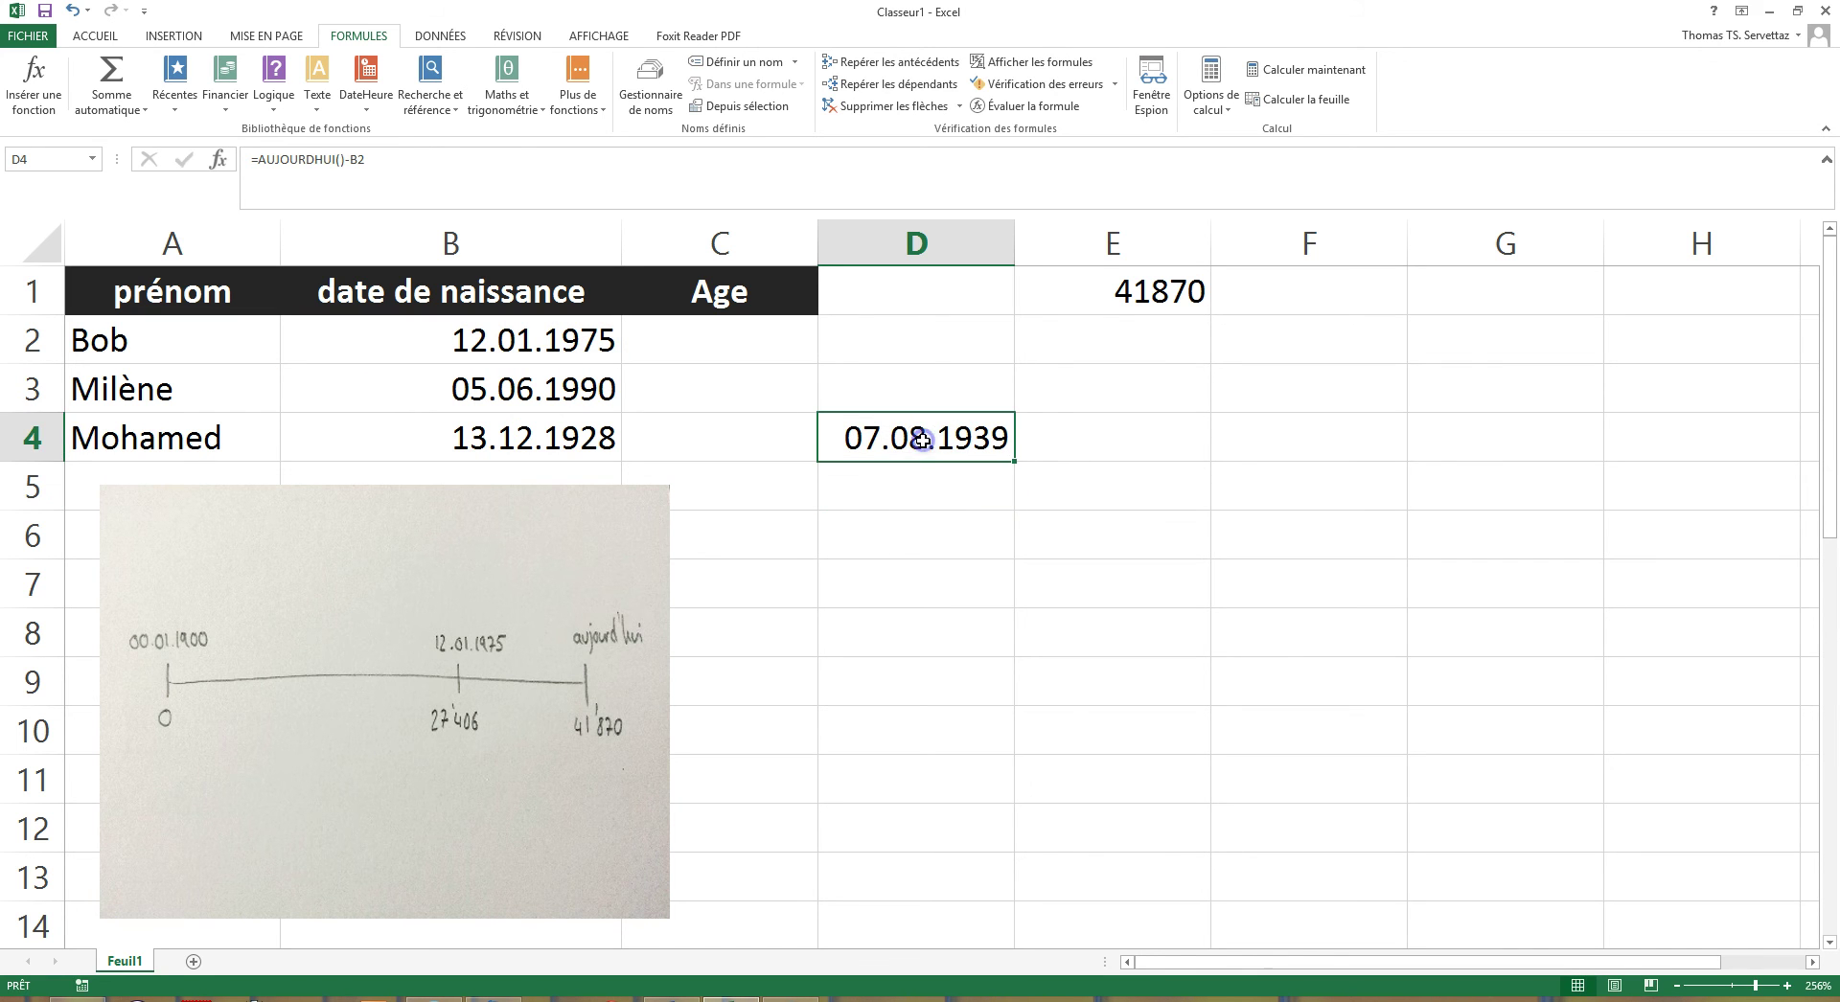
Change the number format of cell D4 from Date to Standard
{"action": "right_click", "coordinate": [925, 439]}
{"action": "left_click", "coordinate": [1018, 742]}
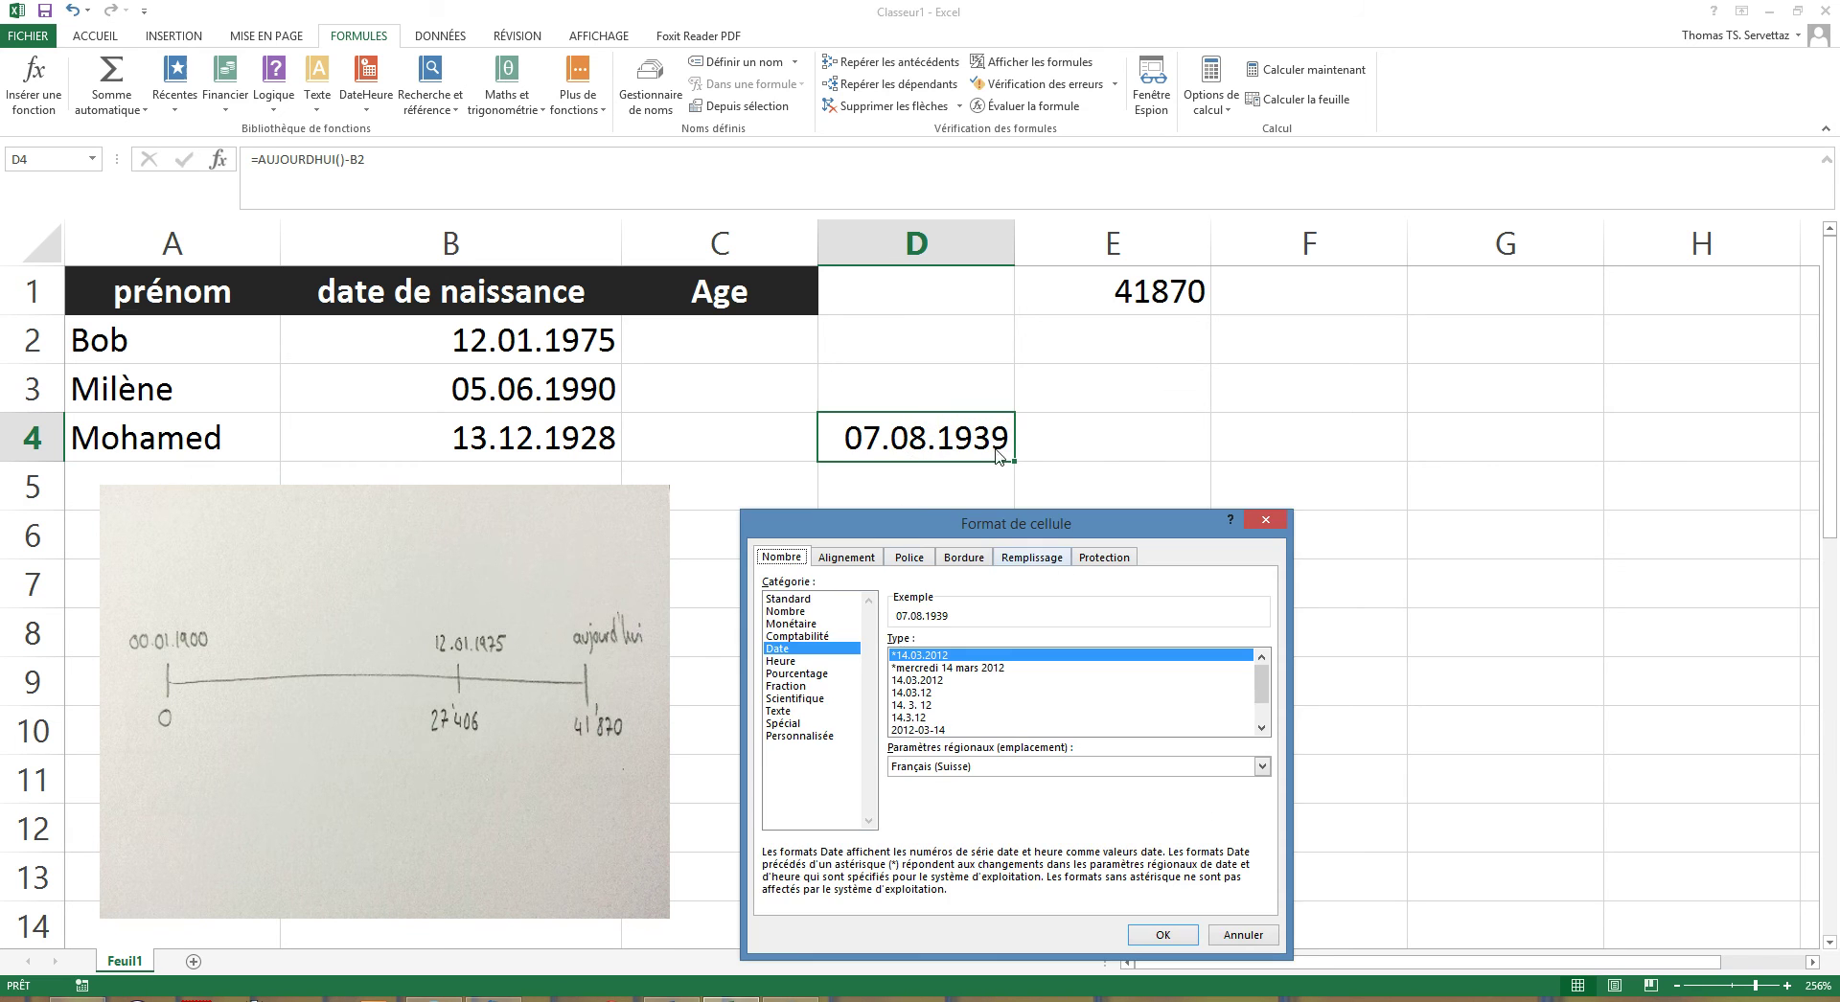
{"action": "left_click", "coordinate": [788, 599]}
{"action": "left_click", "coordinate": [1152, 933]}
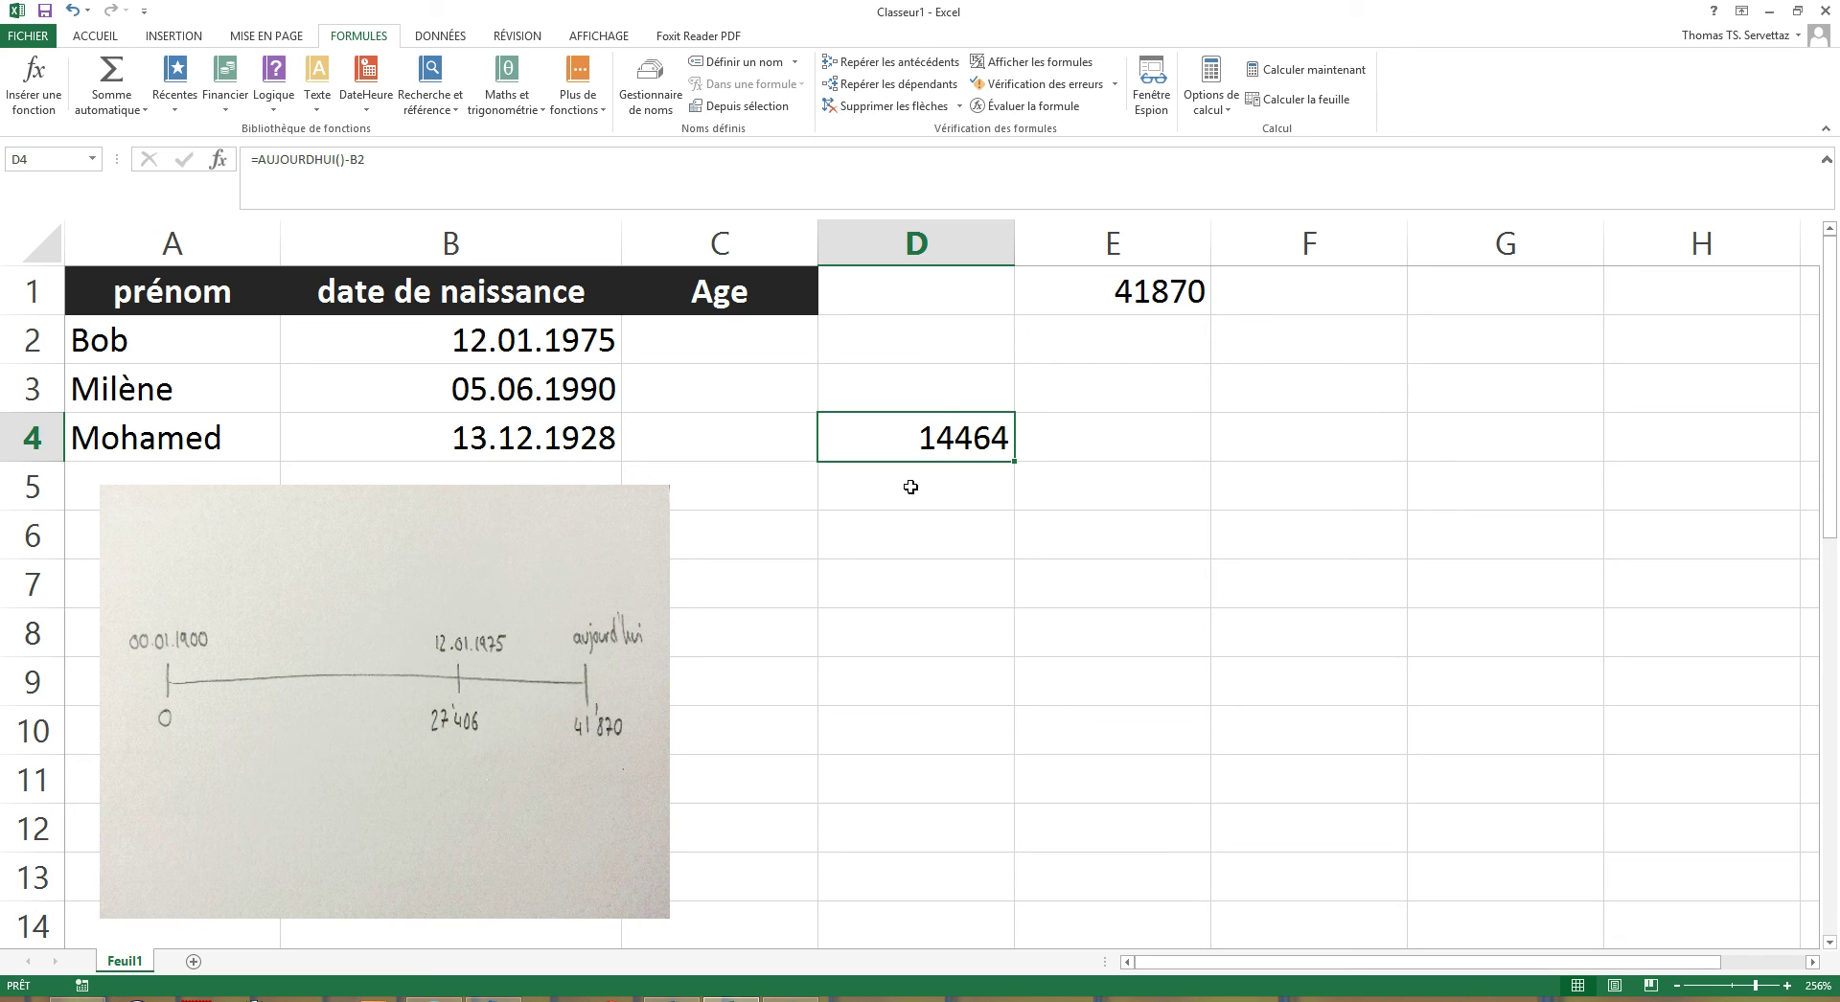
Extend the header in C1 to "Age en jours" and widen column C slightly to fit it
{"action": "double_click", "coordinate": [746, 299]}
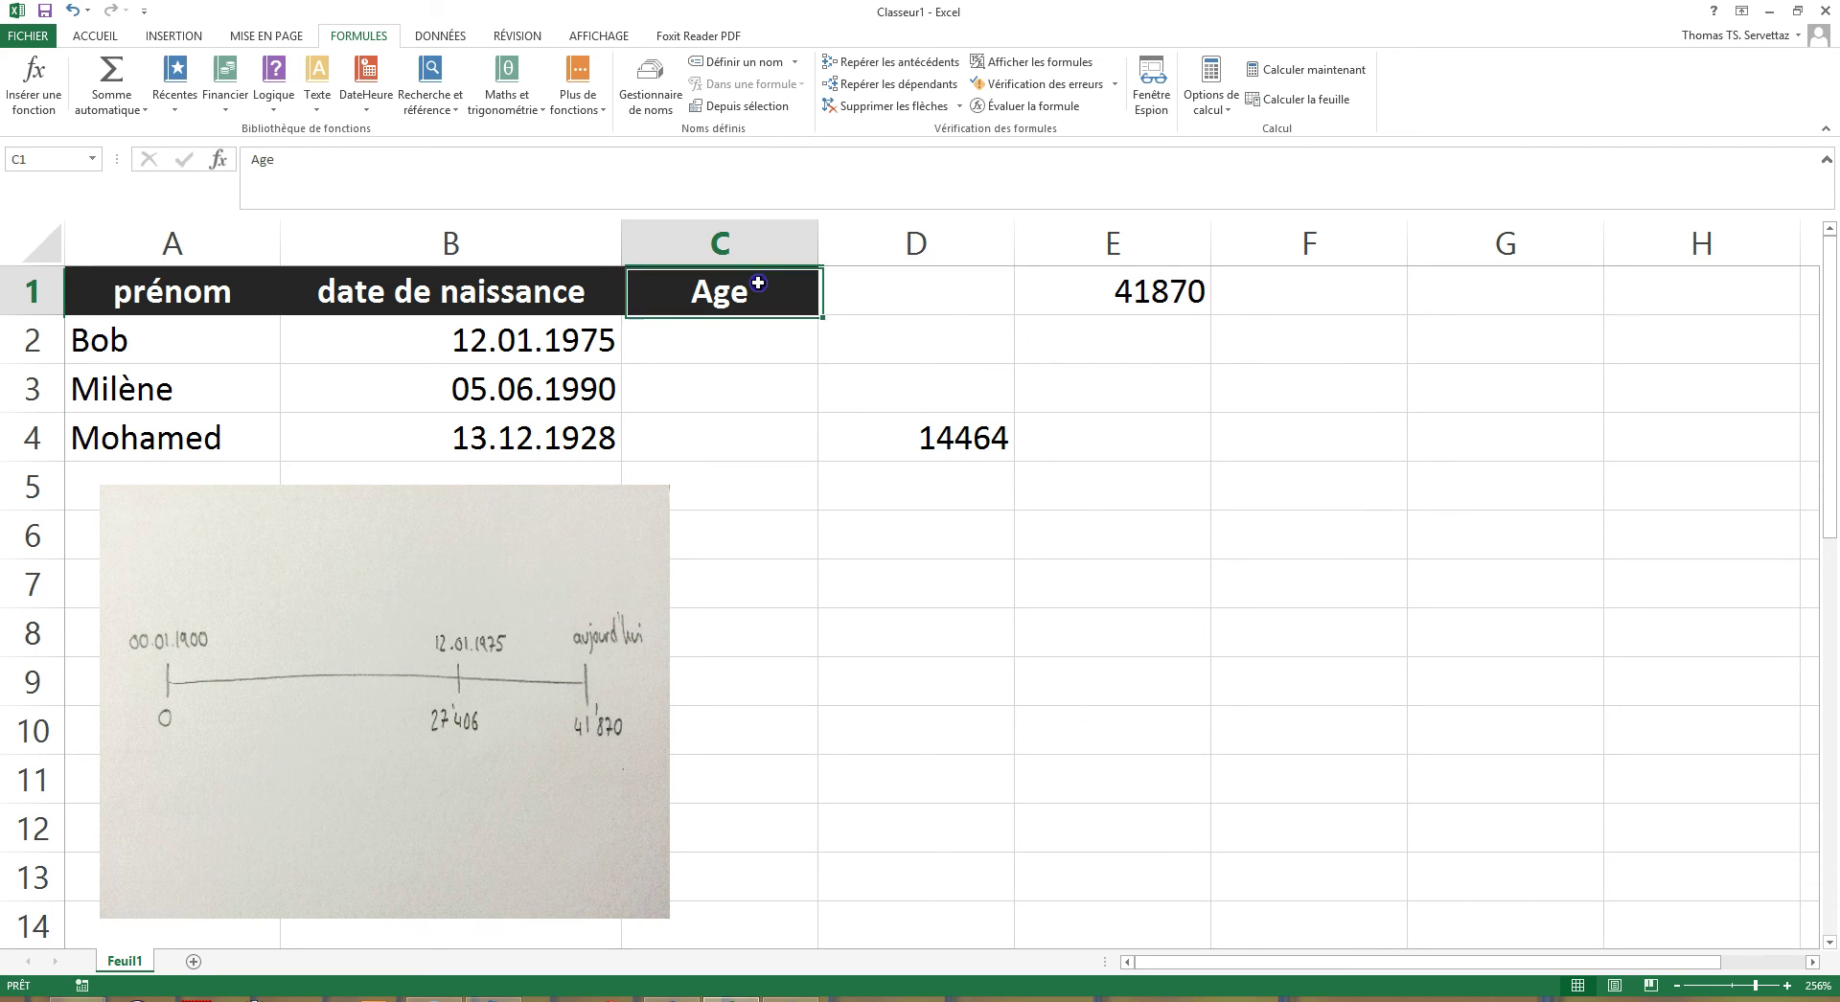
{"action": "type", "text": "en jours"}
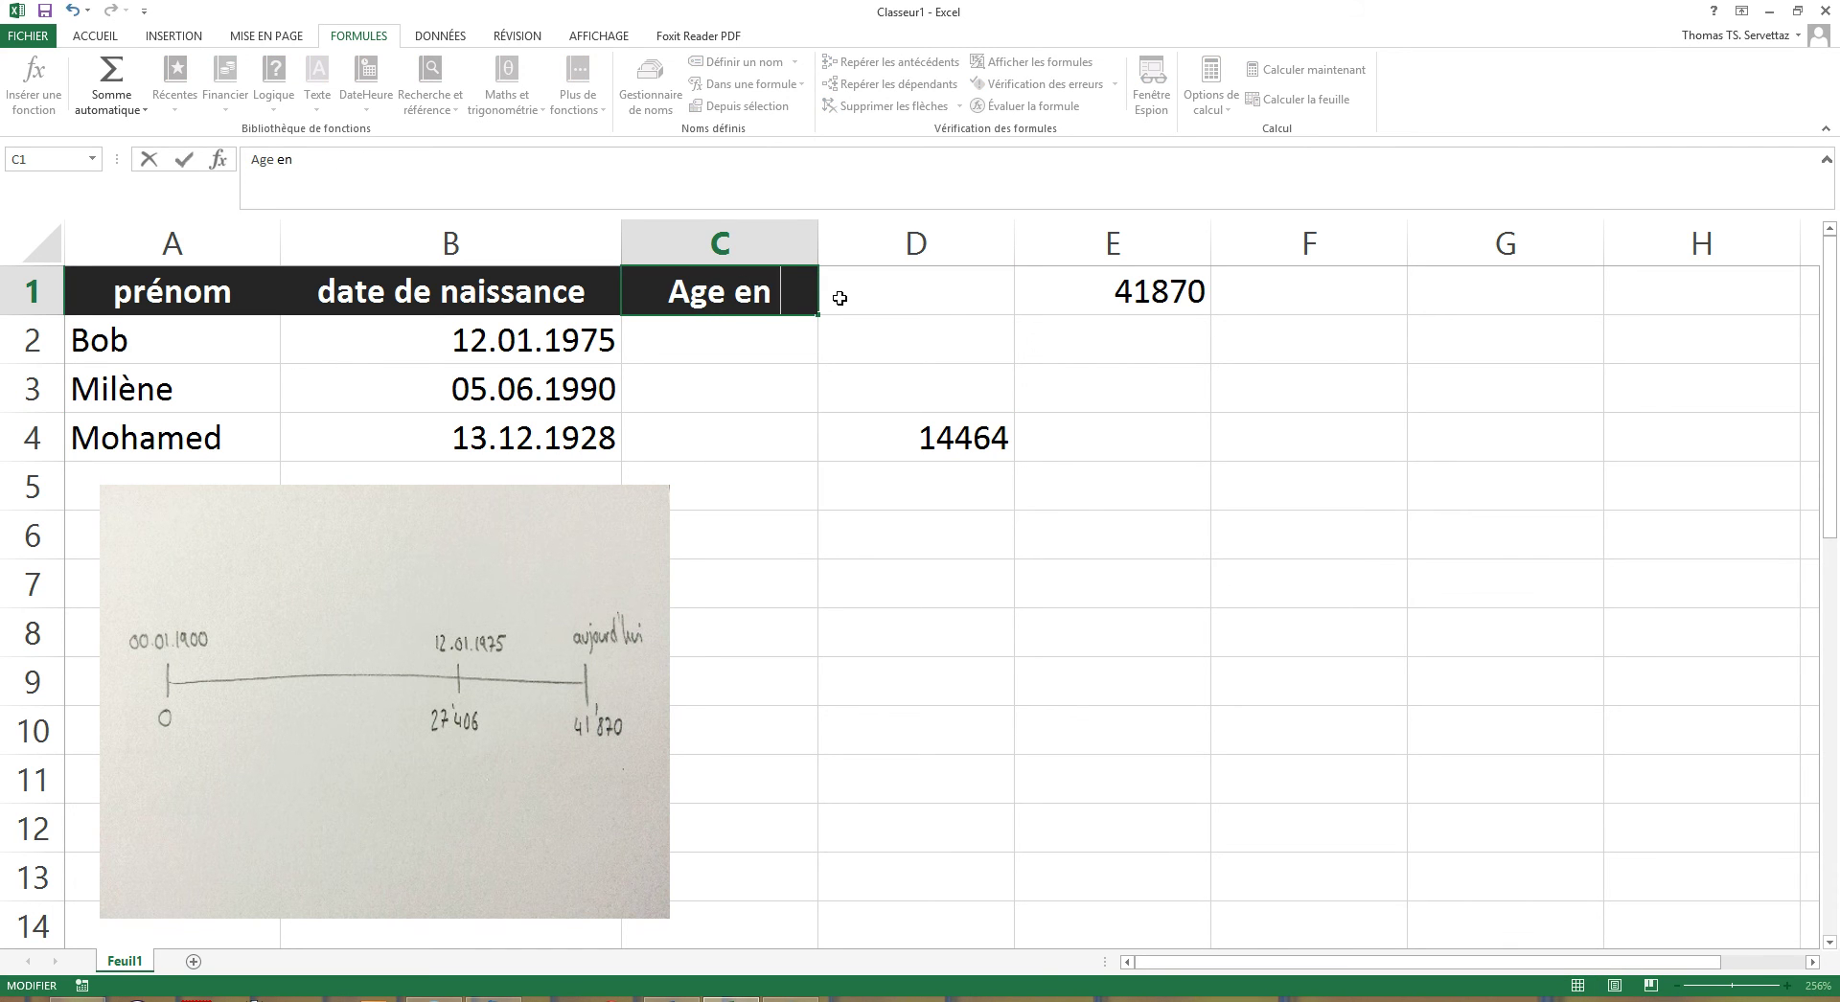
{"action": "key", "text": "Return"}
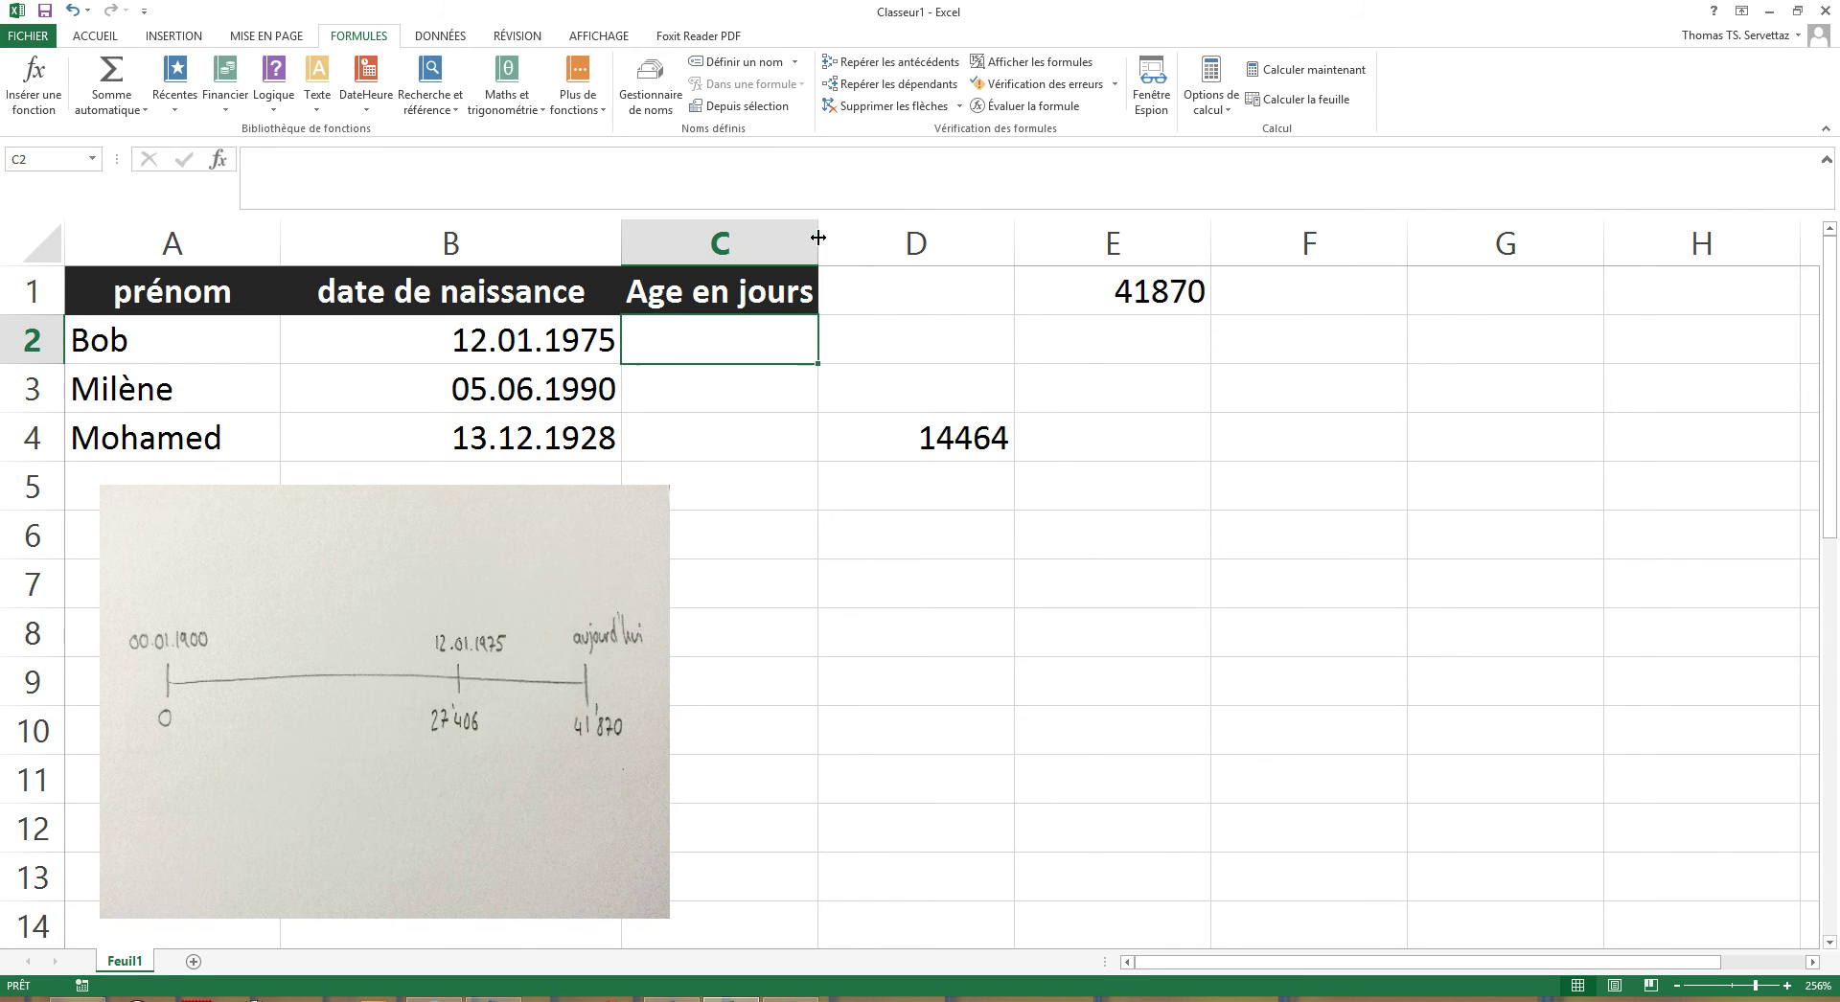
{"action": "left_click_drag", "start_coordinate": [818, 235], "coordinate": [852, 236]}
Enter the formula =aujourdhui()-B2 in cell C2 and fill it down to C4
{"action": "type", "text": "=aujourdhu"}
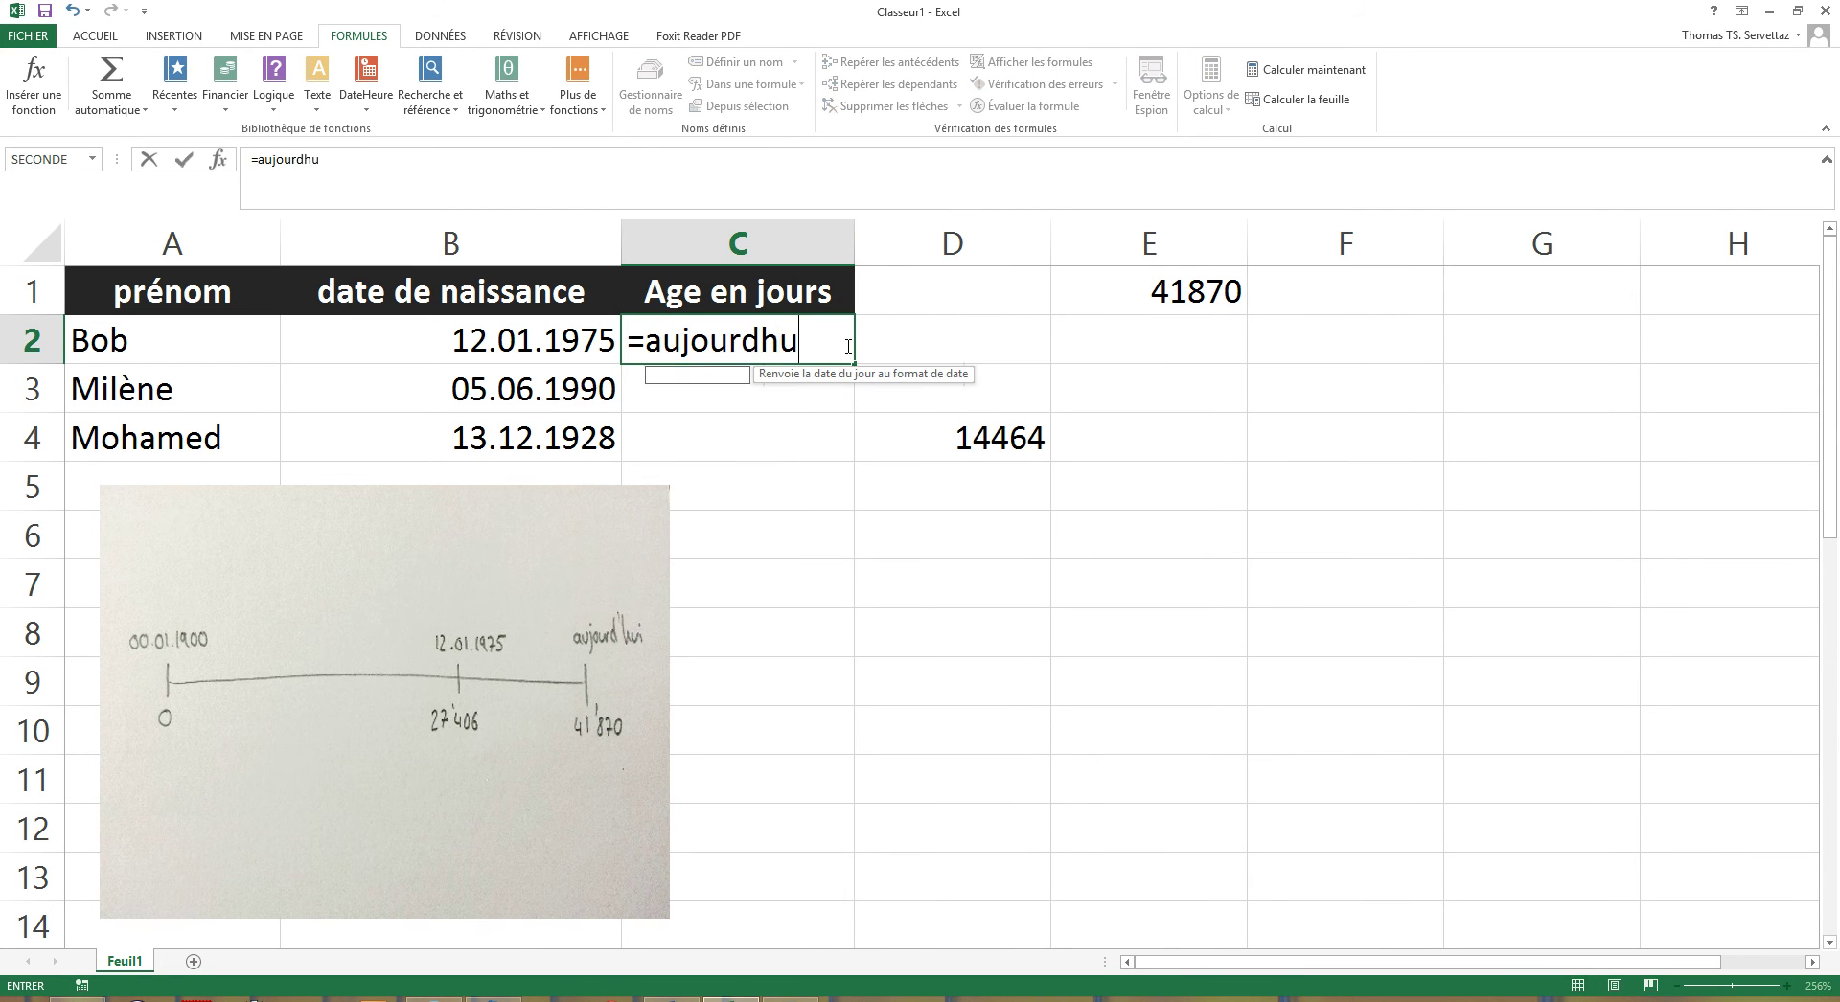
{"action": "type", "text": "i()-"}
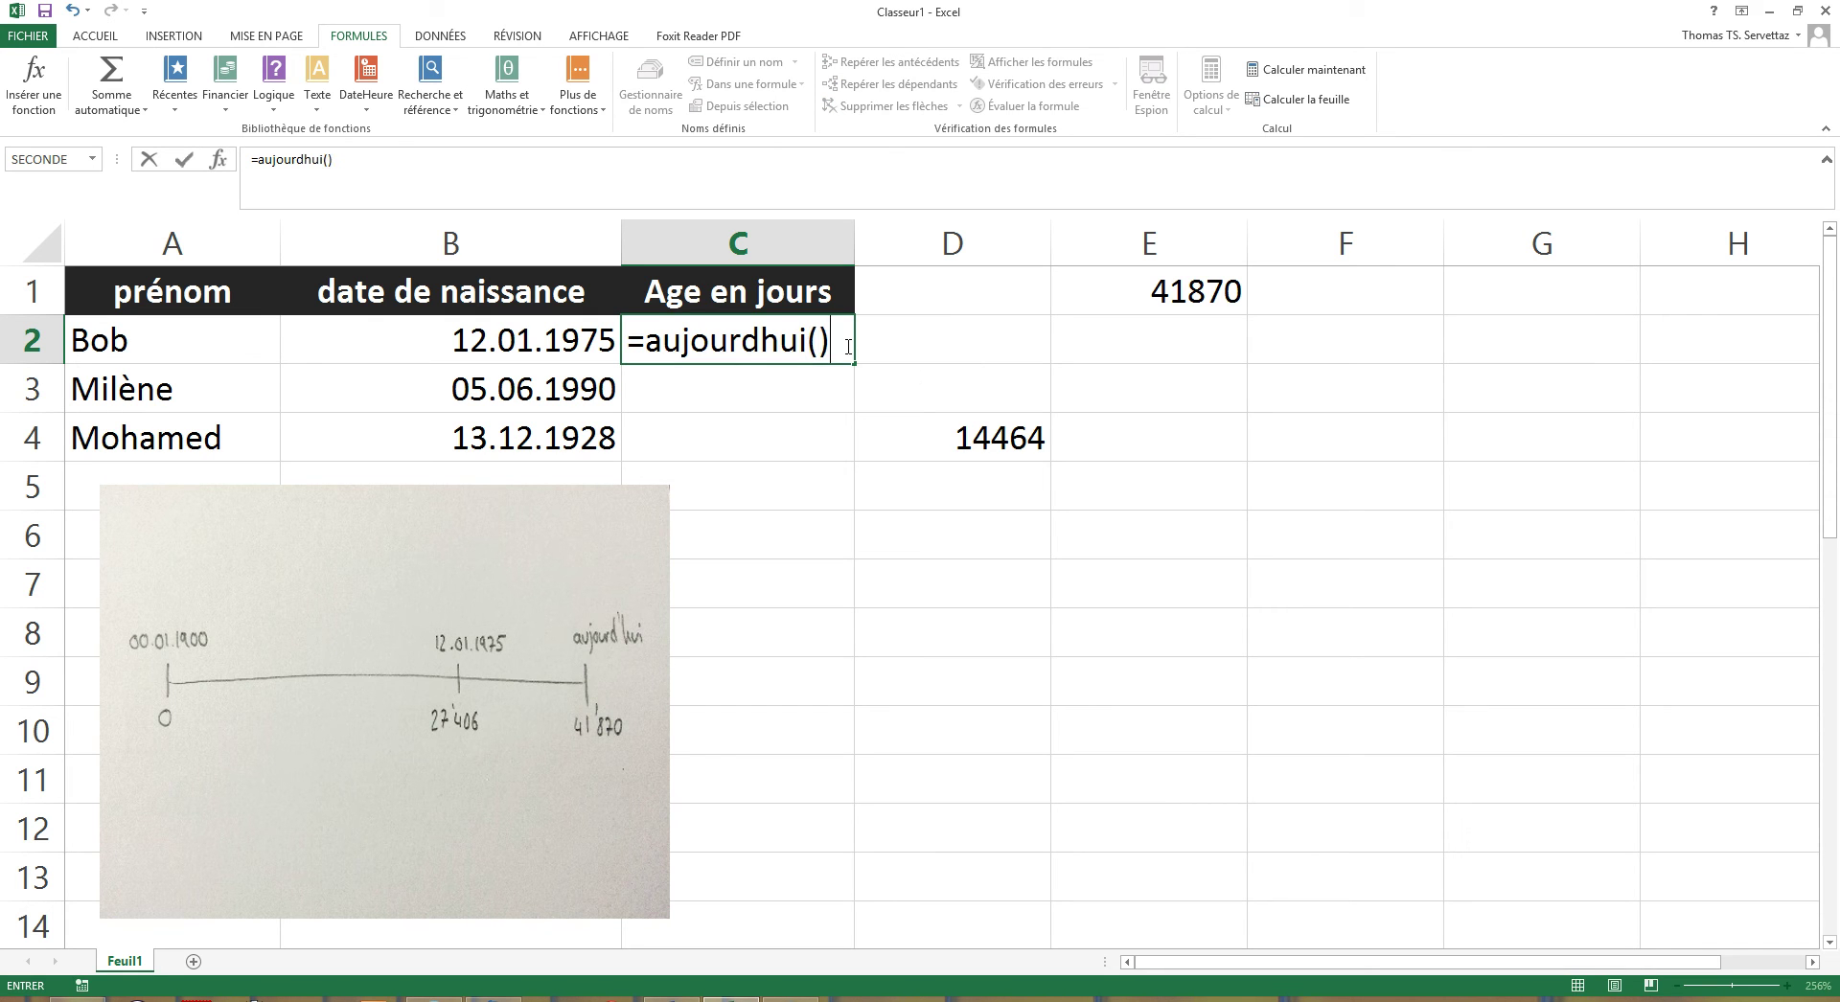
{"action": "left_click", "coordinate": [543, 340]}
{"action": "key", "text": "Return"}
{"action": "left_click", "coordinate": [794, 336]}
{"action": "left_click_drag", "start_coordinate": [852, 363], "coordinate": [851, 450]}
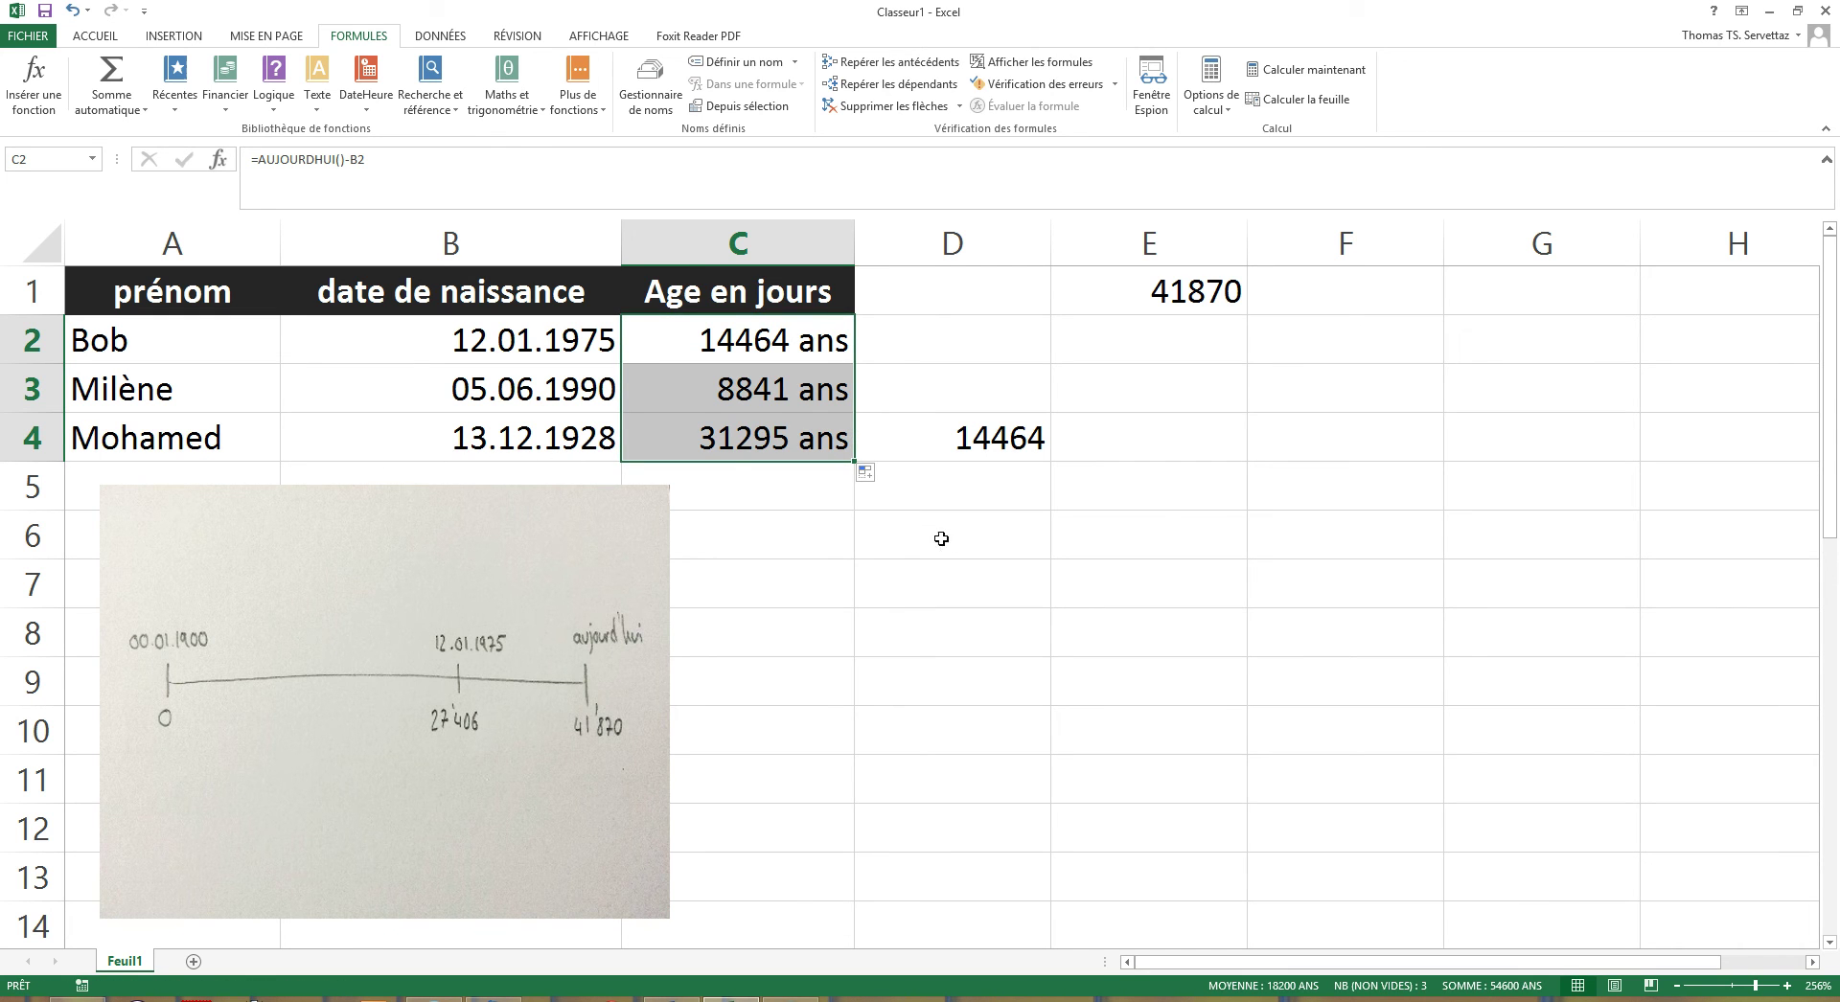
Change the unit in the custom number format of C2:C4 from "ans" to "jours"
{"action": "right_click", "coordinate": [782, 388]}
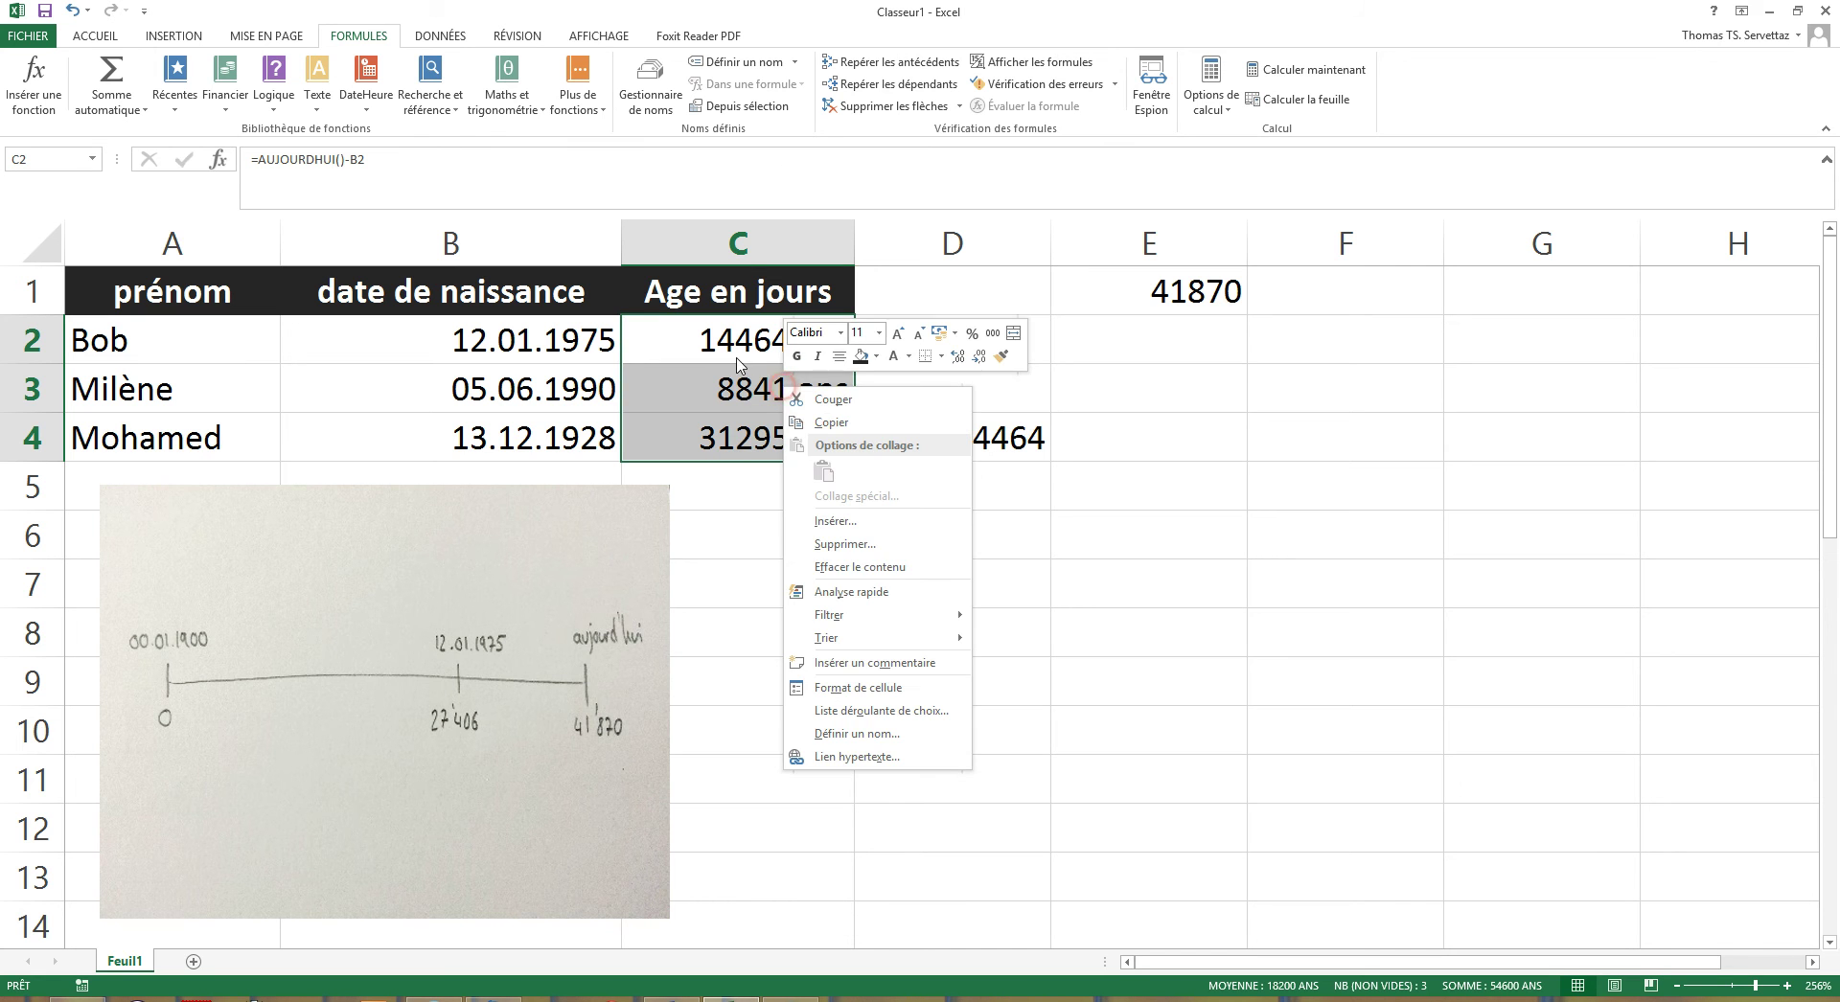
{"action": "left_click", "coordinate": [843, 690]}
{"action": "left_click", "coordinate": [745, 595]}
{"action": "key", "text": "BackSpace"}
{"action": "key", "text": "BackSpace"}
{"action": "type", "text": "jours"}
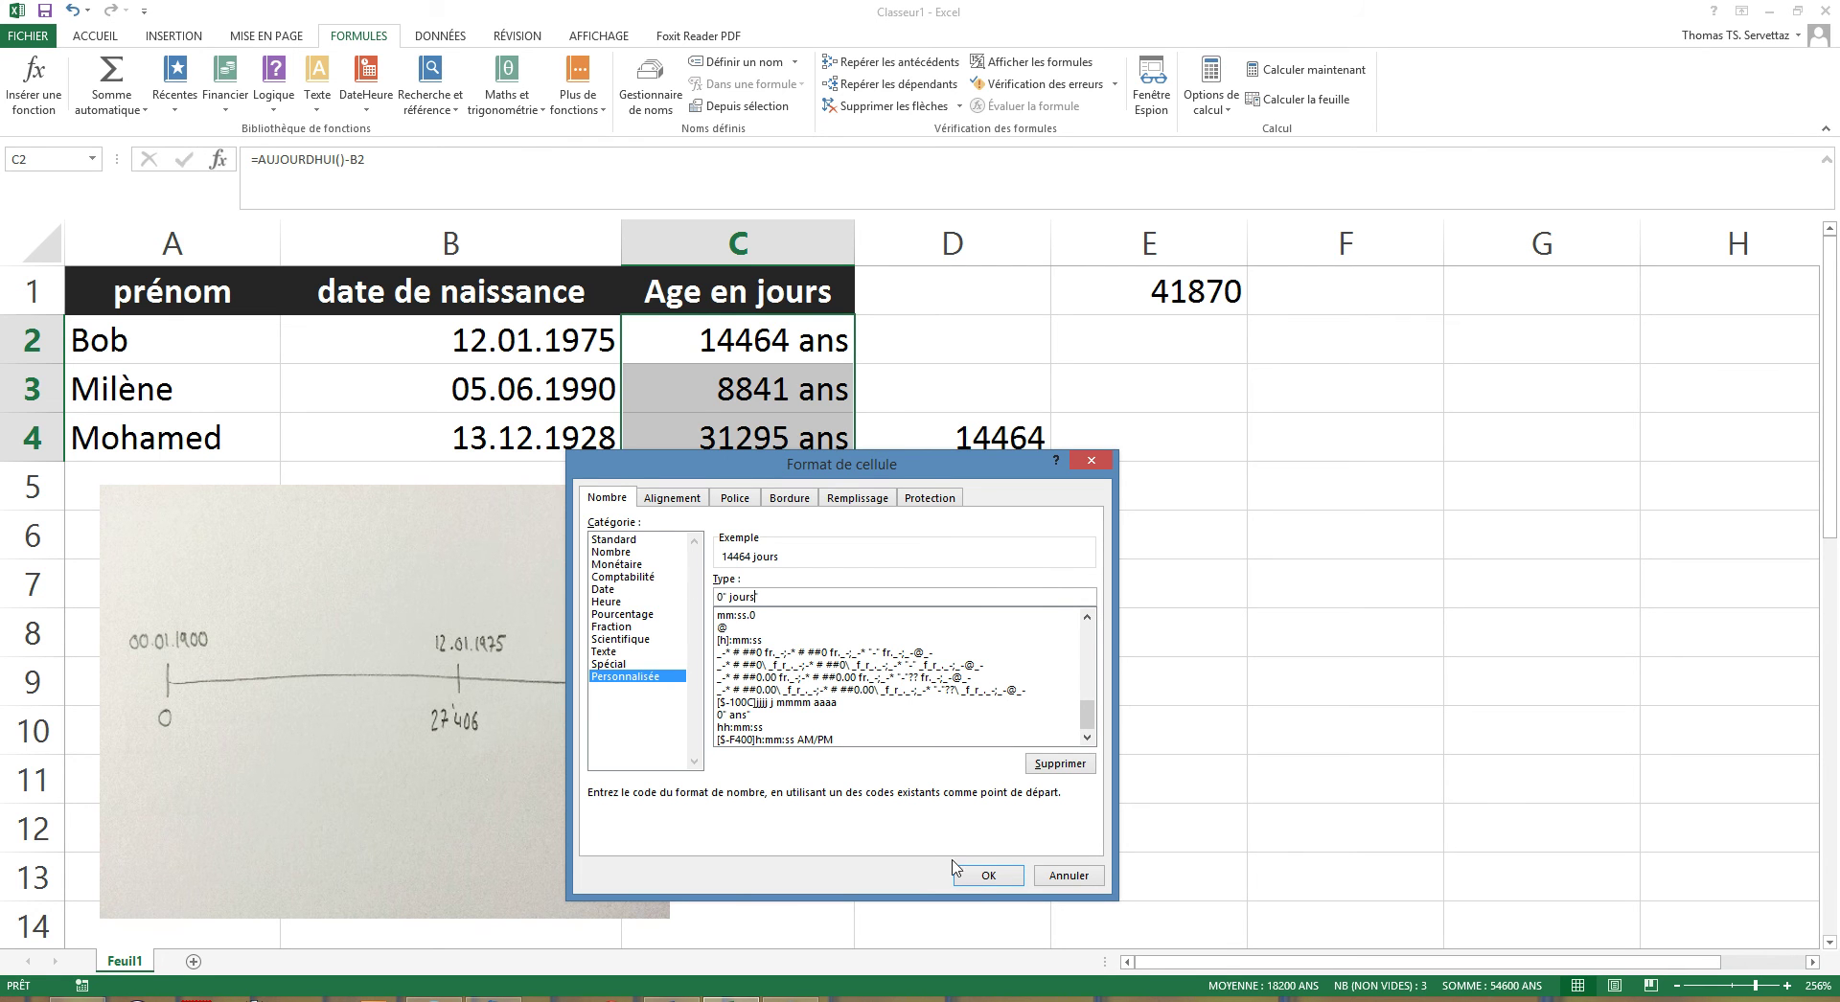
{"action": "left_click", "coordinate": [986, 875]}
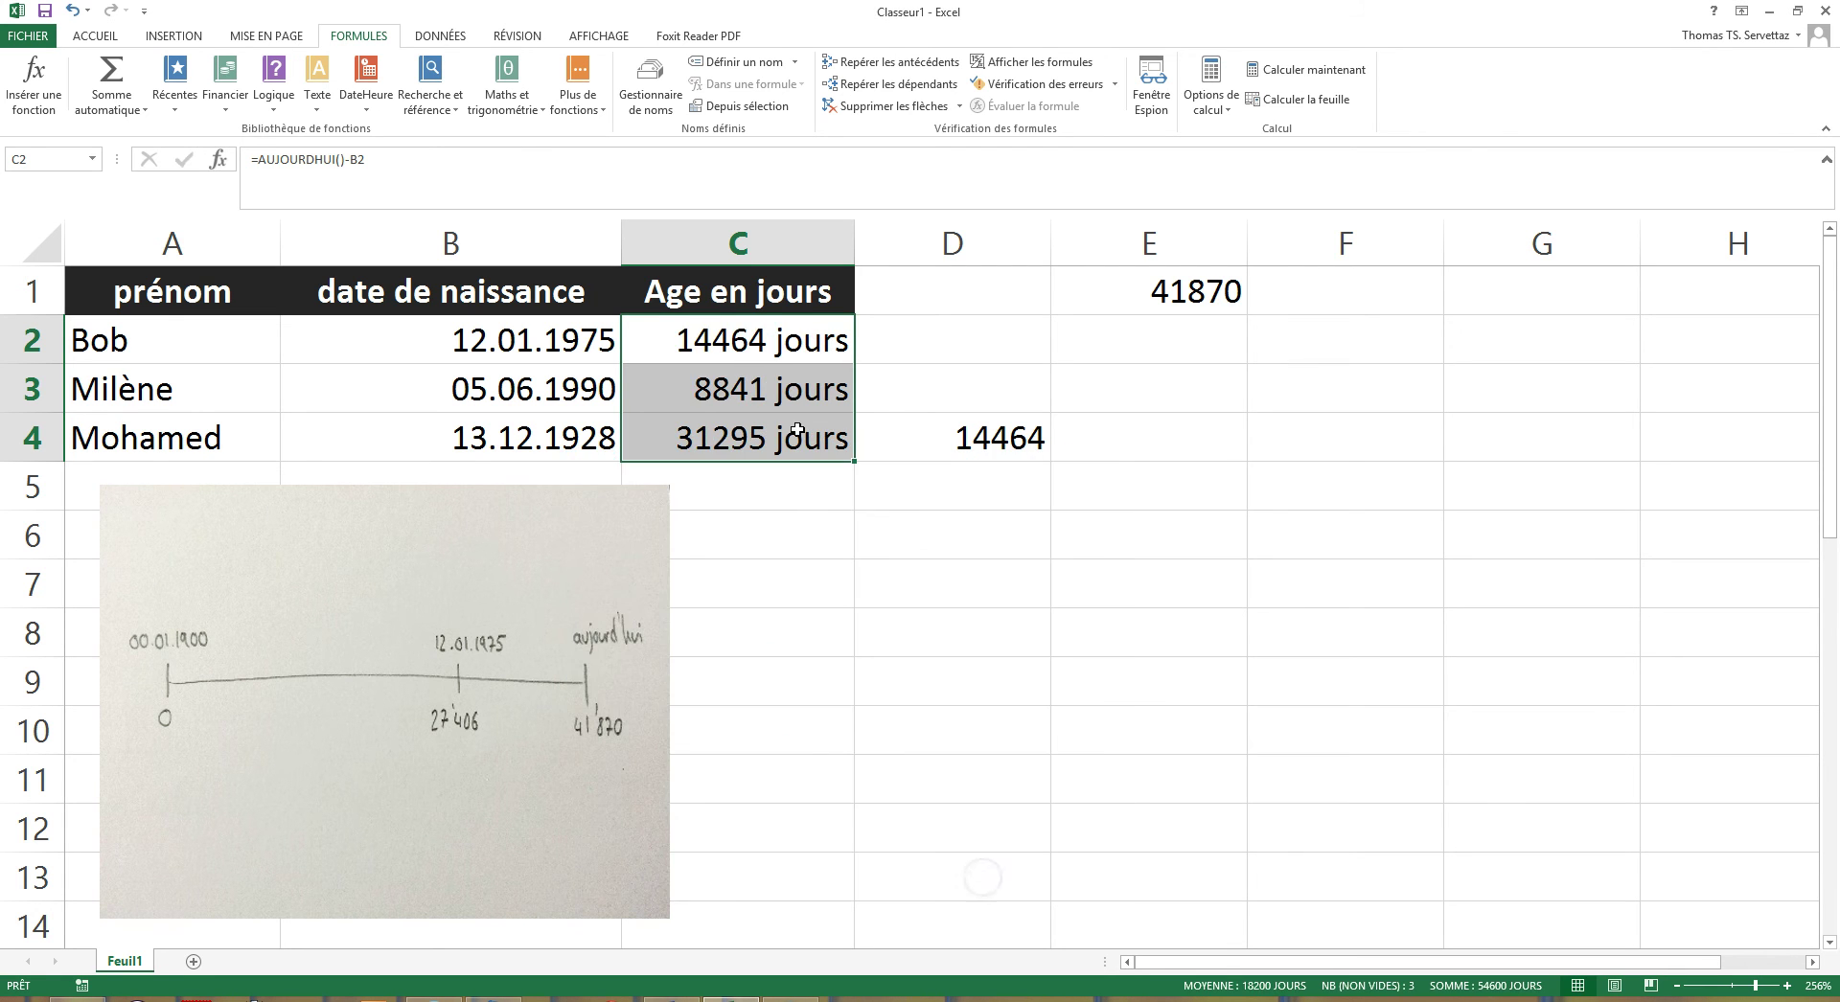
Clear the test formulas from cells D4 and E1
{"action": "left_click", "coordinate": [958, 603]}
{"action": "left_click", "coordinate": [1030, 445]}
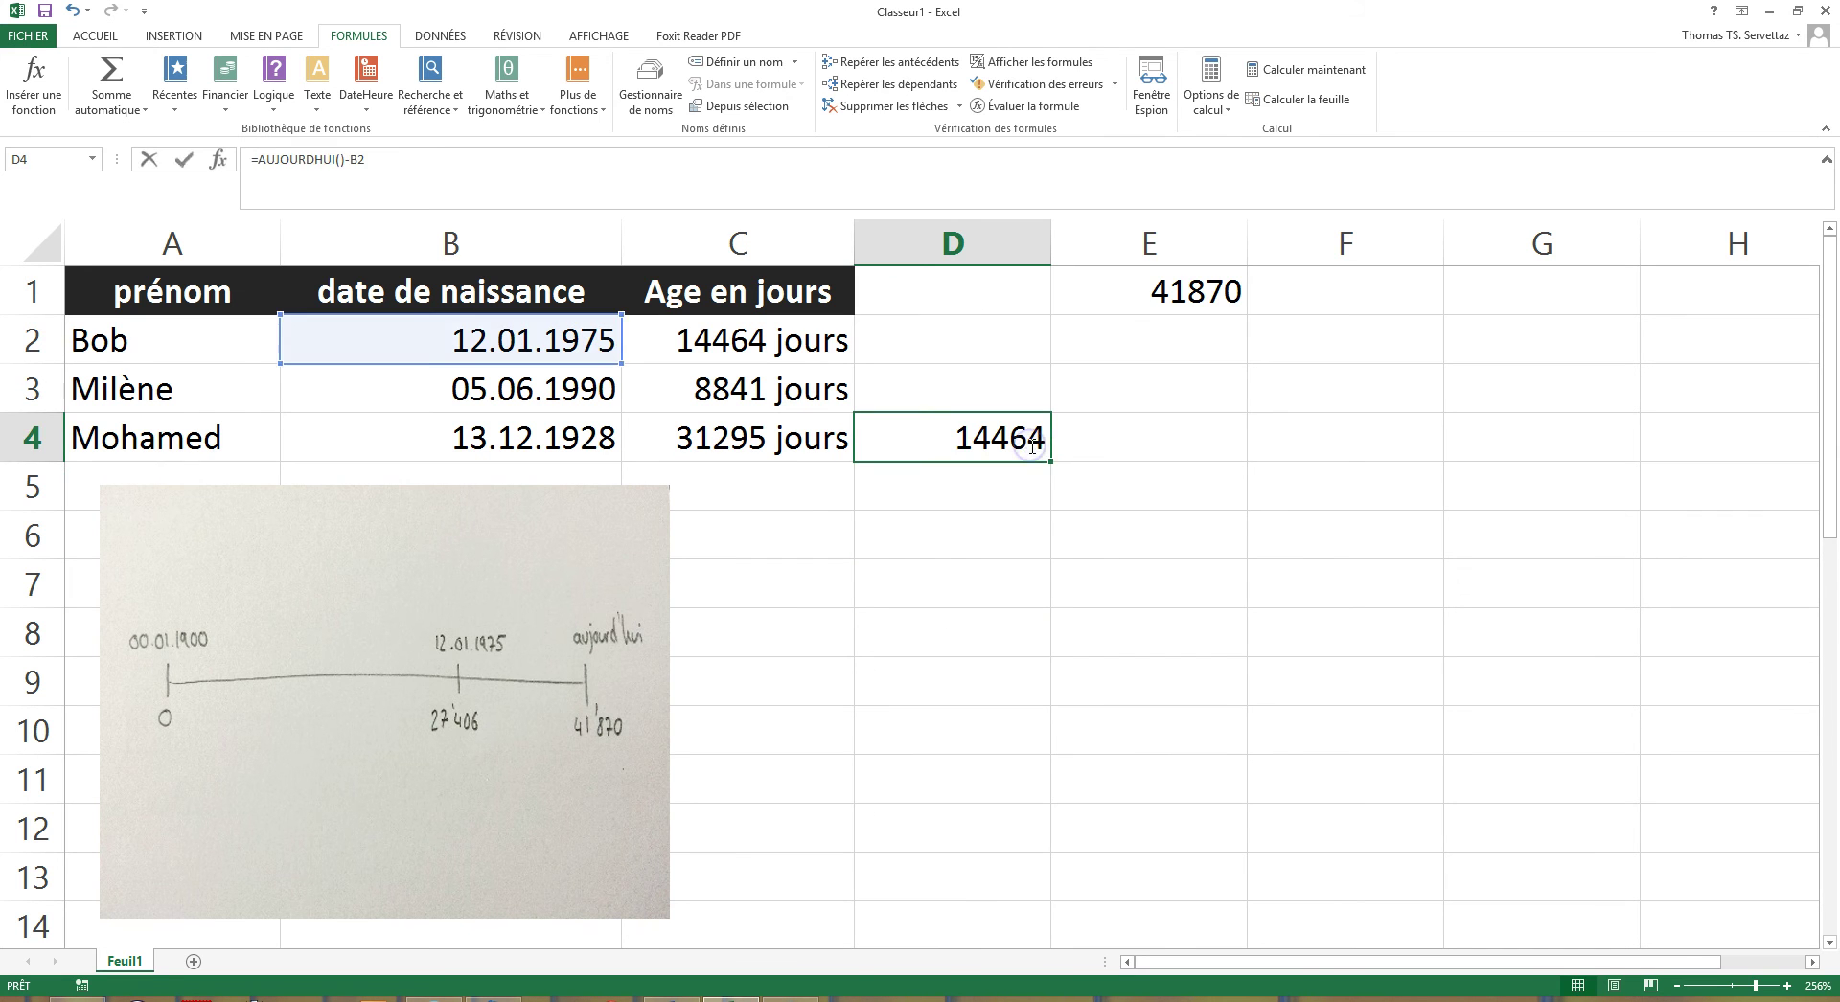
{"action": "key", "text": "BackSpace"}
{"action": "key", "text": "Return"}
{"action": "left_click", "coordinate": [1165, 278]}
{"action": "double_click", "coordinate": [1167, 275]}
{"action": "key", "text": "Escape"}
{"action": "key", "text": "Delete"}
{"action": "key", "text": "Return"}
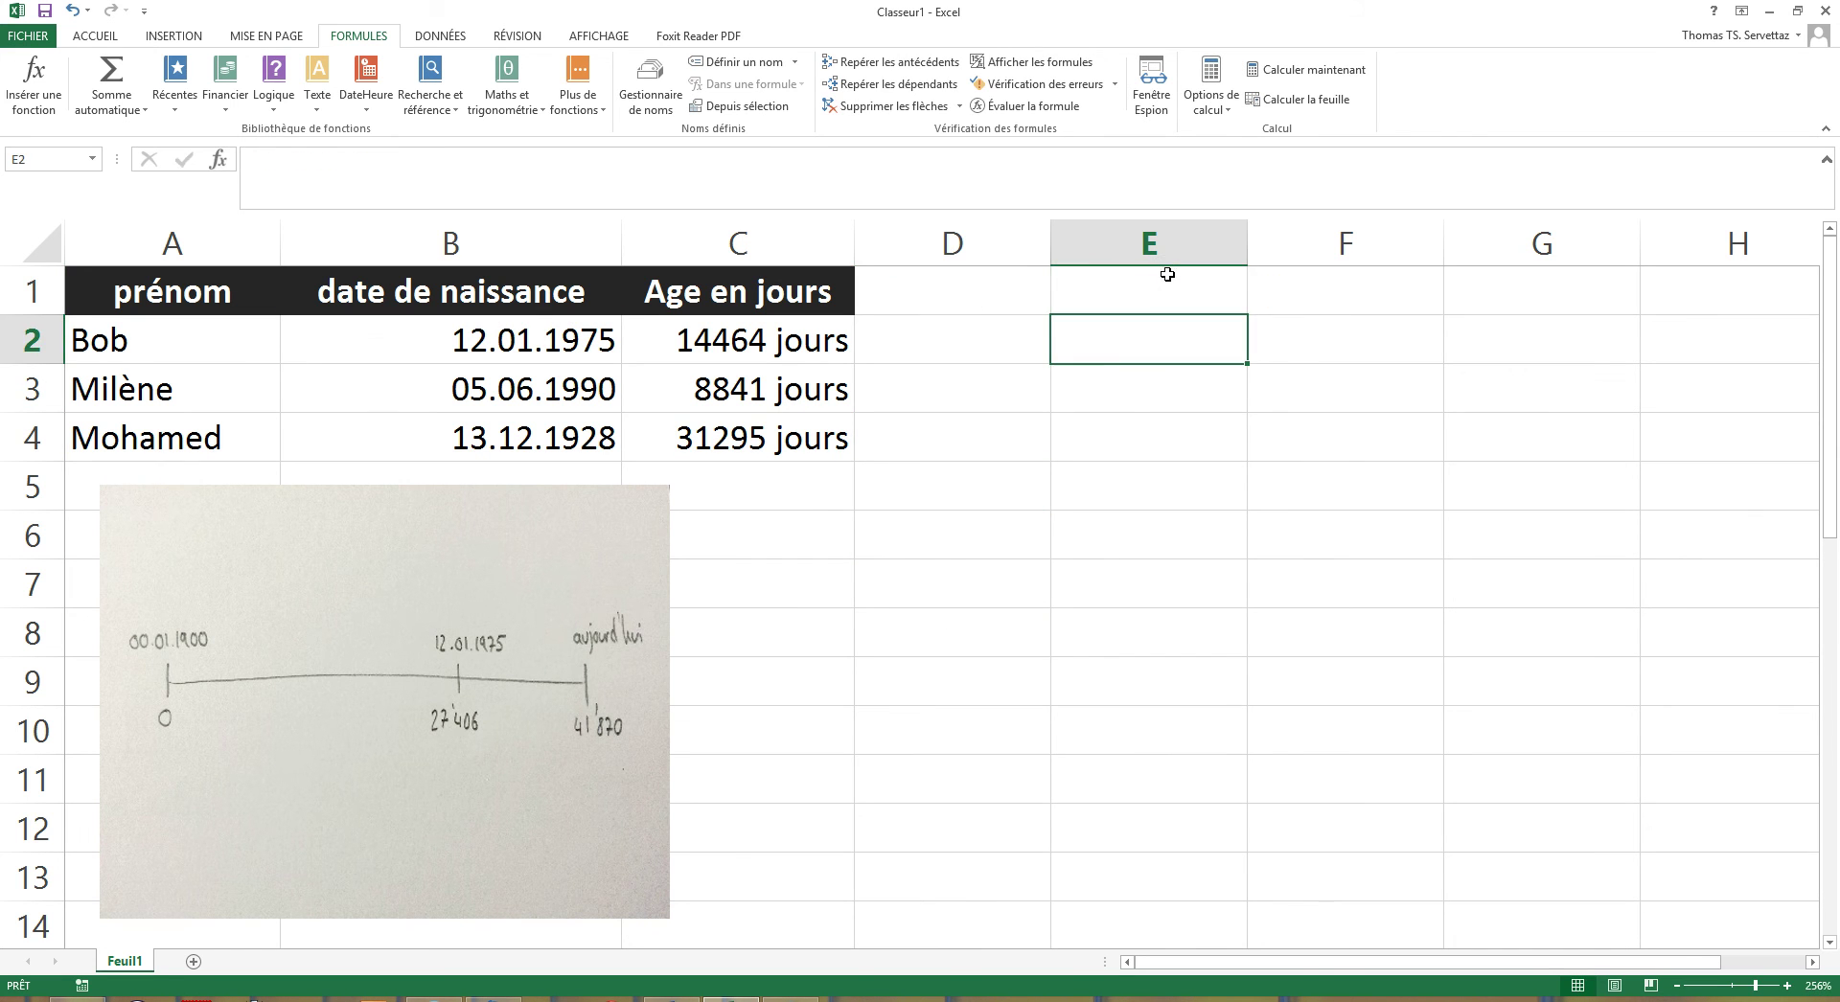
{"action": "left_click", "coordinate": [1022, 551]}
Add the header "Age en année" in cell D1 and autofit the width of column D
{"action": "left_click", "coordinate": [992, 297]}
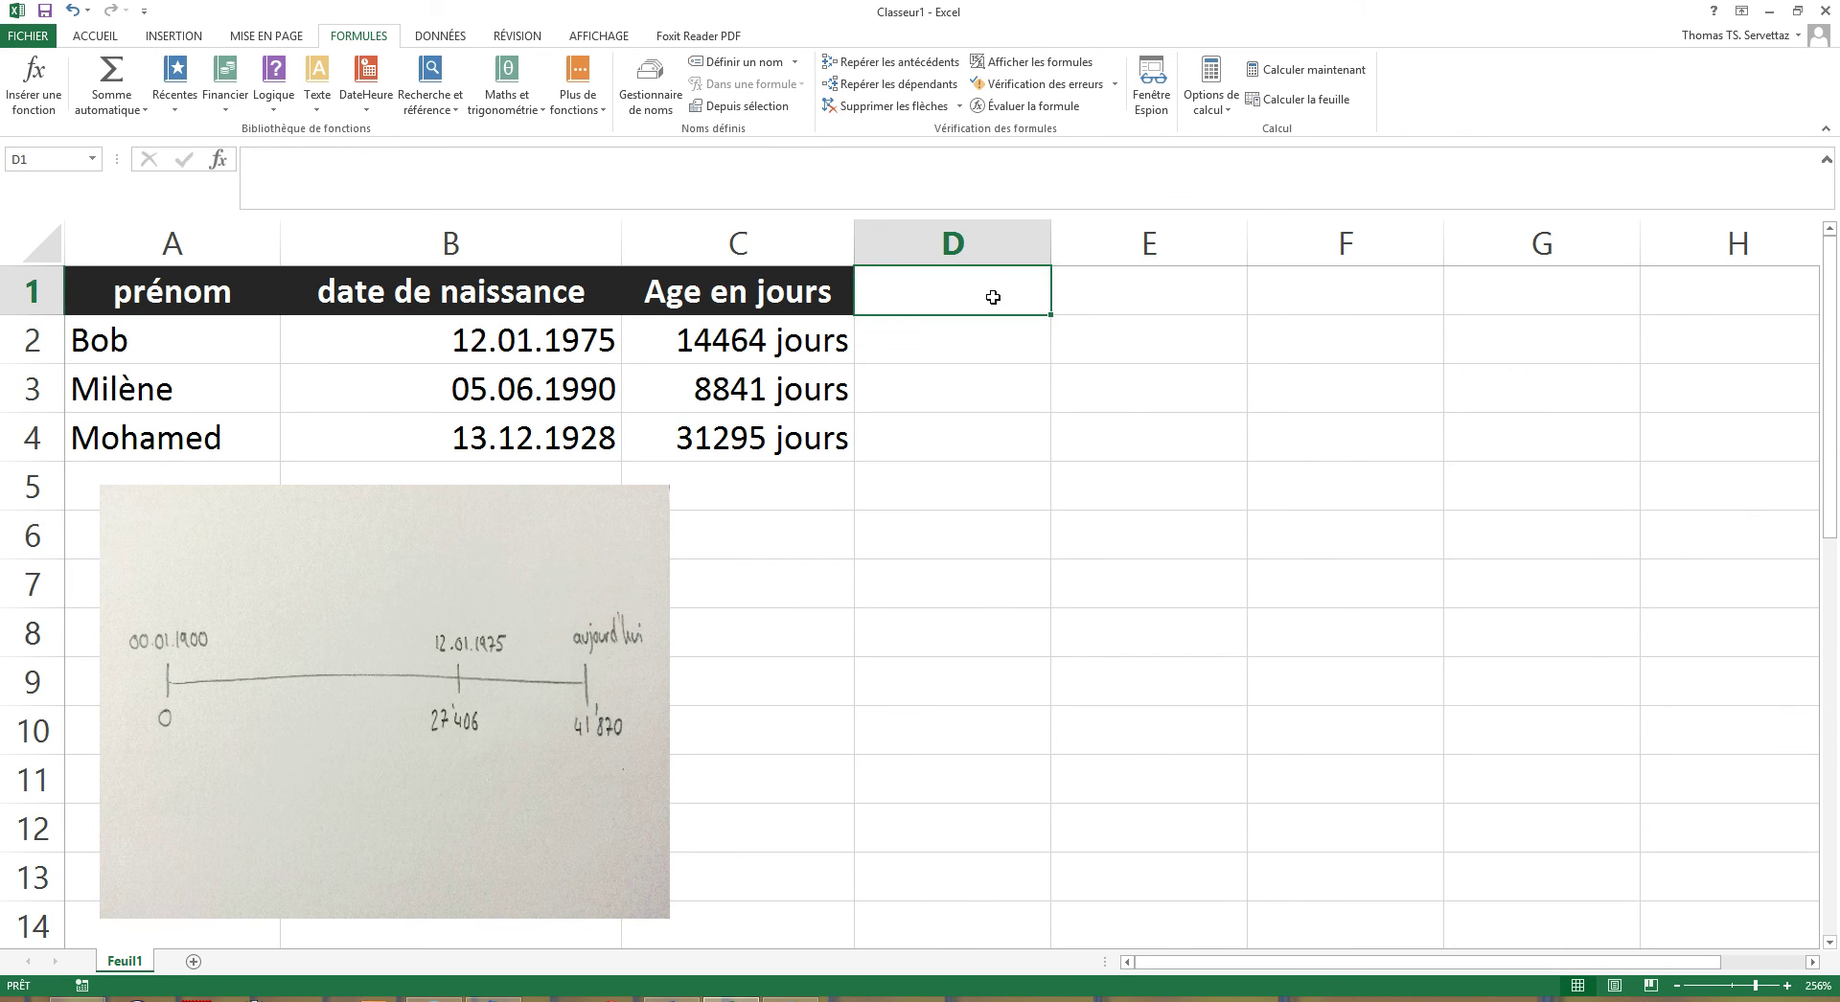
{"action": "type", "text": "Age en année"}
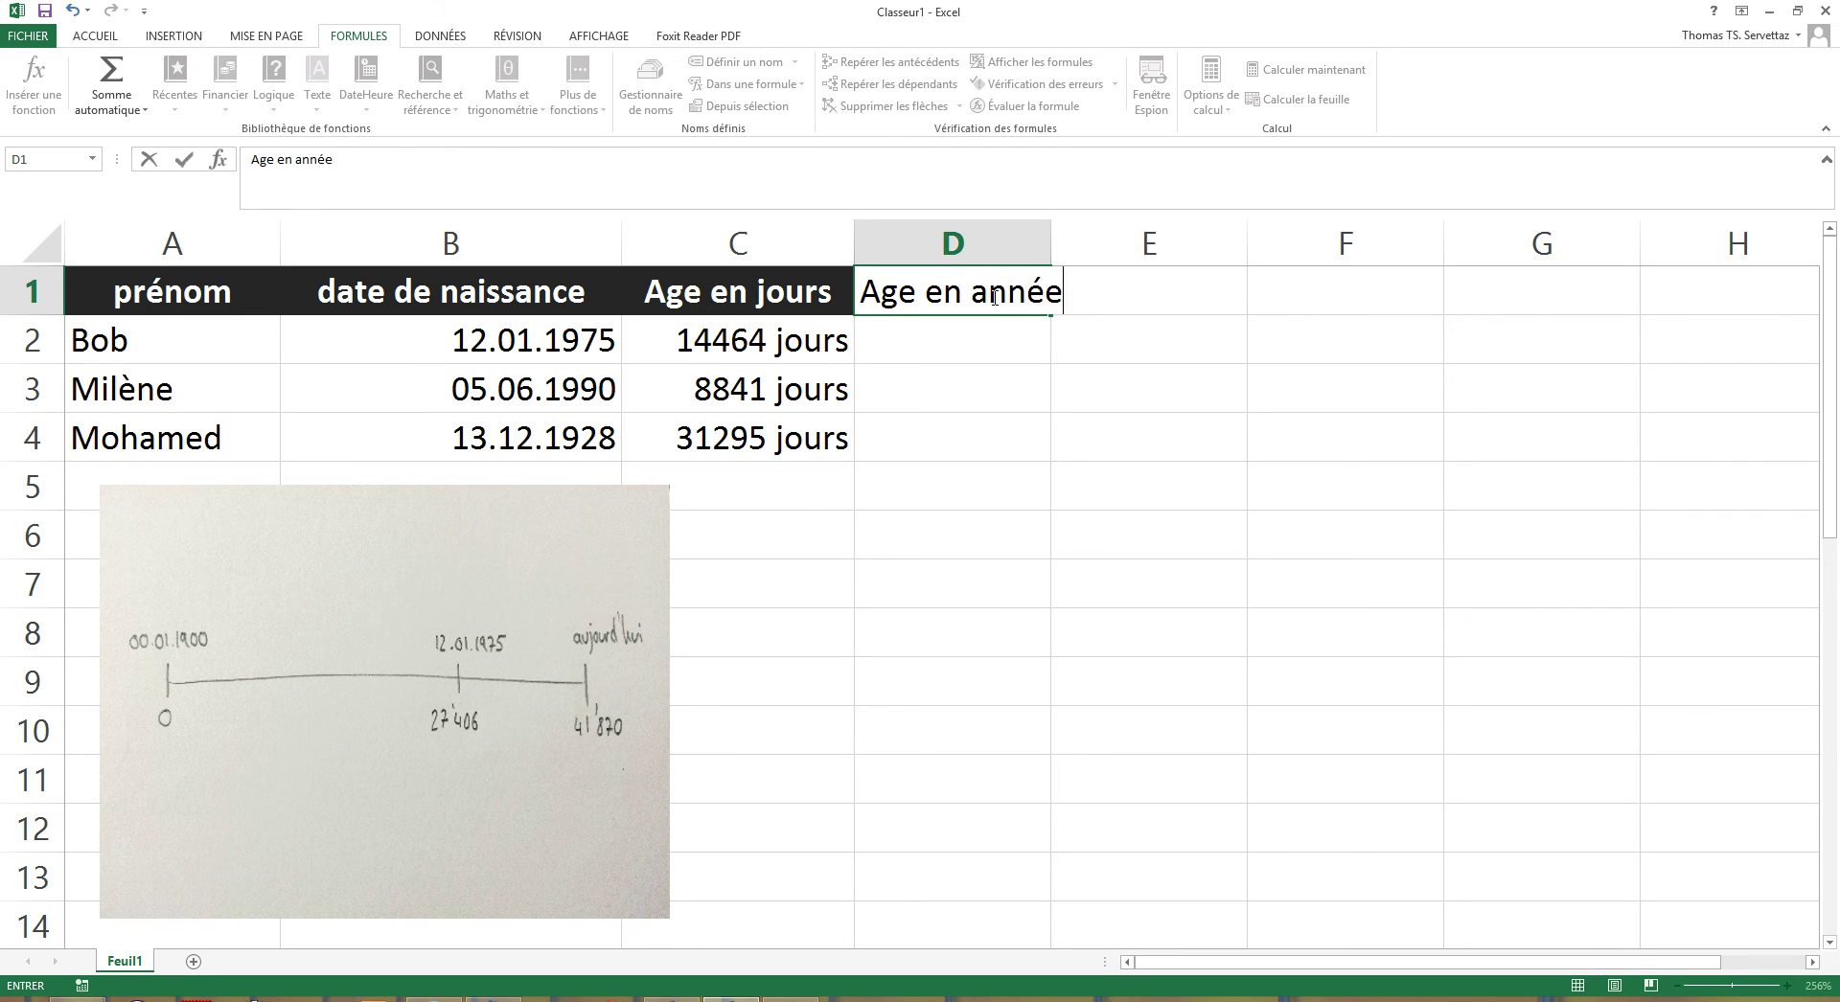
{"action": "key", "text": "Return"}
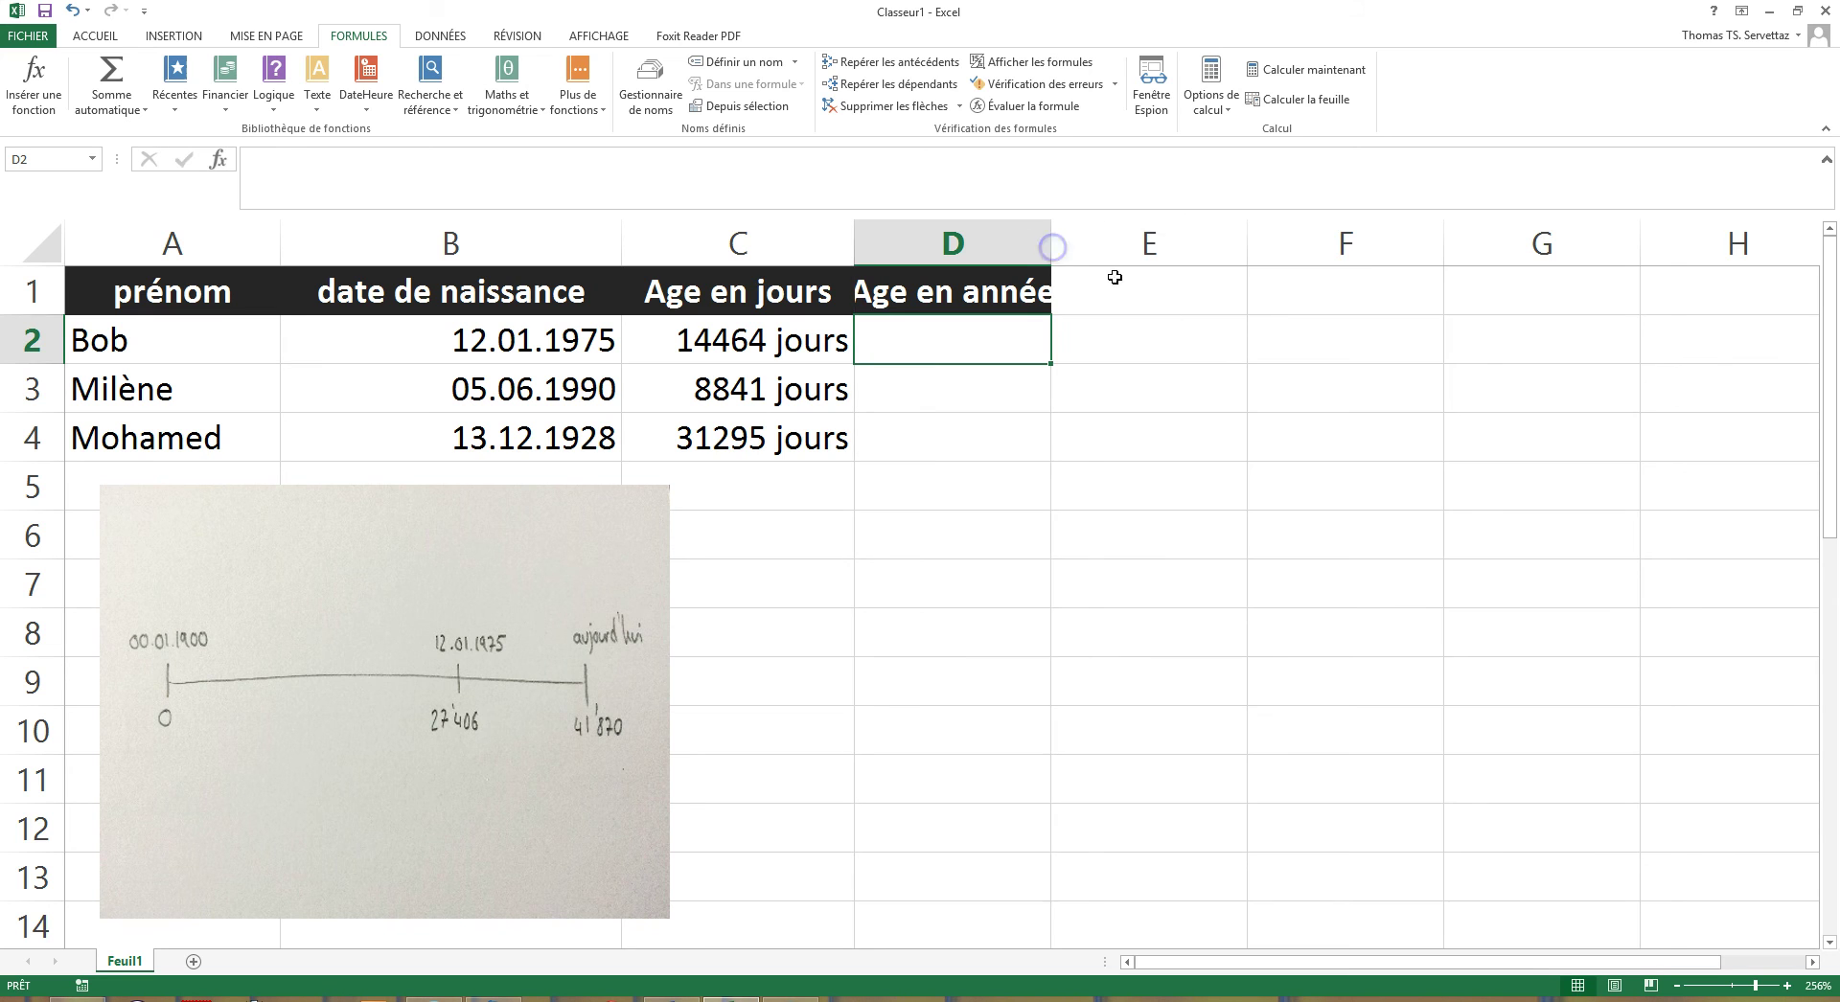
{"action": "double_click", "coordinate": [1051, 246]}
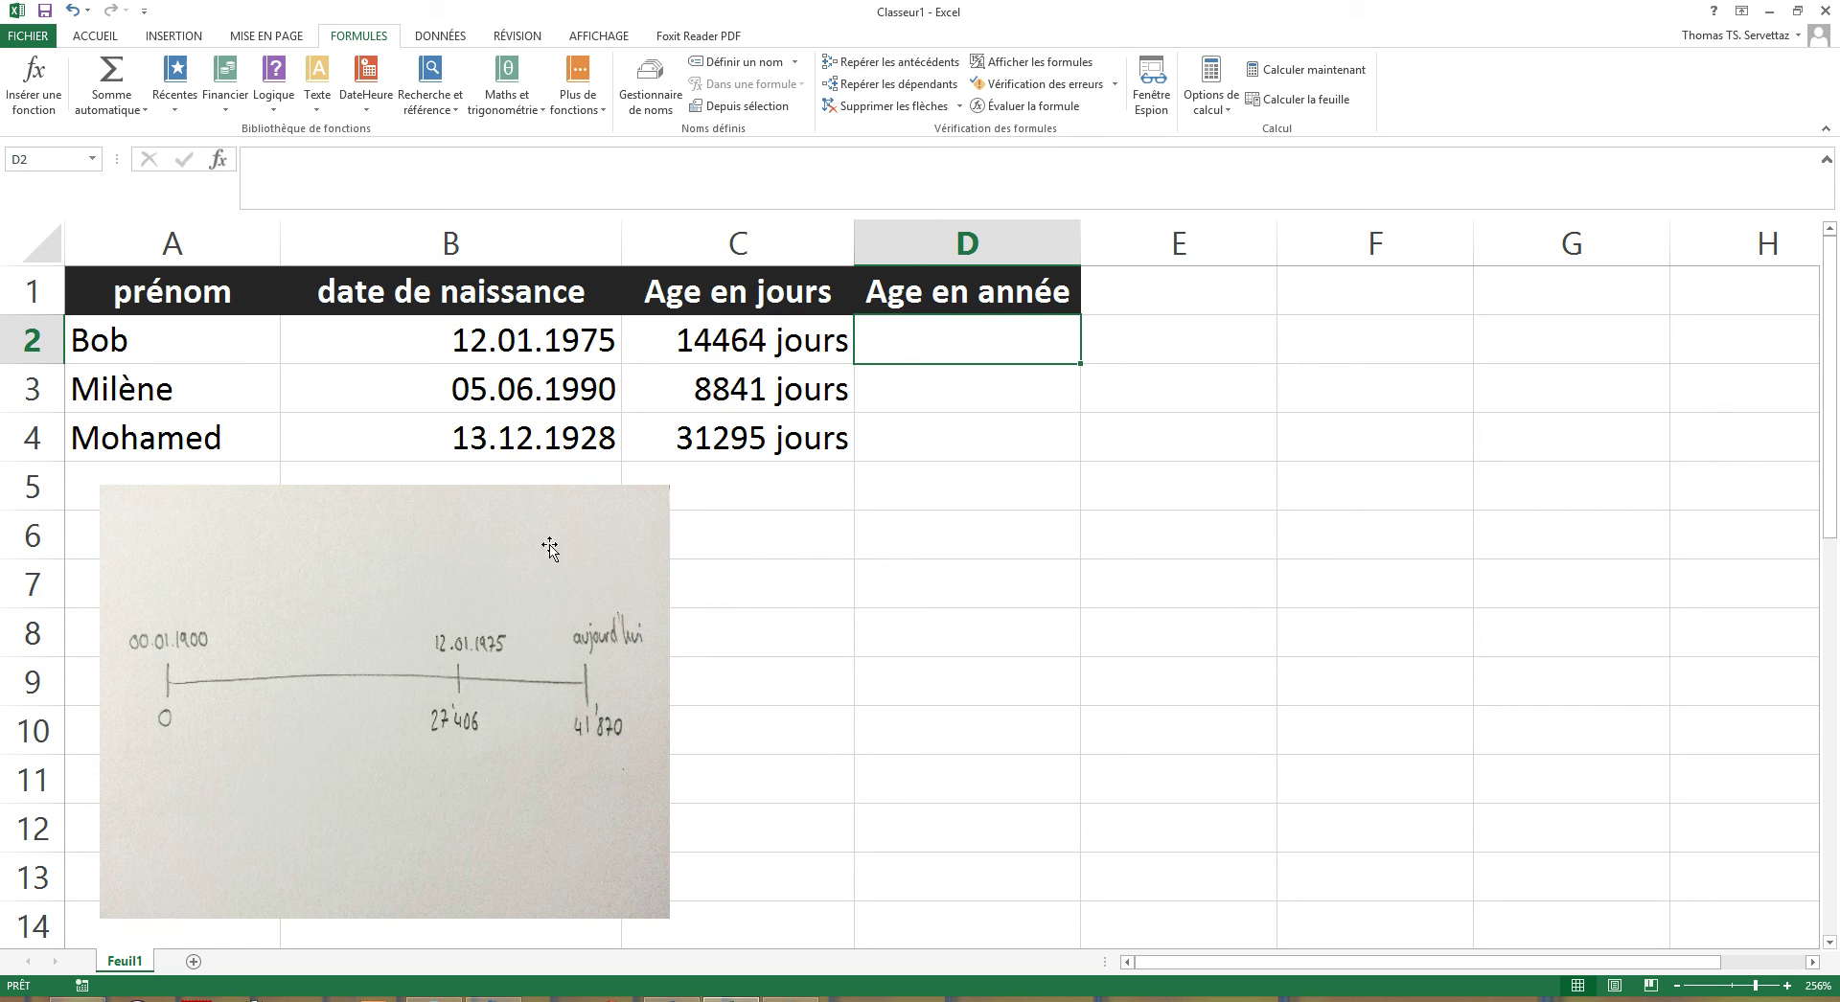
Enter 365 in cell D6 as the days per year and correct it to 366
{"action": "left_click", "coordinate": [922, 535]}
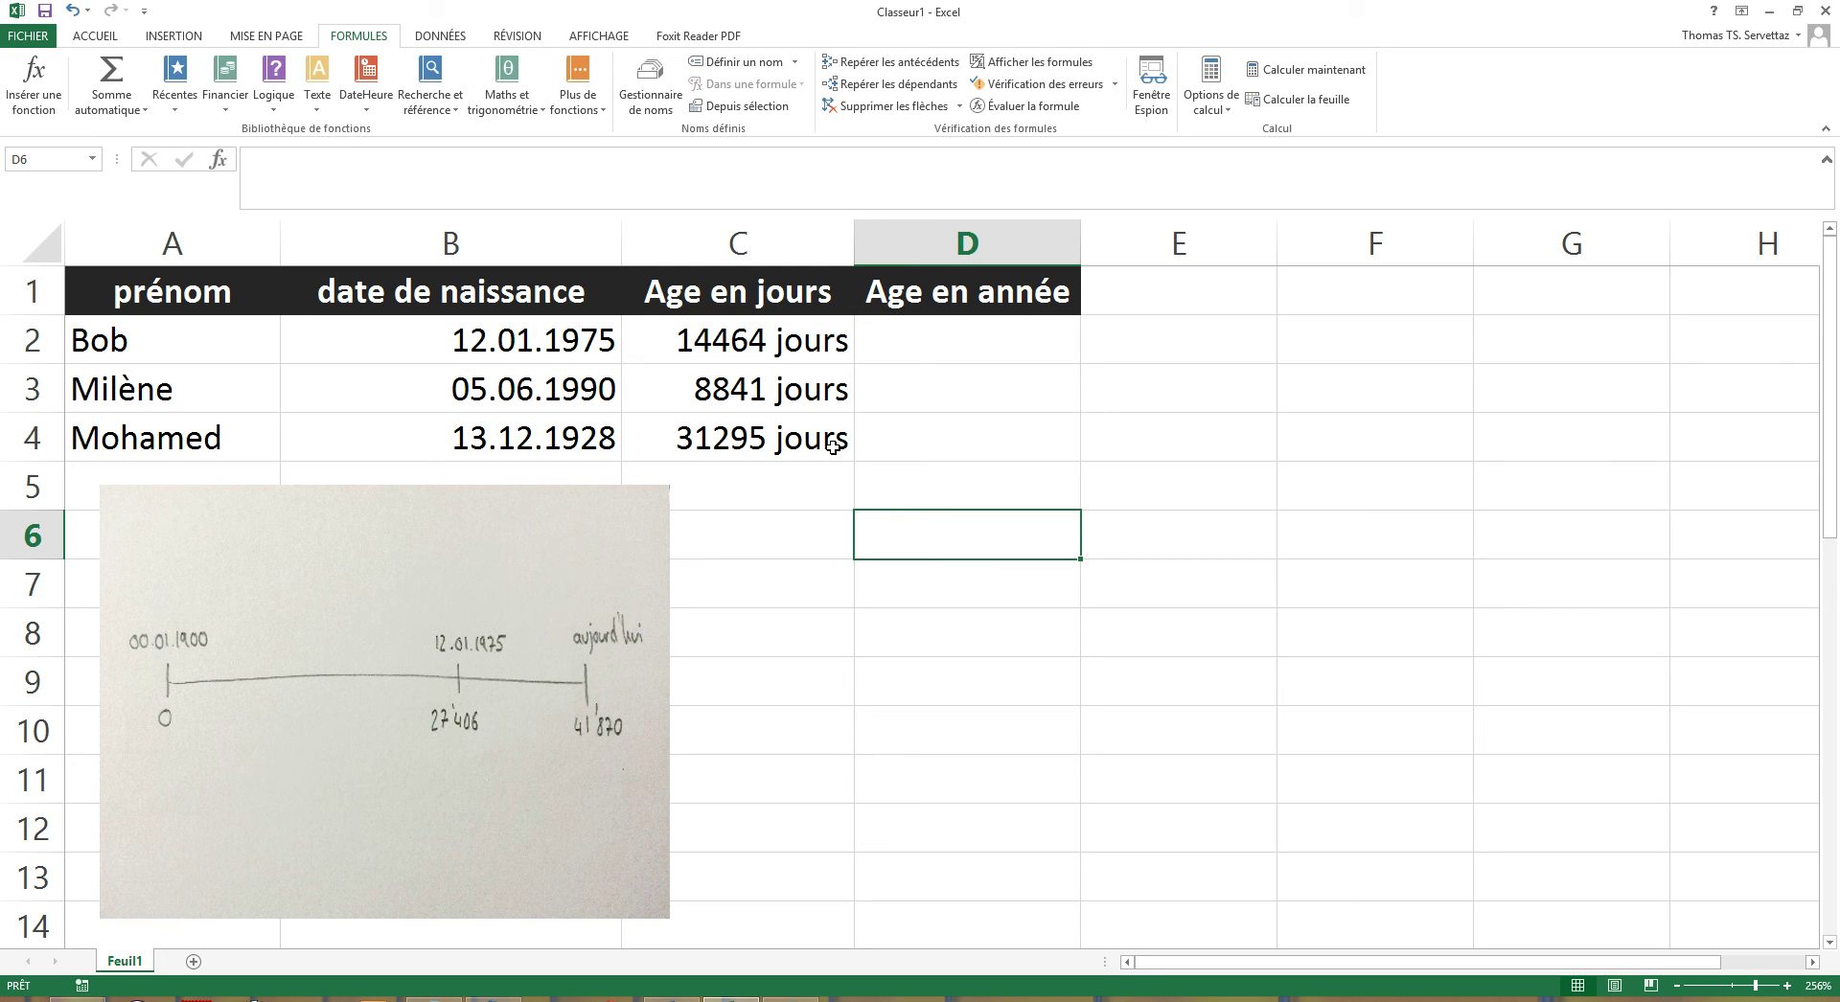
{"action": "type", "text": "365"}
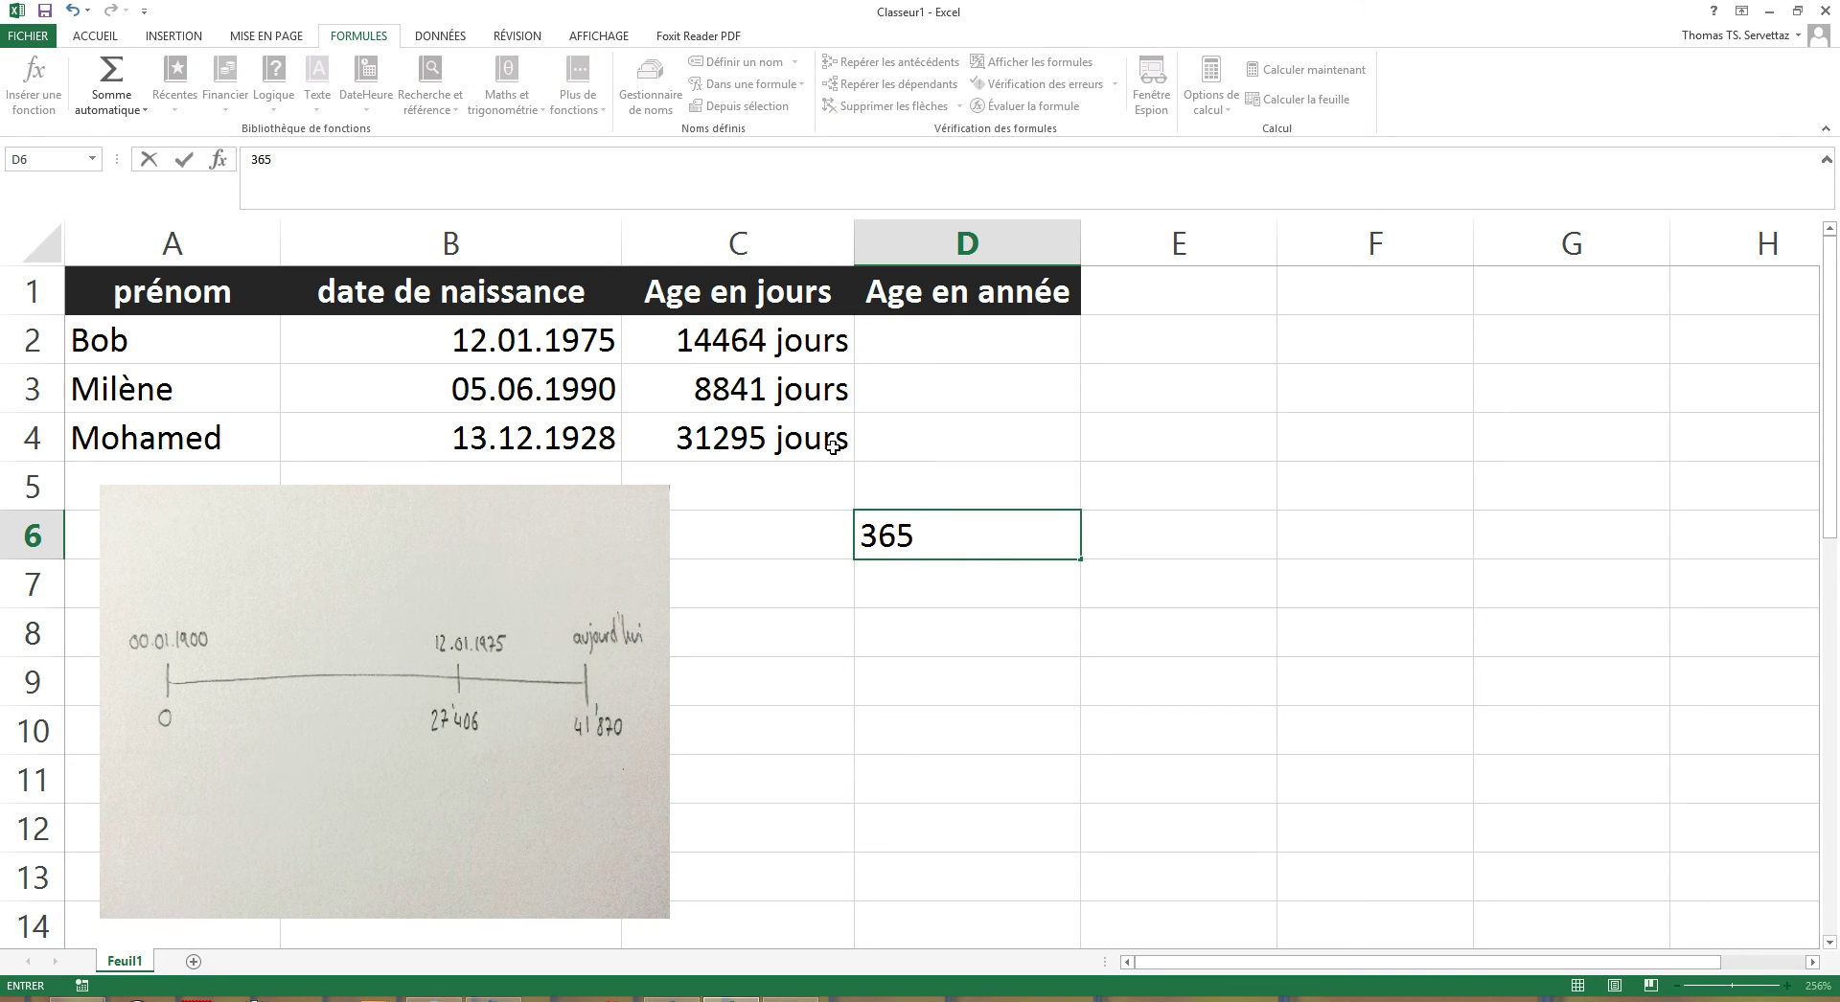
{"action": "key", "text": "Tab"}
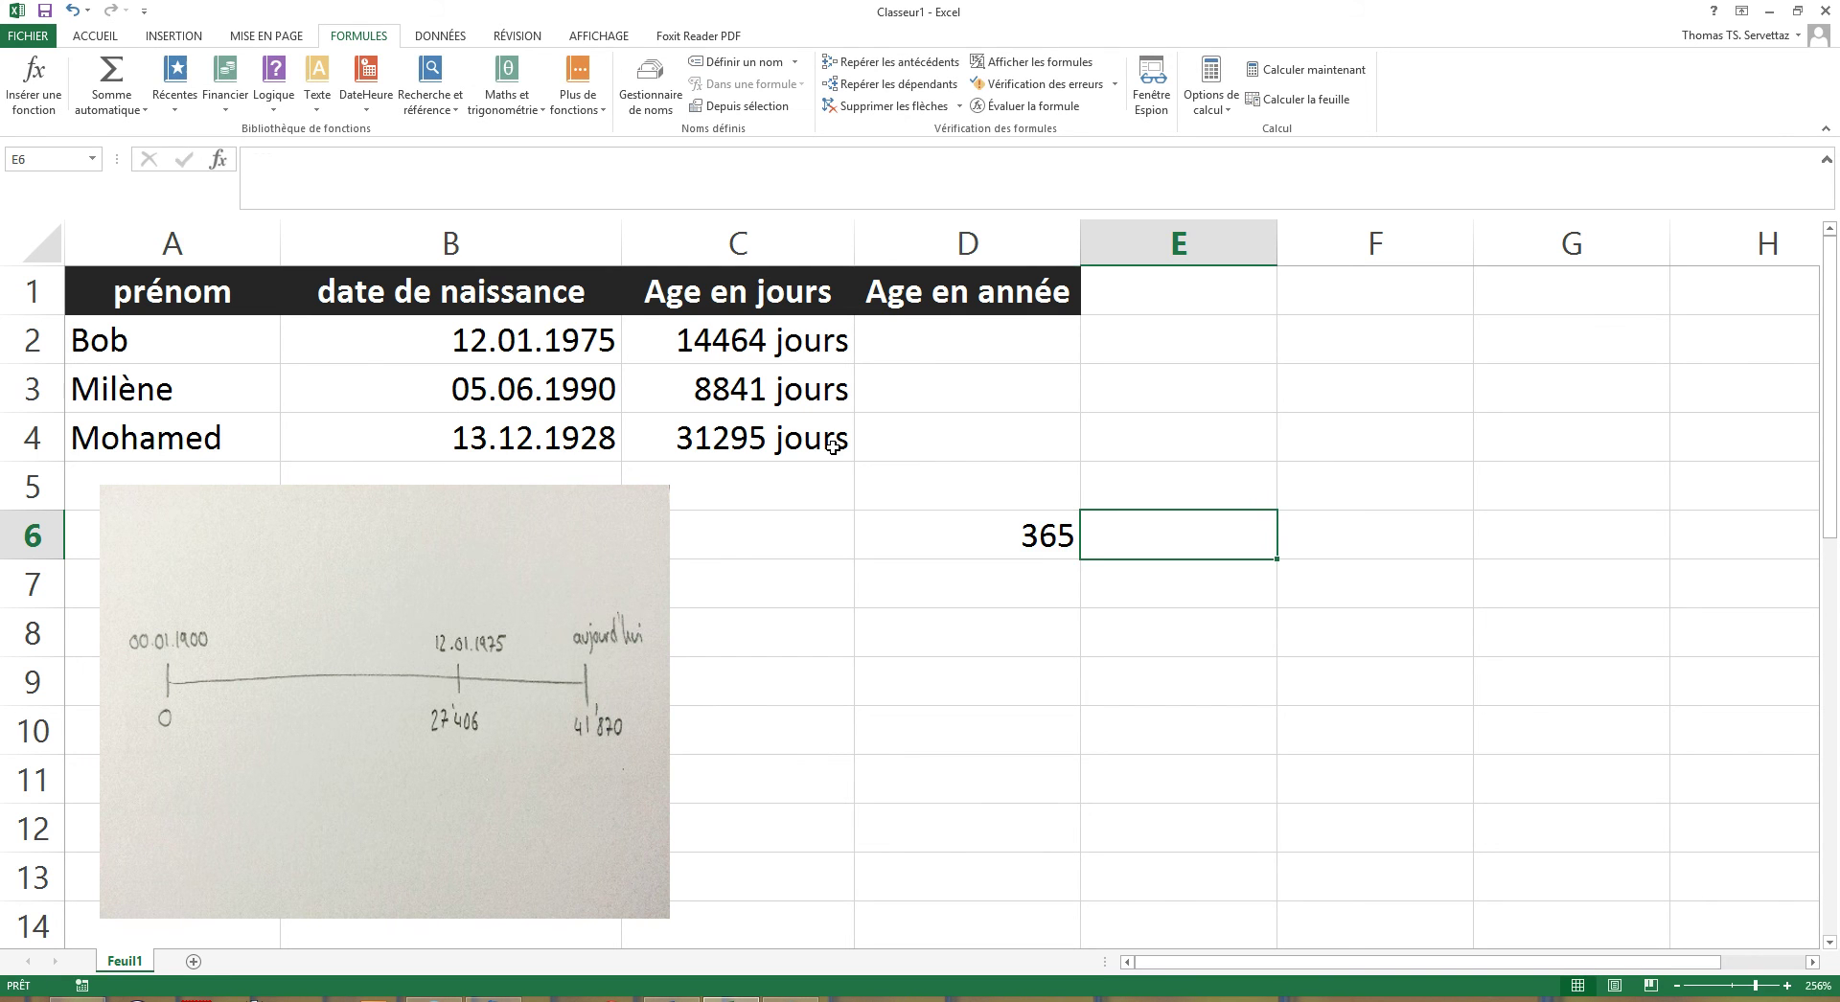
{"action": "key", "text": "Left"}
{"action": "key", "text": "F2"}
{"action": "key", "text": "BackSpace"}
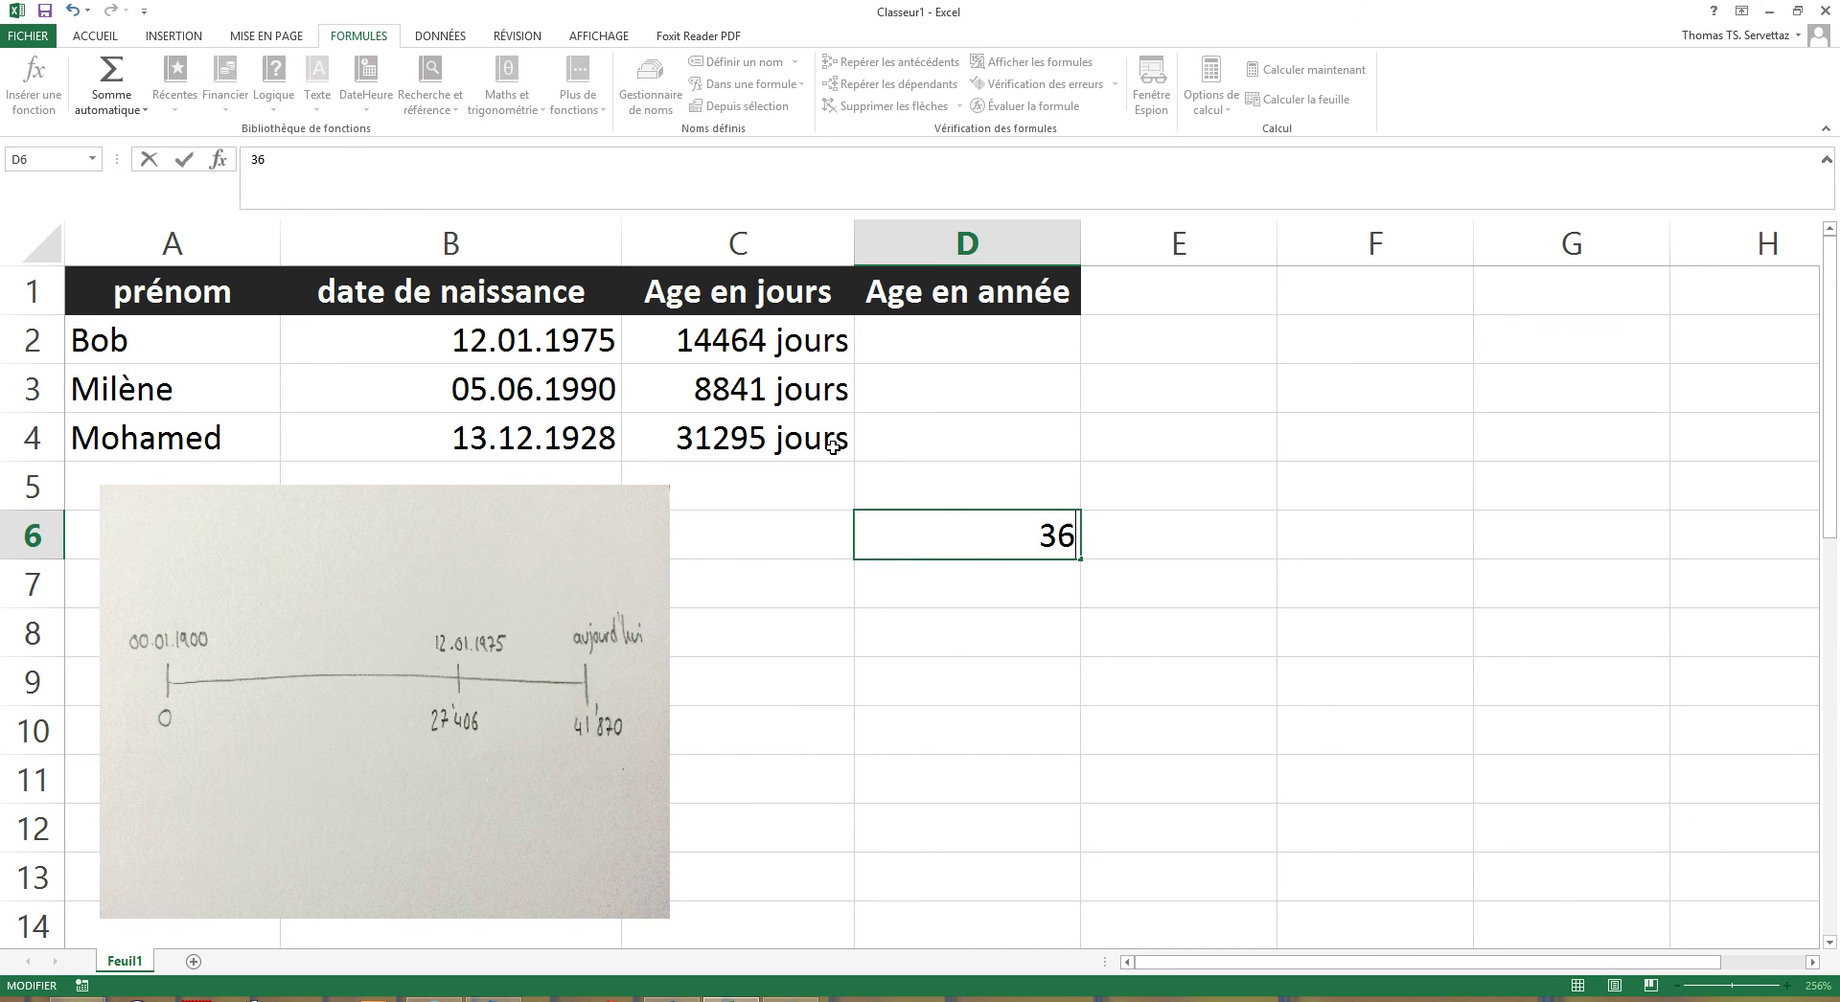
{"action": "type", "text": "6"}
{"action": "key", "text": "Return"}
{"action": "key", "text": "Up"}
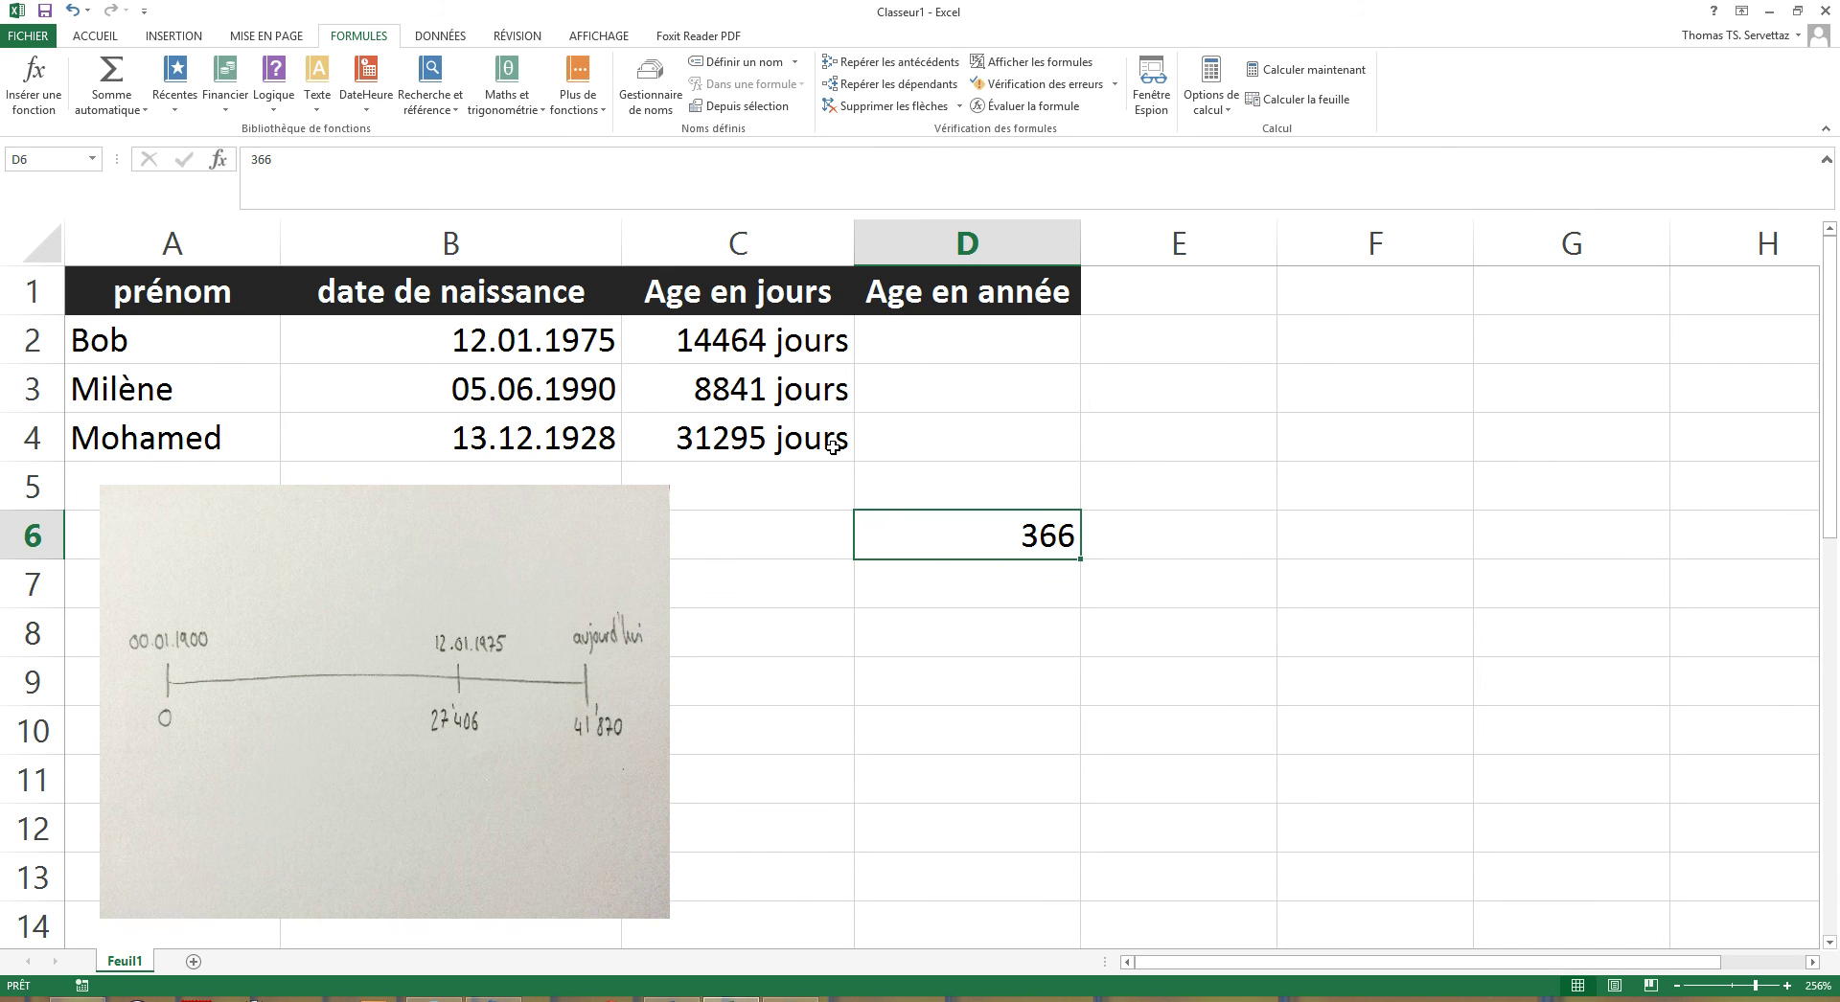
Enter 1 in cell E6 for the year and 14464 in cell D7 for the first person's age in days
{"action": "key", "text": "Right"}
{"action": "type", "text": "1"}
{"action": "key", "text": "Return"}
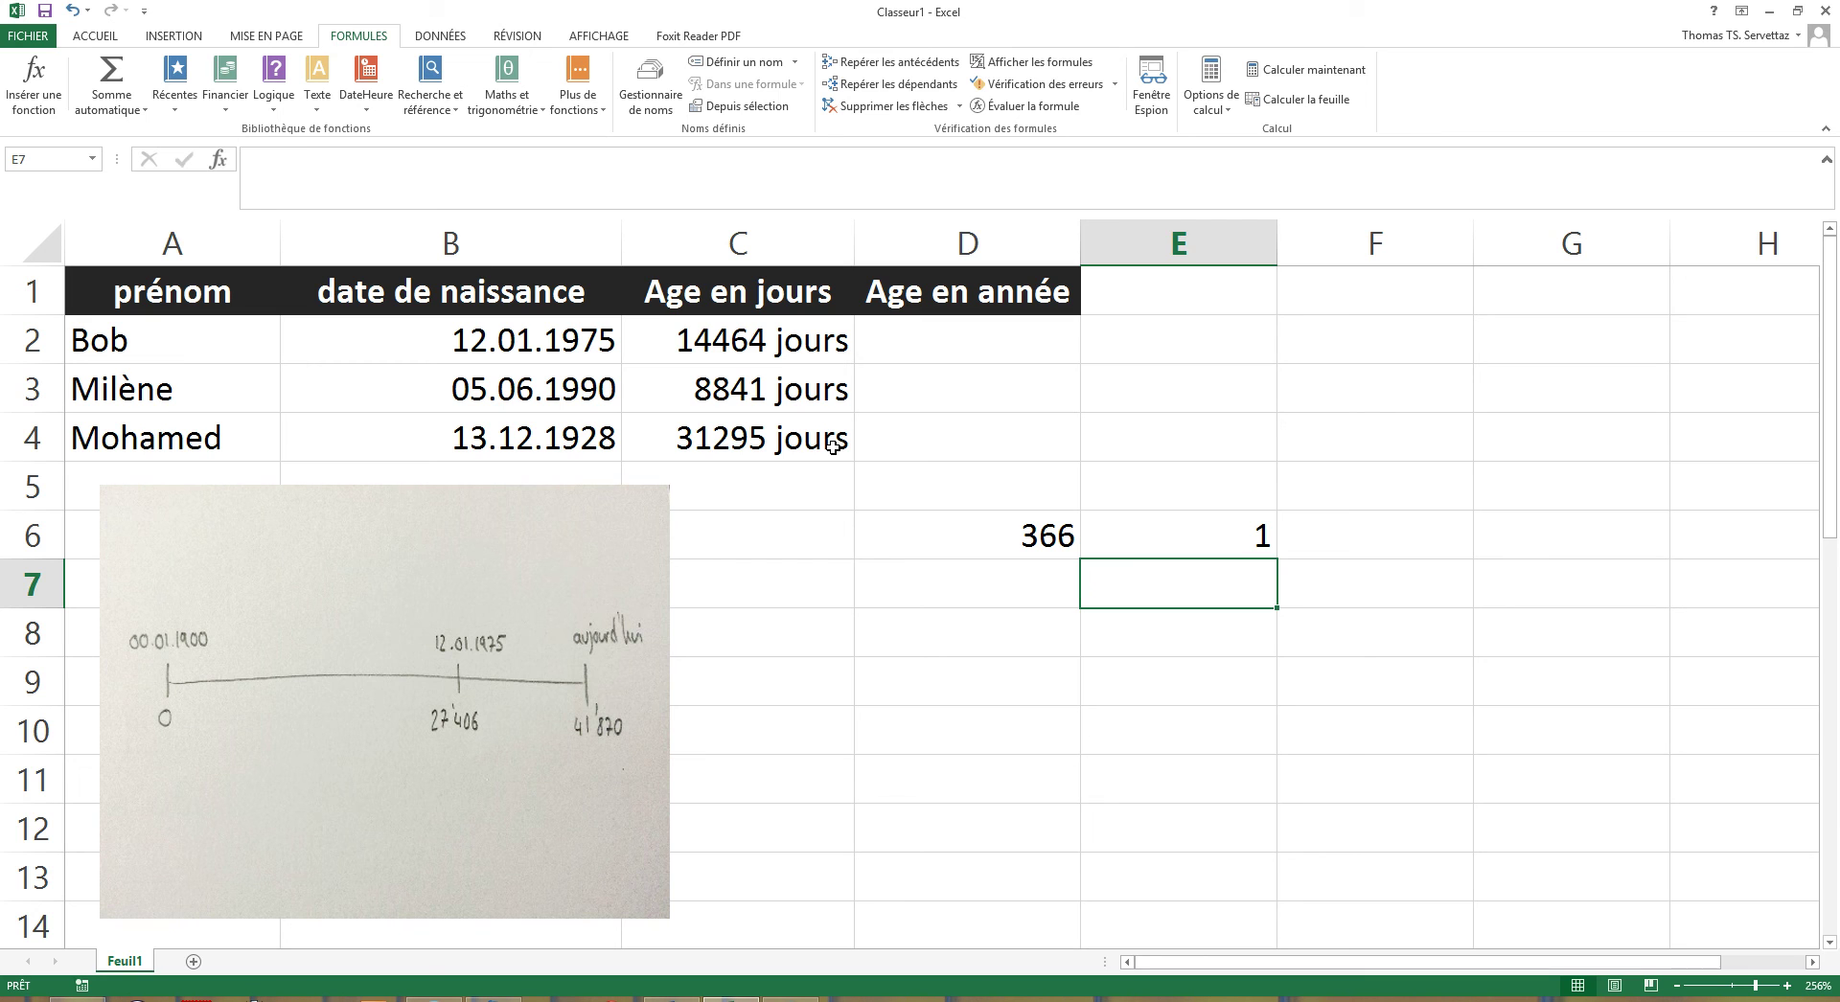
{"action": "key", "text": "Left"}
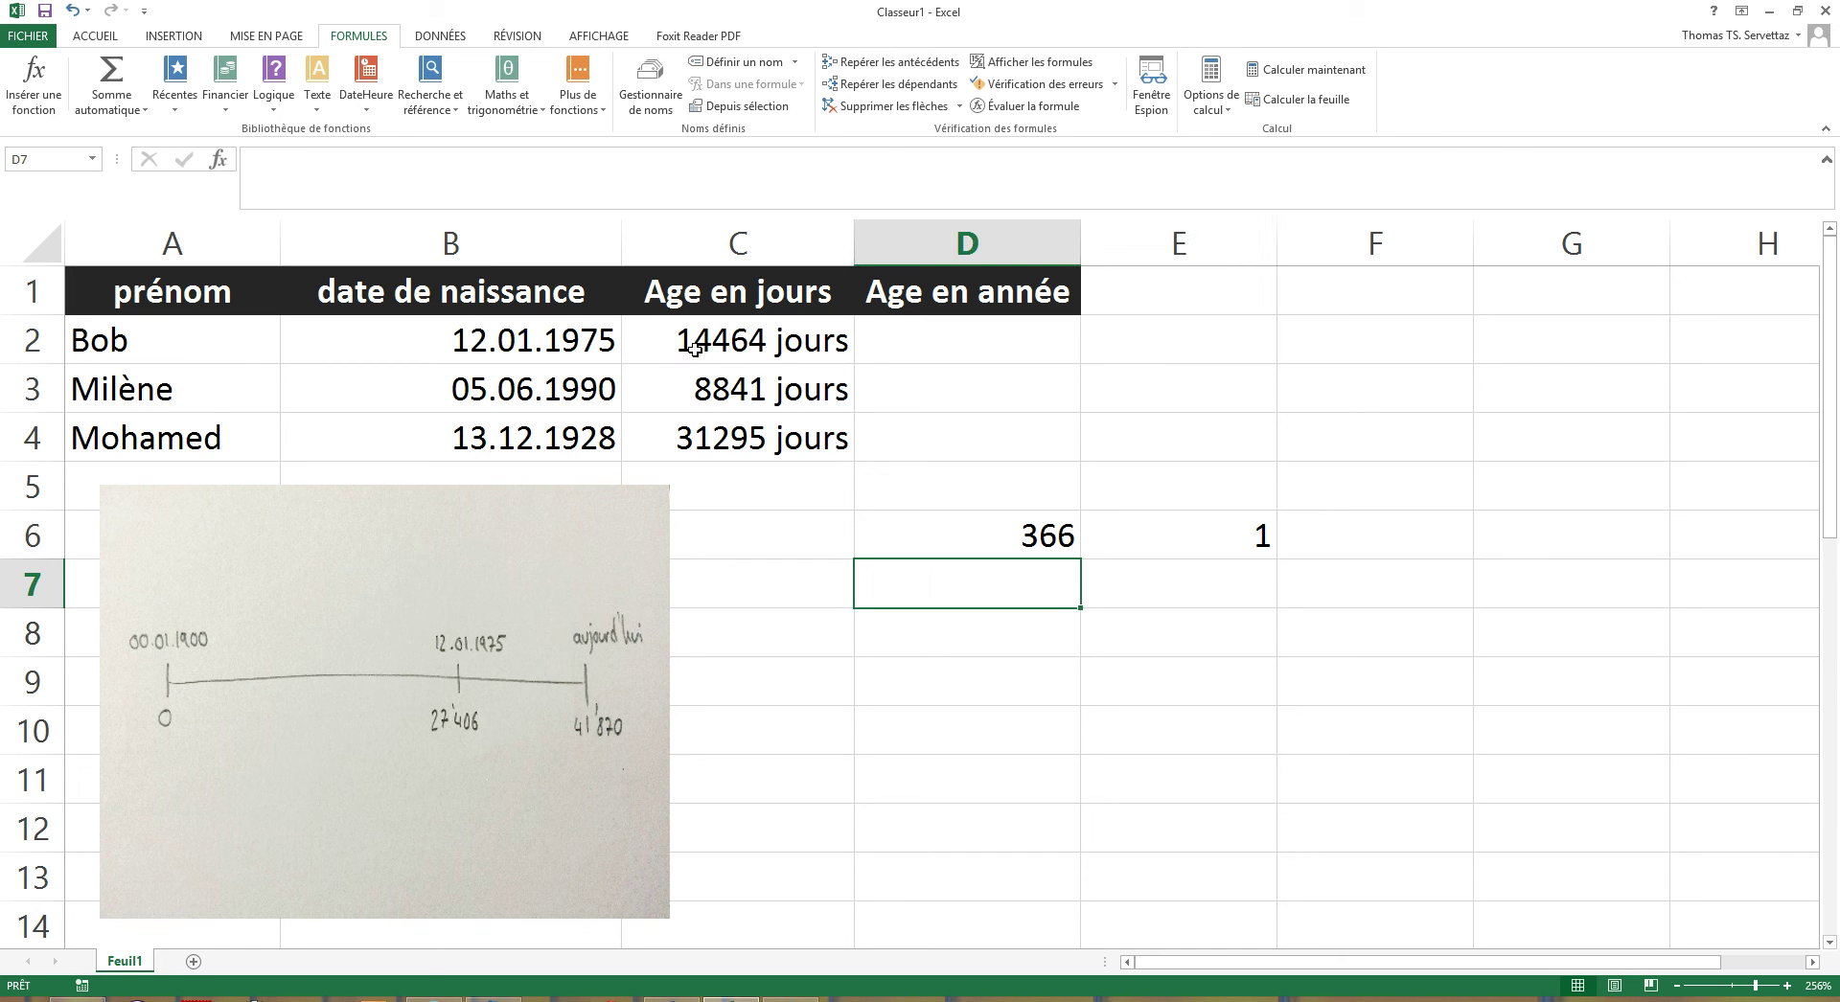
{"action": "type", "text": "14"}
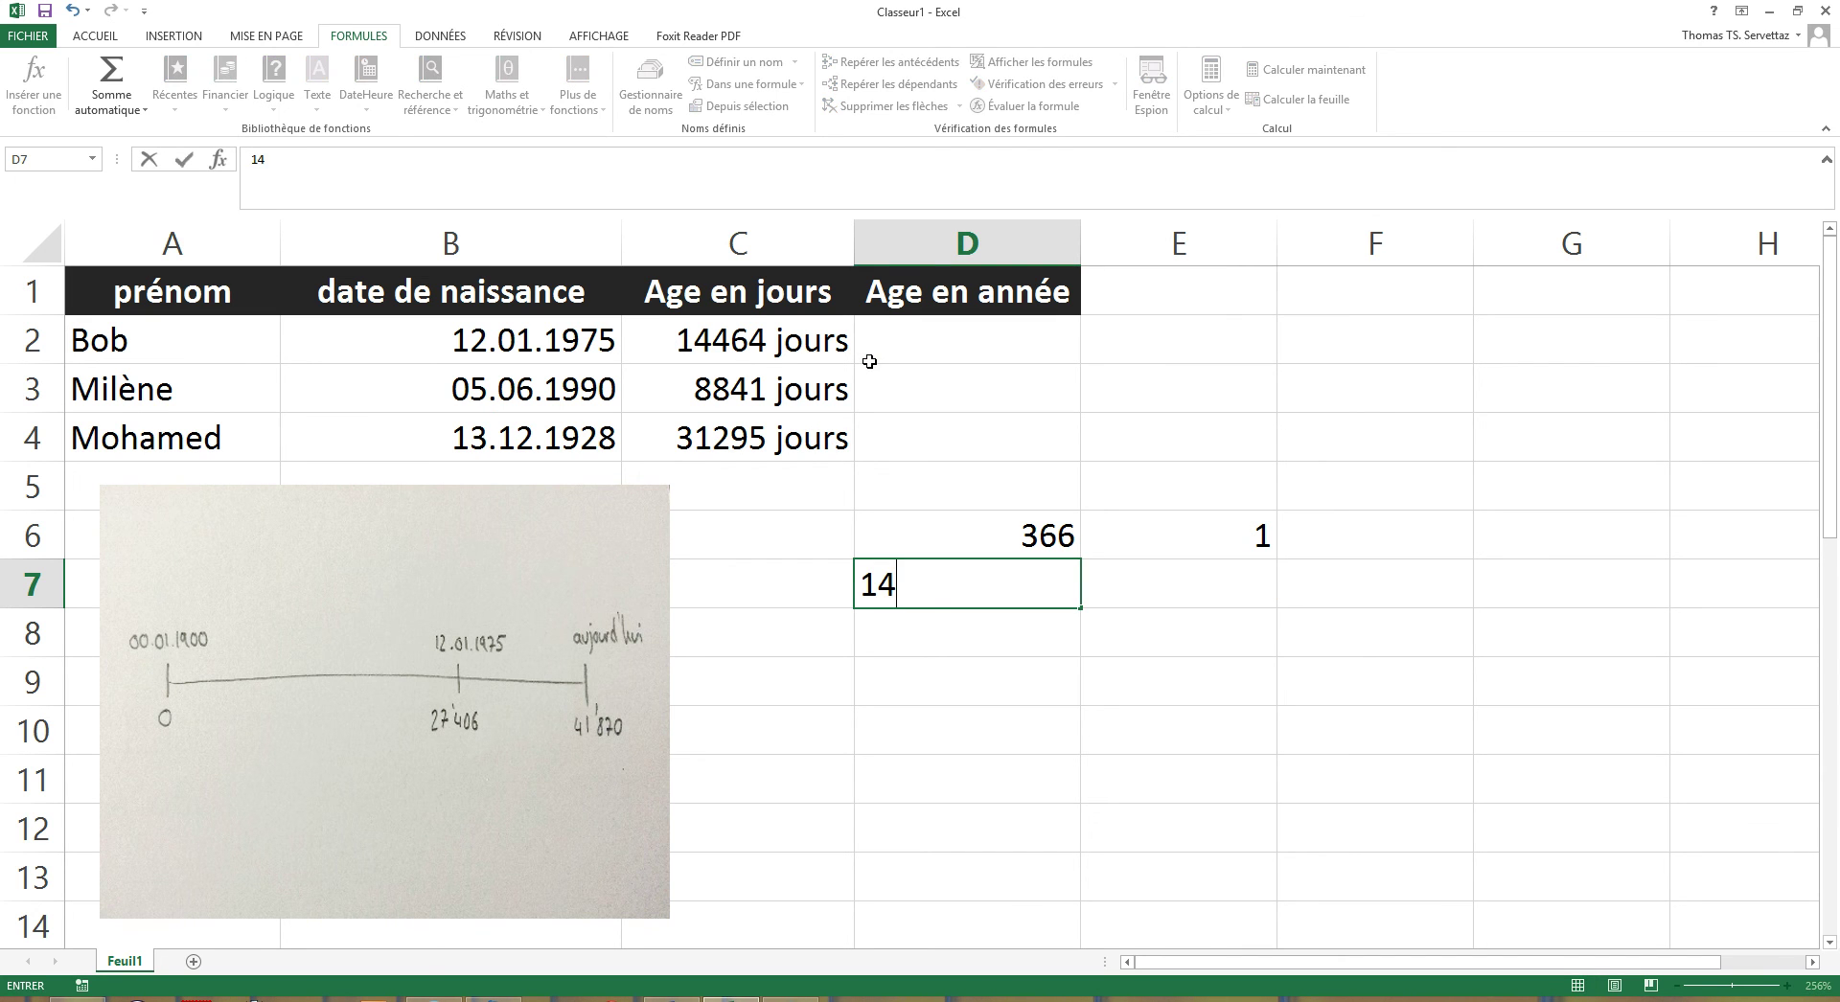
{"action": "type", "text": "464"}
{"action": "key", "text": "Tab"}
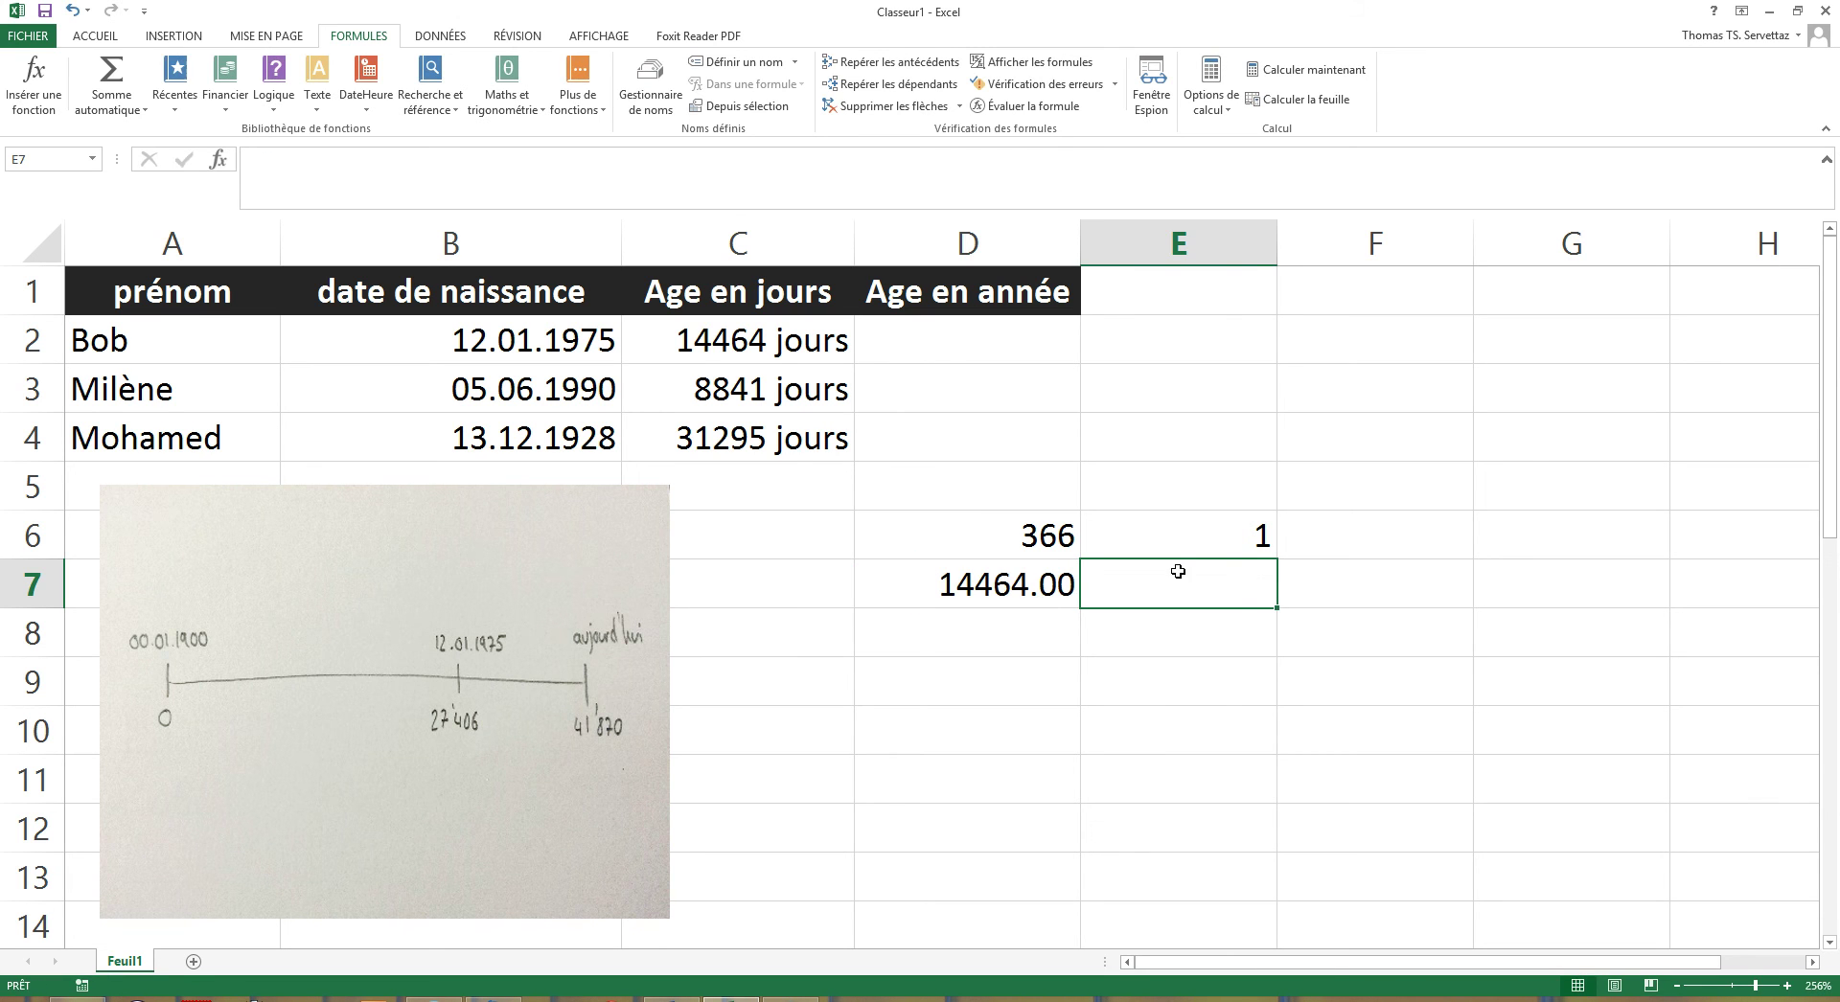
Enter the rule-of-three formula =D7*E6/D6 in cell E7 to convert the days into years
{"action": "left_click", "coordinate": [1006, 589]}
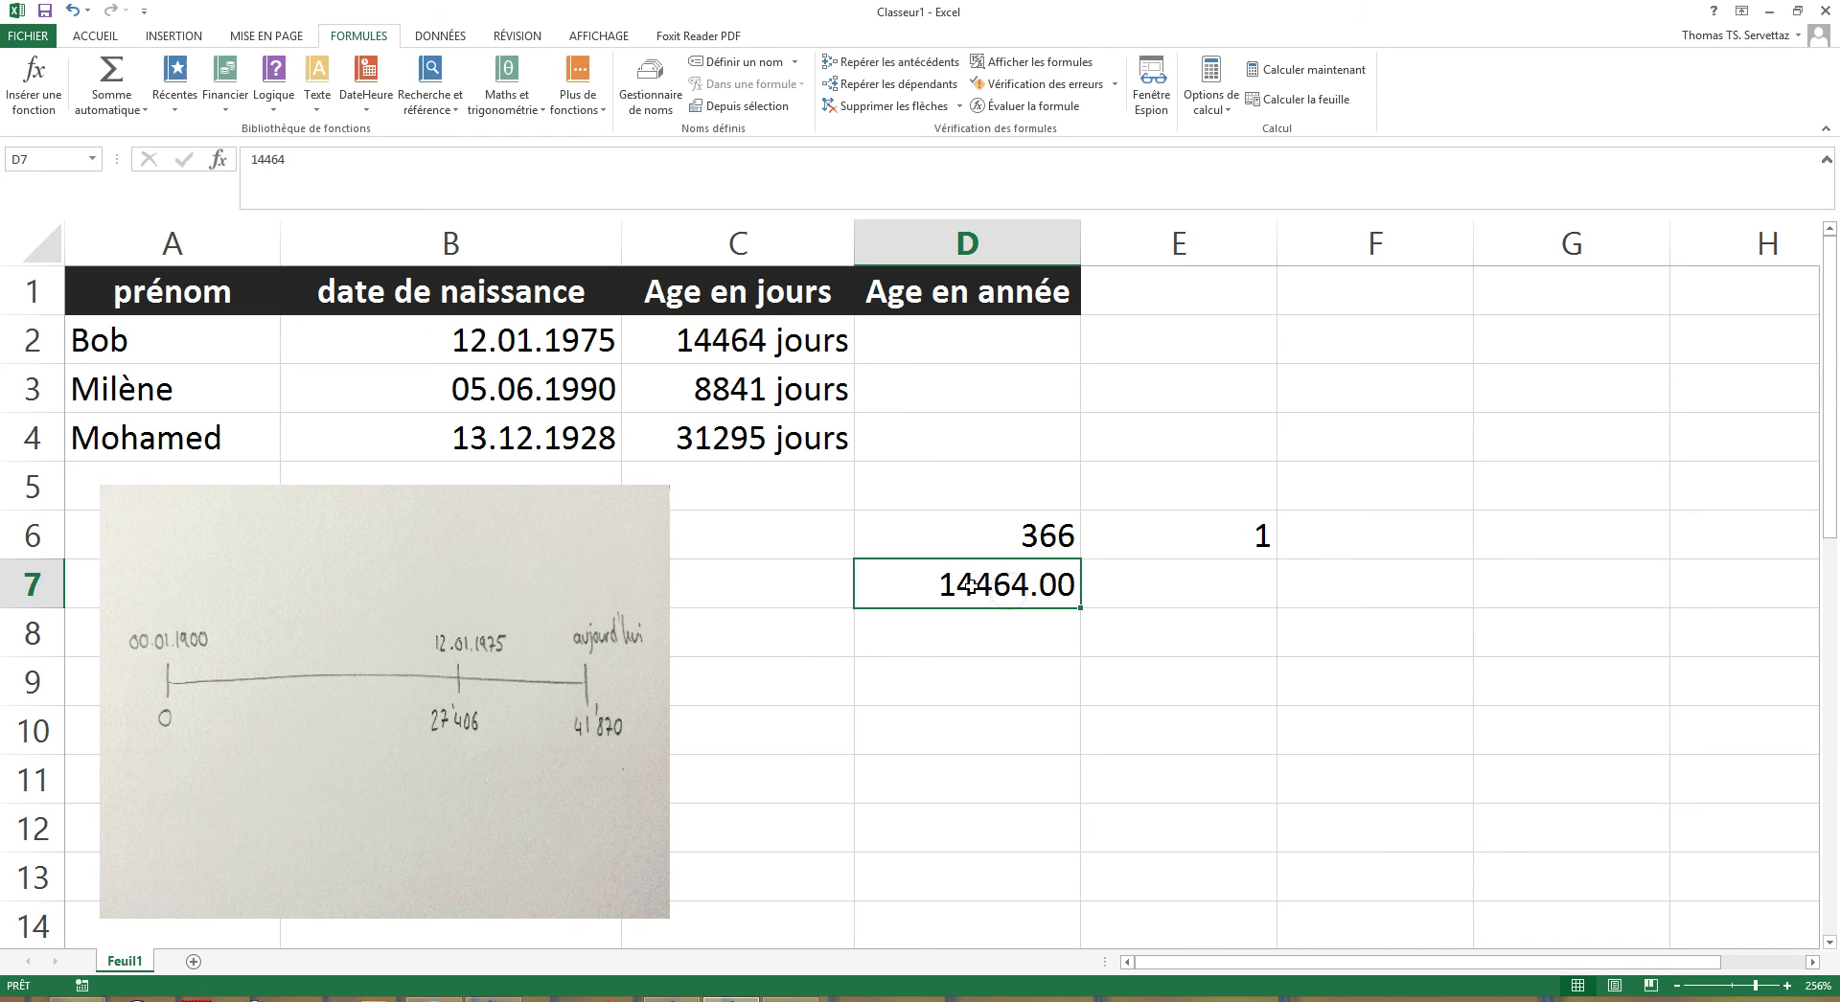
{"action": "left_click", "coordinate": [1134, 549]}
{"action": "left_click", "coordinate": [1017, 536]}
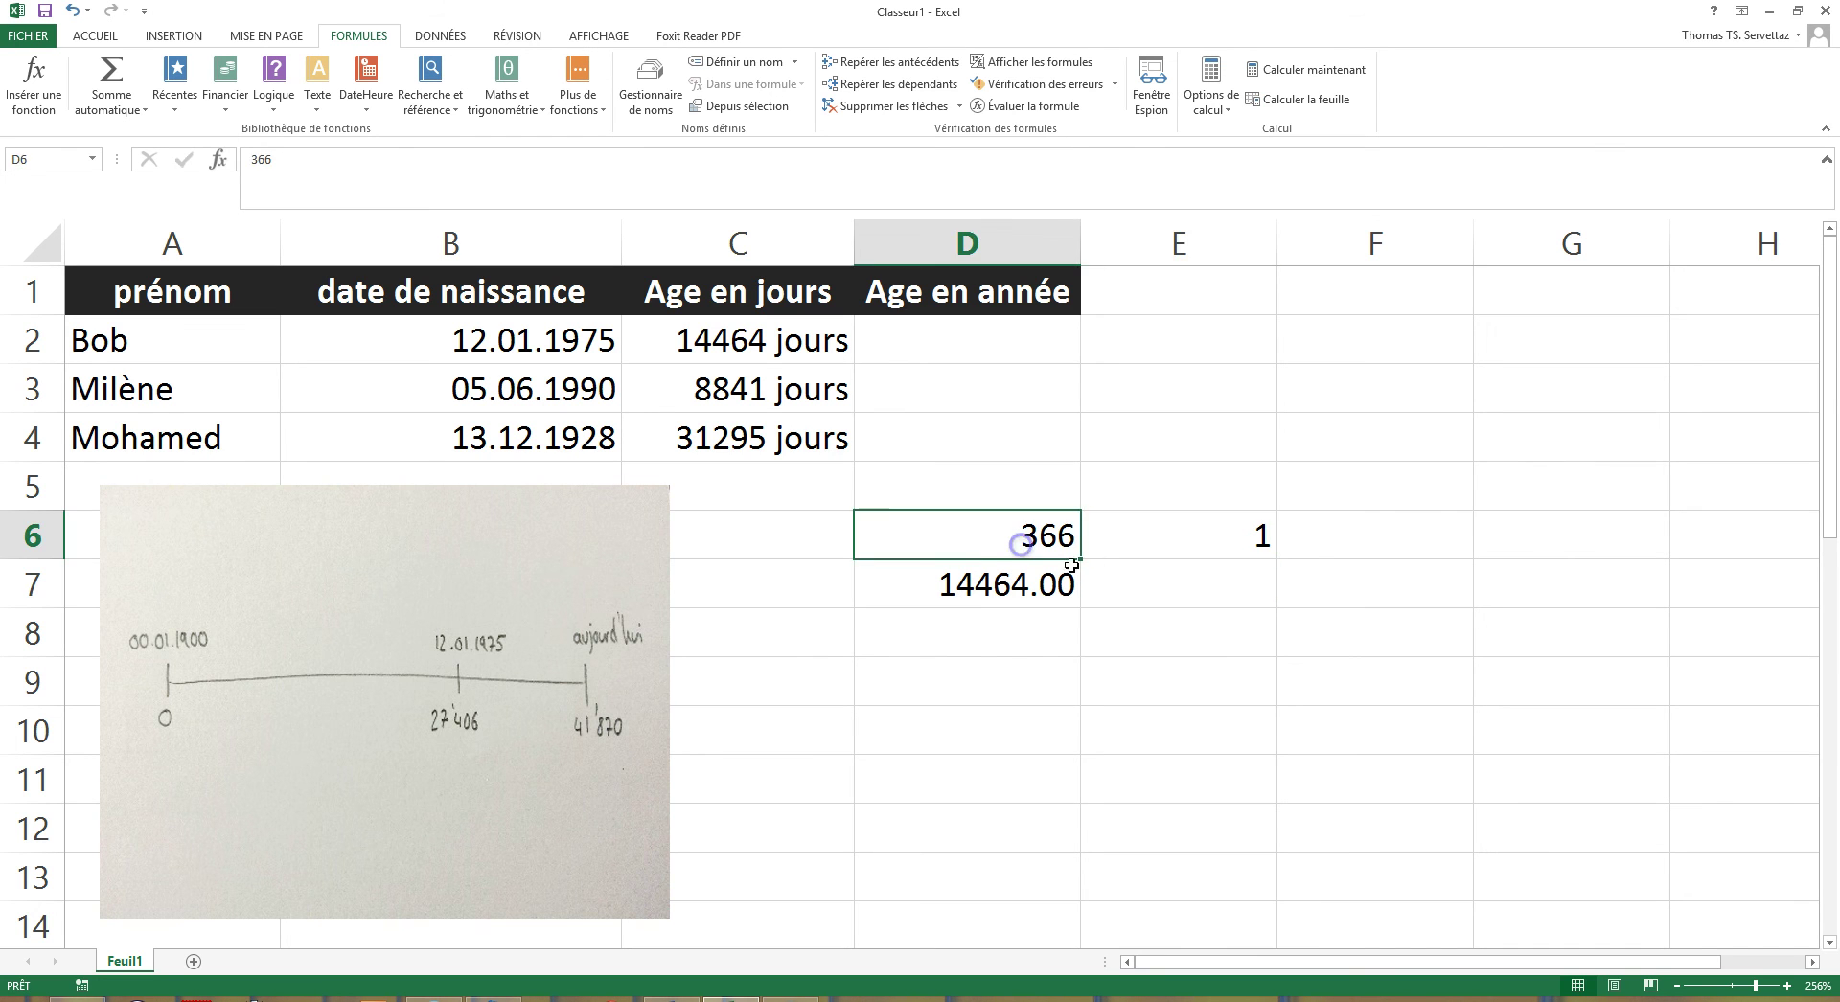
{"action": "left_click", "coordinate": [1150, 582]}
{"action": "type", "text": "="}
{"action": "left_click", "coordinate": [976, 593]}
{"action": "type", "text": "*"}
{"action": "left_click", "coordinate": [1156, 529]}
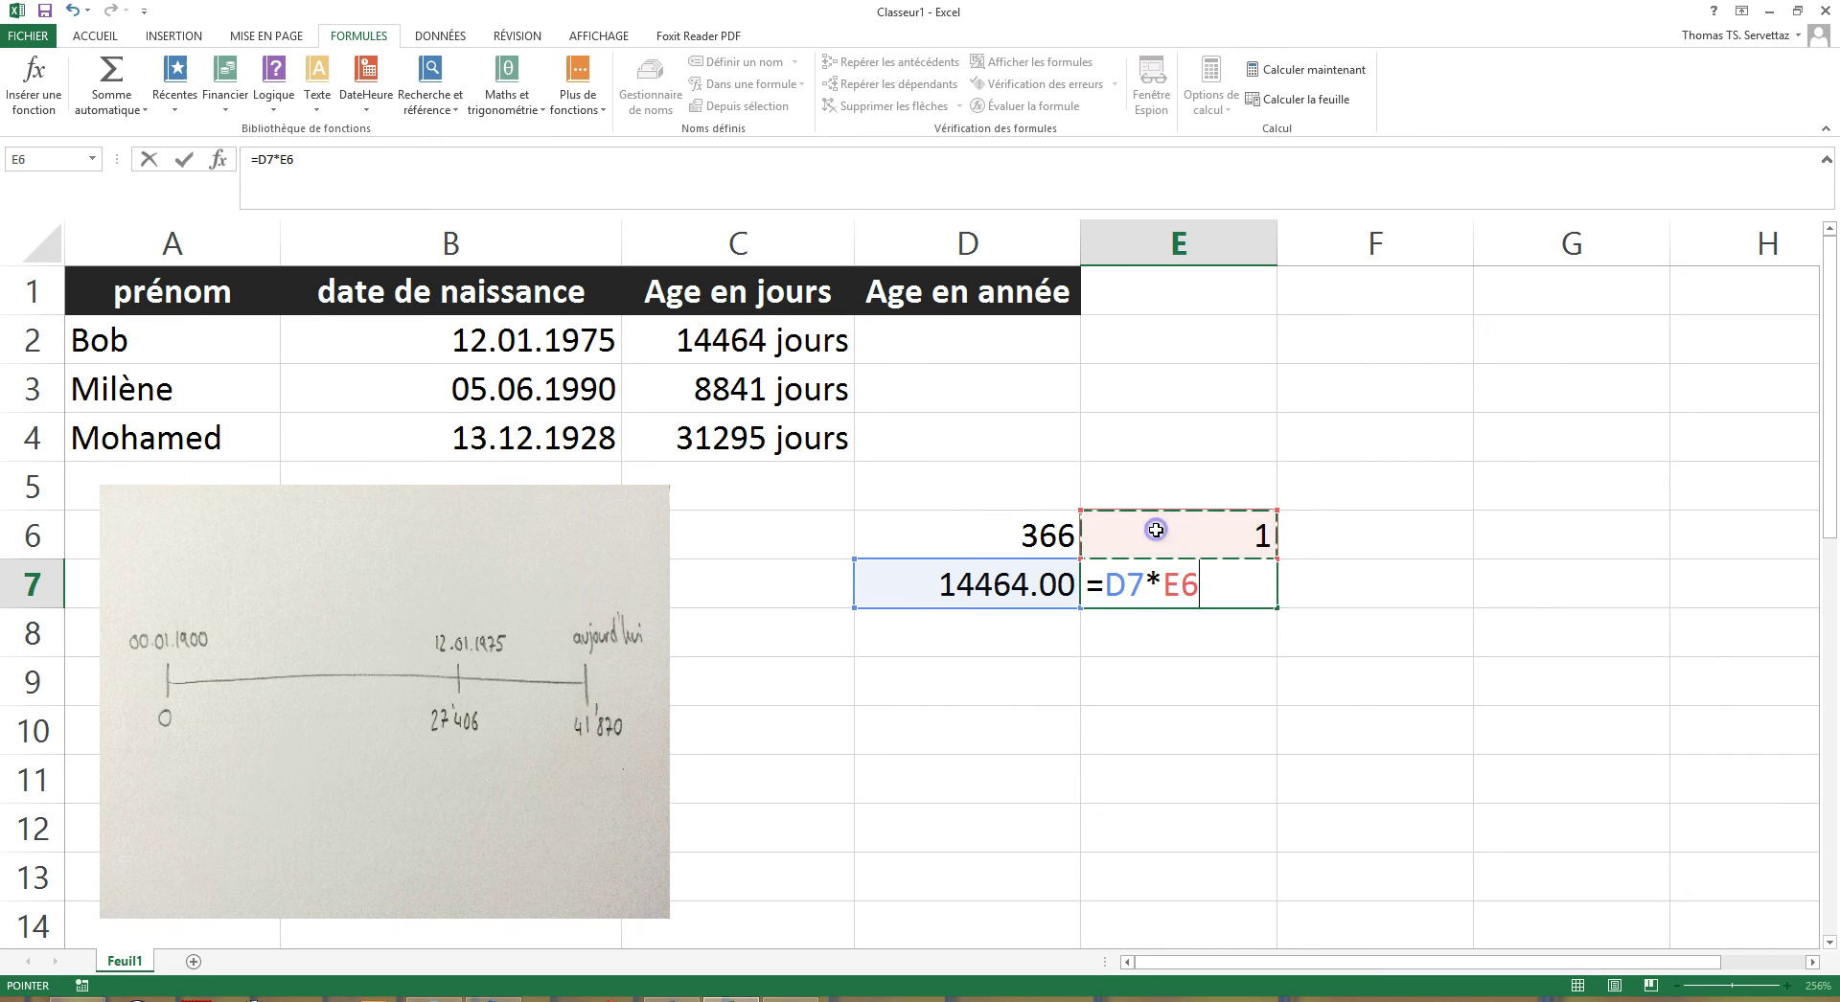
{"action": "type", "text": "/"}
{"action": "left_click", "coordinate": [1014, 542]}
{"action": "key", "text": "Return"}
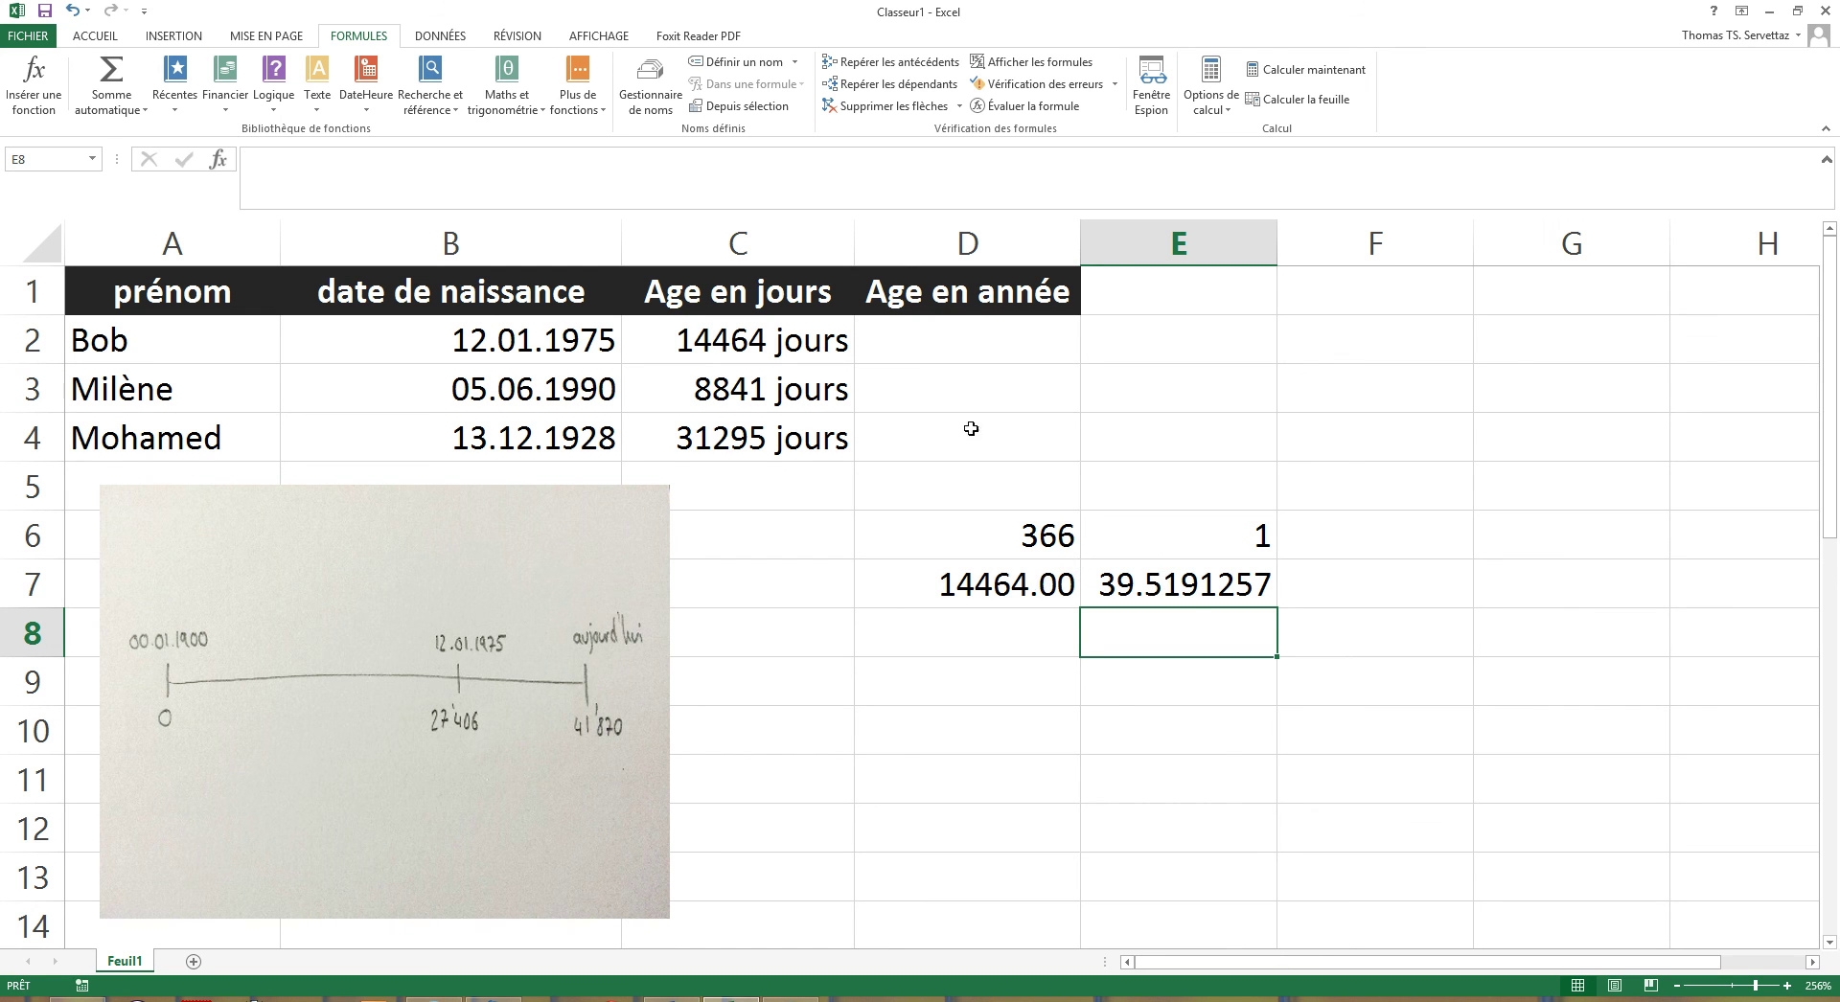
Enter the formula =C2/366 in cell D2 to calculate the first person's age in years
{"action": "left_click", "coordinate": [967, 345]}
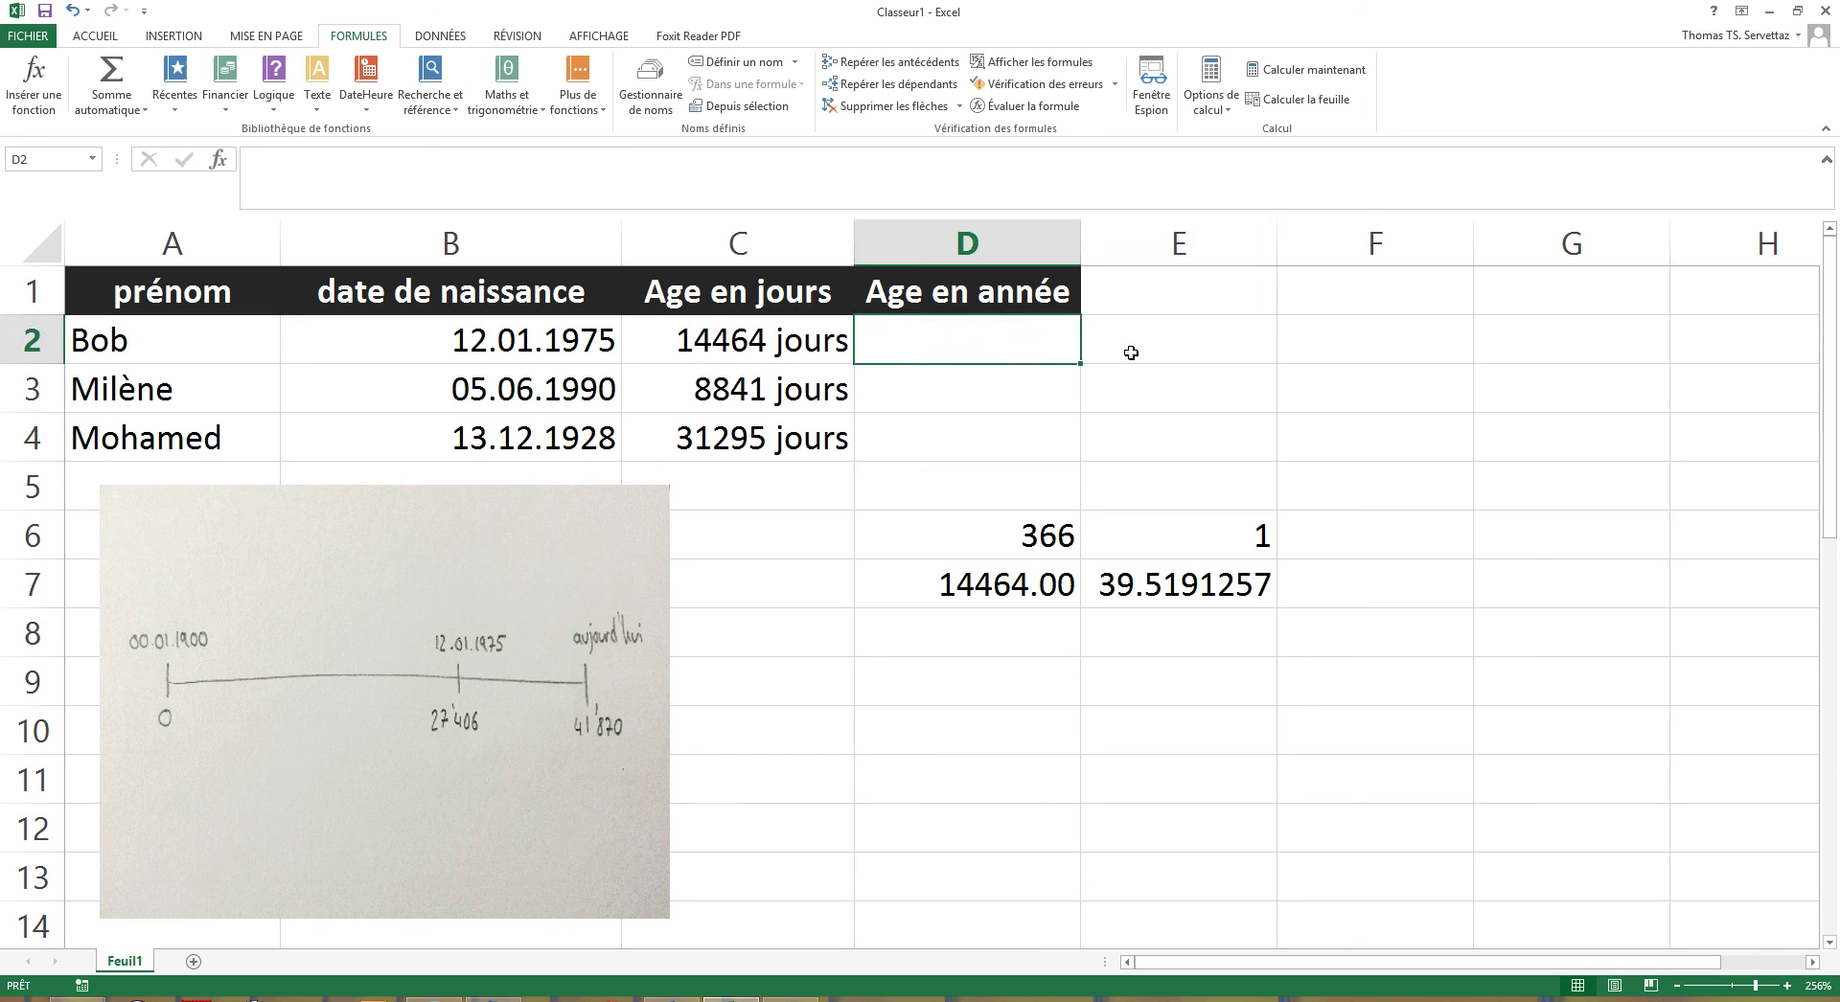
{"action": "type", "text": "="}
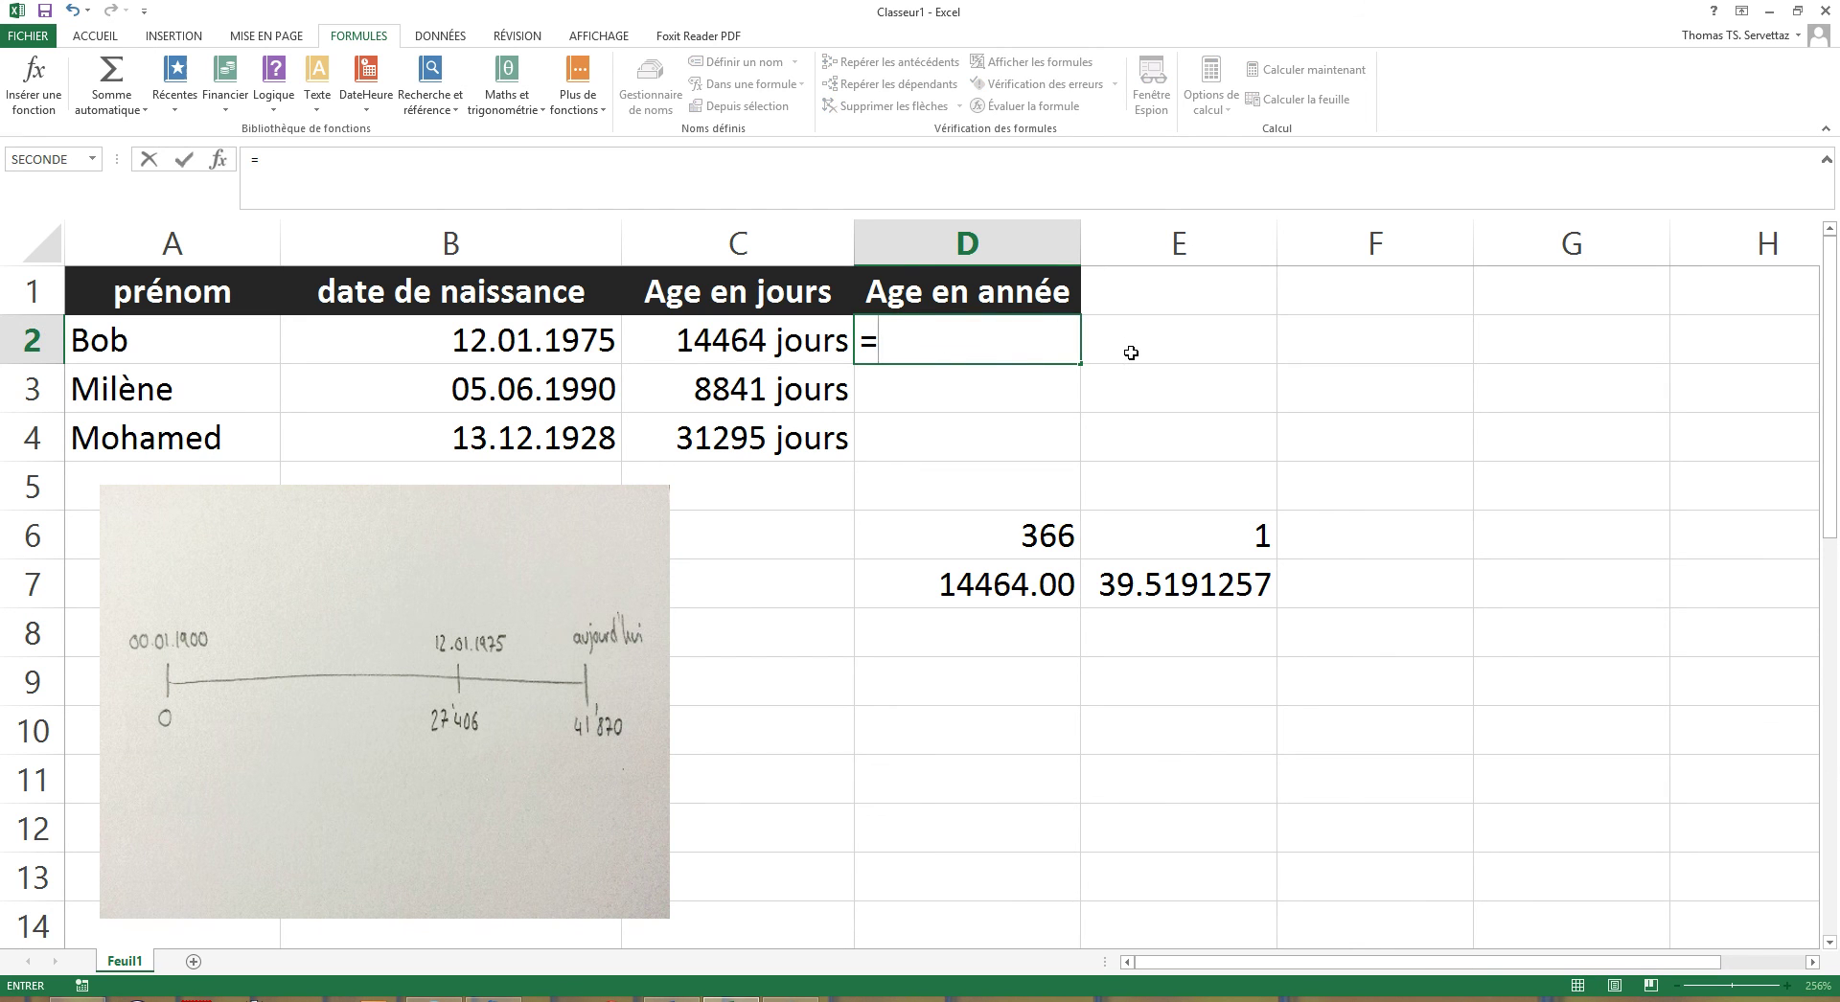
{"action": "left_click", "coordinate": [740, 342]}
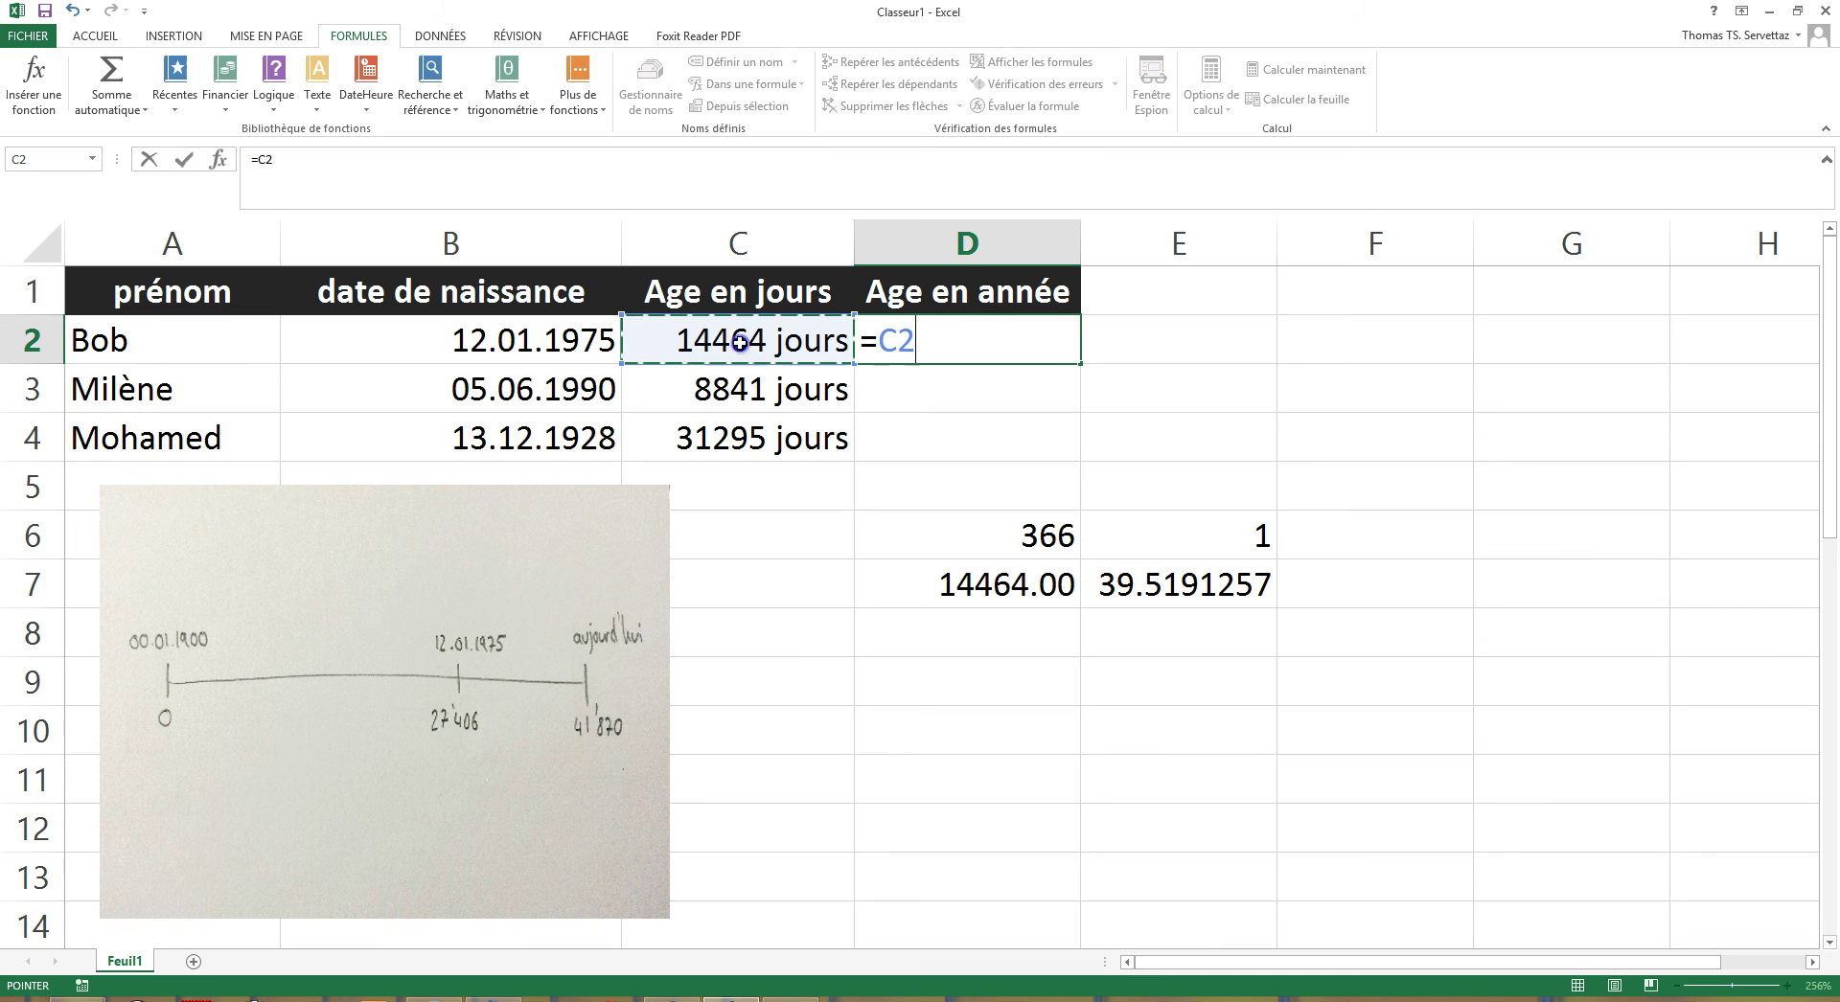
{"action": "type", "text": "/366"}
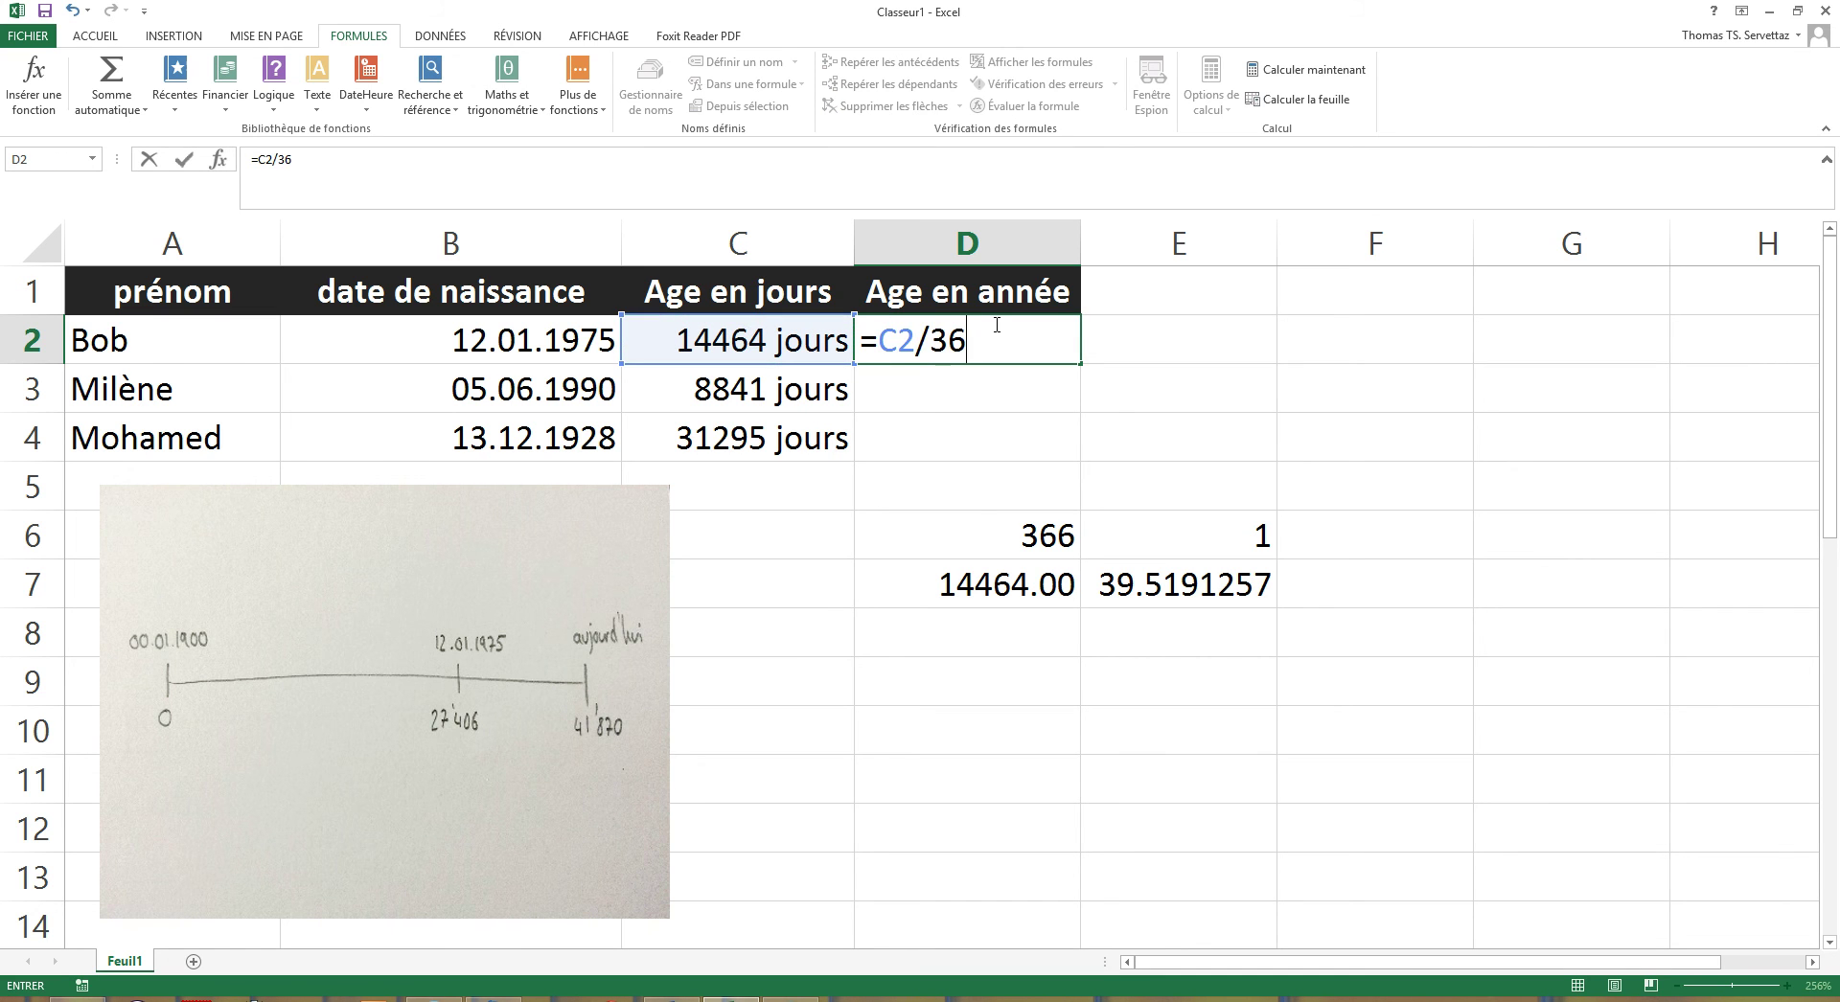
{"action": "key", "text": "Return"}
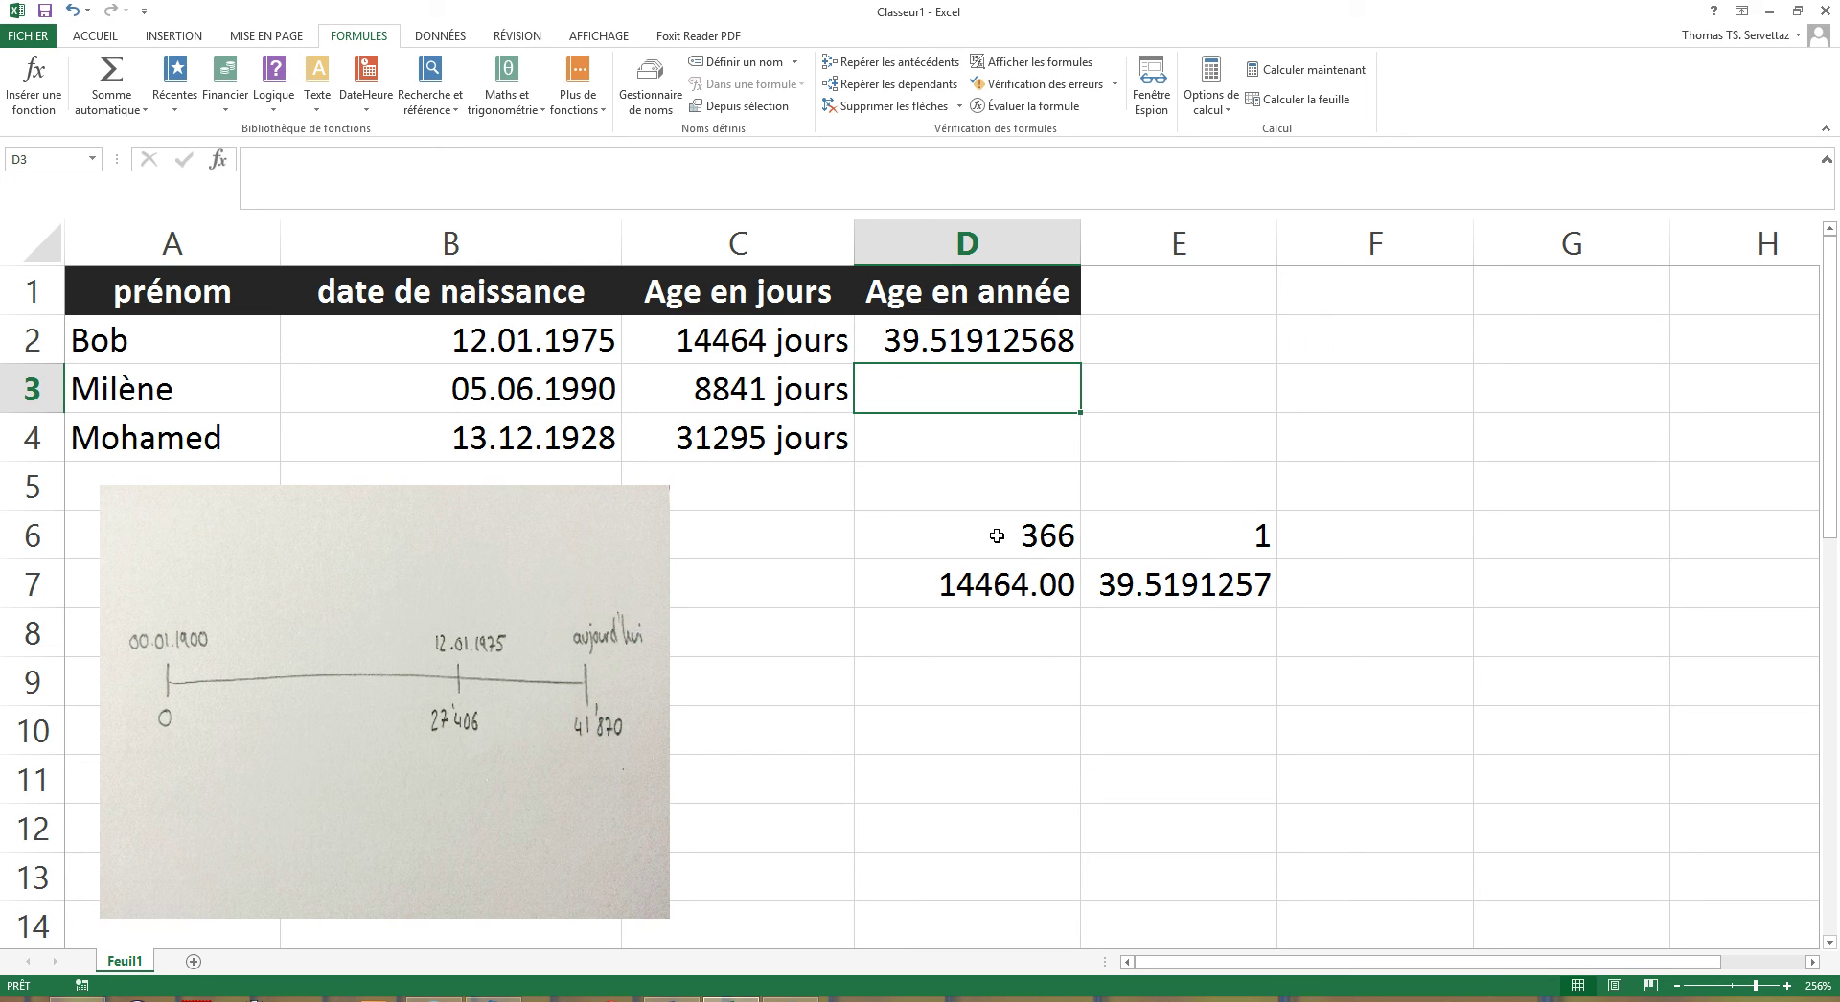
Clear the rule-of-three working values from cells D6:E7
{"action": "left_click_drag", "start_coordinate": [999, 535], "coordinate": [1188, 595]}
{"action": "key", "text": "Delete"}
{"action": "left_click", "coordinate": [1368, 702]}
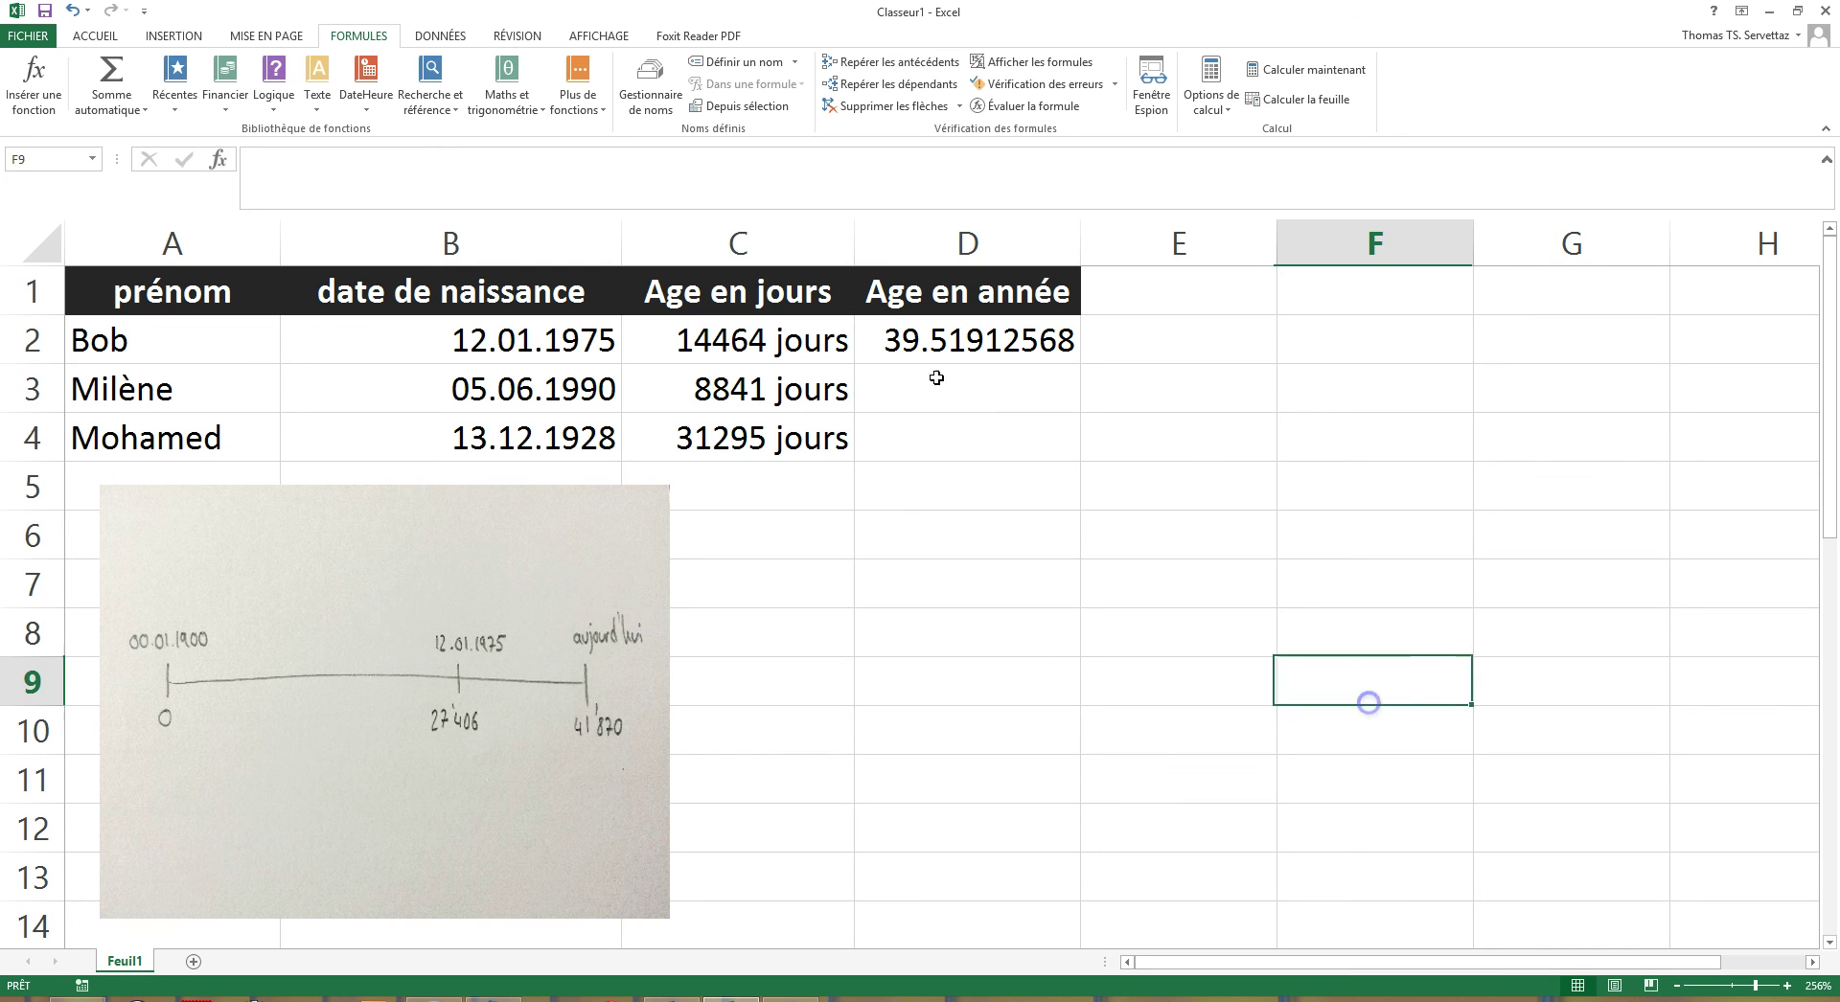
Copy the age-in-years formula from cell D2 down to D4
{"action": "left_click", "coordinate": [1060, 342]}
{"action": "left_click_drag", "start_coordinate": [1079, 364], "coordinate": [1065, 463]}
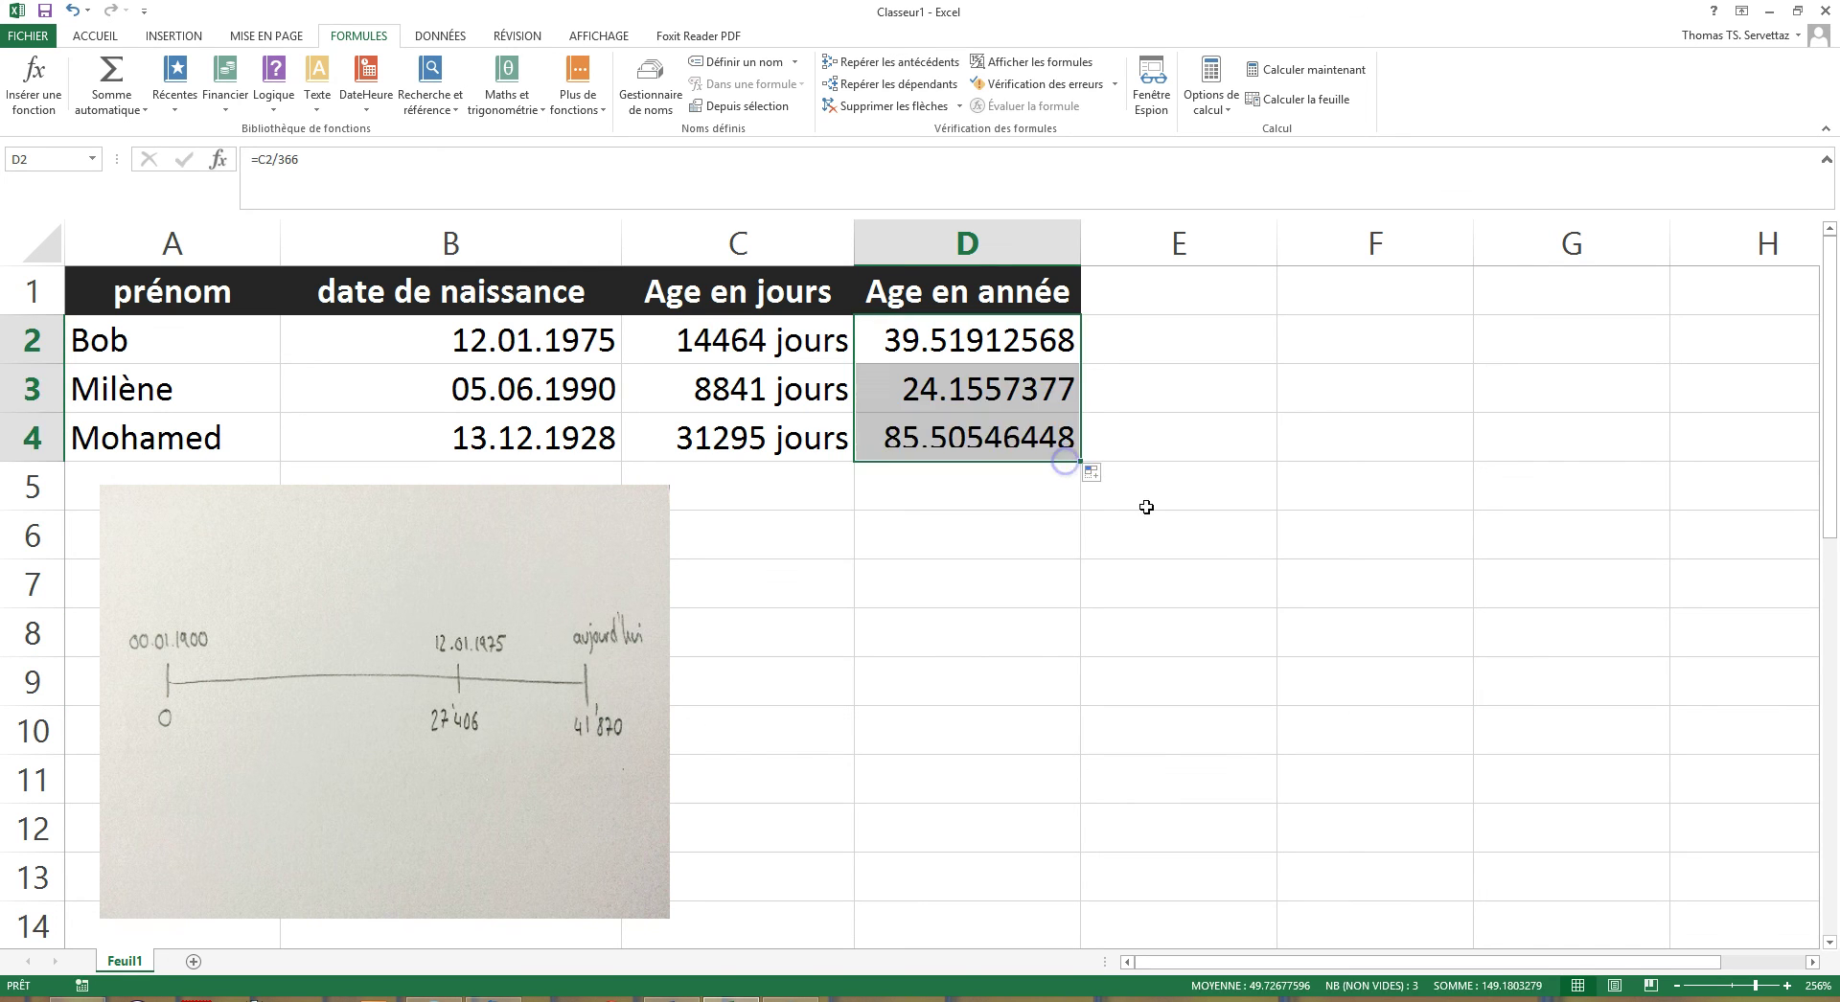
{"action": "left_click", "coordinate": [1223, 615]}
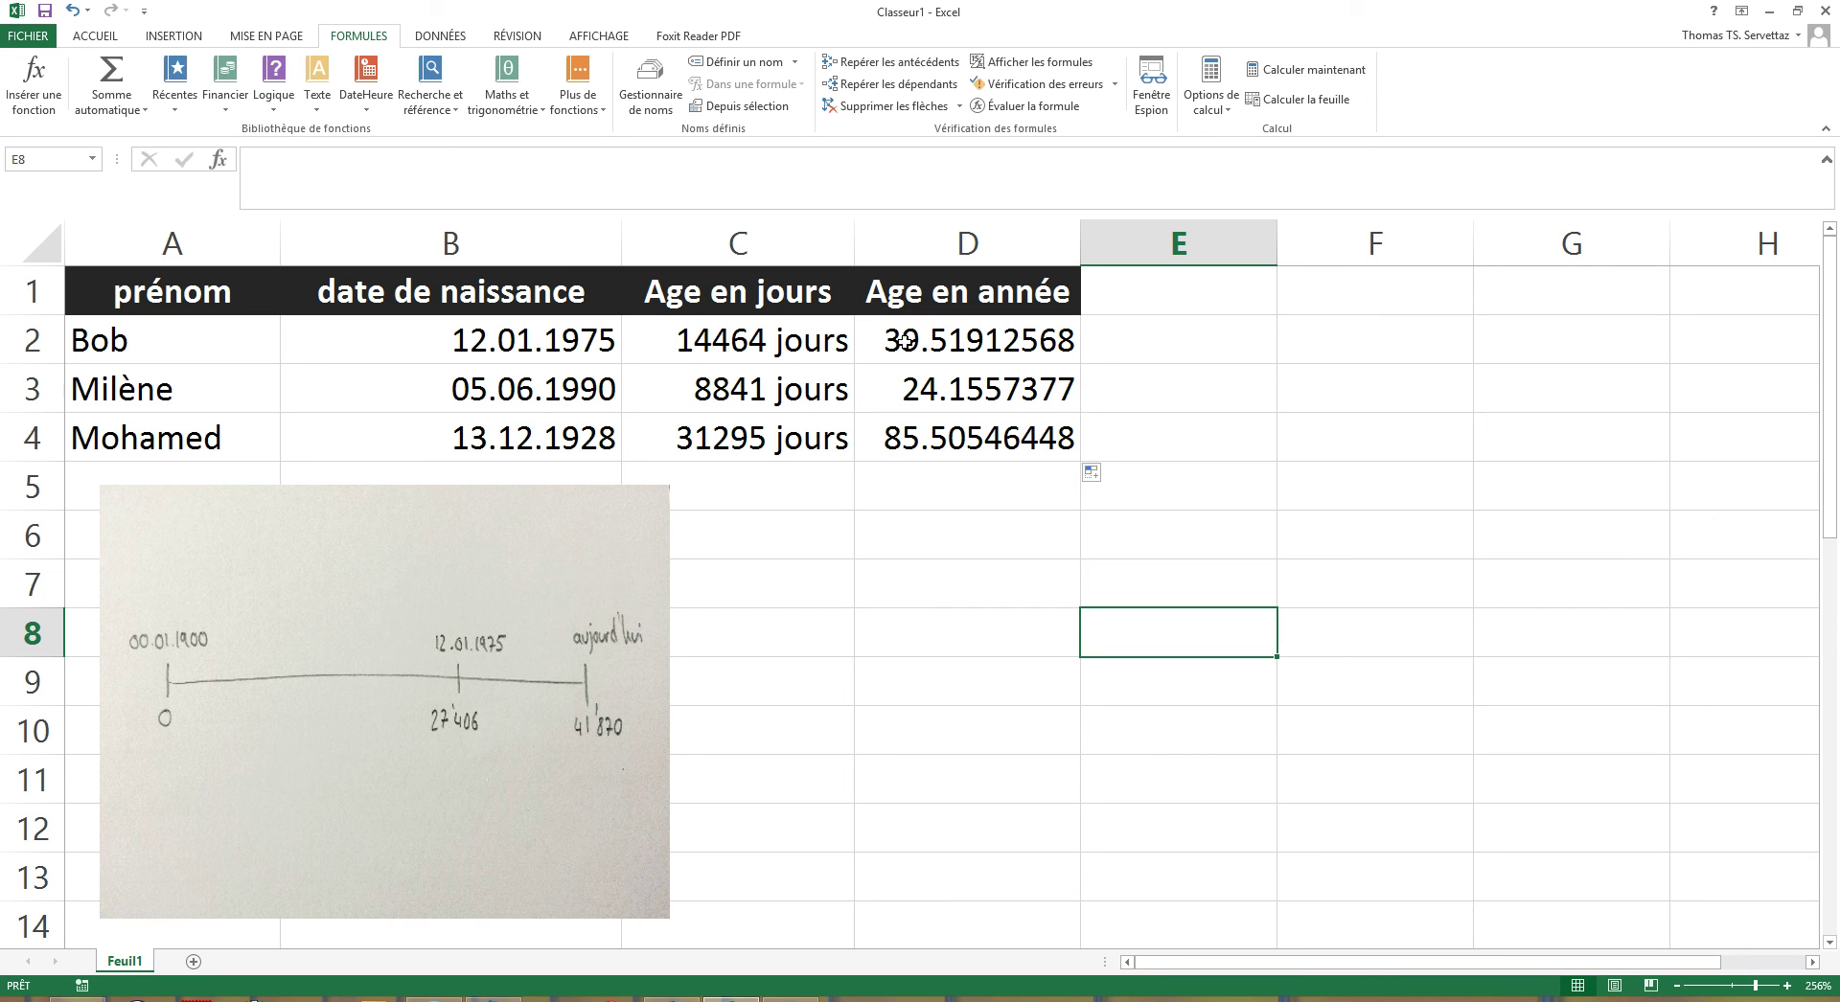
Add the column header "Age" in cell E1
{"action": "left_click", "coordinate": [1155, 294]}
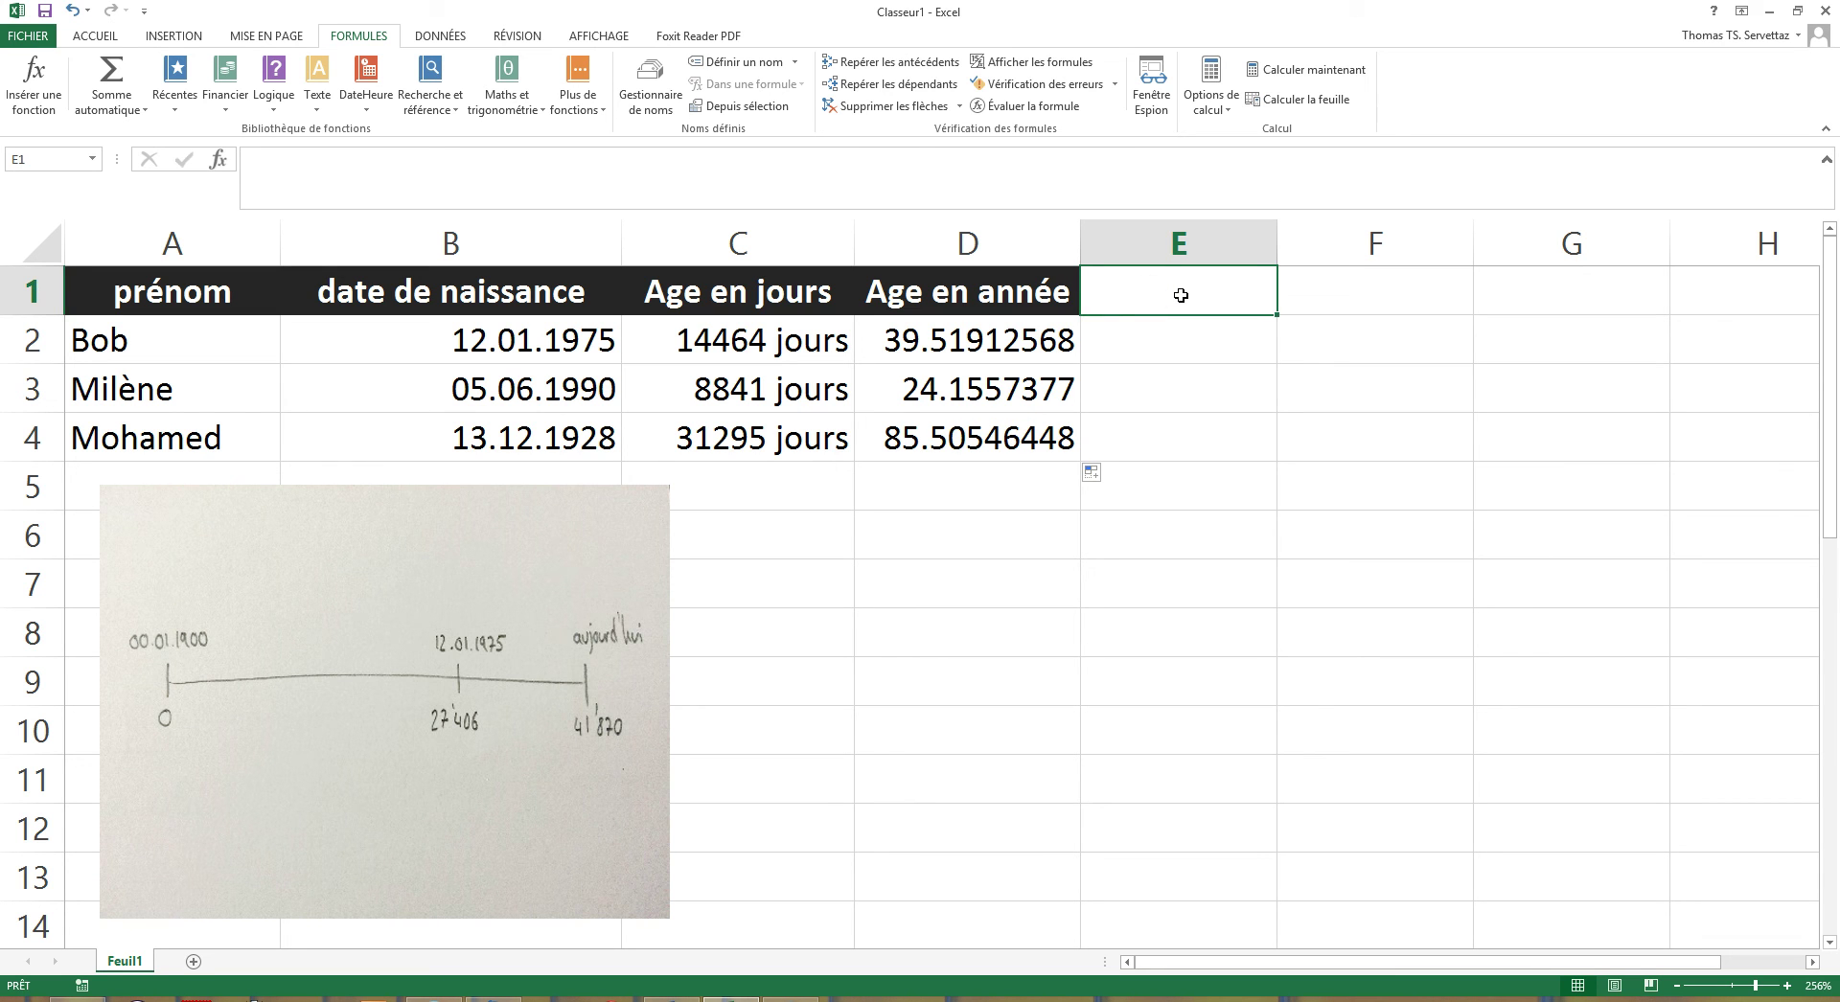
{"action": "type", "text": "Age"}
{"action": "key", "text": "Return"}
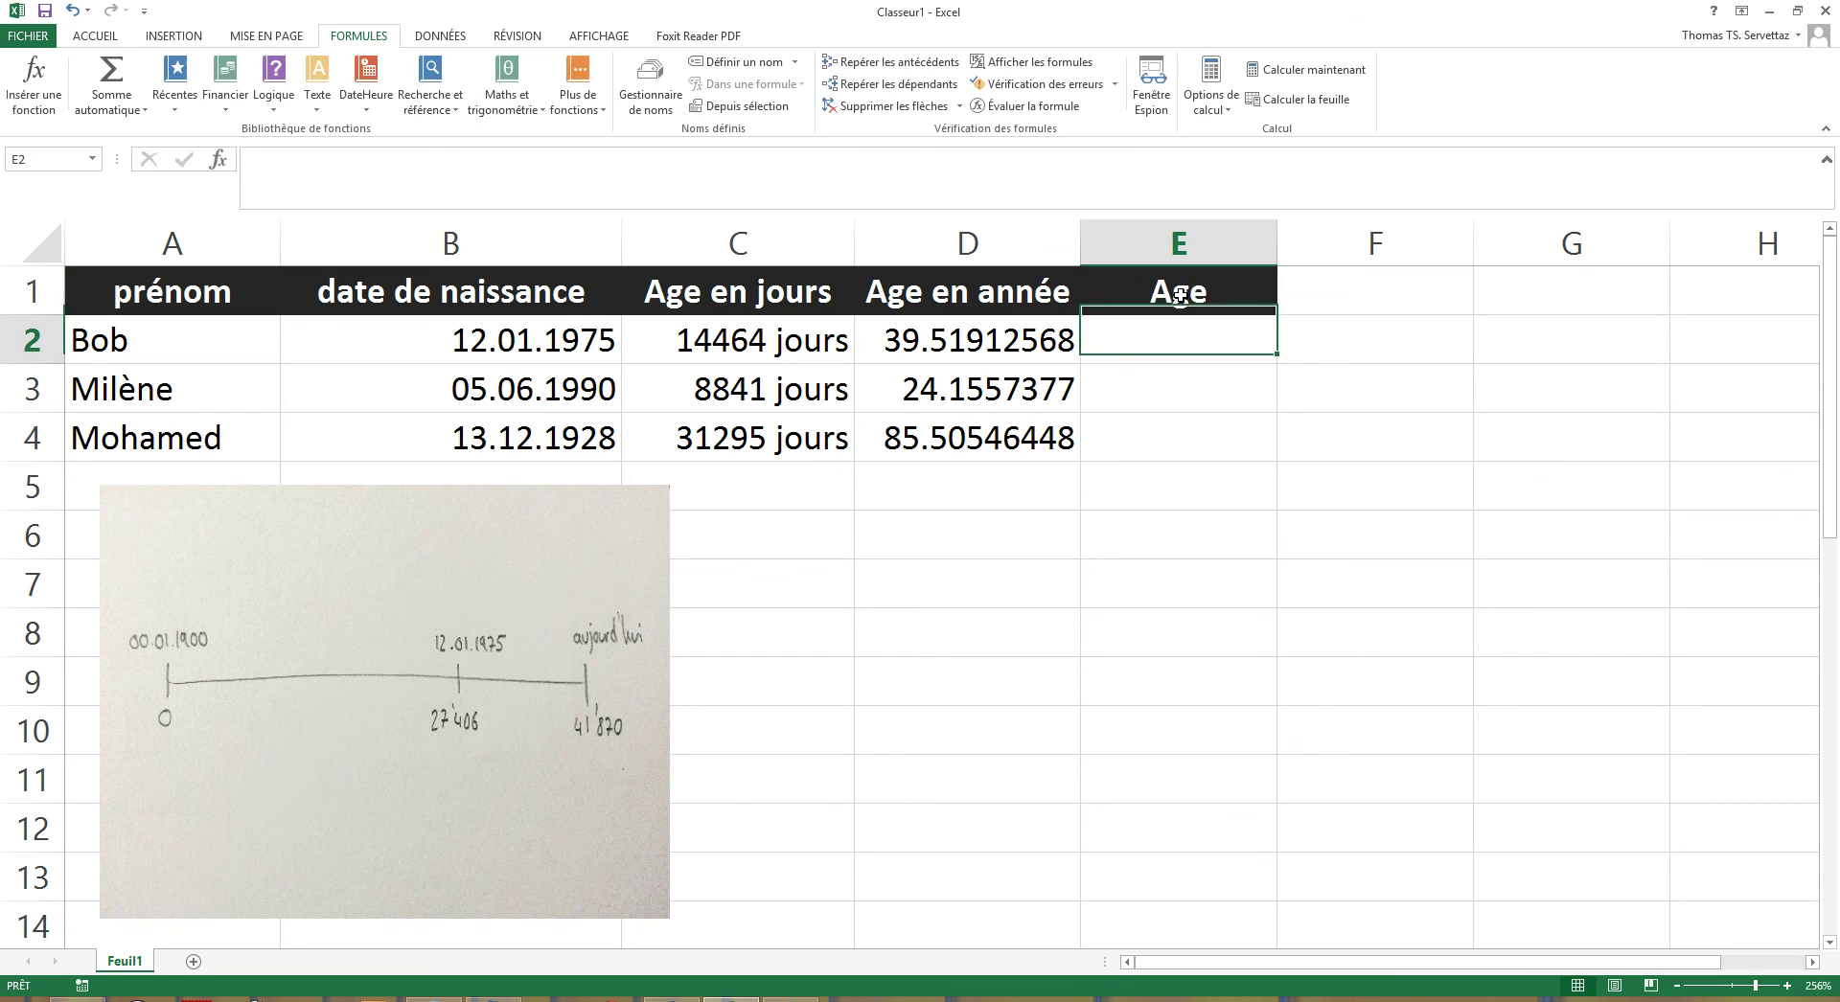
Enter the formula =ENT(D2) in cell E2 to keep only whole years, and copy it down to E4
{"action": "type", "text": "="}
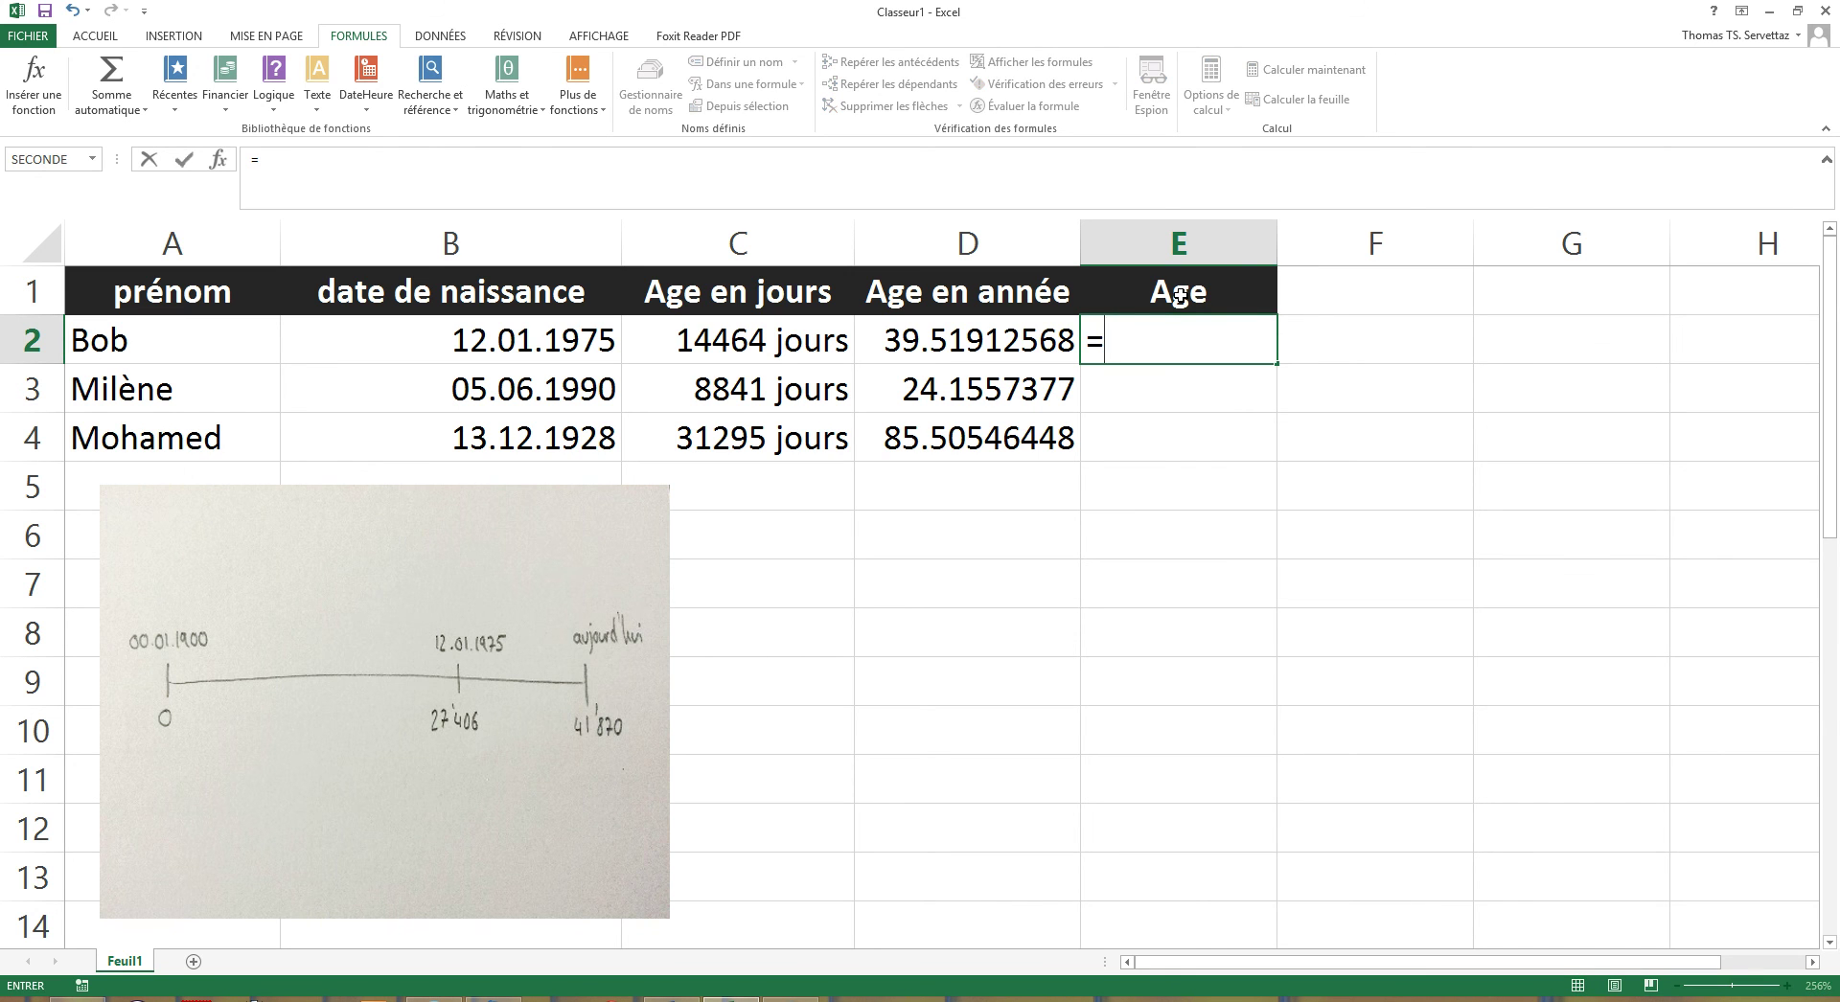
{"action": "left_click", "coordinate": [989, 340]}
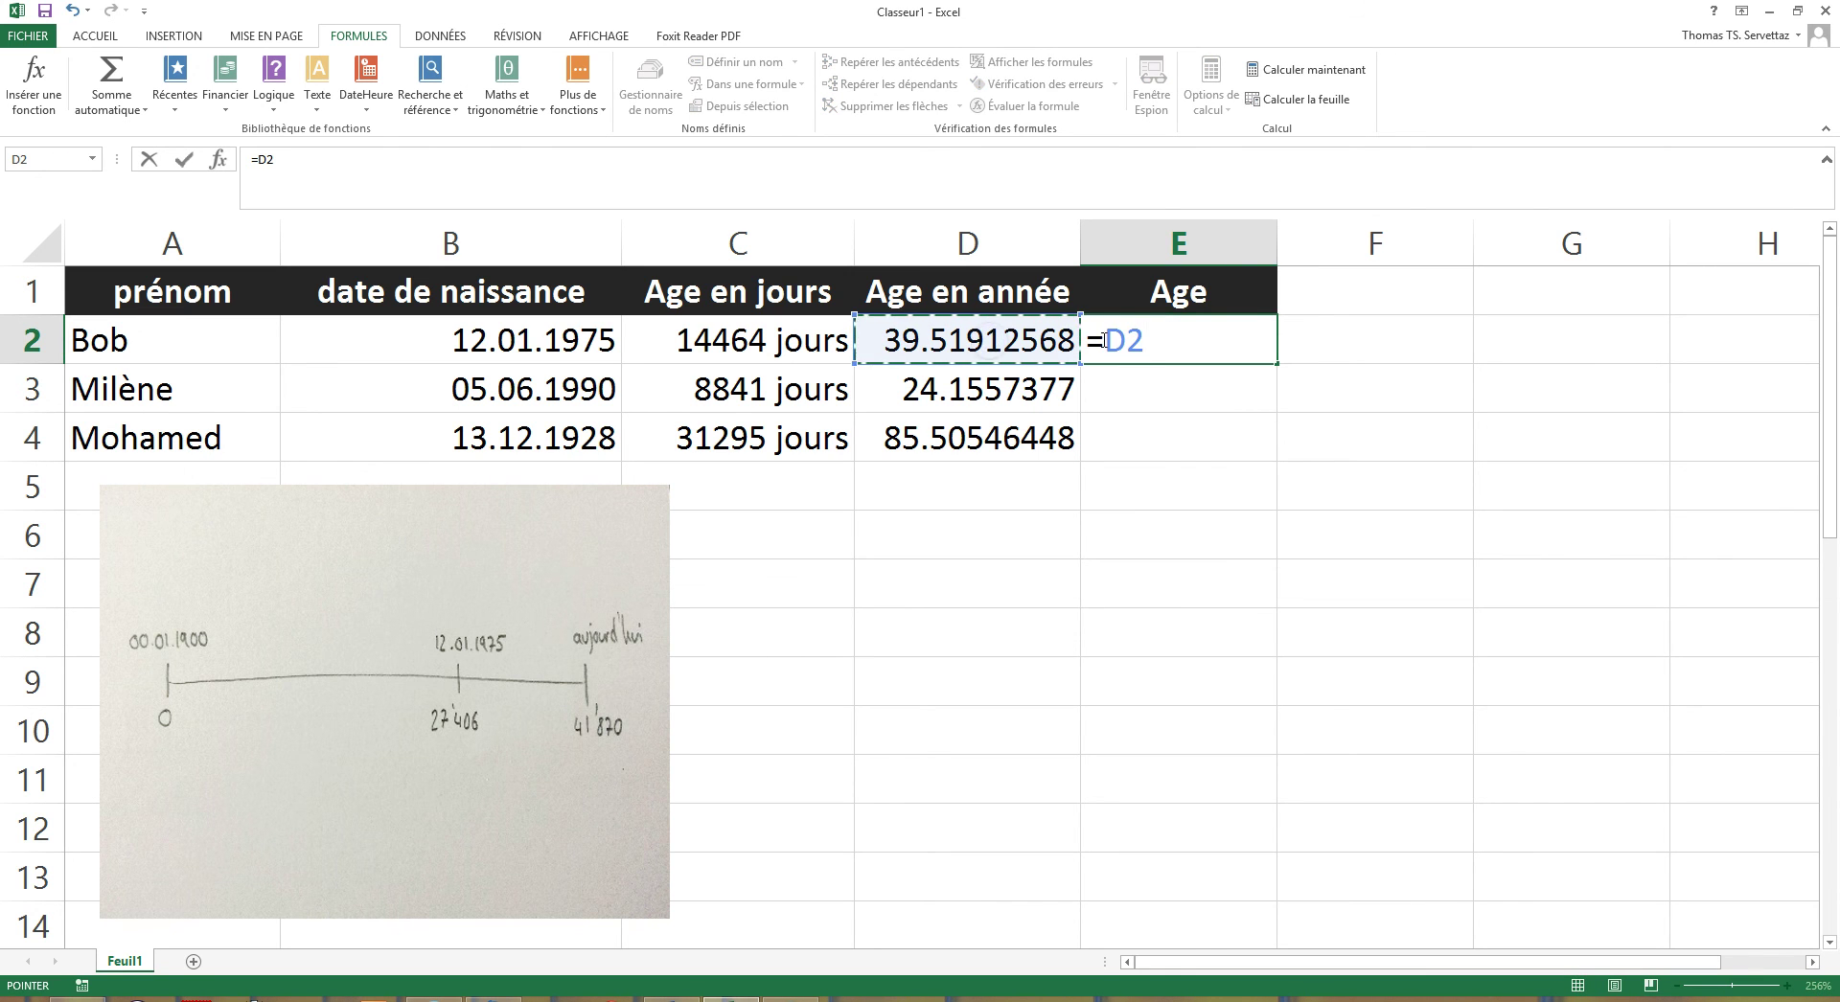
{"action": "left_click", "coordinate": [1102, 340]}
{"action": "type", "text": "ent"}
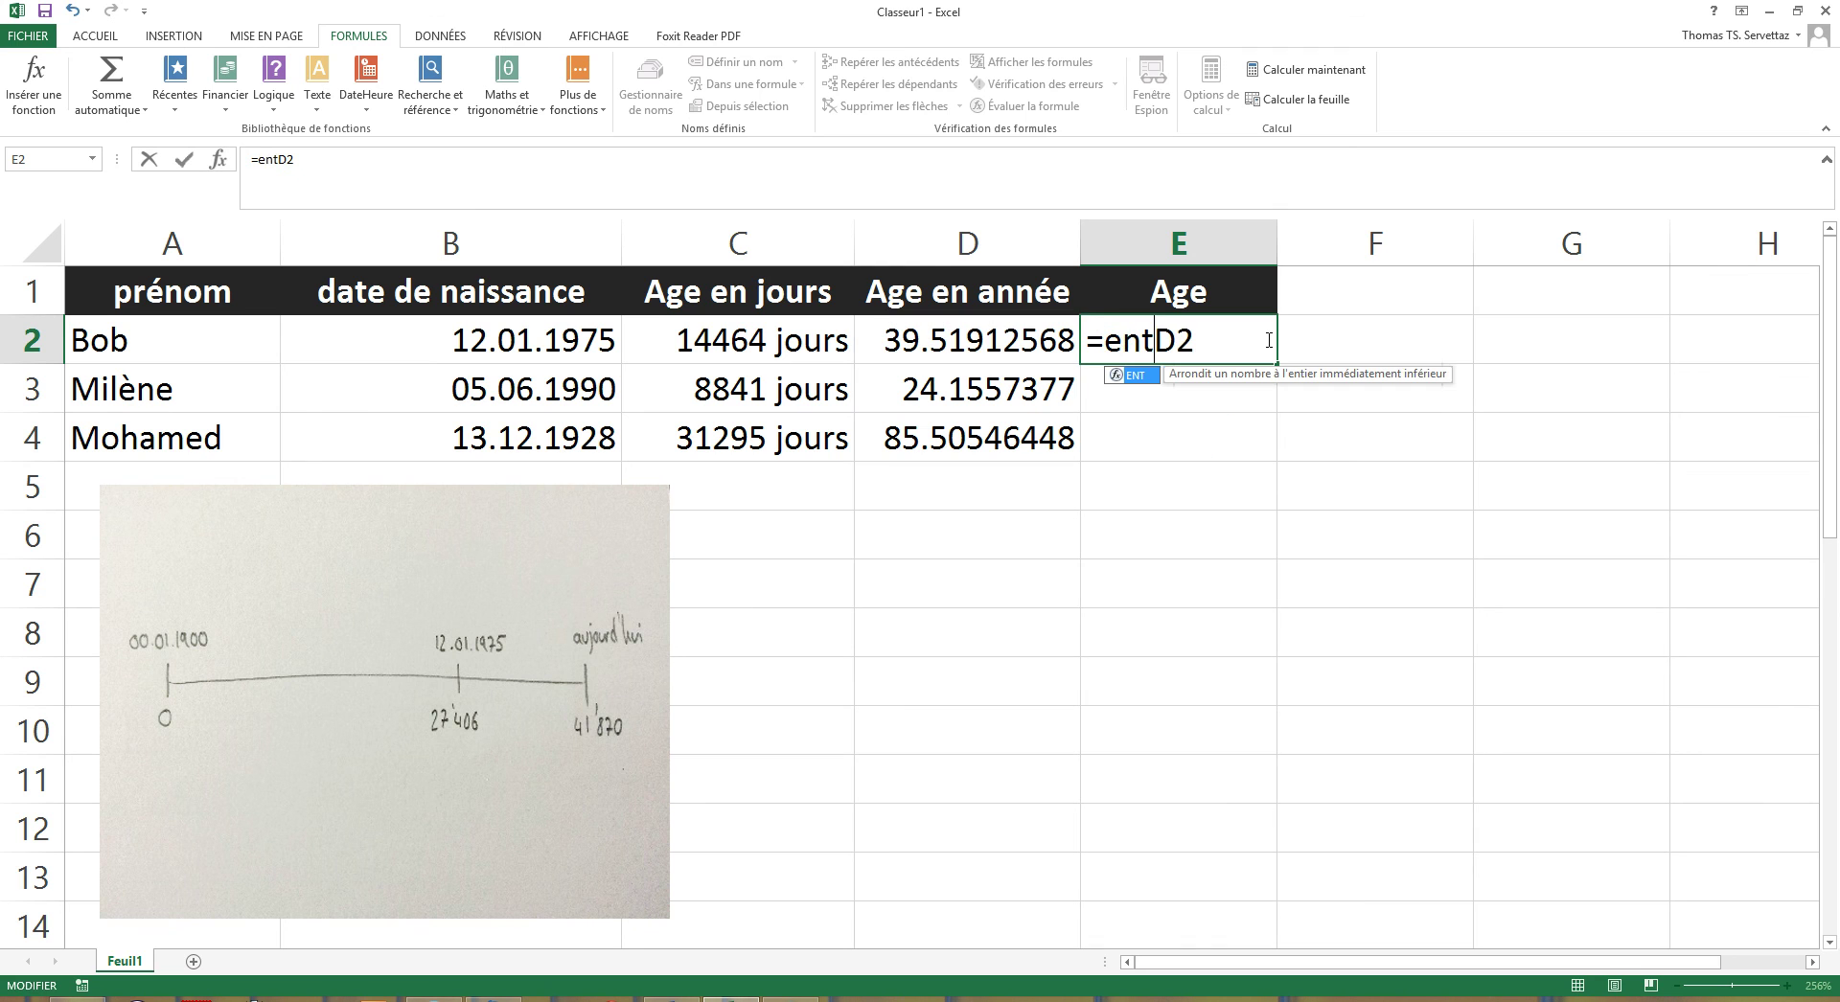
{"action": "type", "text": "("}
{"action": "left_click", "coordinate": [1227, 341]}
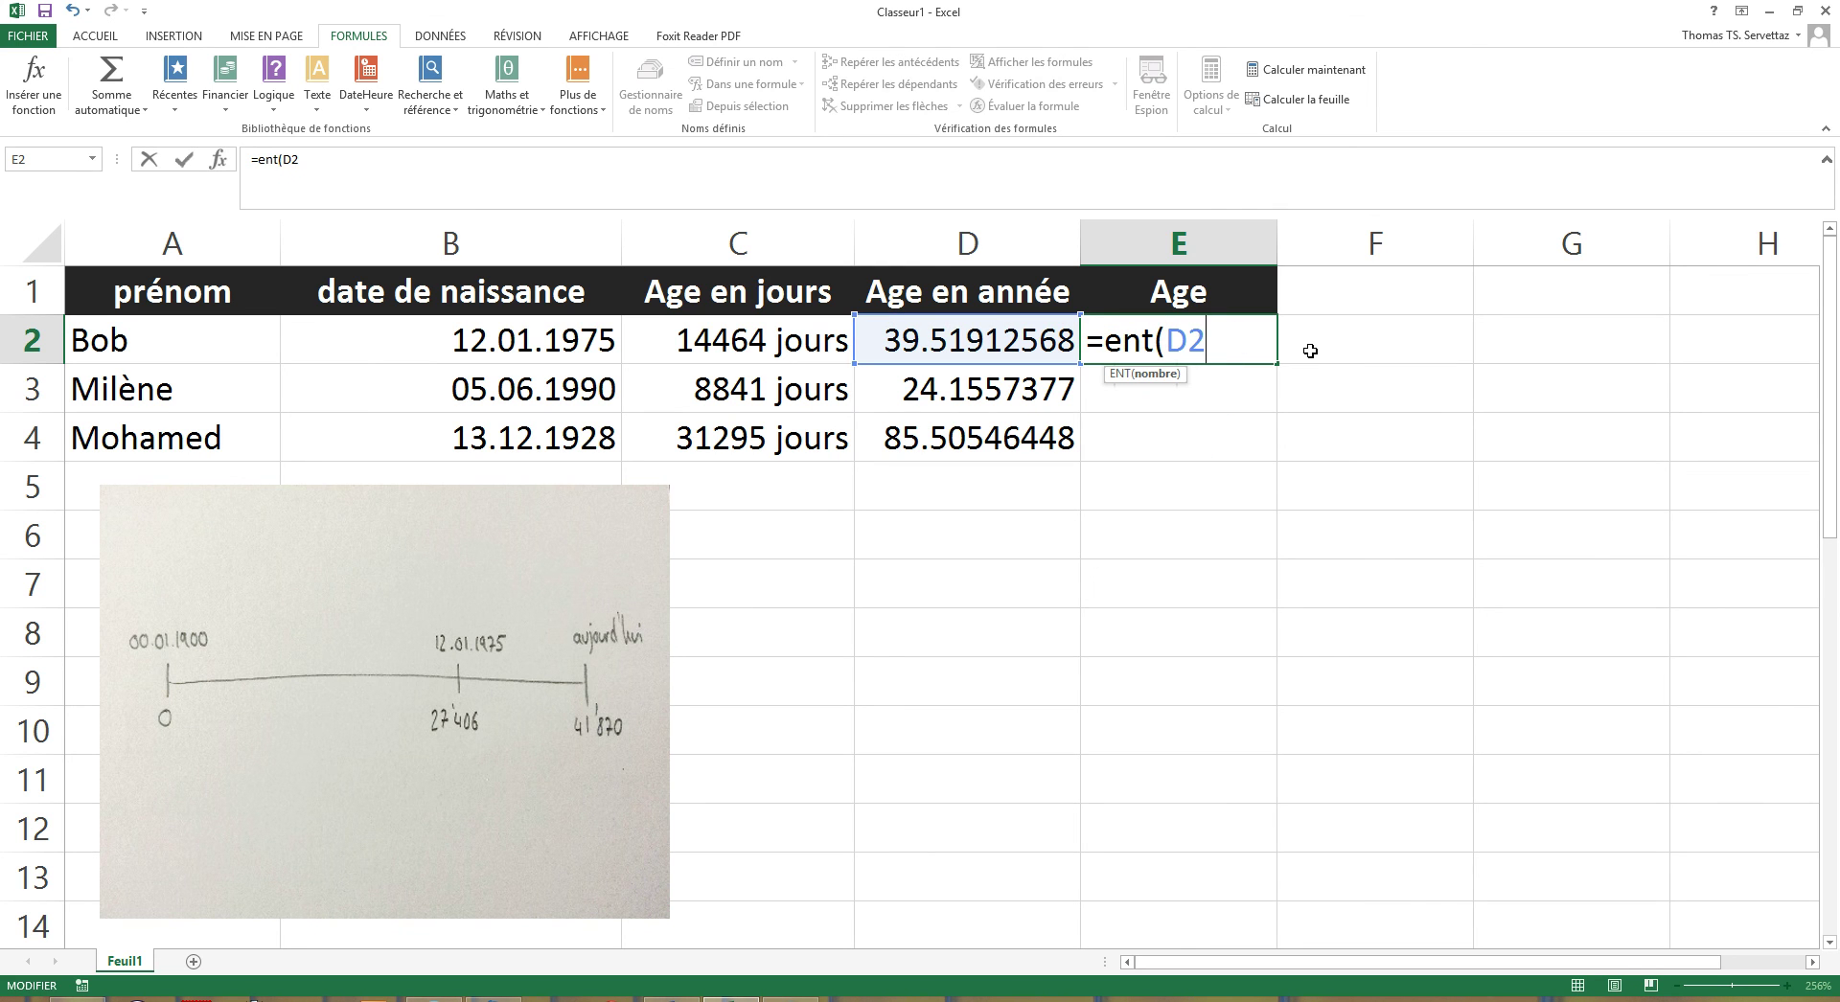
{"action": "type", "text": ")"}
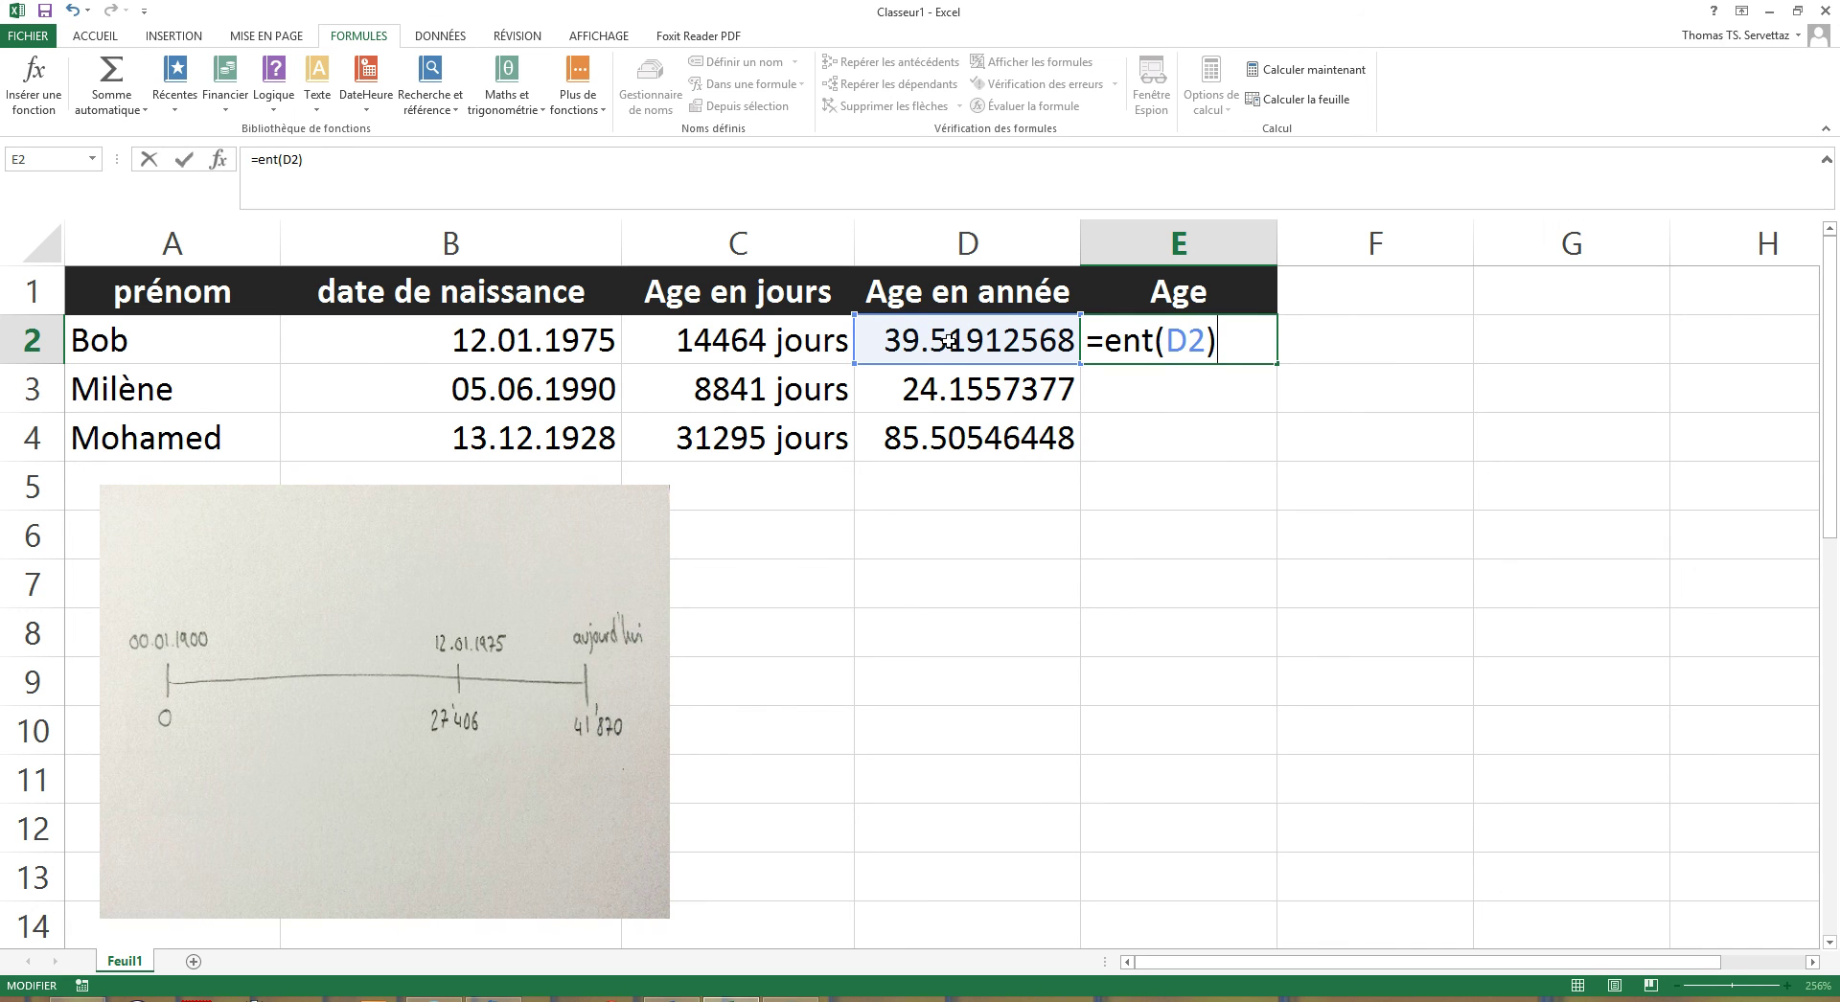
{"action": "right_click", "coordinate": [863, 331]}
{"action": "left_click", "coordinate": [1182, 364]}
{"action": "left_click", "coordinate": [1182, 345]}
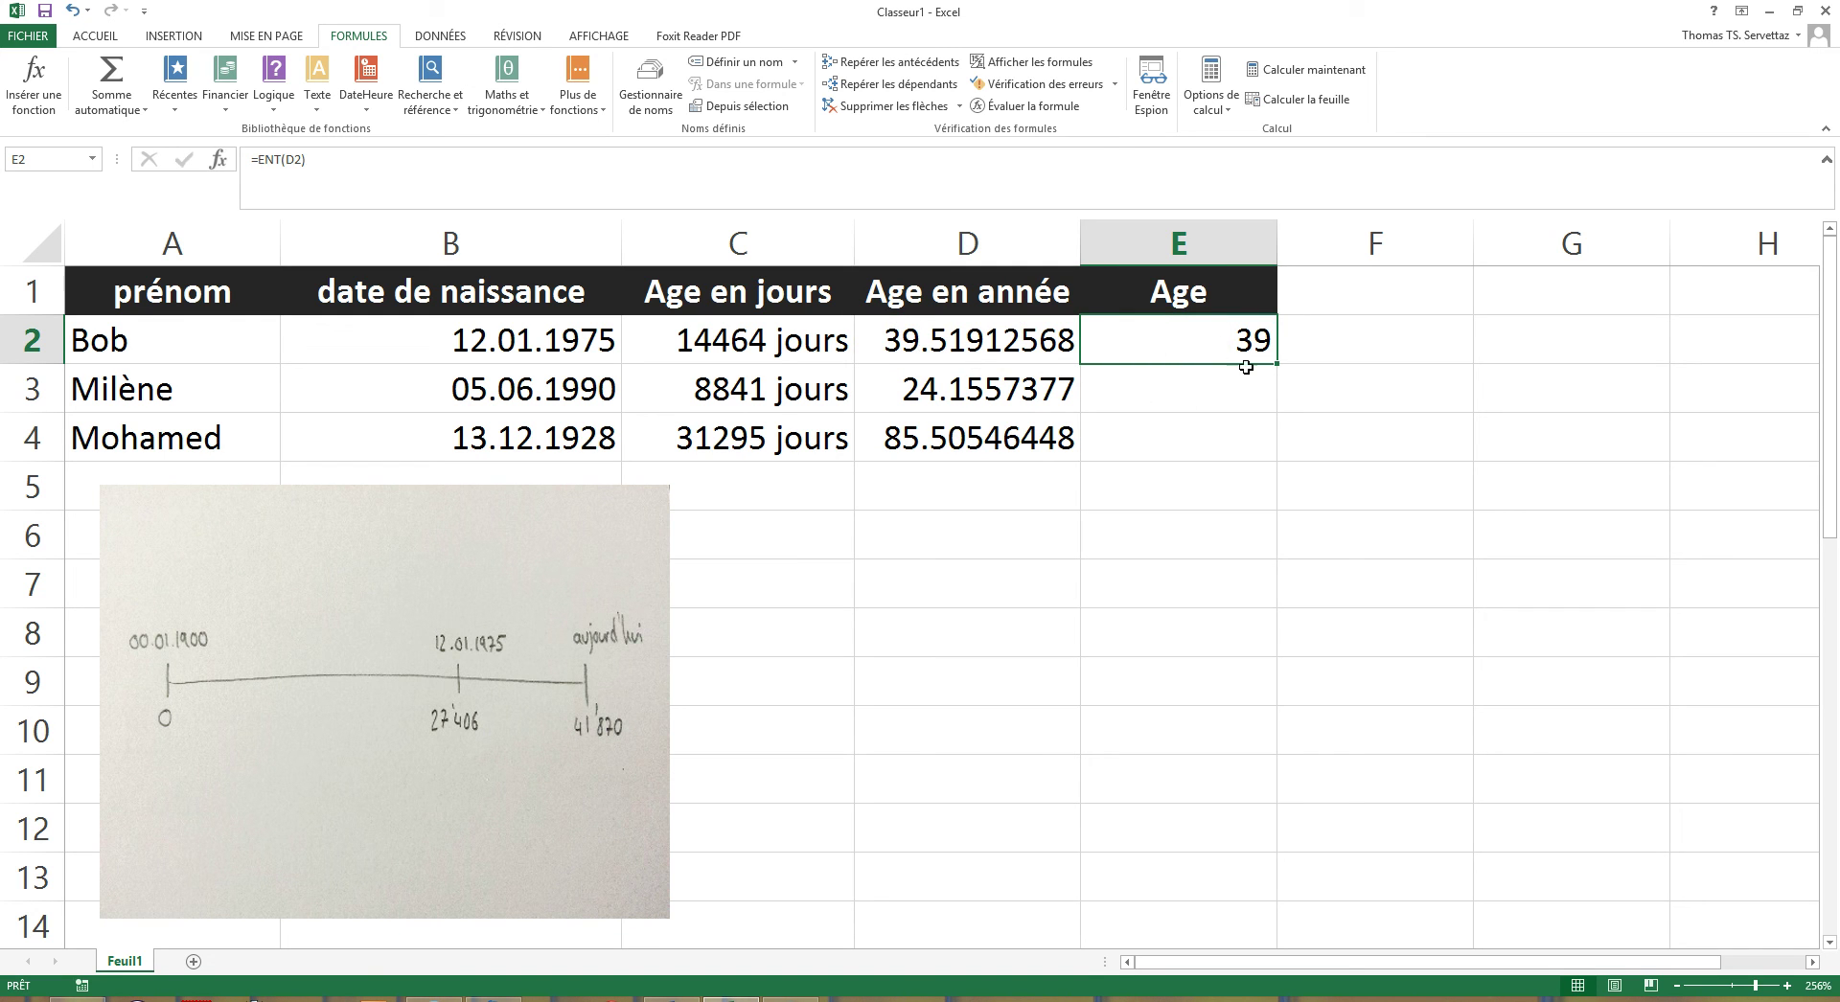
{"action": "left_click_drag", "start_coordinate": [1279, 364], "coordinate": [1279, 455]}
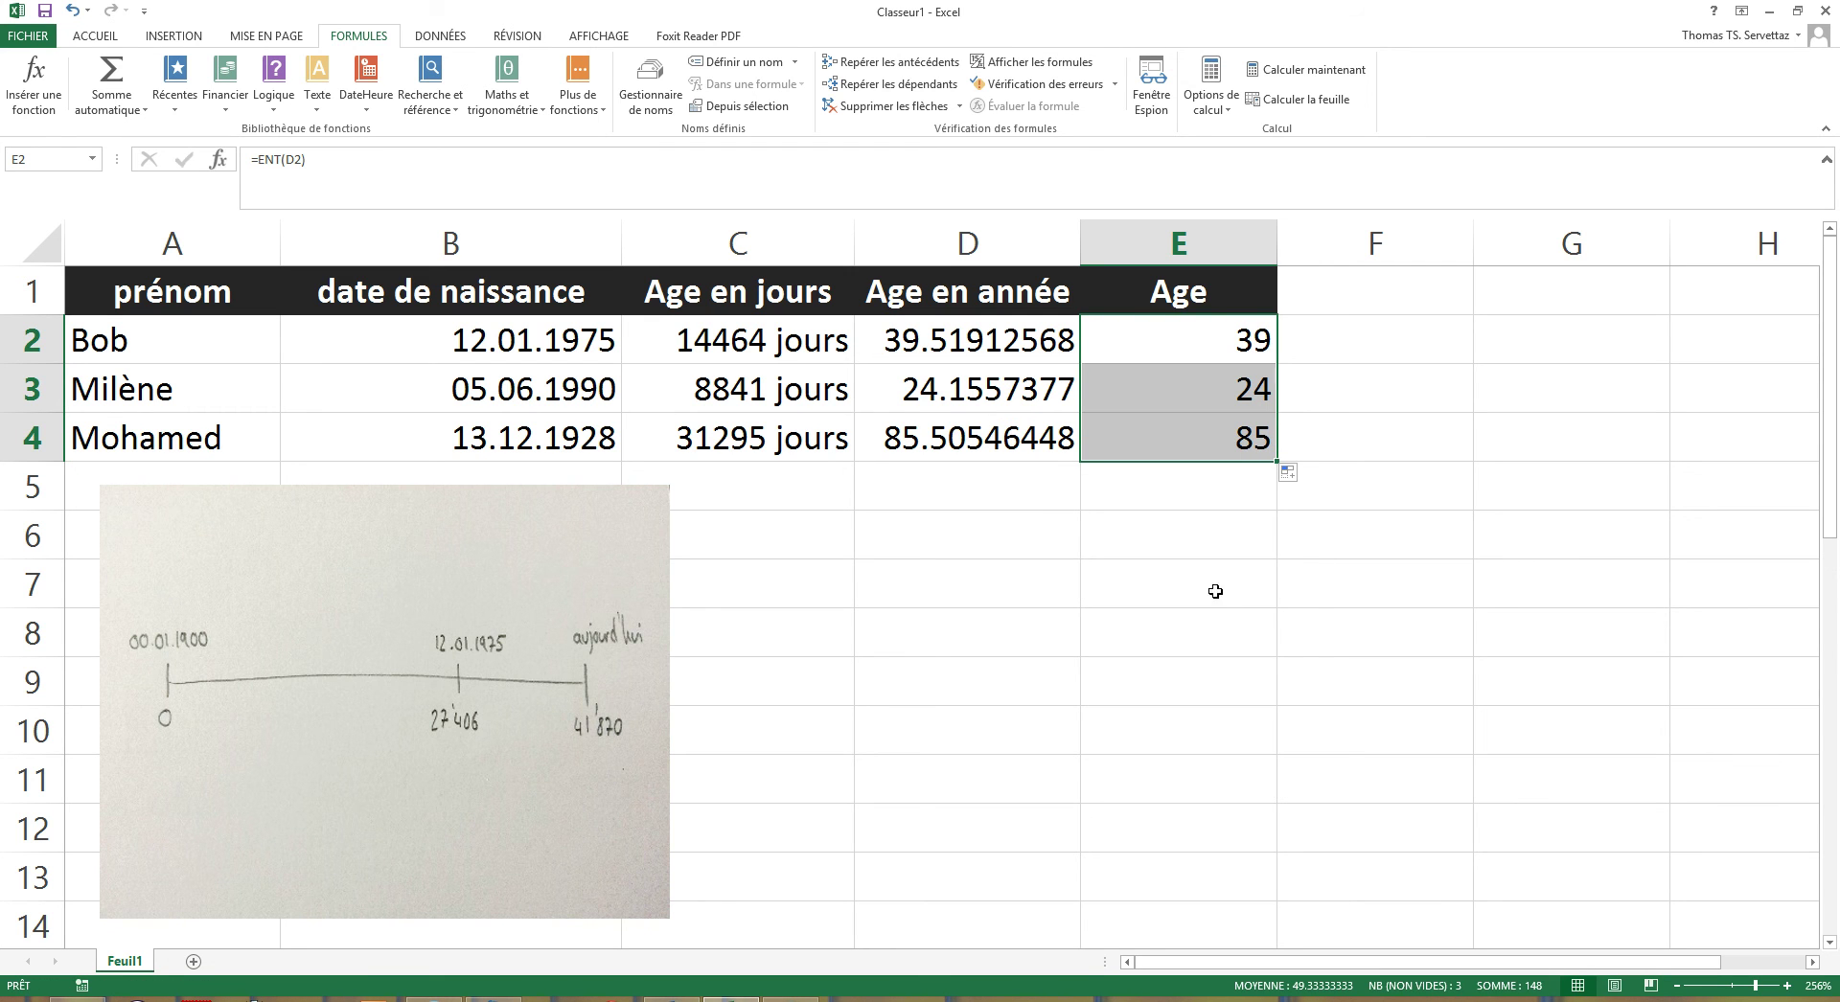
{"action": "left_click", "coordinate": [1020, 345]}
{"action": "double_click", "coordinate": [1001, 342]}
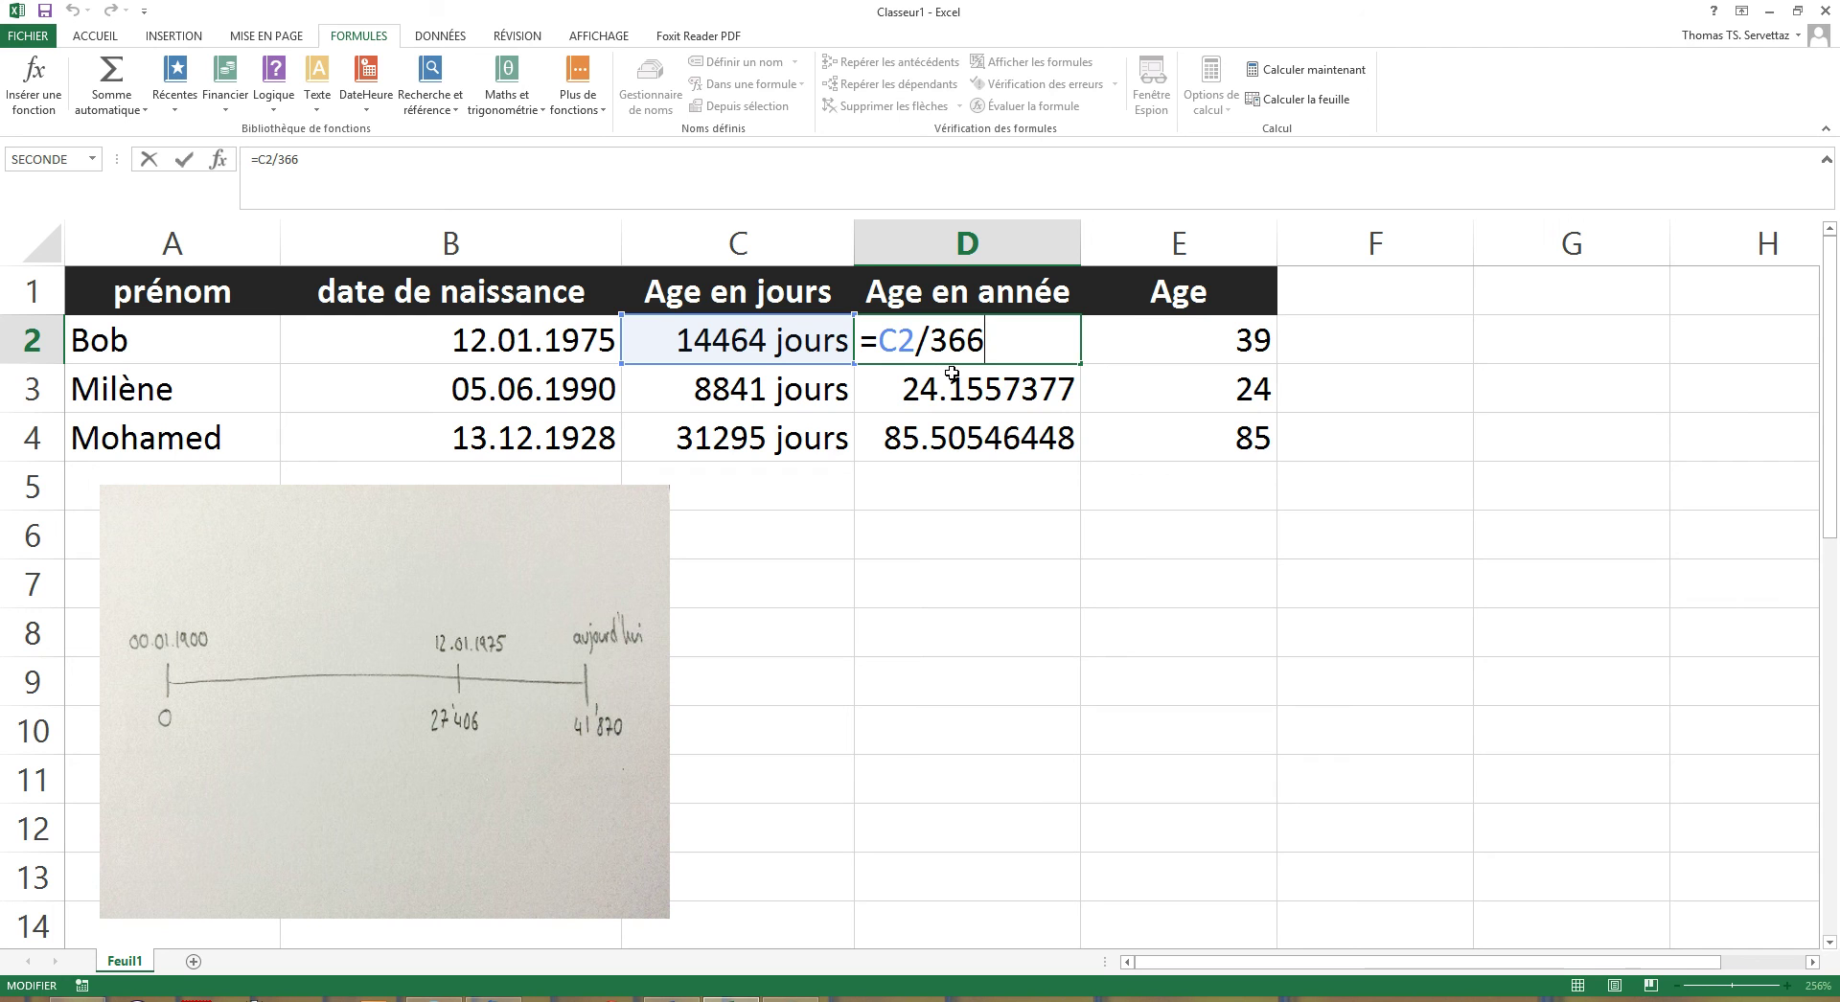
{"action": "key", "text": "BackSpace"}
{"action": "type", "text": "5.25"}
{"action": "key", "text": "ctrl+Return"}
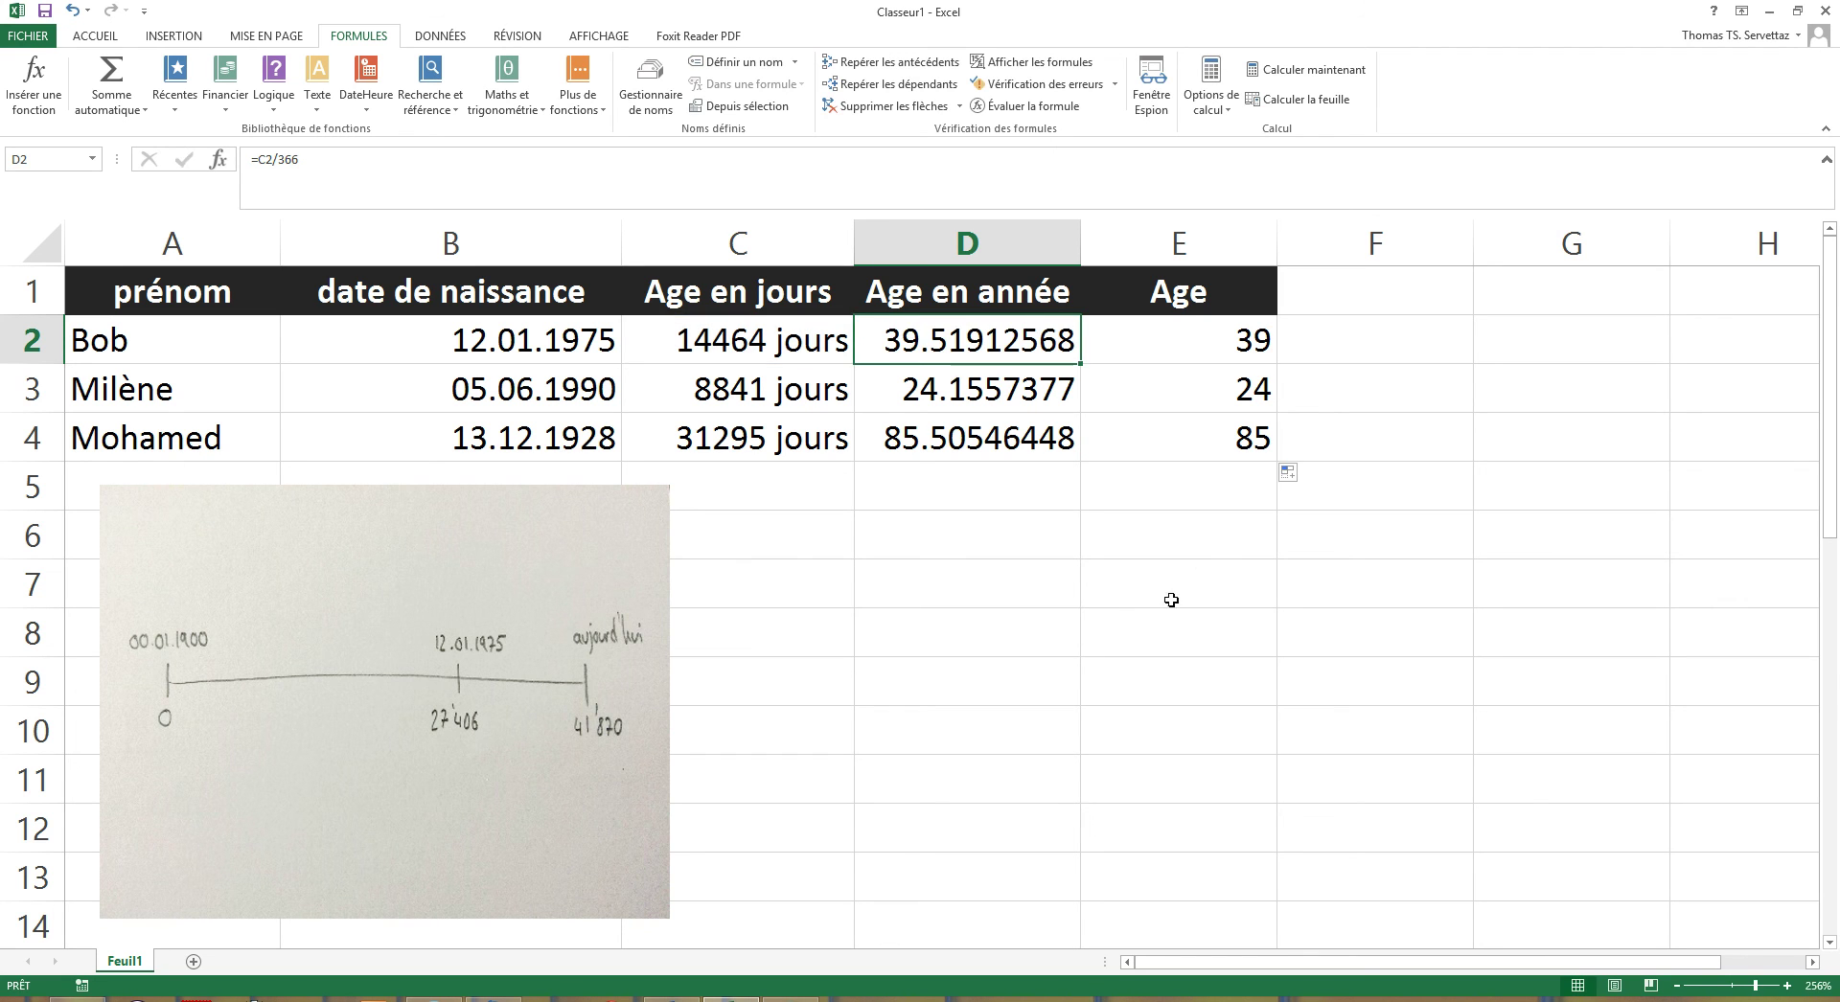
Number four years by entering 1, 2, 3 and 4 in cells D7 to G7
{"action": "left_click", "coordinate": [915, 637]}
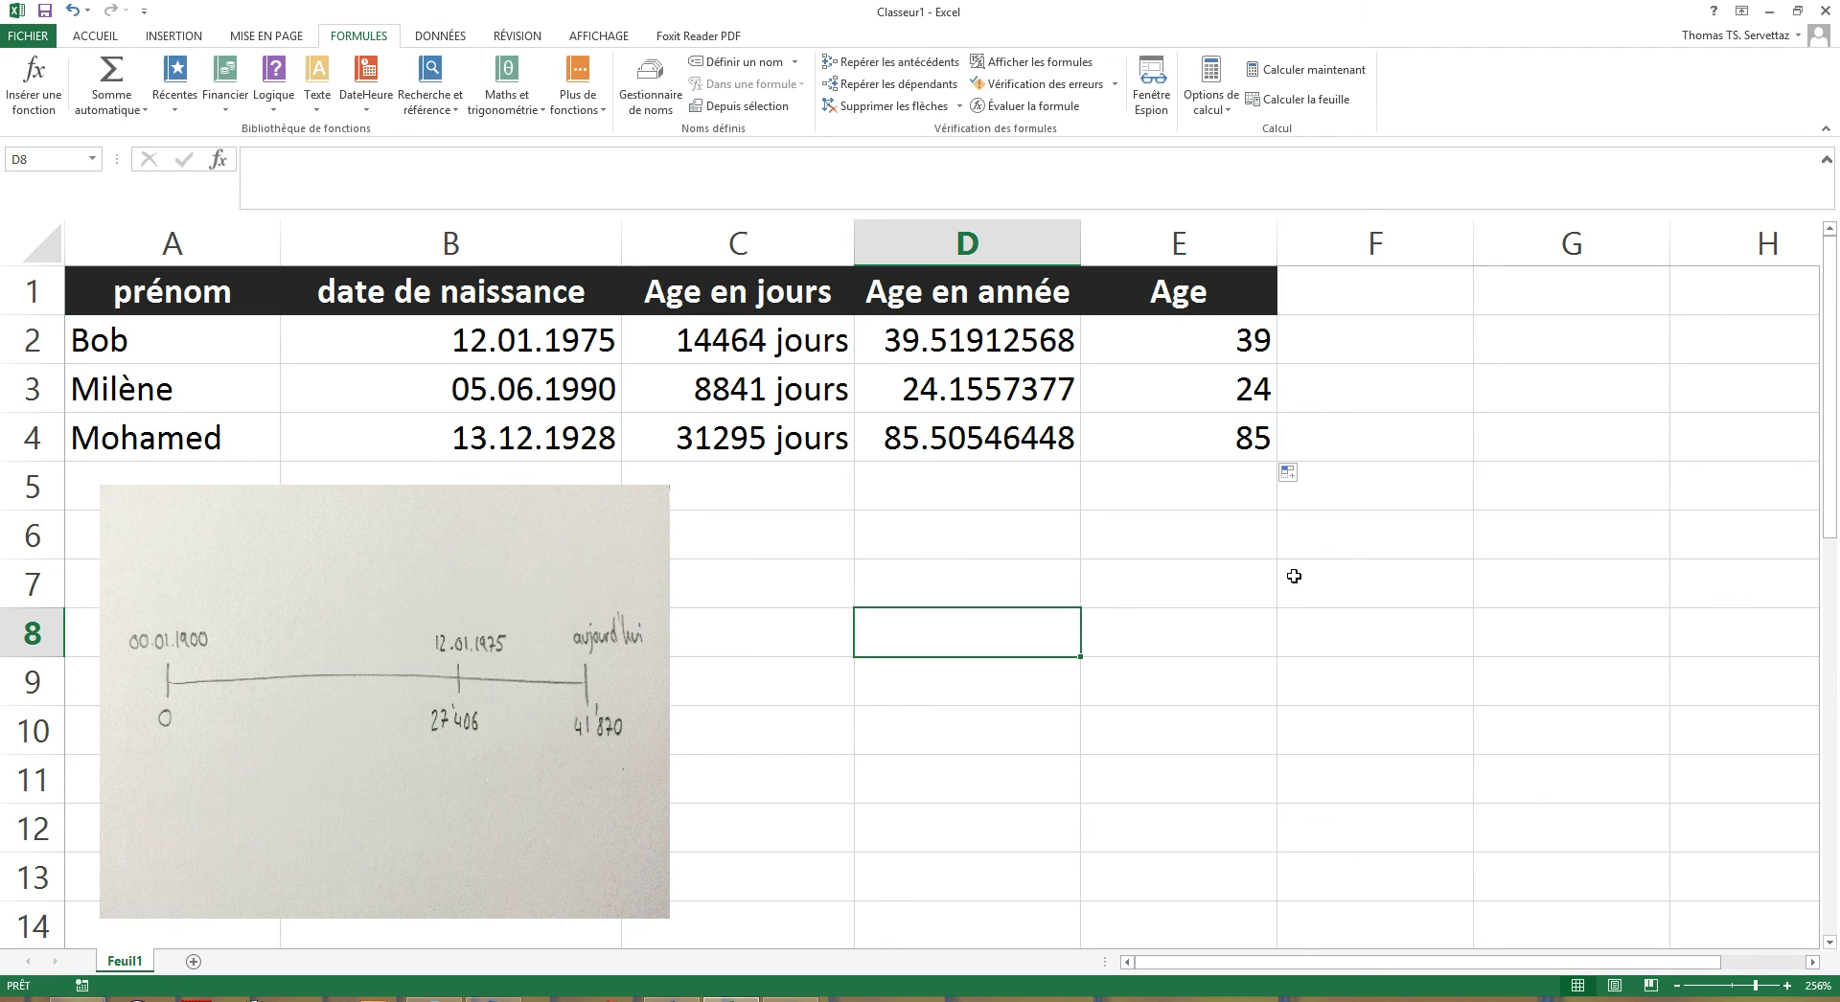
{"action": "key", "text": "Up"}
{"action": "type", "text": "1"}
{"action": "key", "text": "Tab"}
{"action": "type", "text": "2"}
{"action": "key", "text": "Tab"}
{"action": "key", "text": "Tab"}
{"action": "type", "text": "3"}
{"action": "key", "text": "shift+Tab"}
{"action": "type", "text": "3"}
{"action": "key", "text": "Tab"}
{"action": "type", "text": "4"}
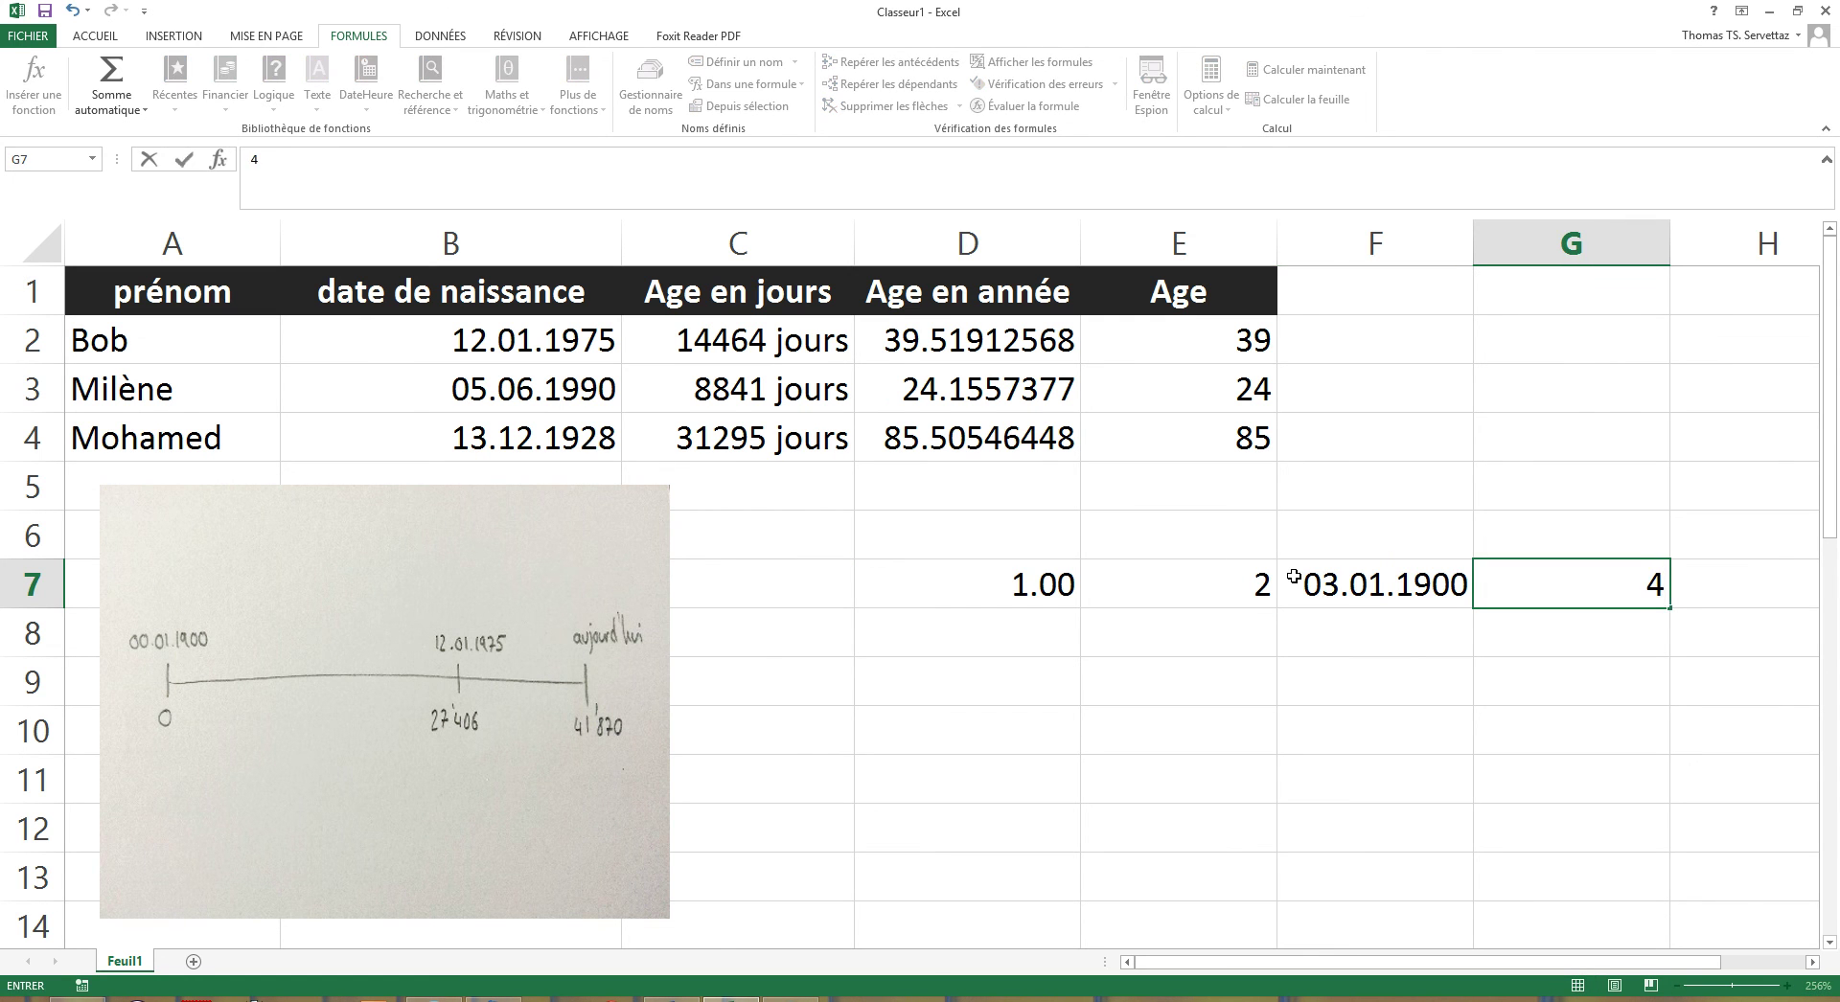
{"action": "key", "text": "Return"}
Apply the Standard number format to the year numbers in D7:G7
{"action": "left_click_drag", "start_coordinate": [1046, 584], "coordinate": [1505, 583]}
{"action": "right_click", "coordinate": [1504, 583]}
{"action": "left_click", "coordinate": [1582, 884]}
{"action": "left_click", "coordinate": [691, 362]}
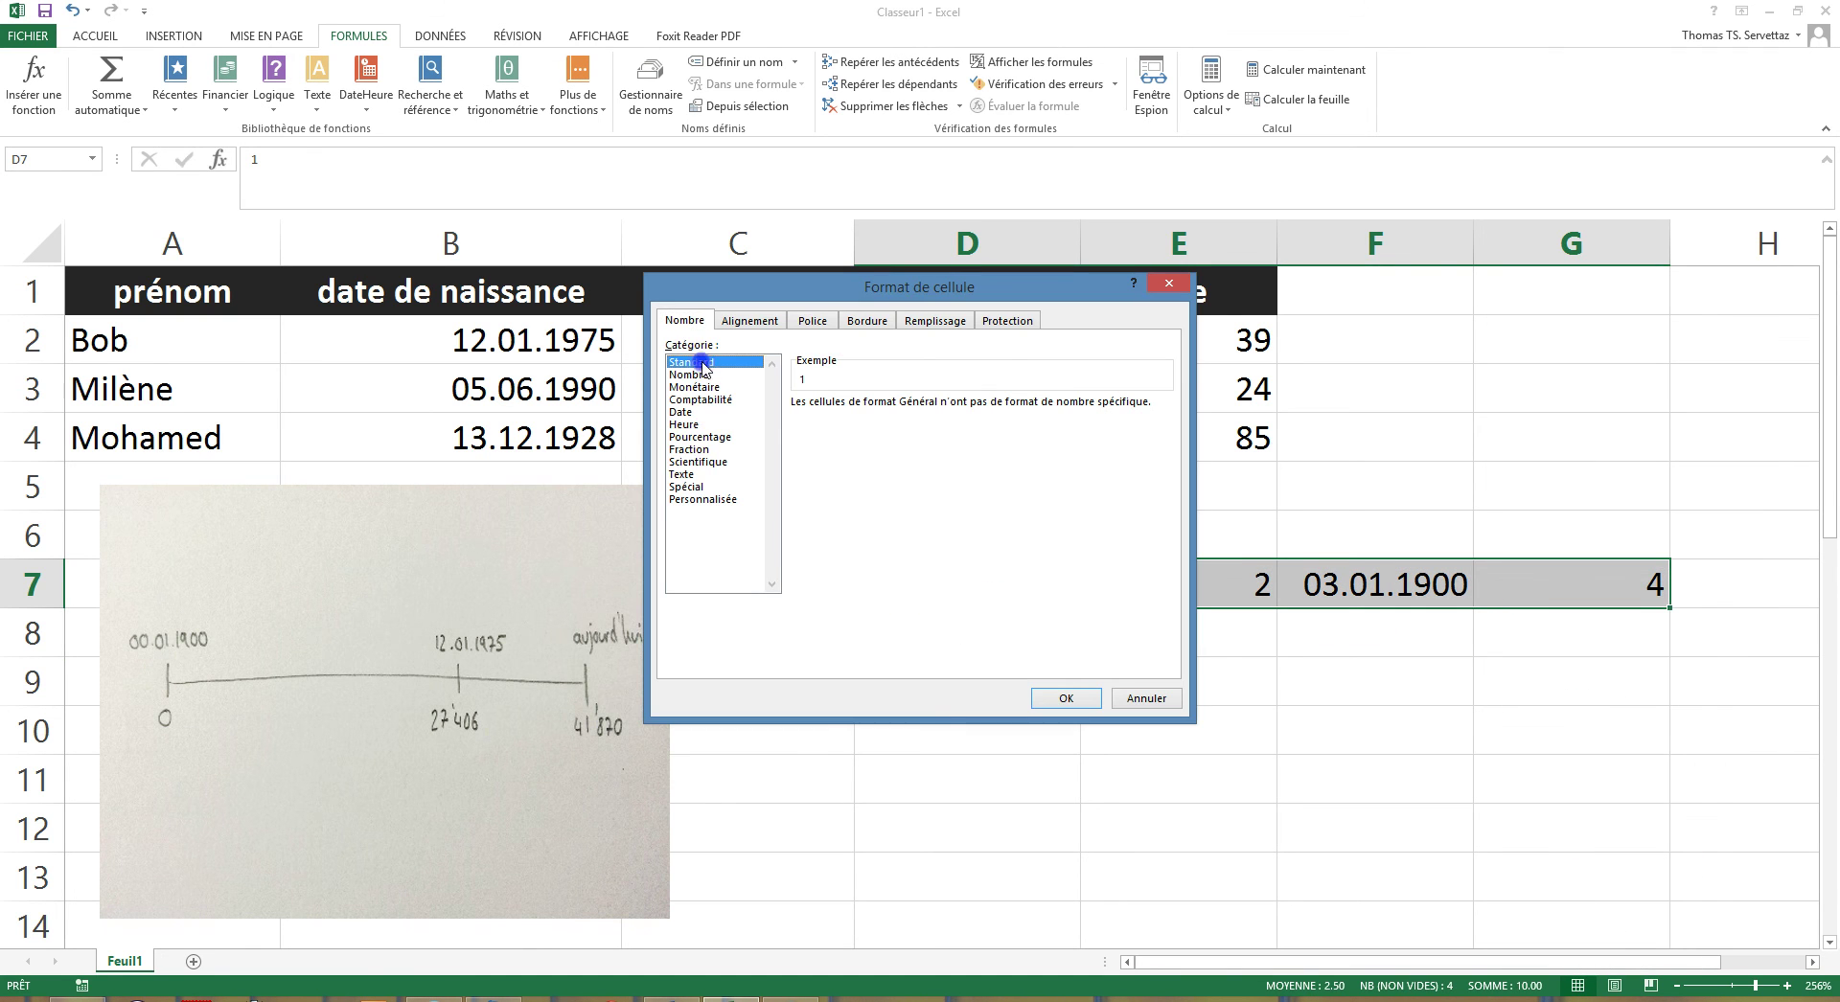
{"action": "left_click", "coordinate": [1058, 699]}
{"action": "left_click", "coordinate": [1355, 731]}
Enter the days of each year in row 8: 365 in D8, E8 and F8, and 366 in G8
{"action": "left_click", "coordinate": [994, 633]}
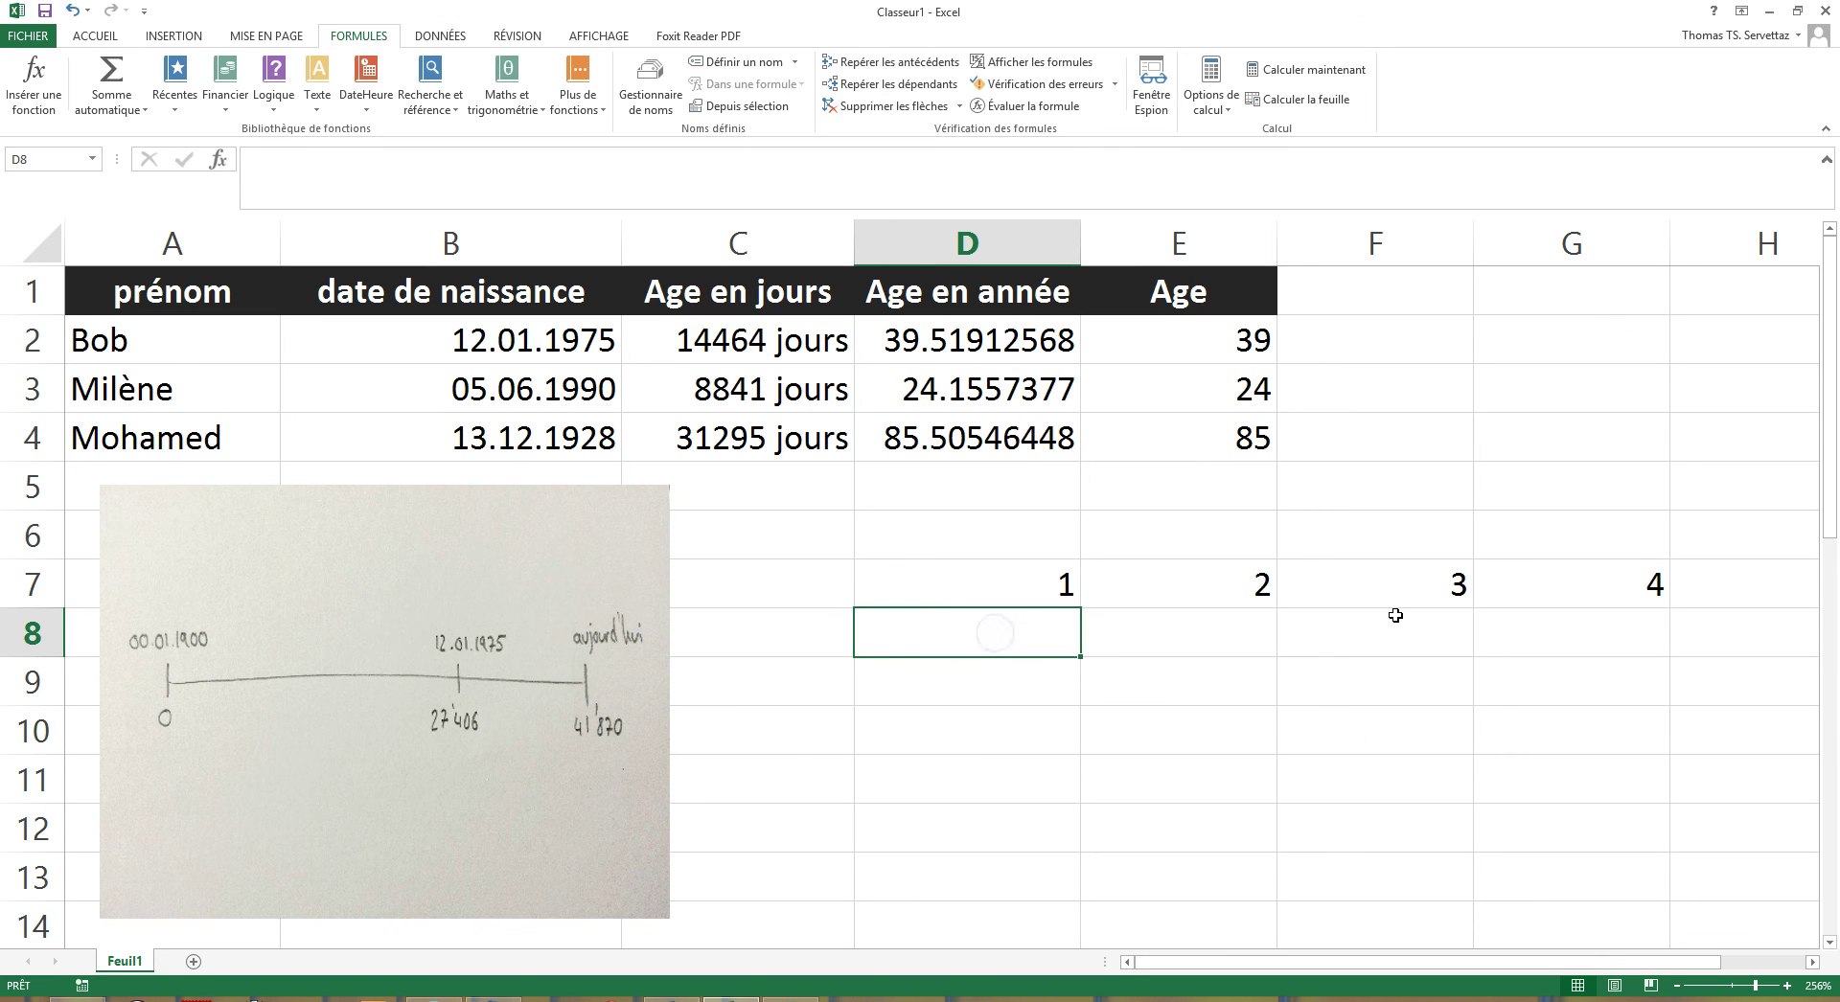
{"action": "type", "text": "365"}
{"action": "key", "text": "Tab"}
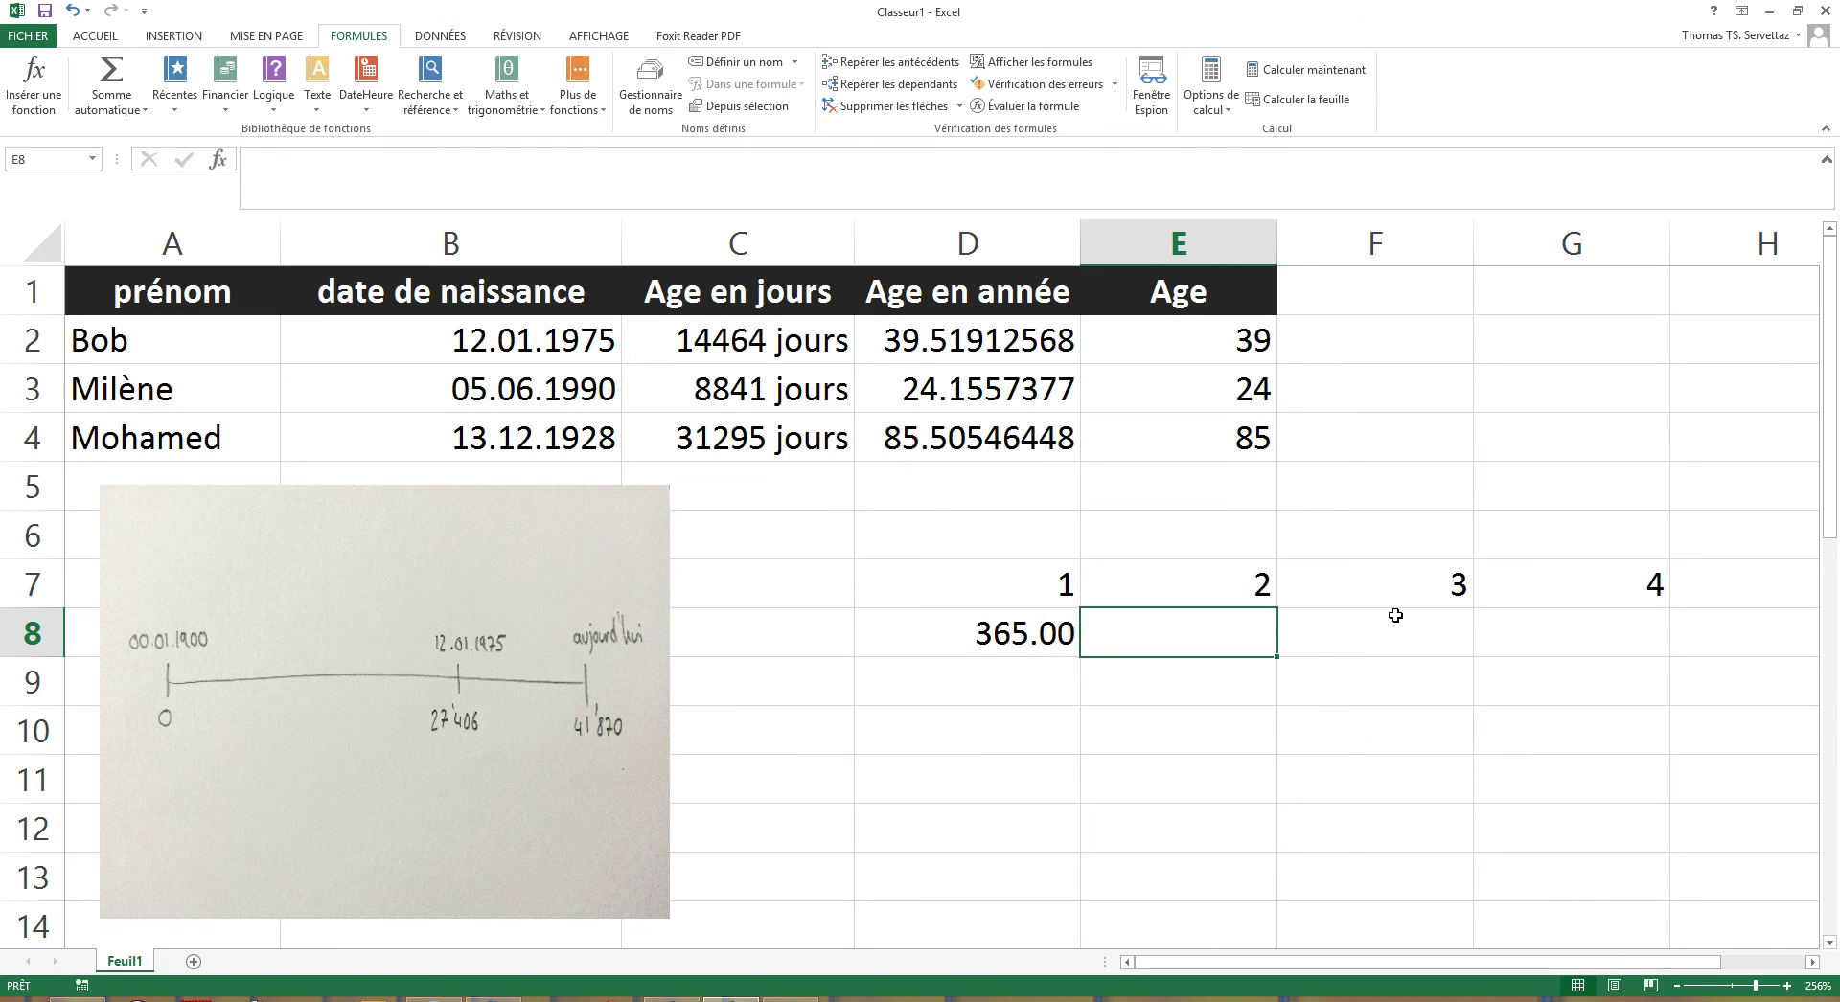
{"action": "type", "text": "365"}
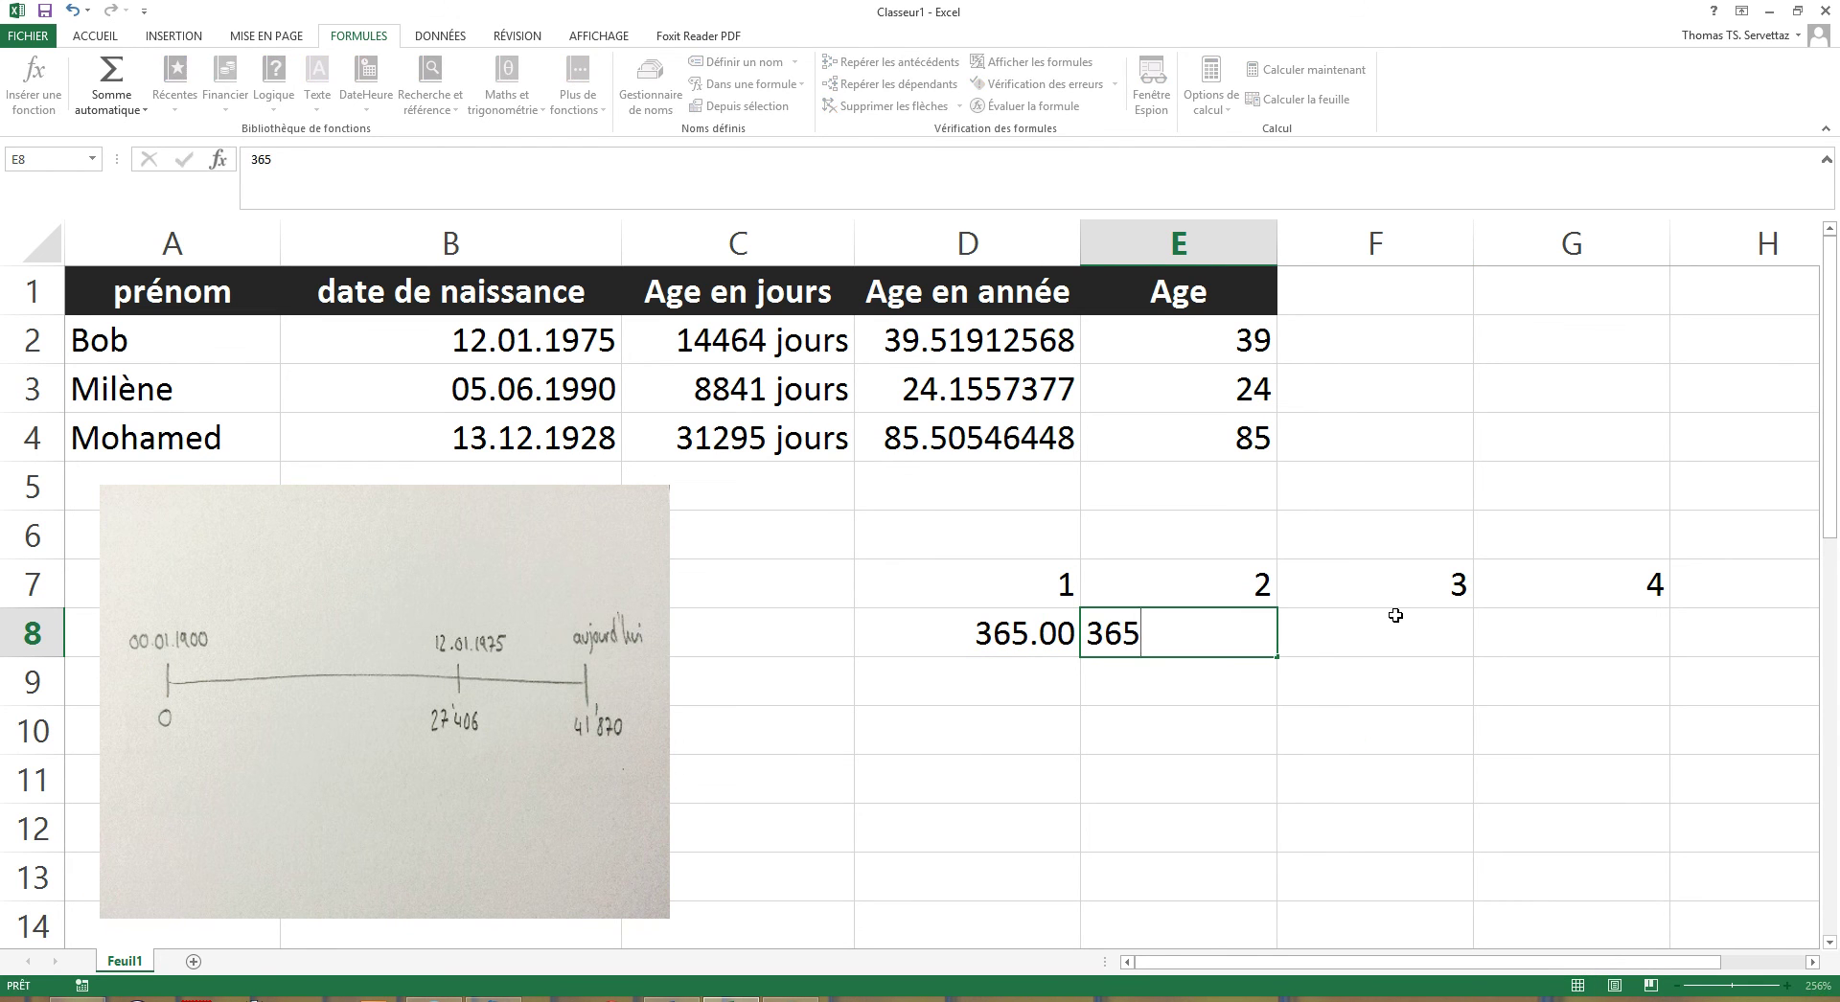
{"action": "key", "text": "Tab"}
{"action": "type", "text": "365"}
{"action": "key", "text": "Tab"}
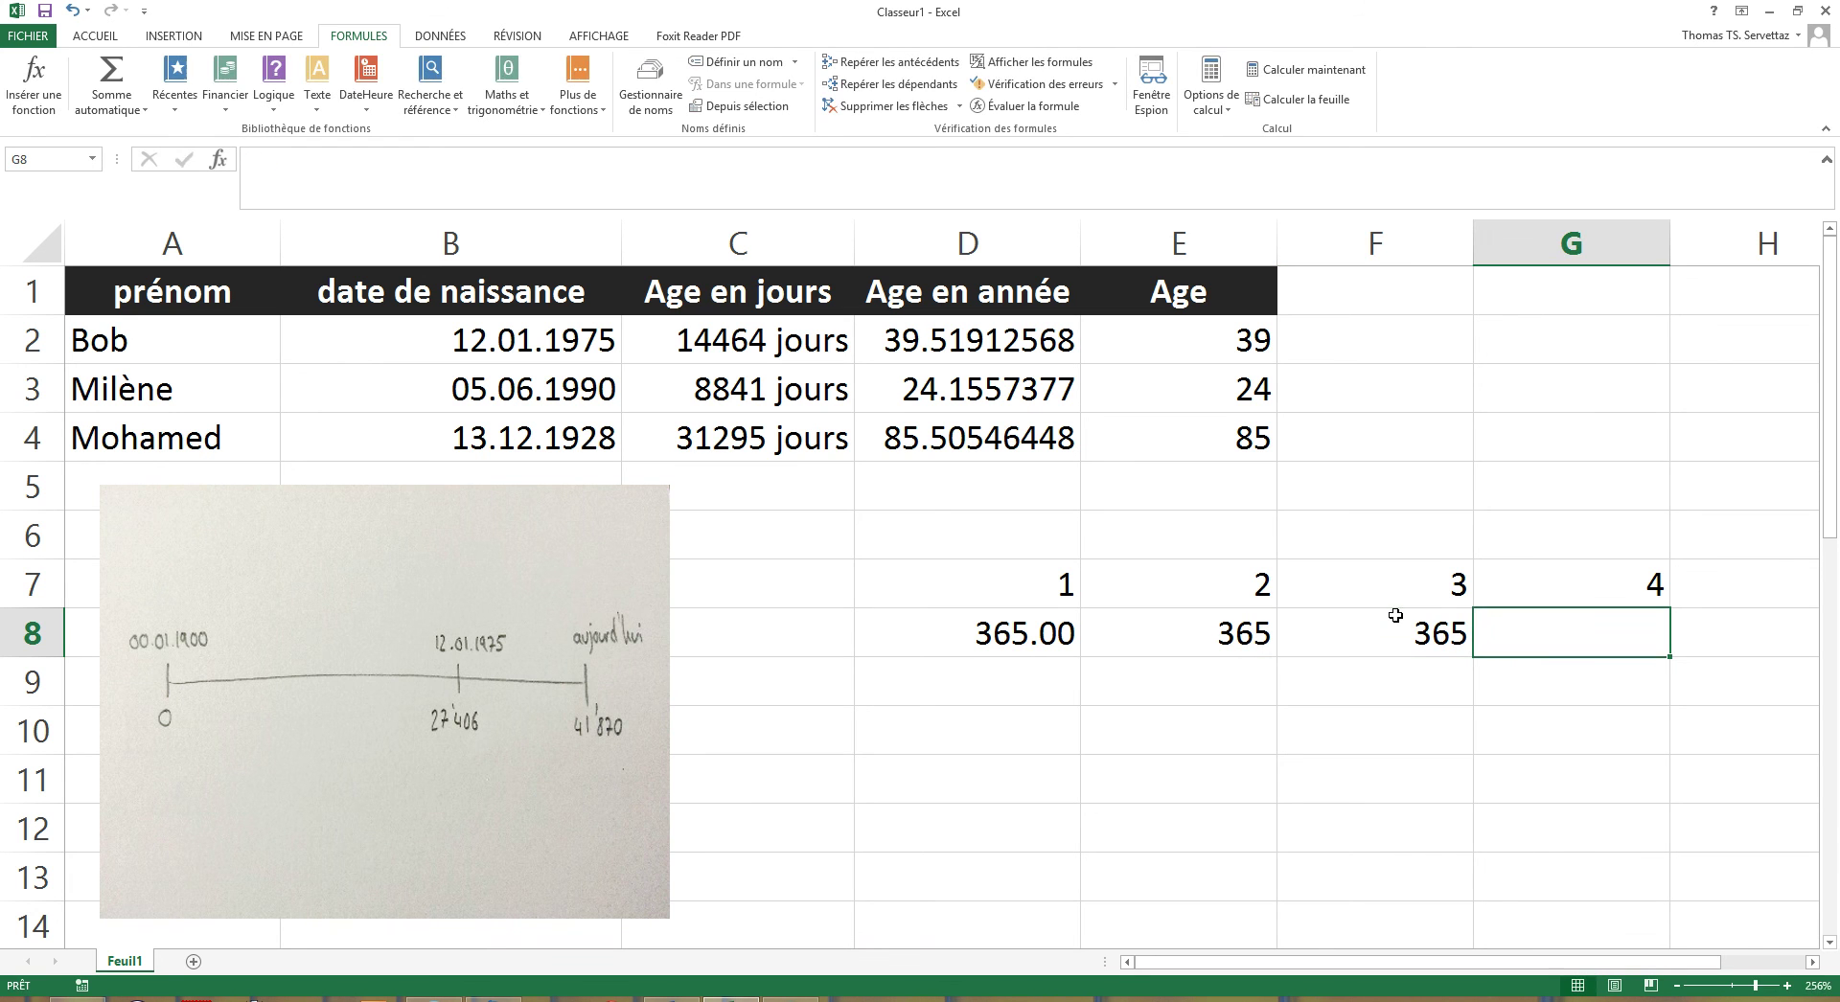
{"action": "type", "text": "366"}
{"action": "key", "text": "Down"}
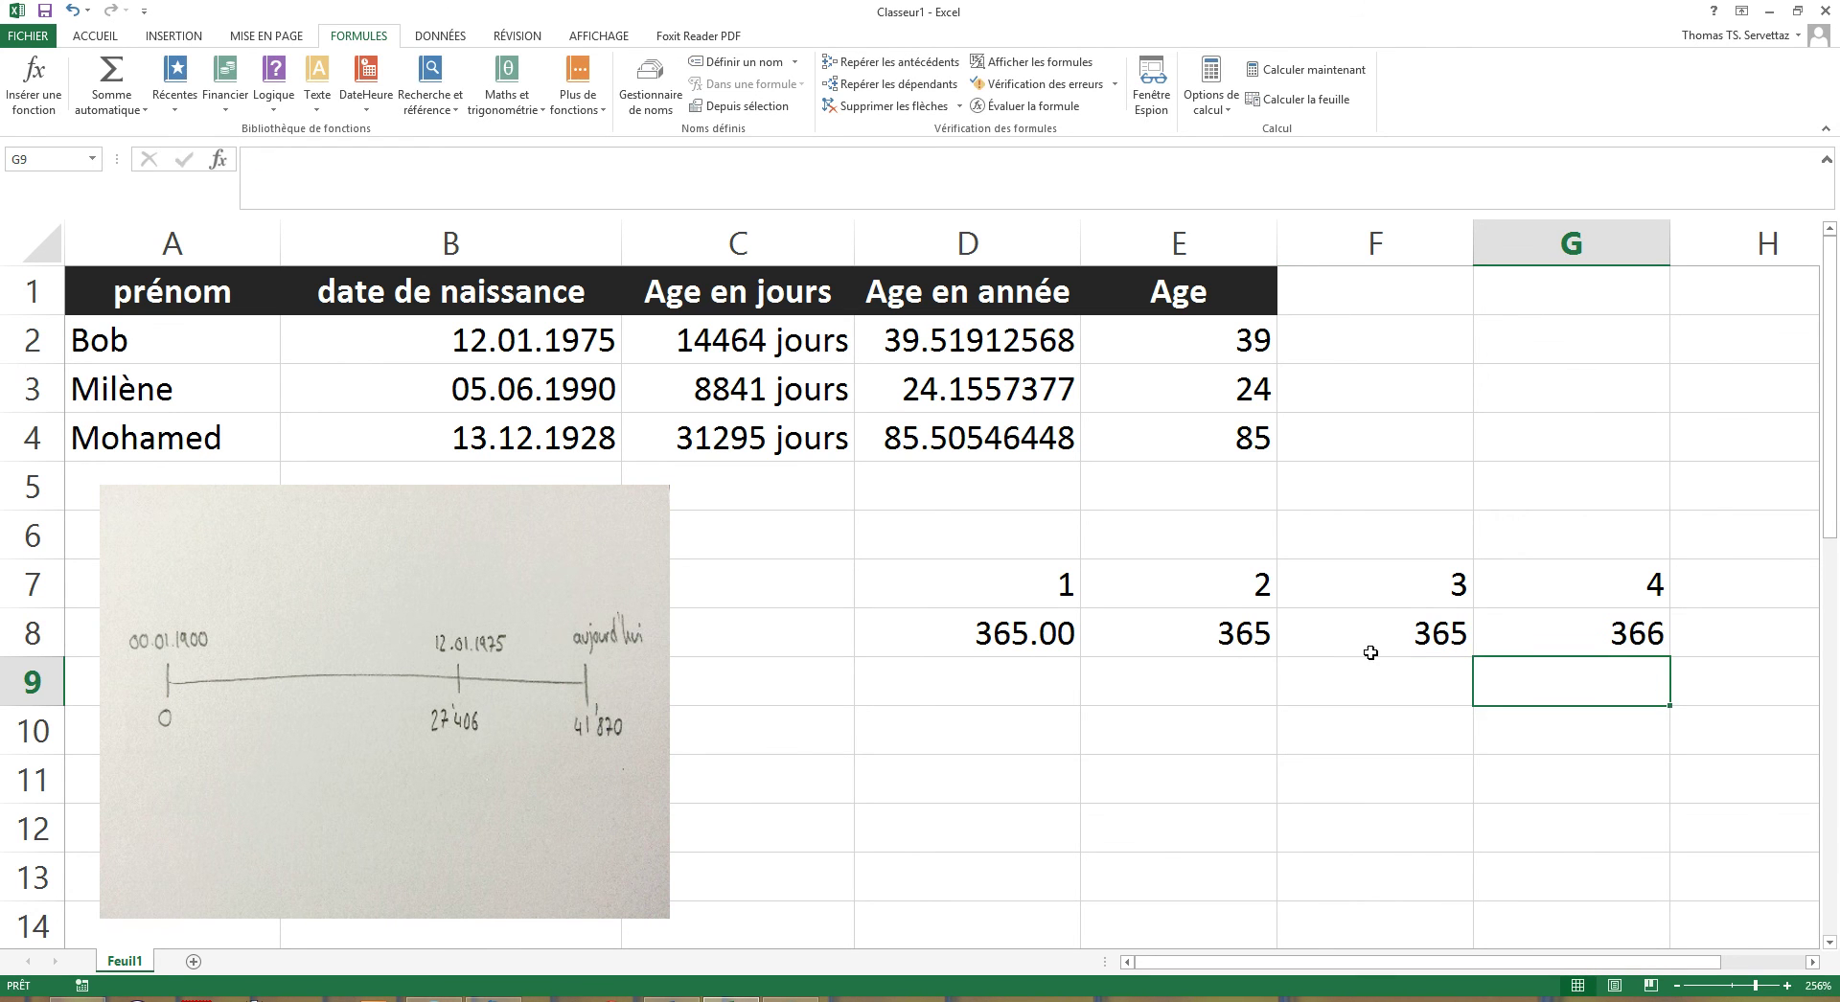
Apply the Standard number format to the day counts in D8:G8
{"action": "left_click_drag", "start_coordinate": [1054, 637], "coordinate": [1634, 637]}
{"action": "right_click", "coordinate": [1635, 637]}
{"action": "left_click", "coordinate": [1686, 556]}
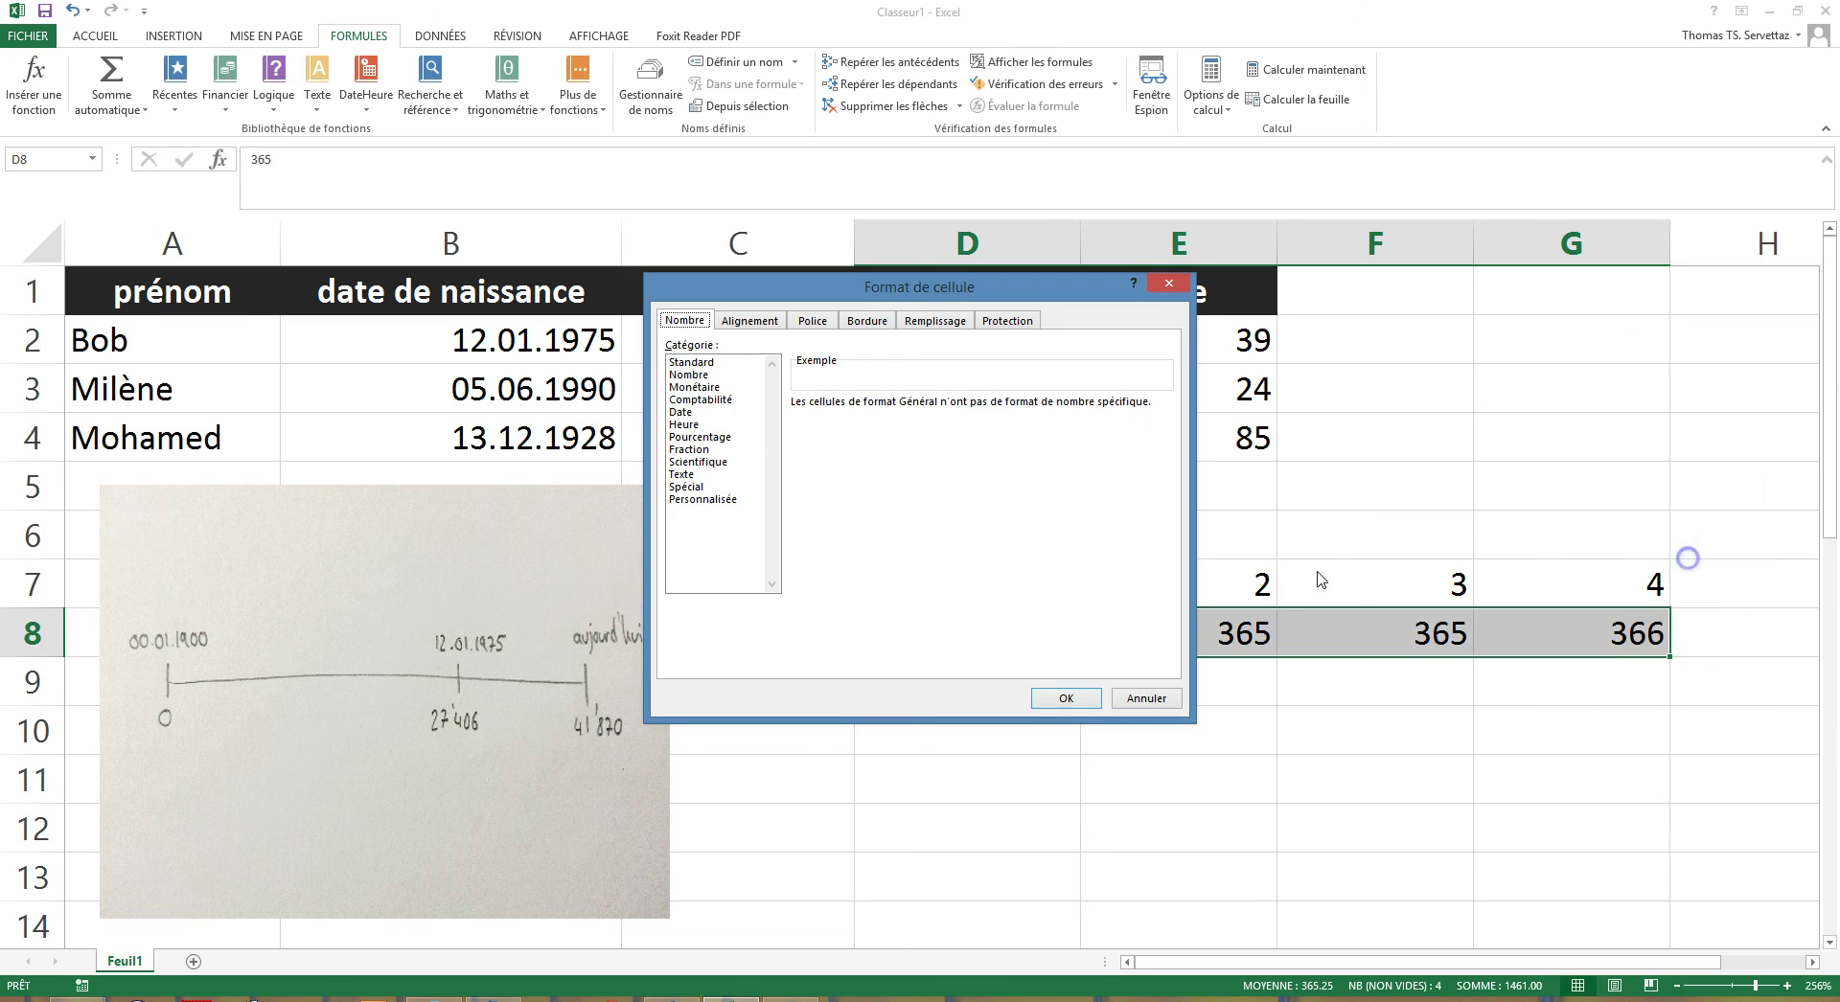
{"action": "left_click", "coordinate": [714, 362]}
{"action": "left_click", "coordinate": [1065, 697]}
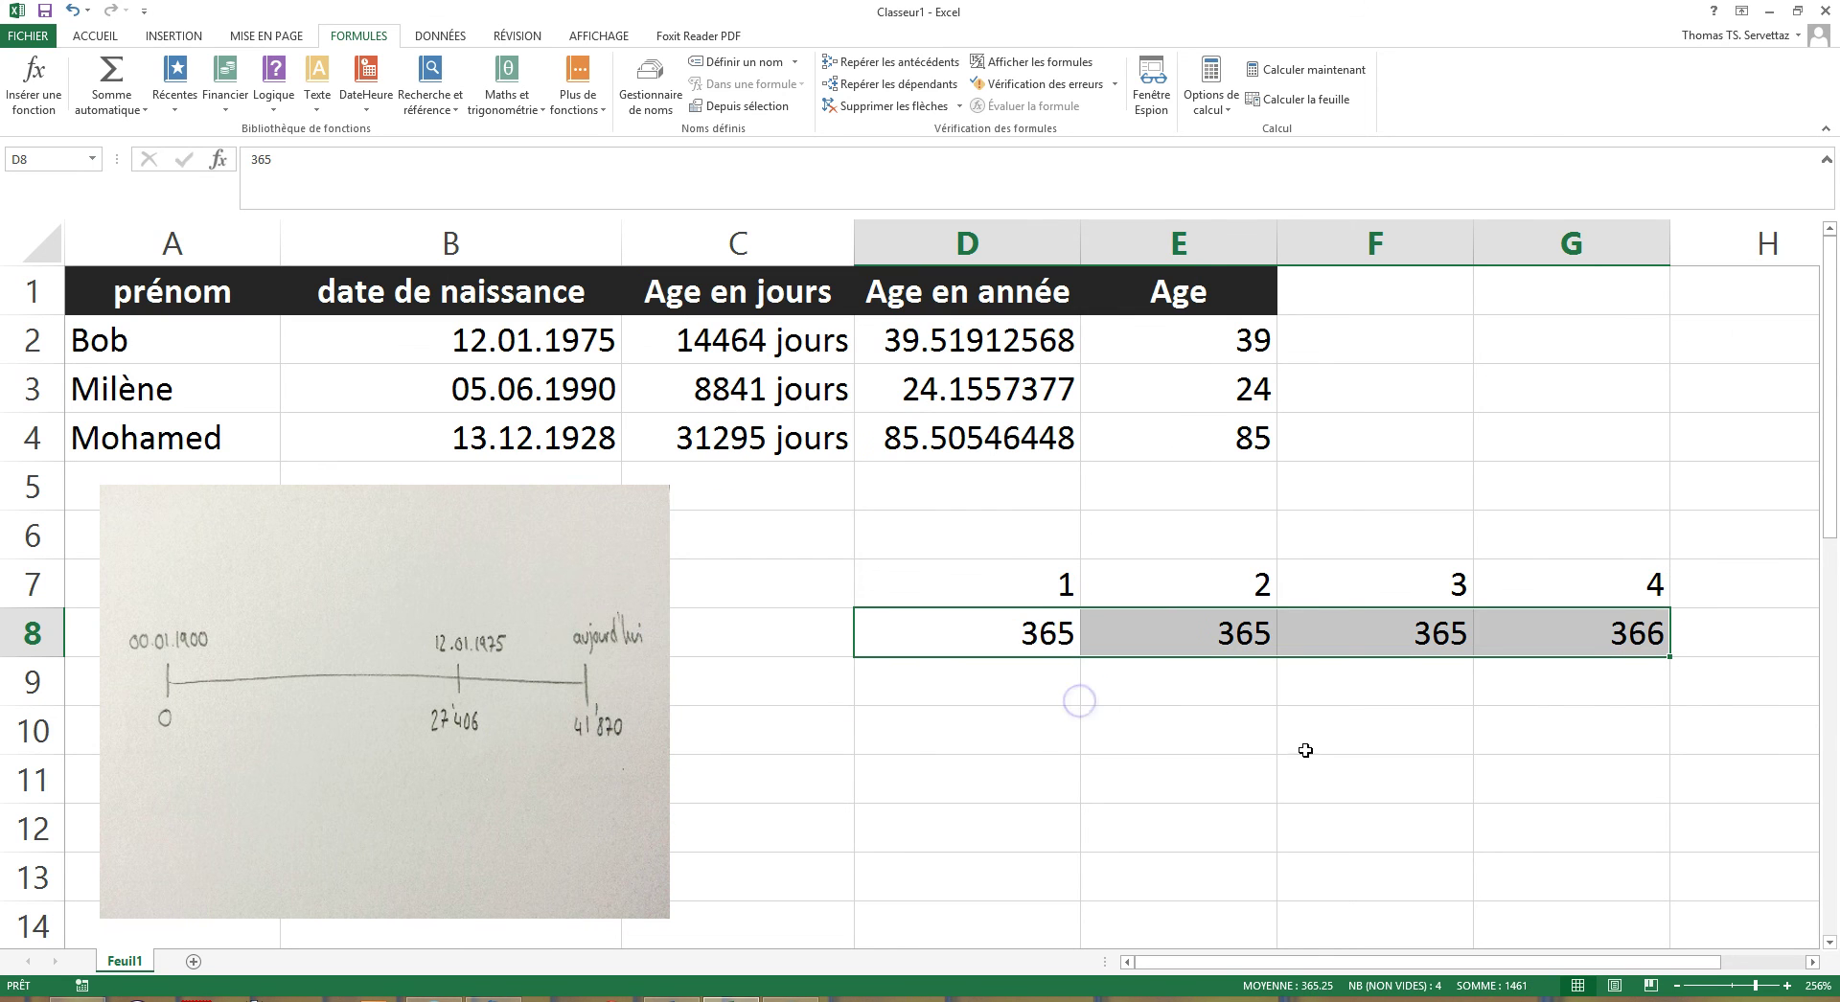
{"action": "left_click", "coordinate": [1230, 710]}
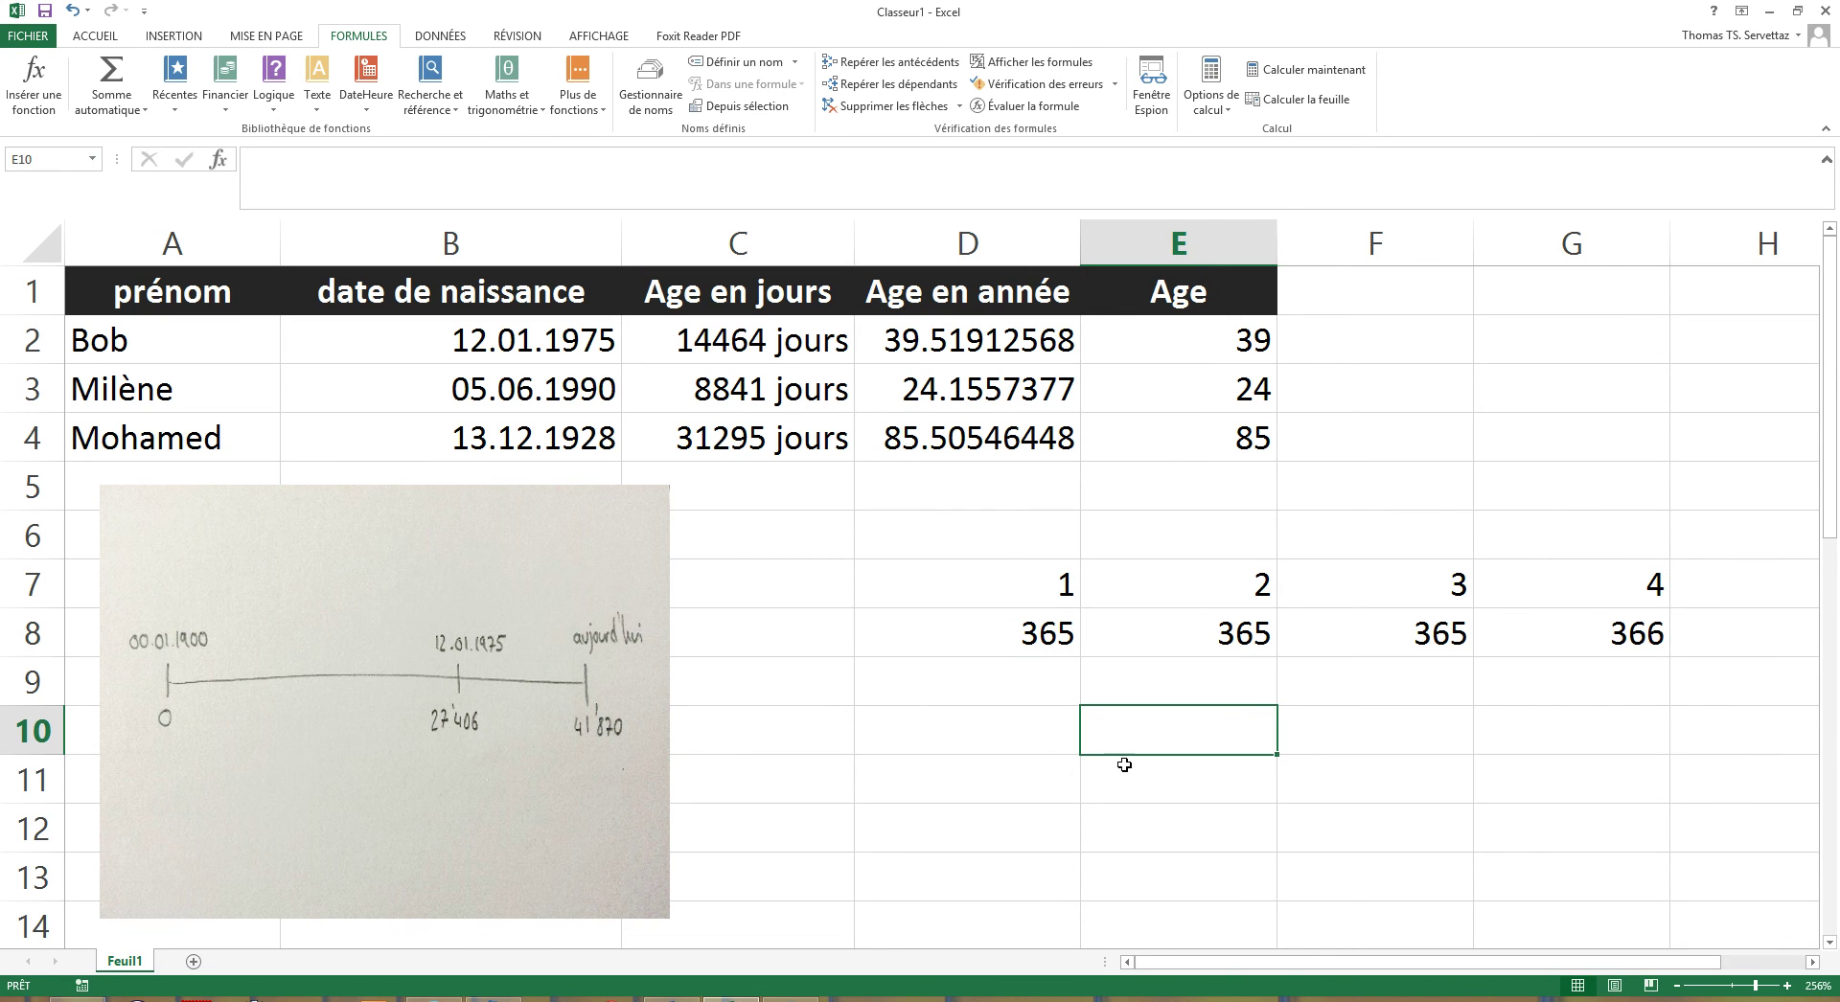
Enter the formula =D8+E8+F8+G8/4 in cell D10 for the average days per year
{"action": "left_click_drag", "start_coordinate": [997, 628], "coordinate": [1635, 633]}
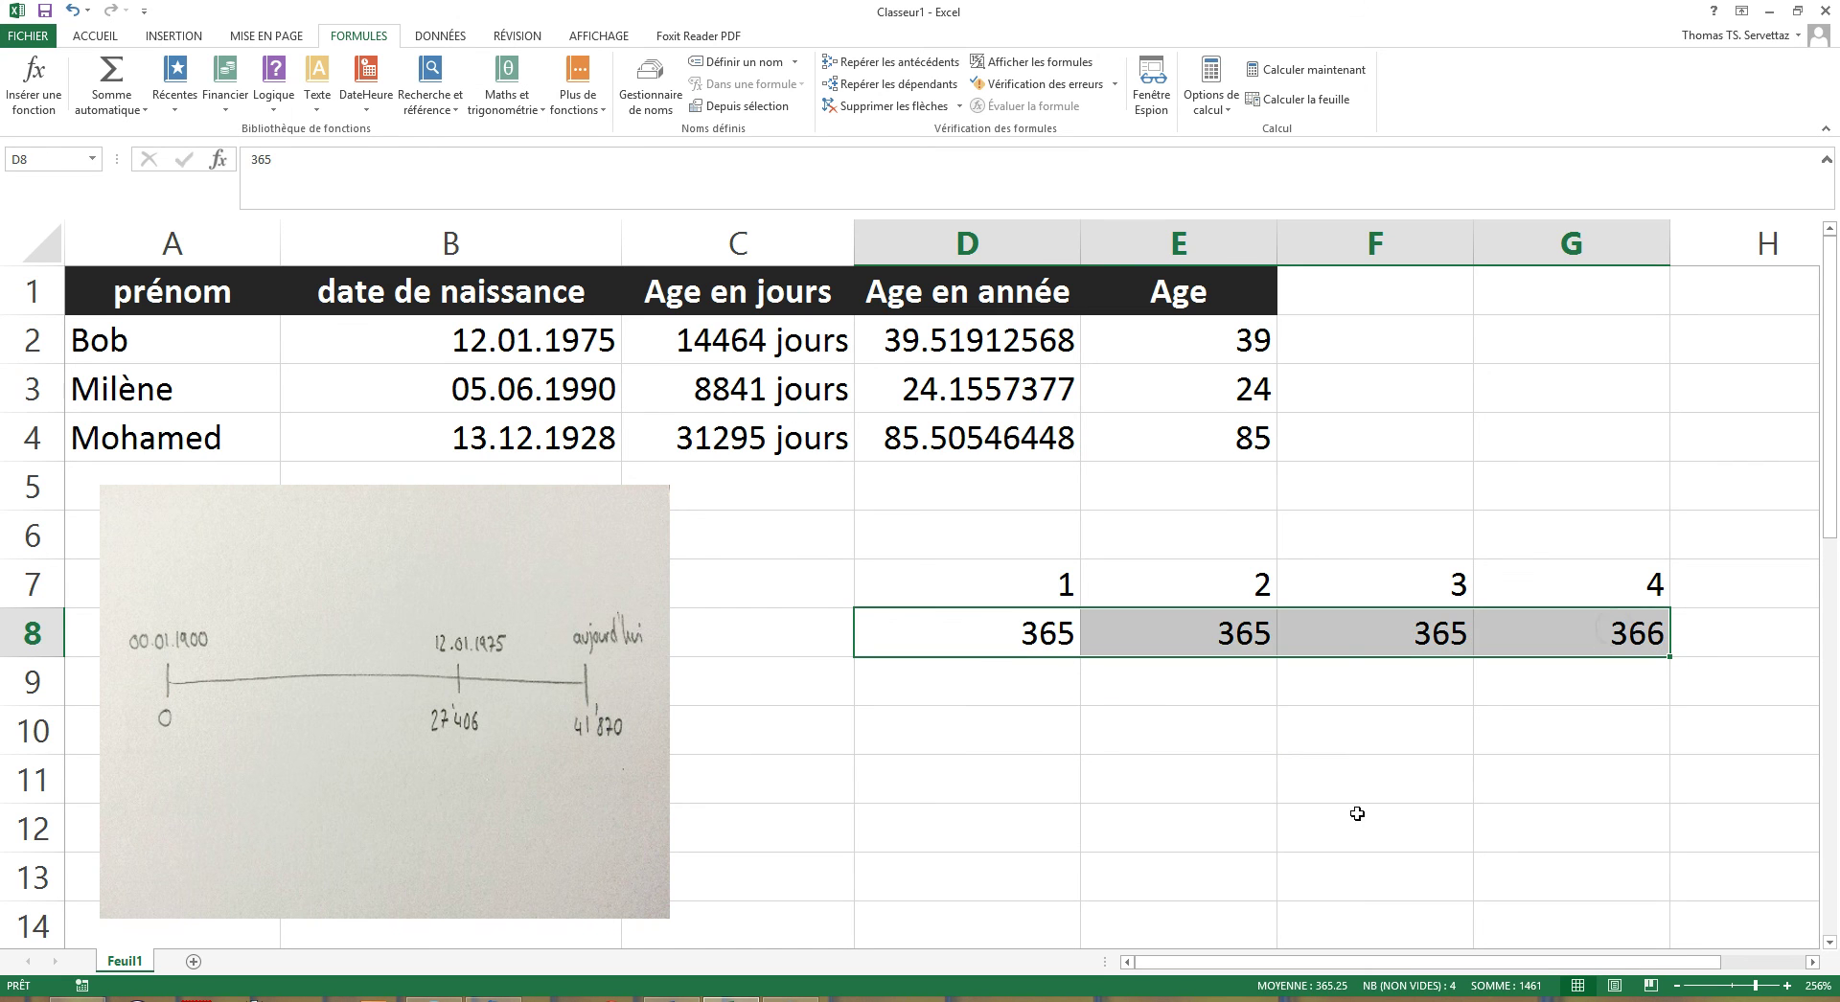
{"action": "left_click", "coordinate": [1033, 745]}
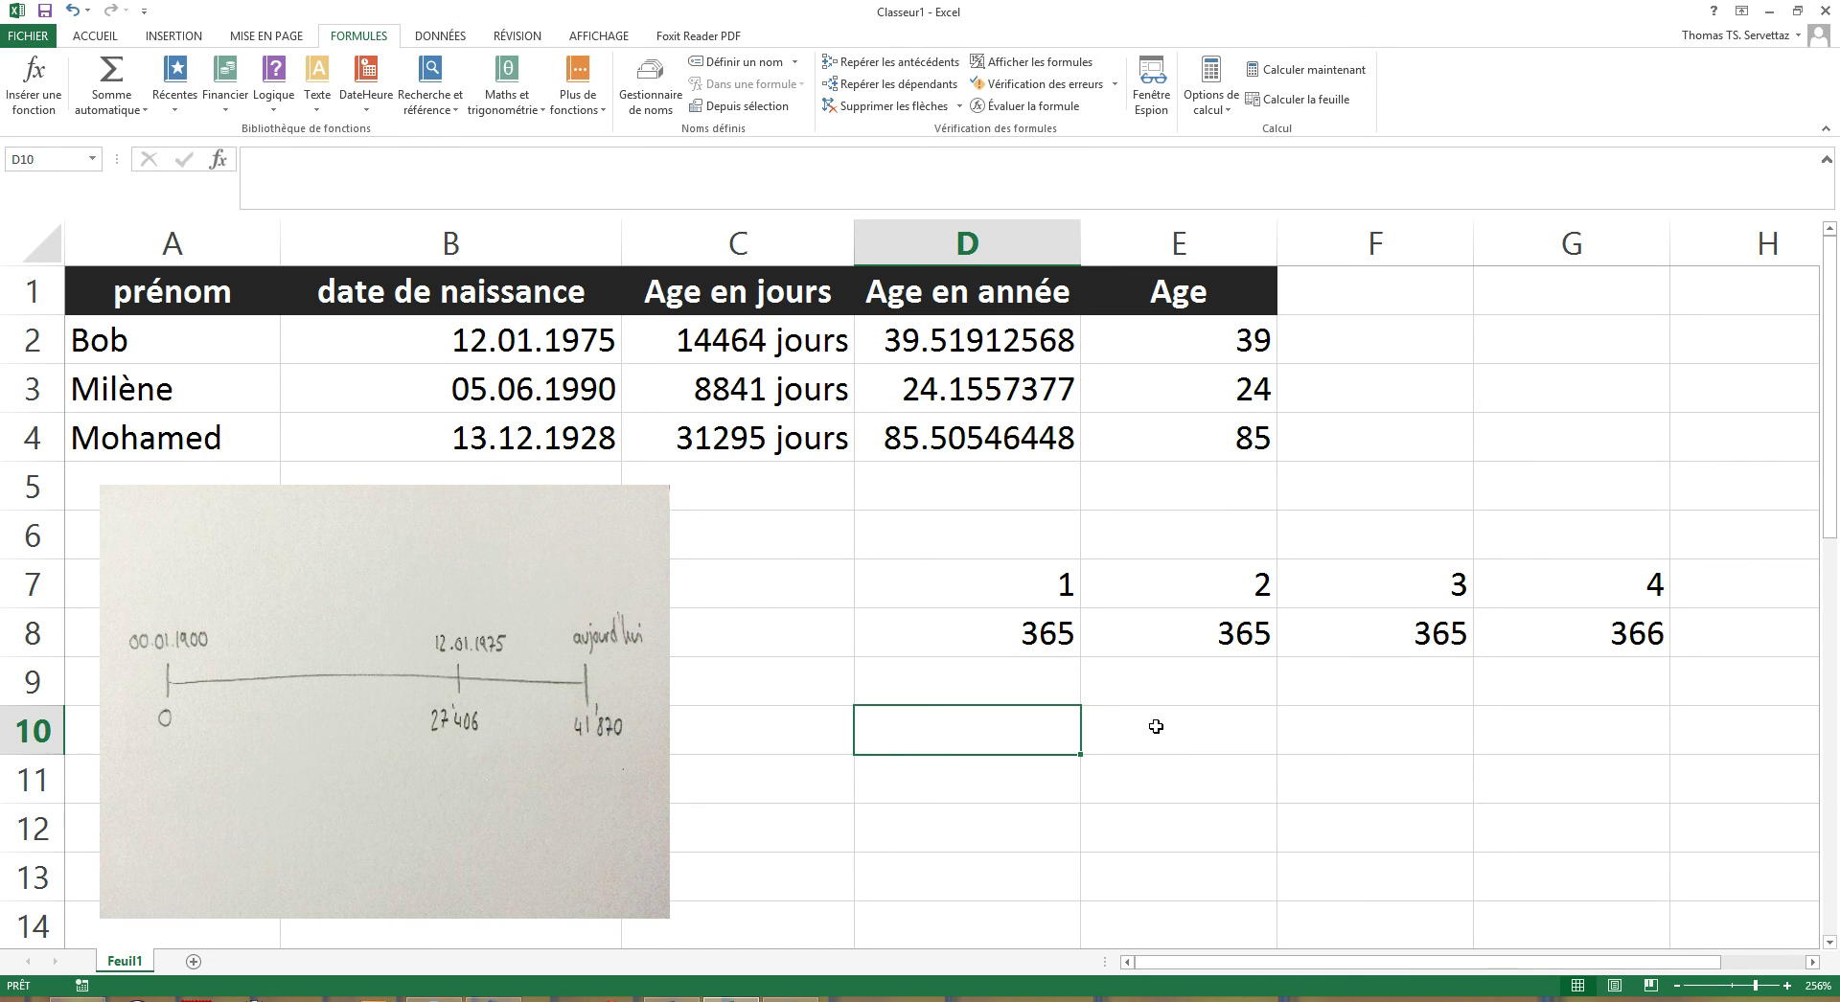
{"action": "type", "text": "="}
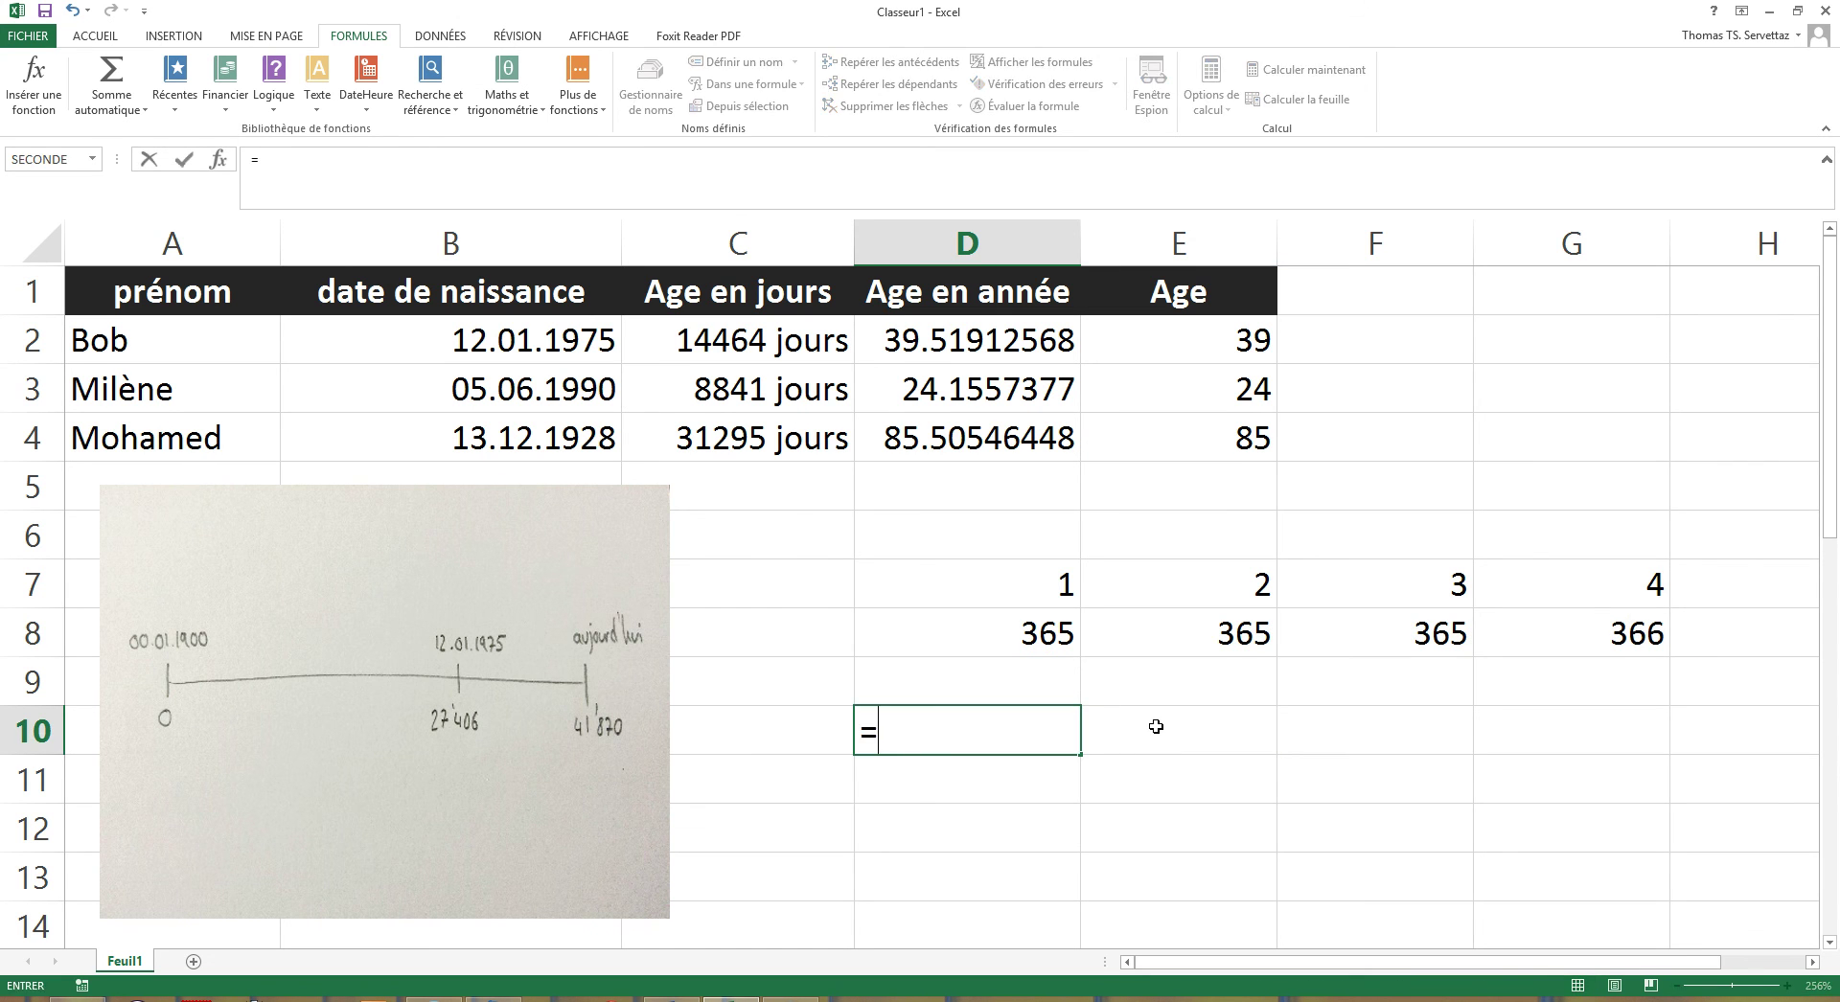
{"action": "left_click", "coordinate": [1046, 637]}
{"action": "type", "text": "+"}
{"action": "left_click", "coordinate": [1236, 640]}
{"action": "type", "text": "+"}
{"action": "left_click", "coordinate": [1428, 640]}
{"action": "type", "text": "+"}
{"action": "left_click", "coordinate": [1569, 648]}
{"action": "type", "text": "/4"}
{"action": "key", "text": "Return"}
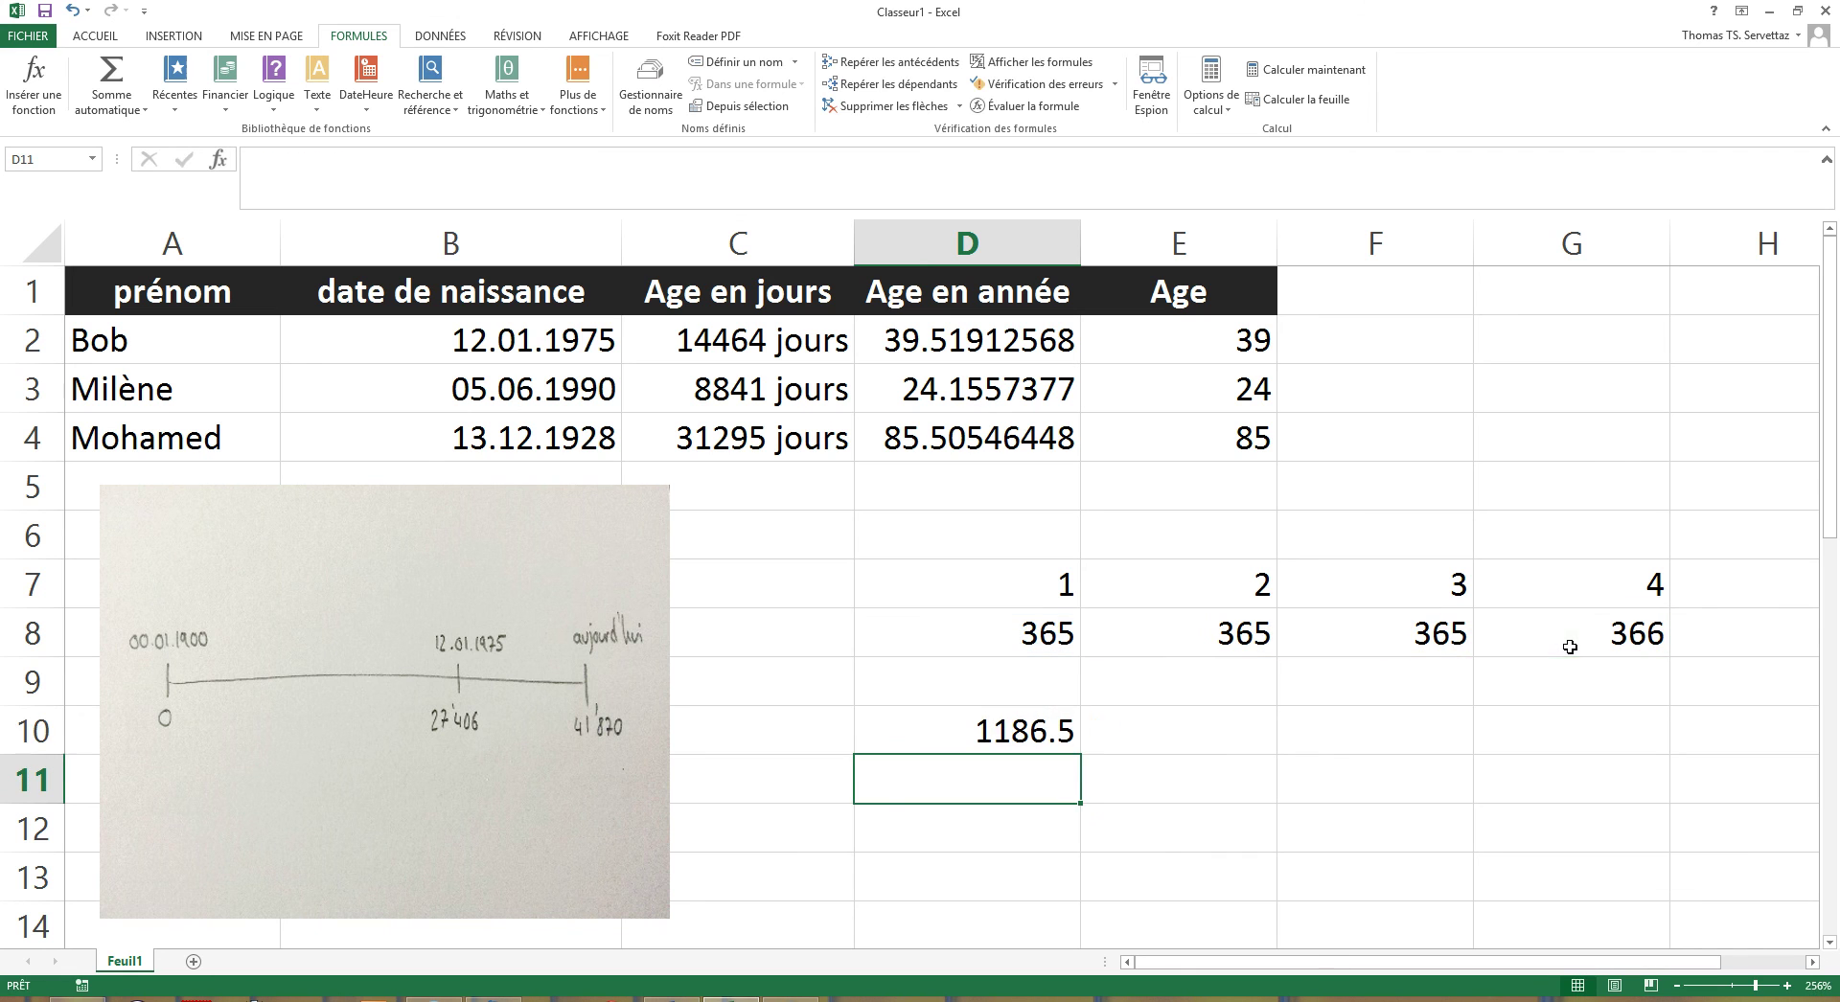
Add parentheses around the sum in D10 so the formula becomes =(D8+E8+F8+G8)/4
{"action": "left_click", "coordinate": [1035, 733]}
{"action": "double_click", "coordinate": [1034, 733]}
{"action": "left_click", "coordinate": [1086, 732]}
{"action": "type", "text": ")/4"}
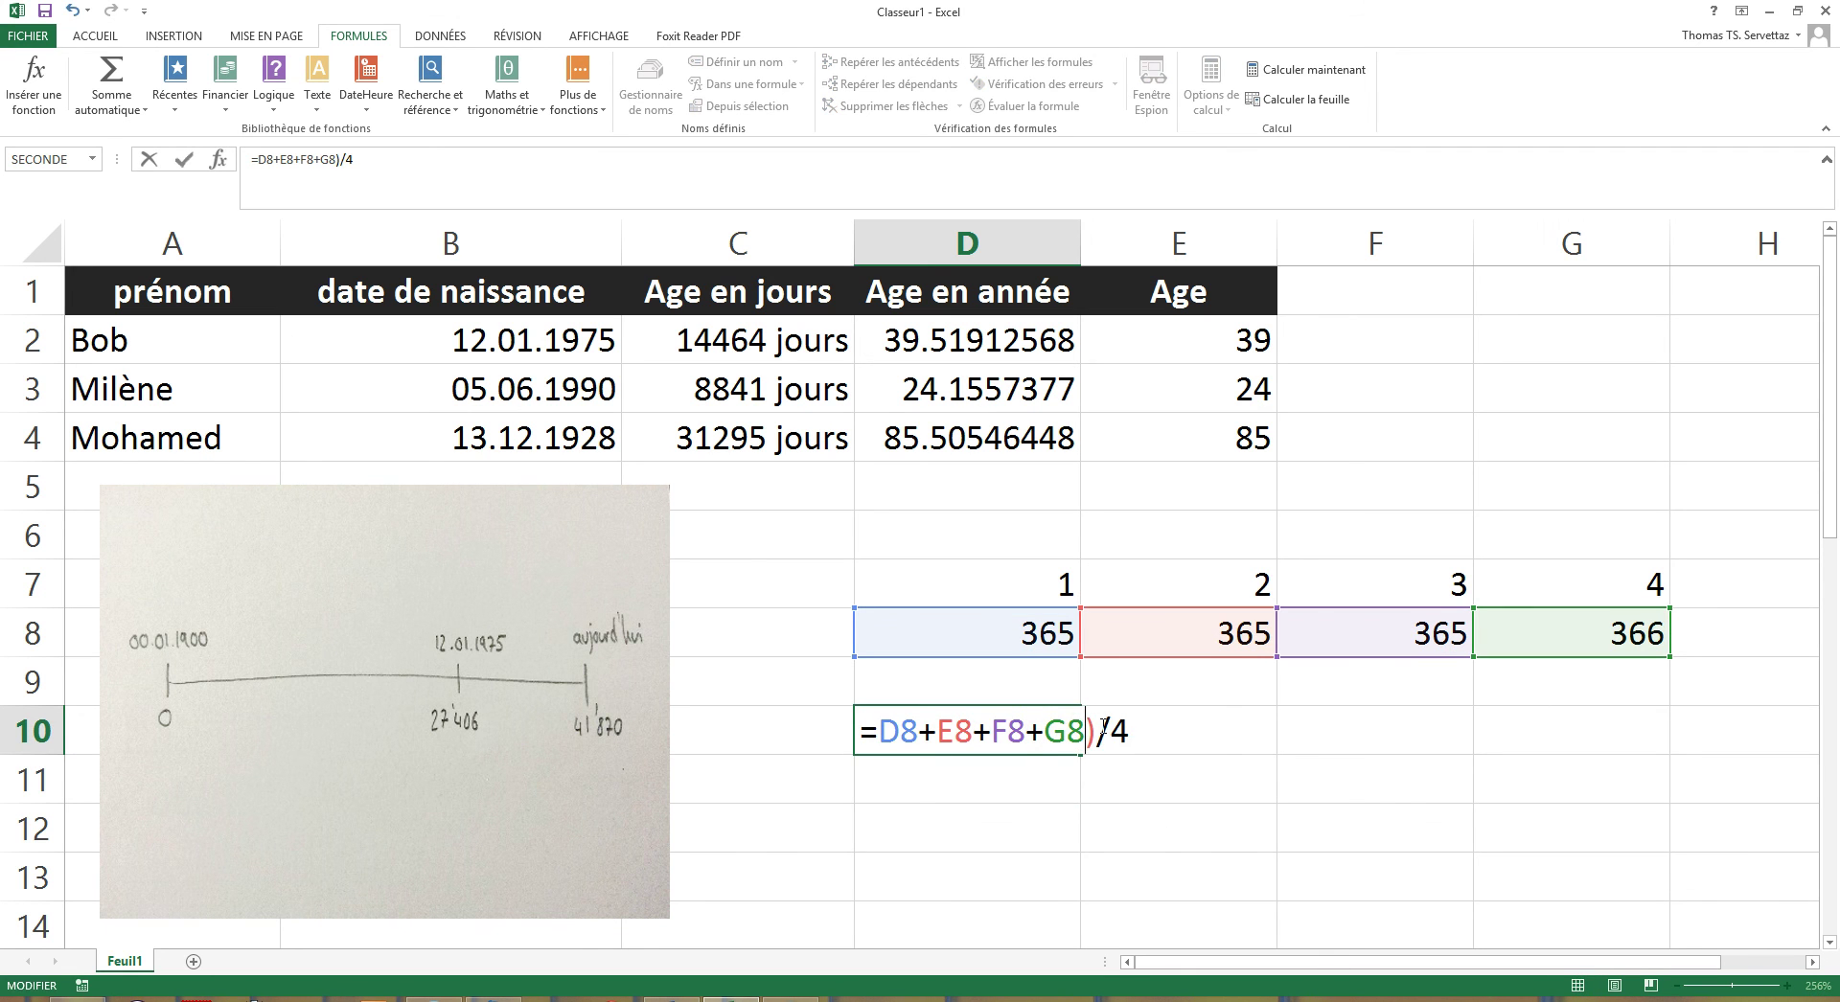
{"action": "key", "text": "Left"}
{"action": "key", "text": "Left"}
{"action": "type", "text": "("}
{"action": "key", "text": "Return"}
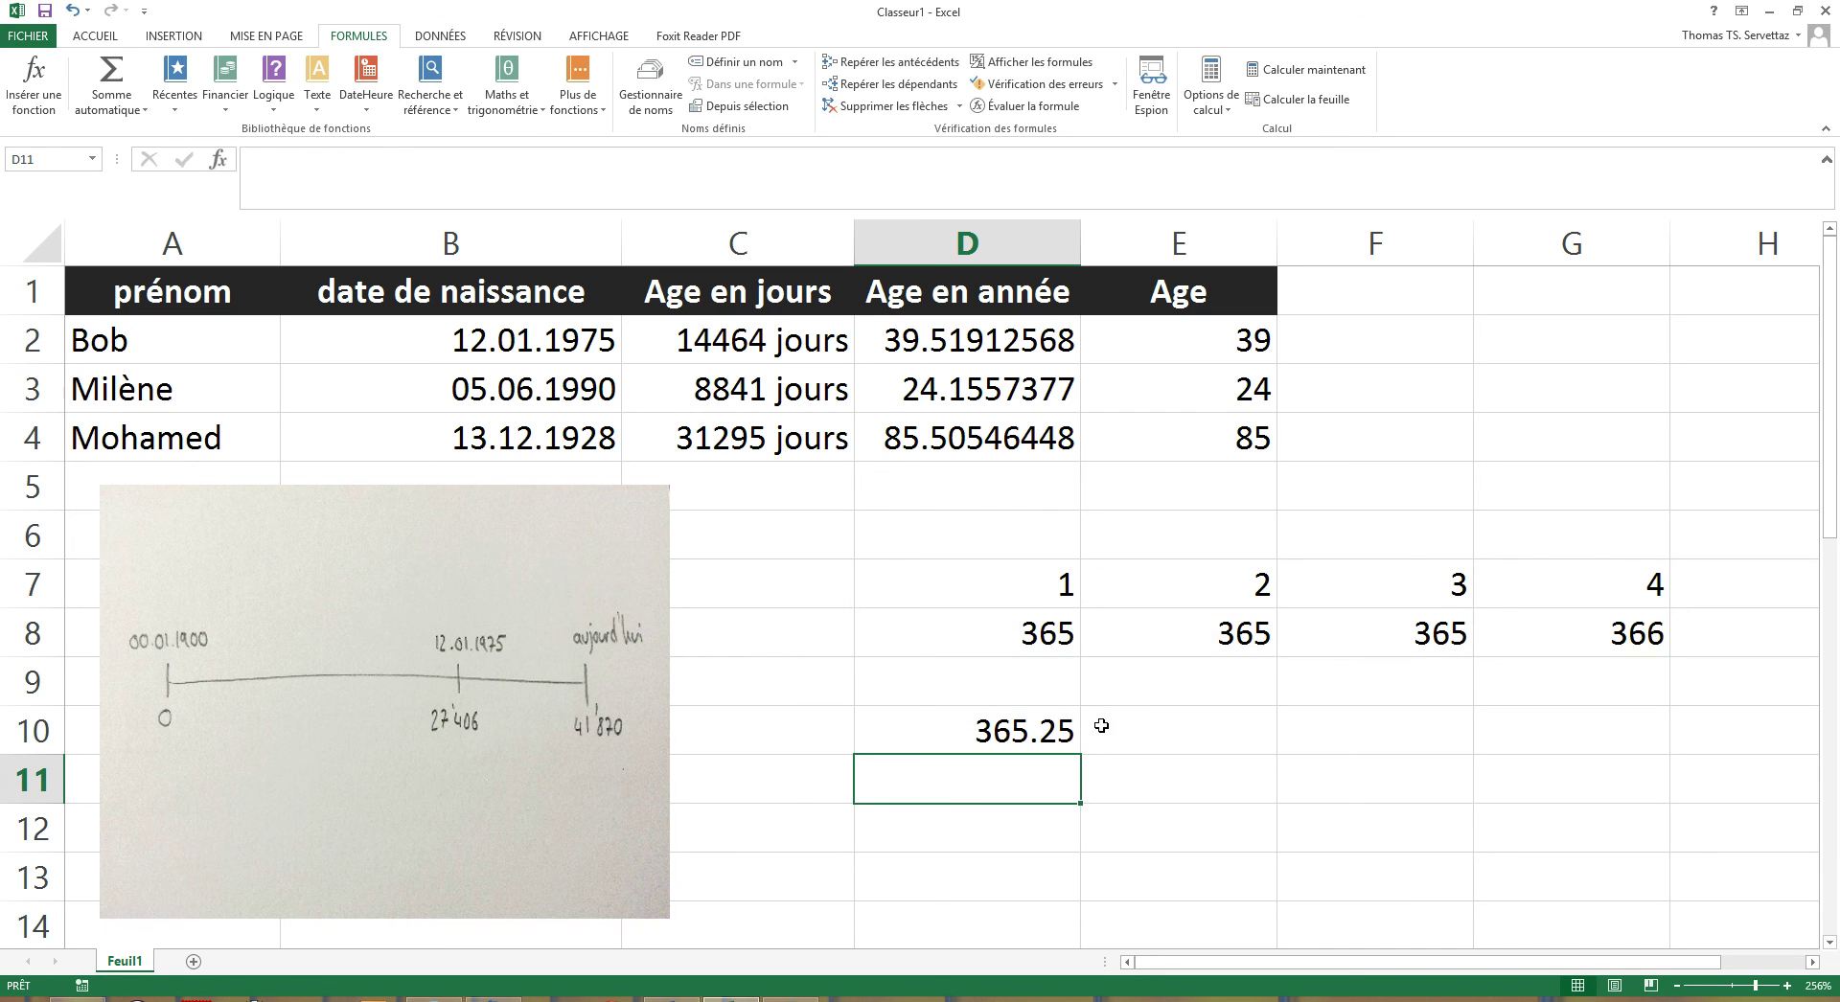
Enter the formula =MOYENNE(D8:G8) in cell D11 to average the same four years with a function
{"action": "type", "text": "="}
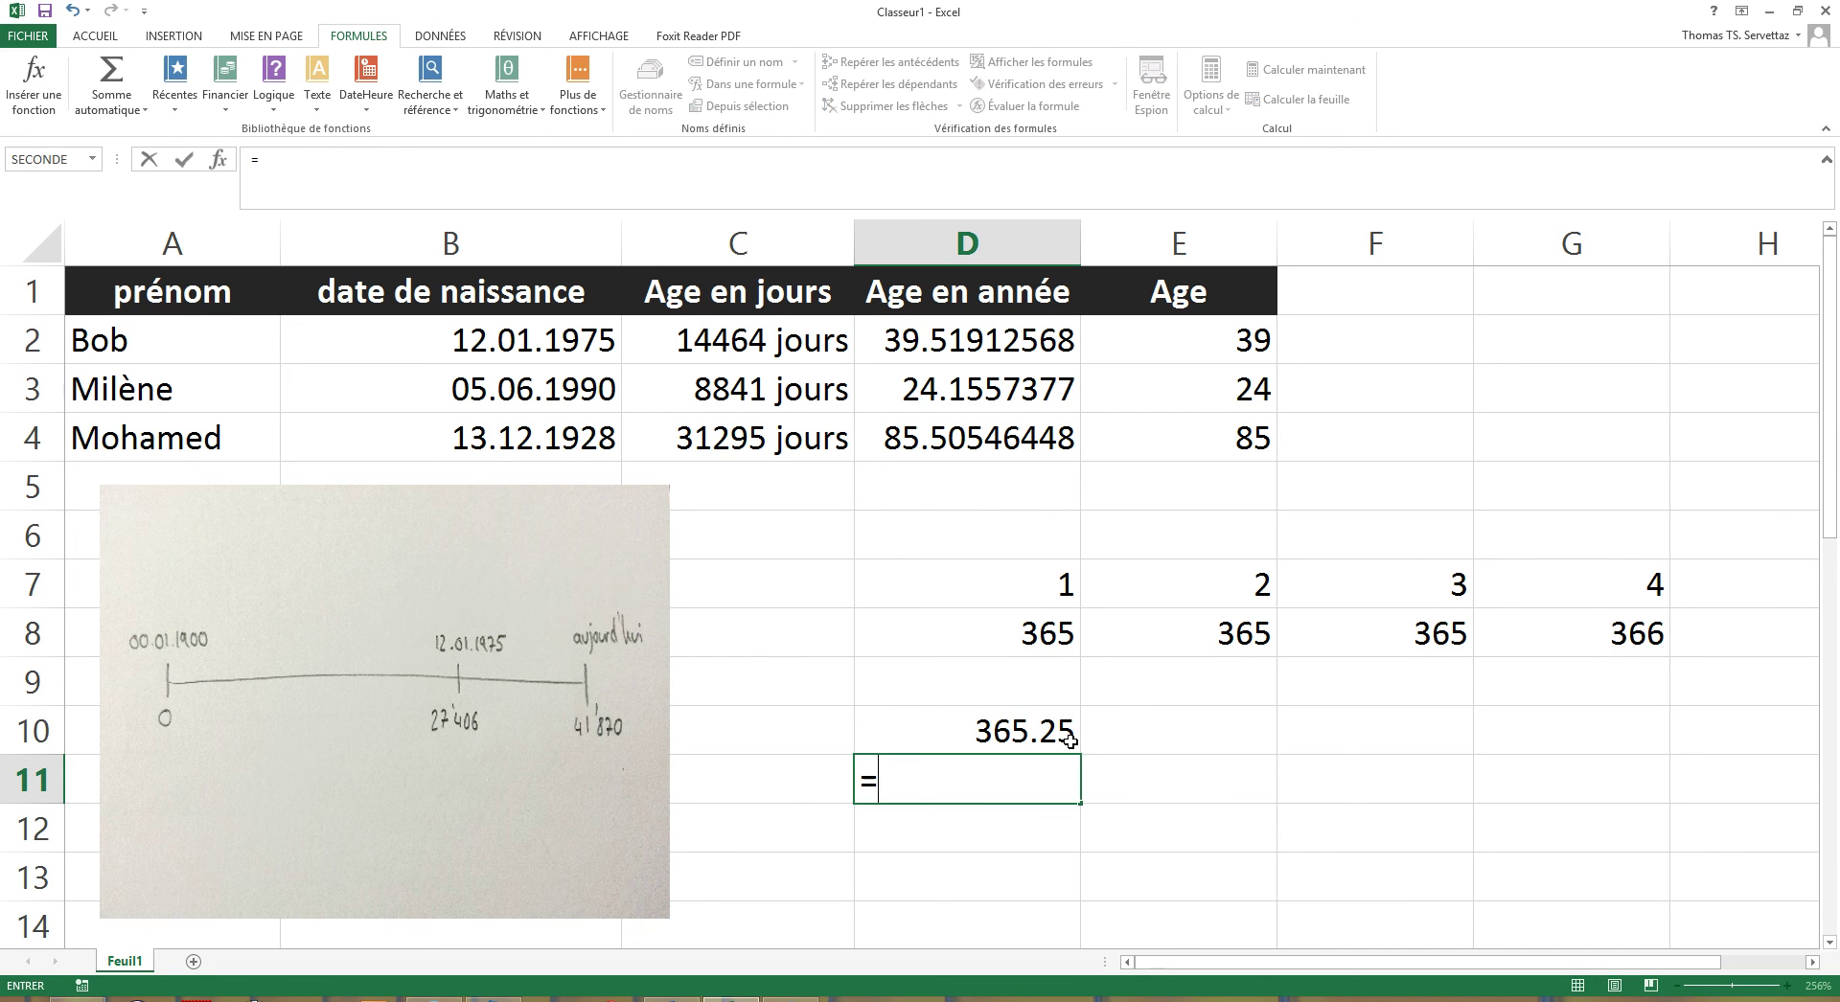
{"action": "type", "text": "moyenne("}
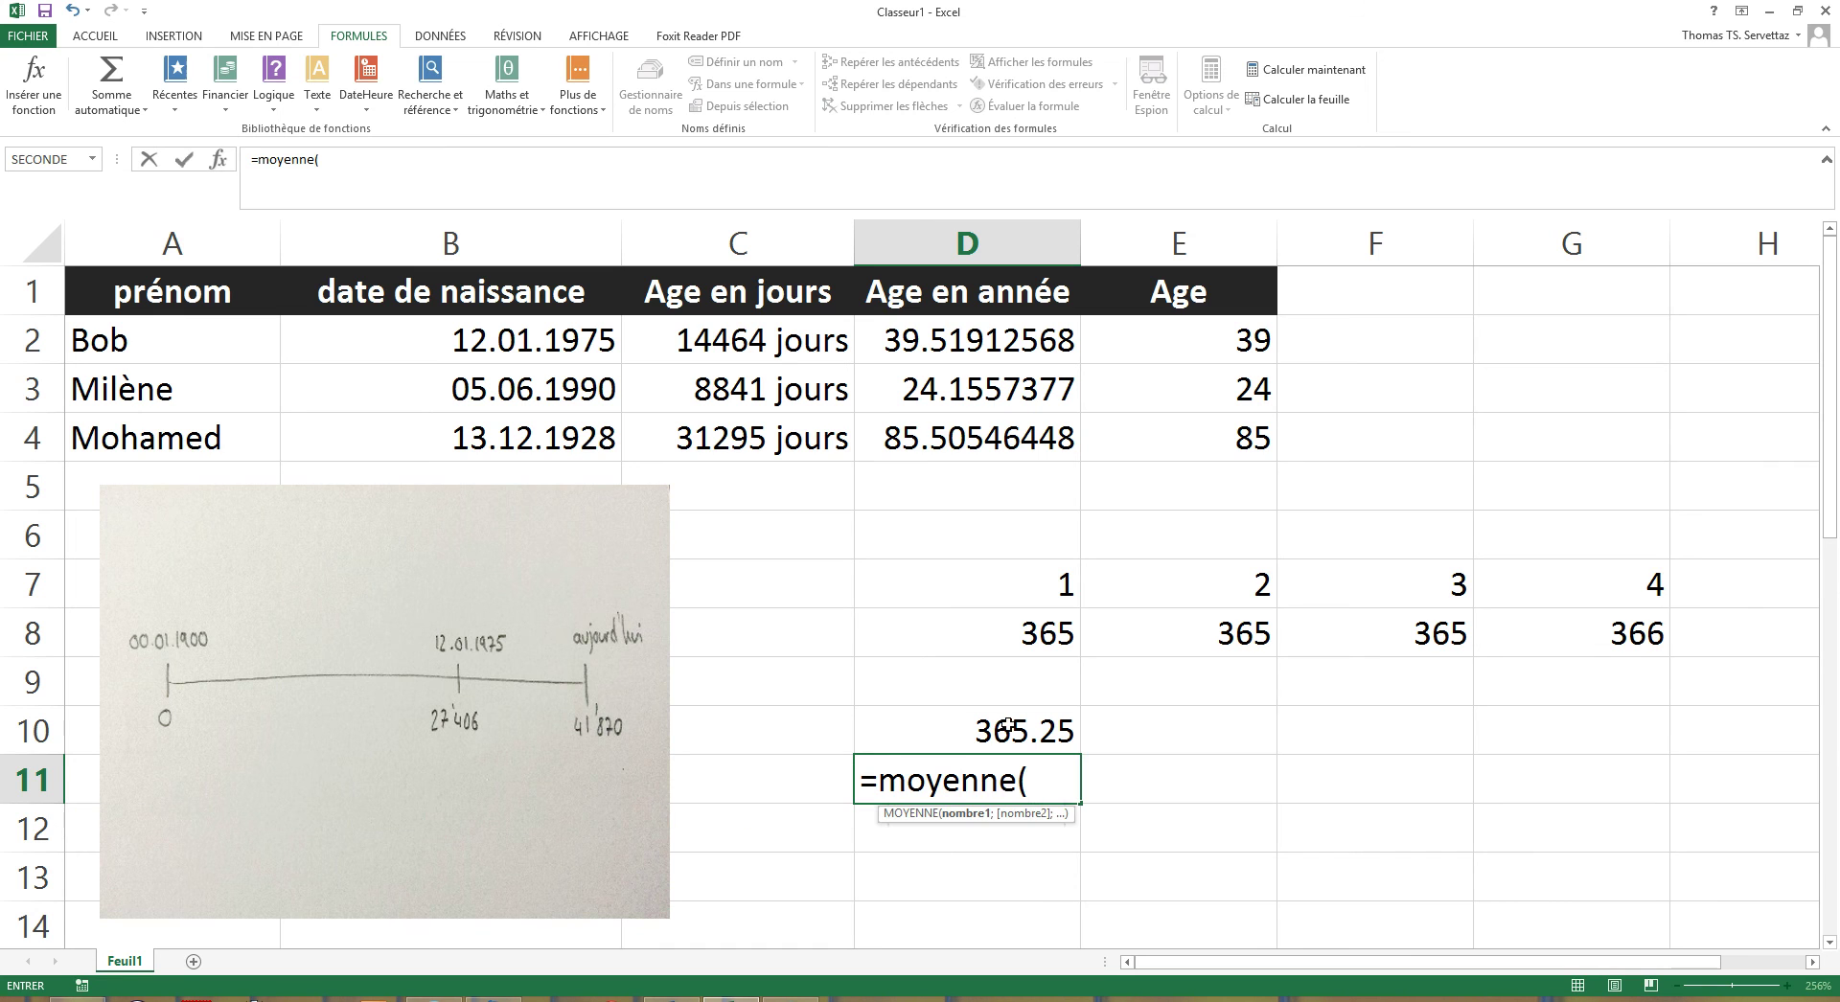
{"action": "left_click", "coordinate": [973, 650]}
{"action": "left_click_drag", "start_coordinate": [1111, 636], "coordinate": [1662, 643]}
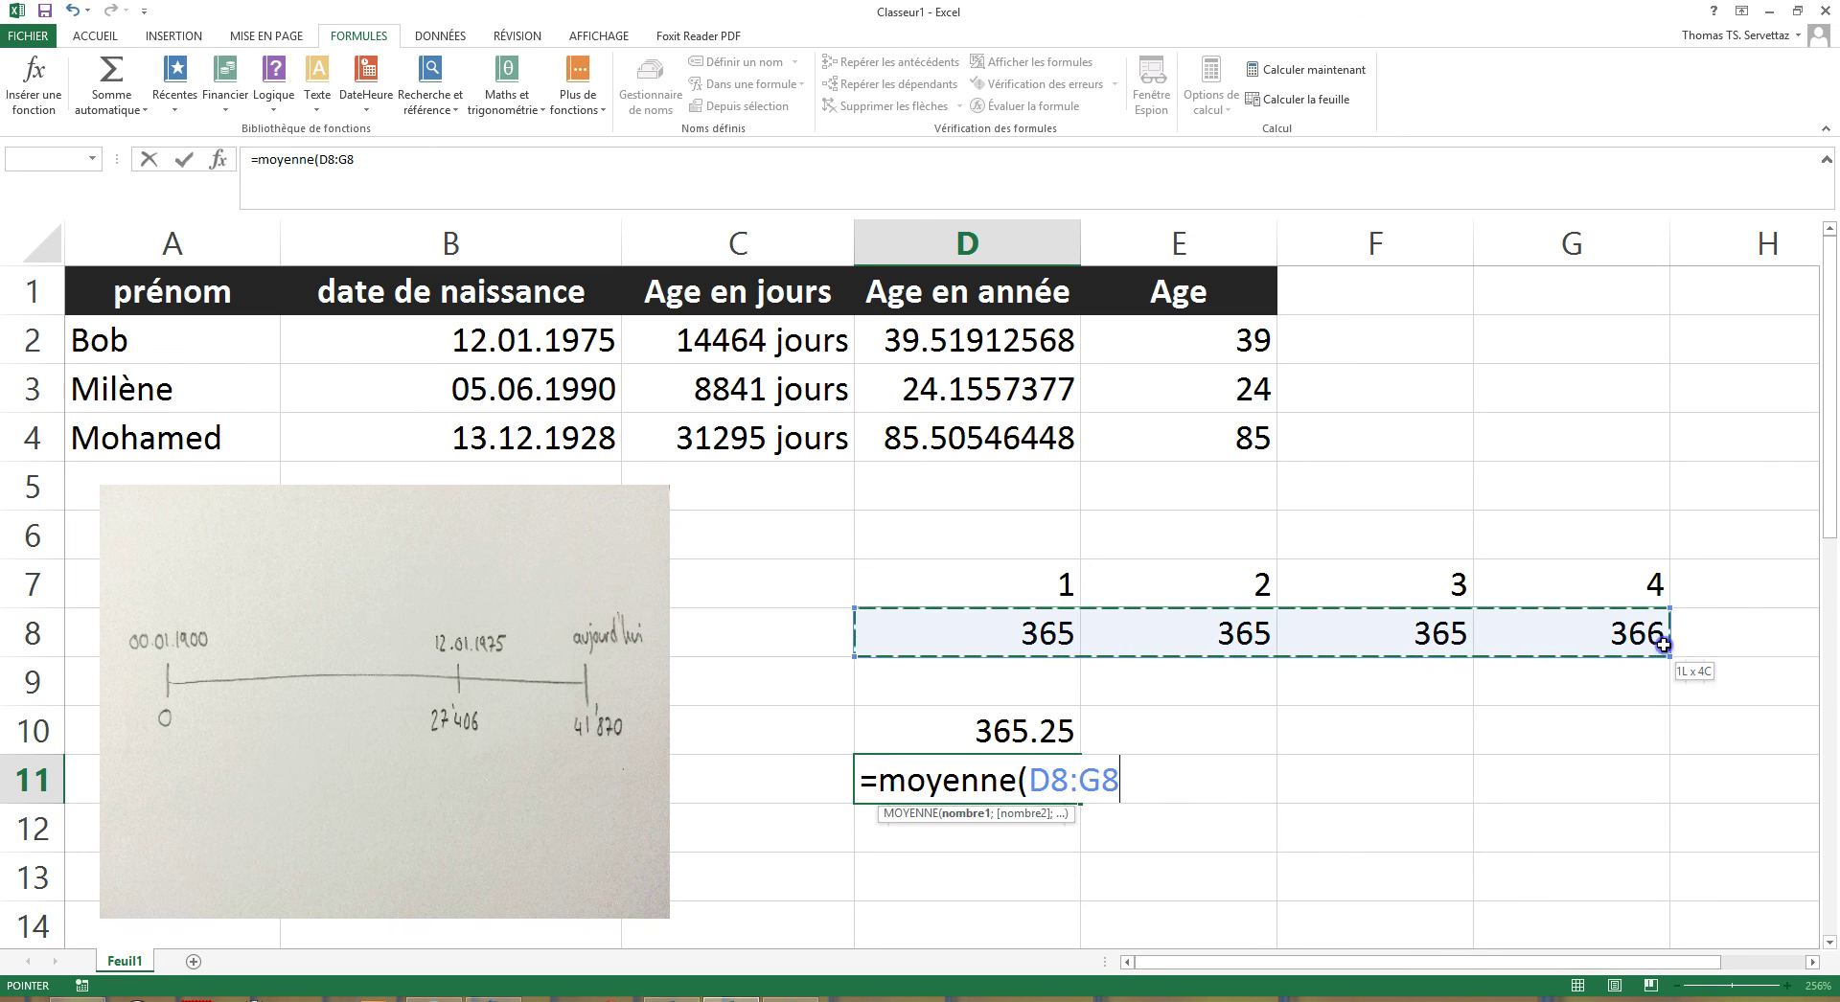
{"action": "type", "text": ")"}
{"action": "key", "text": "Return"}
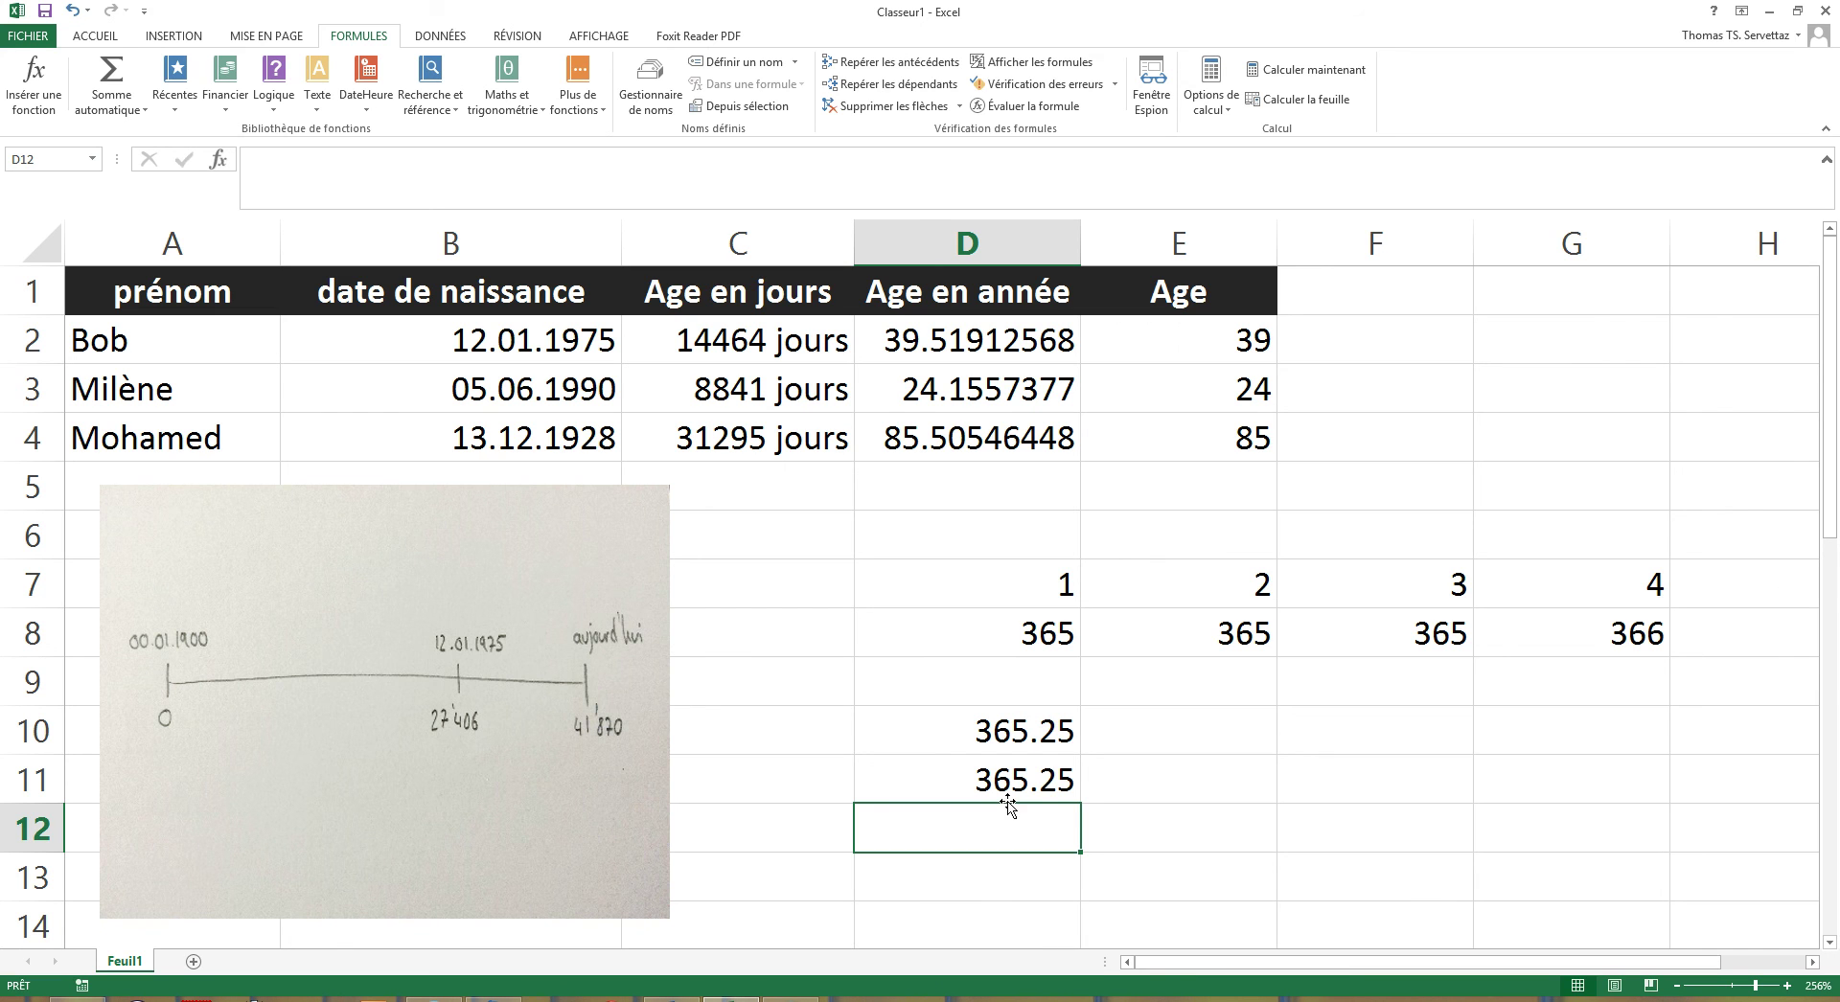
Clear the contents of the average days calculation in cells D7:G12
{"action": "left_click_drag", "start_coordinate": [951, 578], "coordinate": [1611, 847]}
{"action": "key", "text": "Delete"}
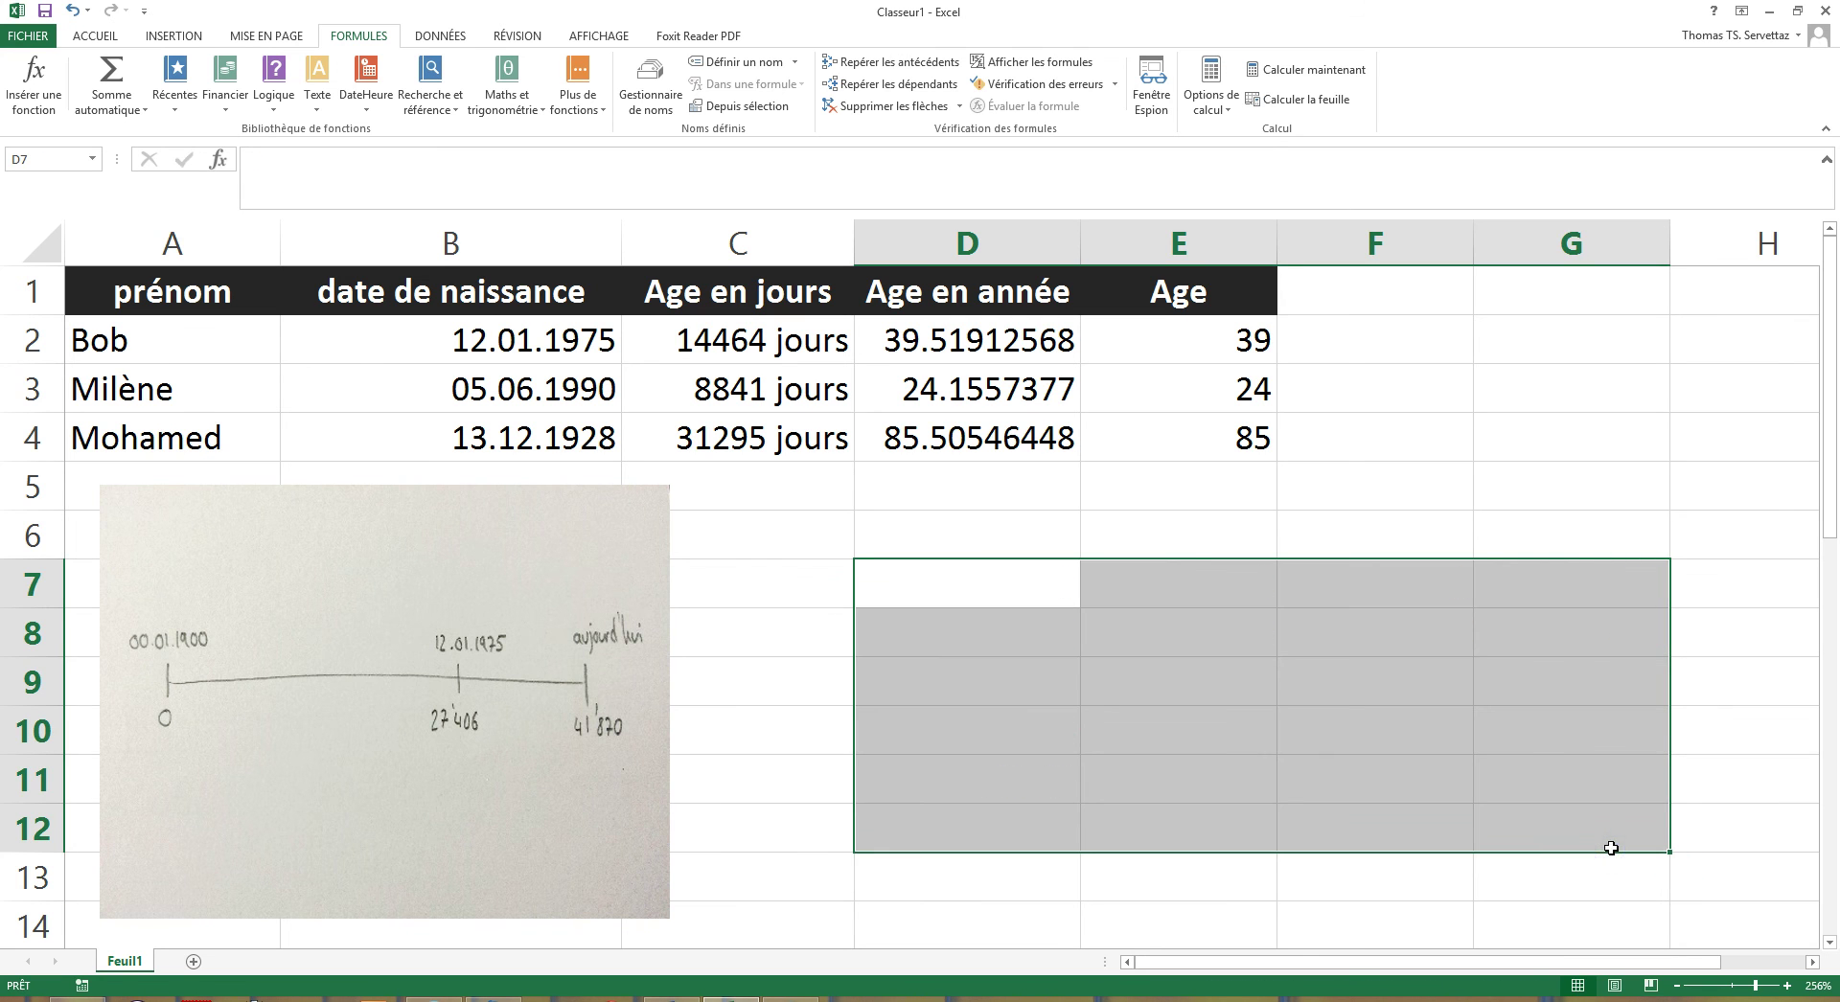
{"action": "left_click", "coordinate": [1089, 496]}
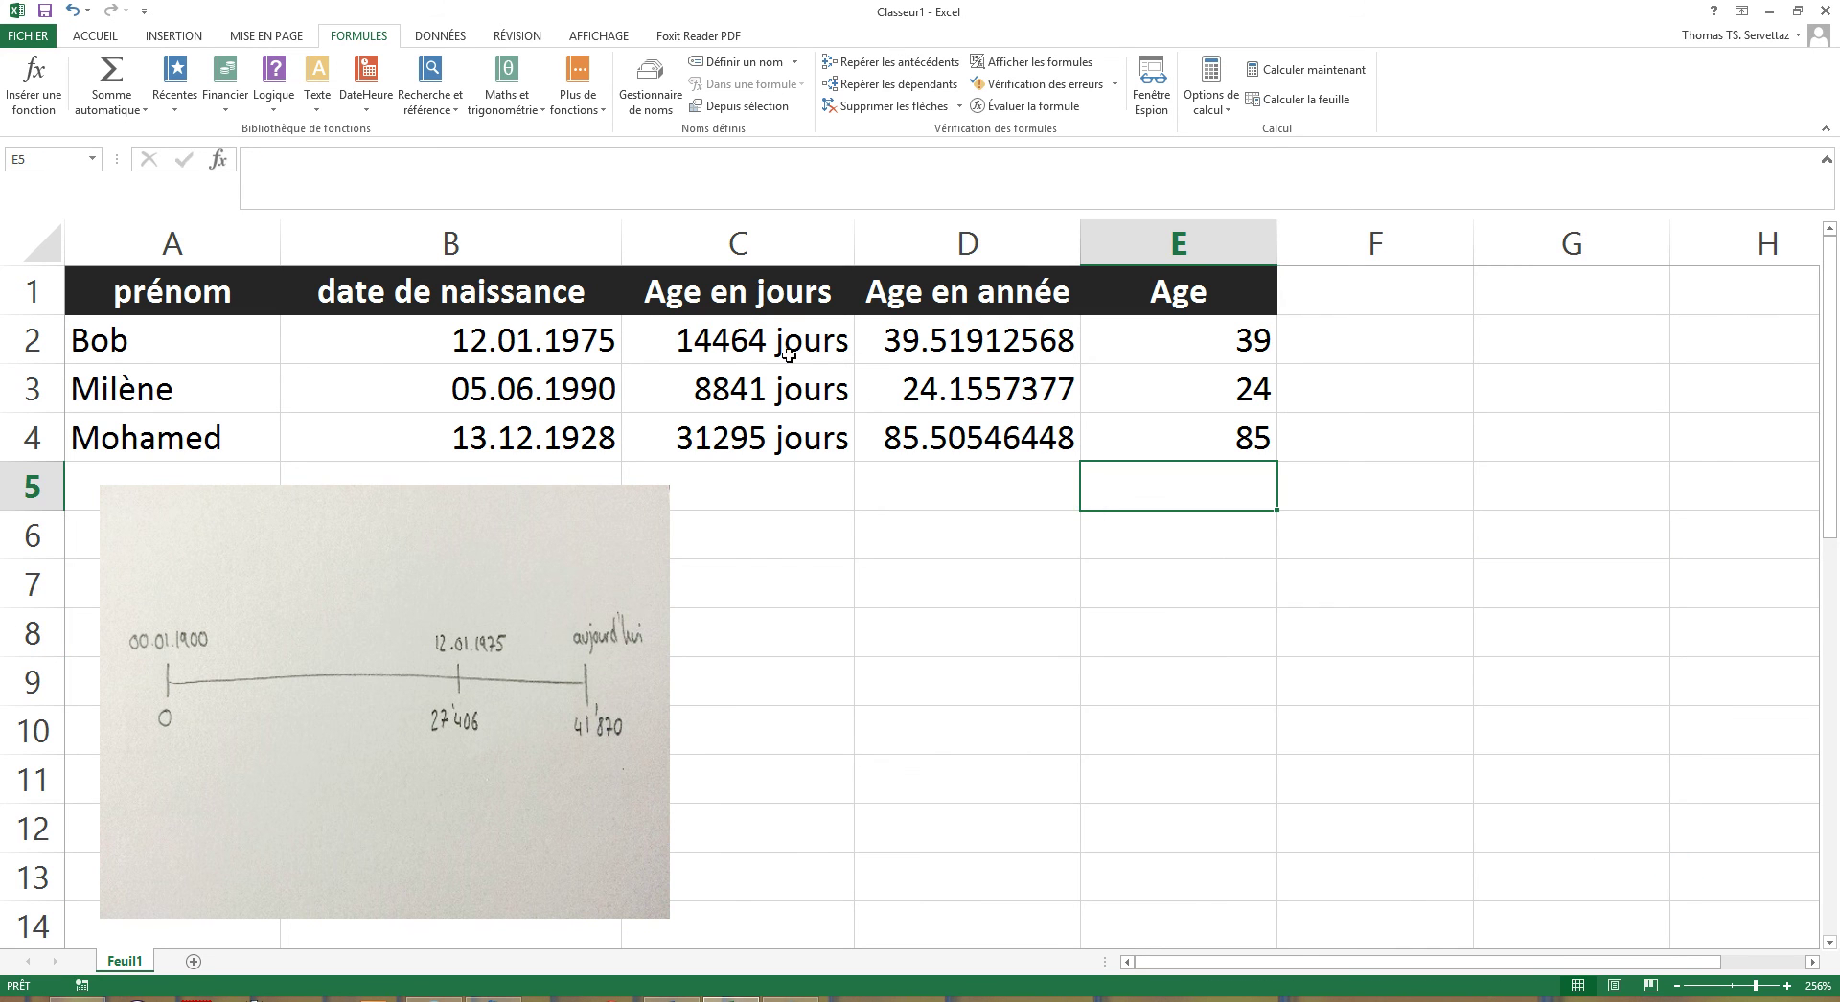
Review the formulas for age in days, age in years and whole age in cells C2, D2 and E2
{"action": "left_click", "coordinate": [788, 351]}
{"action": "left_click", "coordinate": [891, 348]}
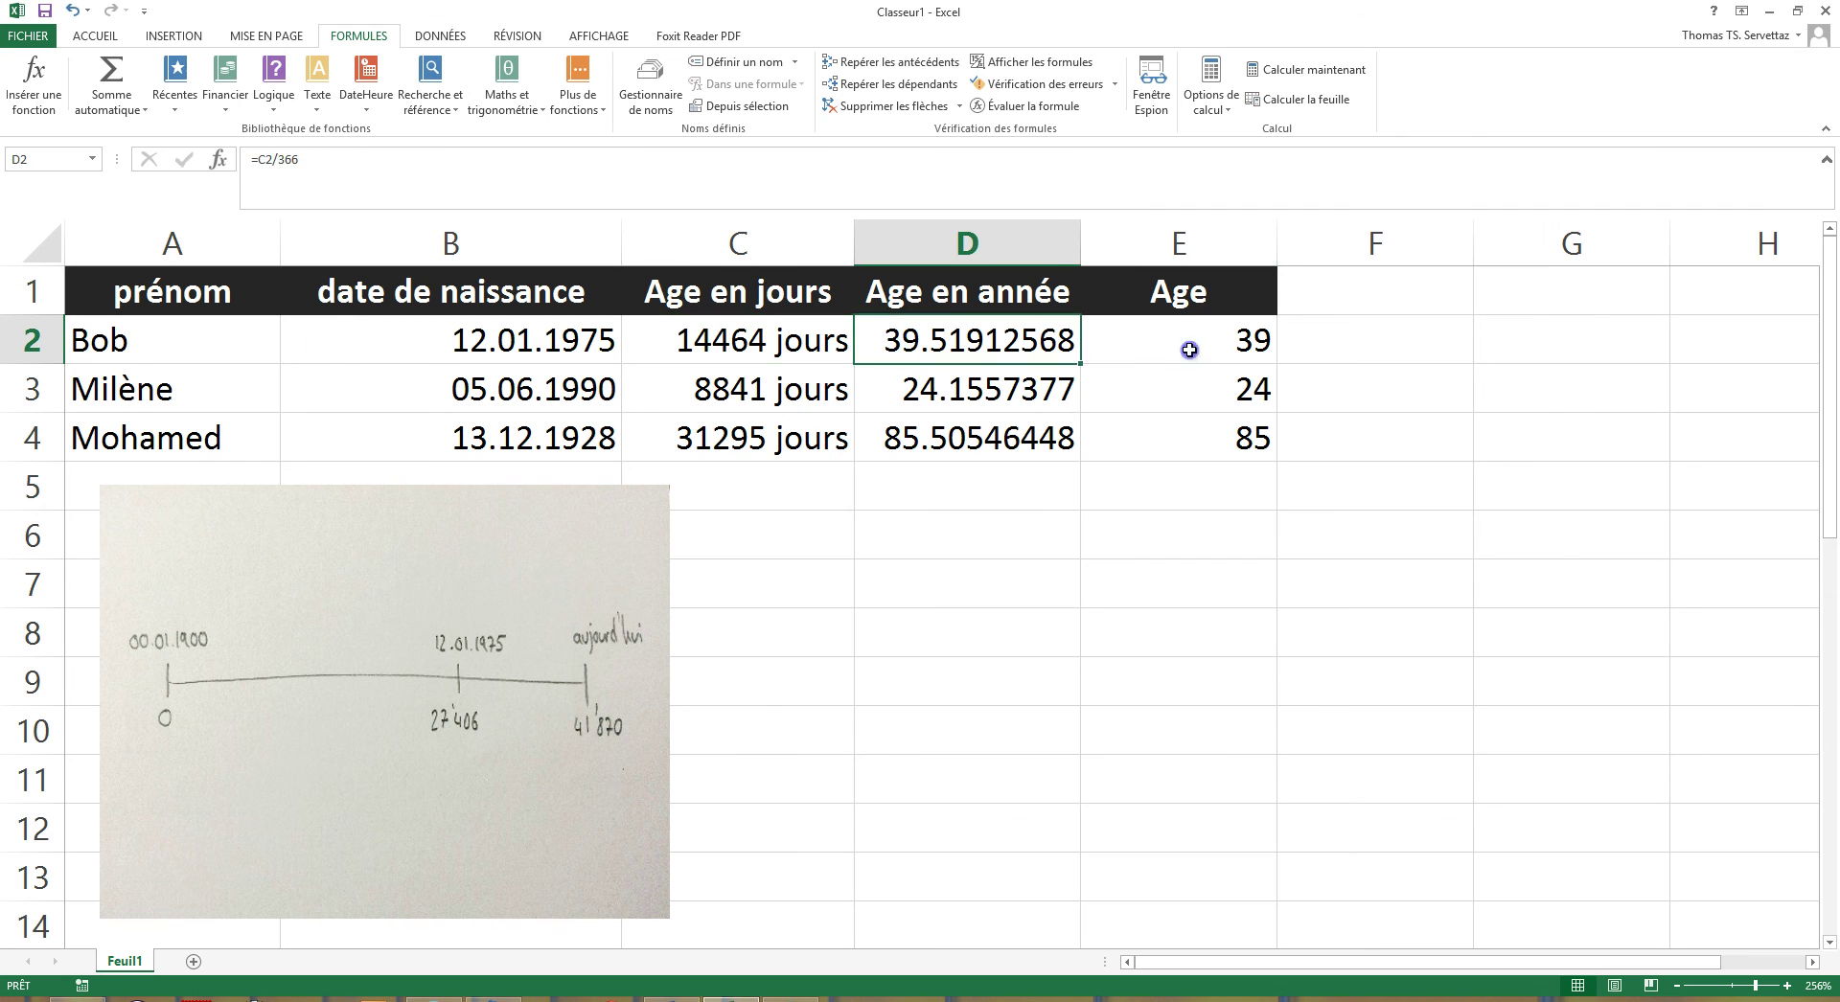
{"action": "left_click", "coordinate": [1189, 347]}
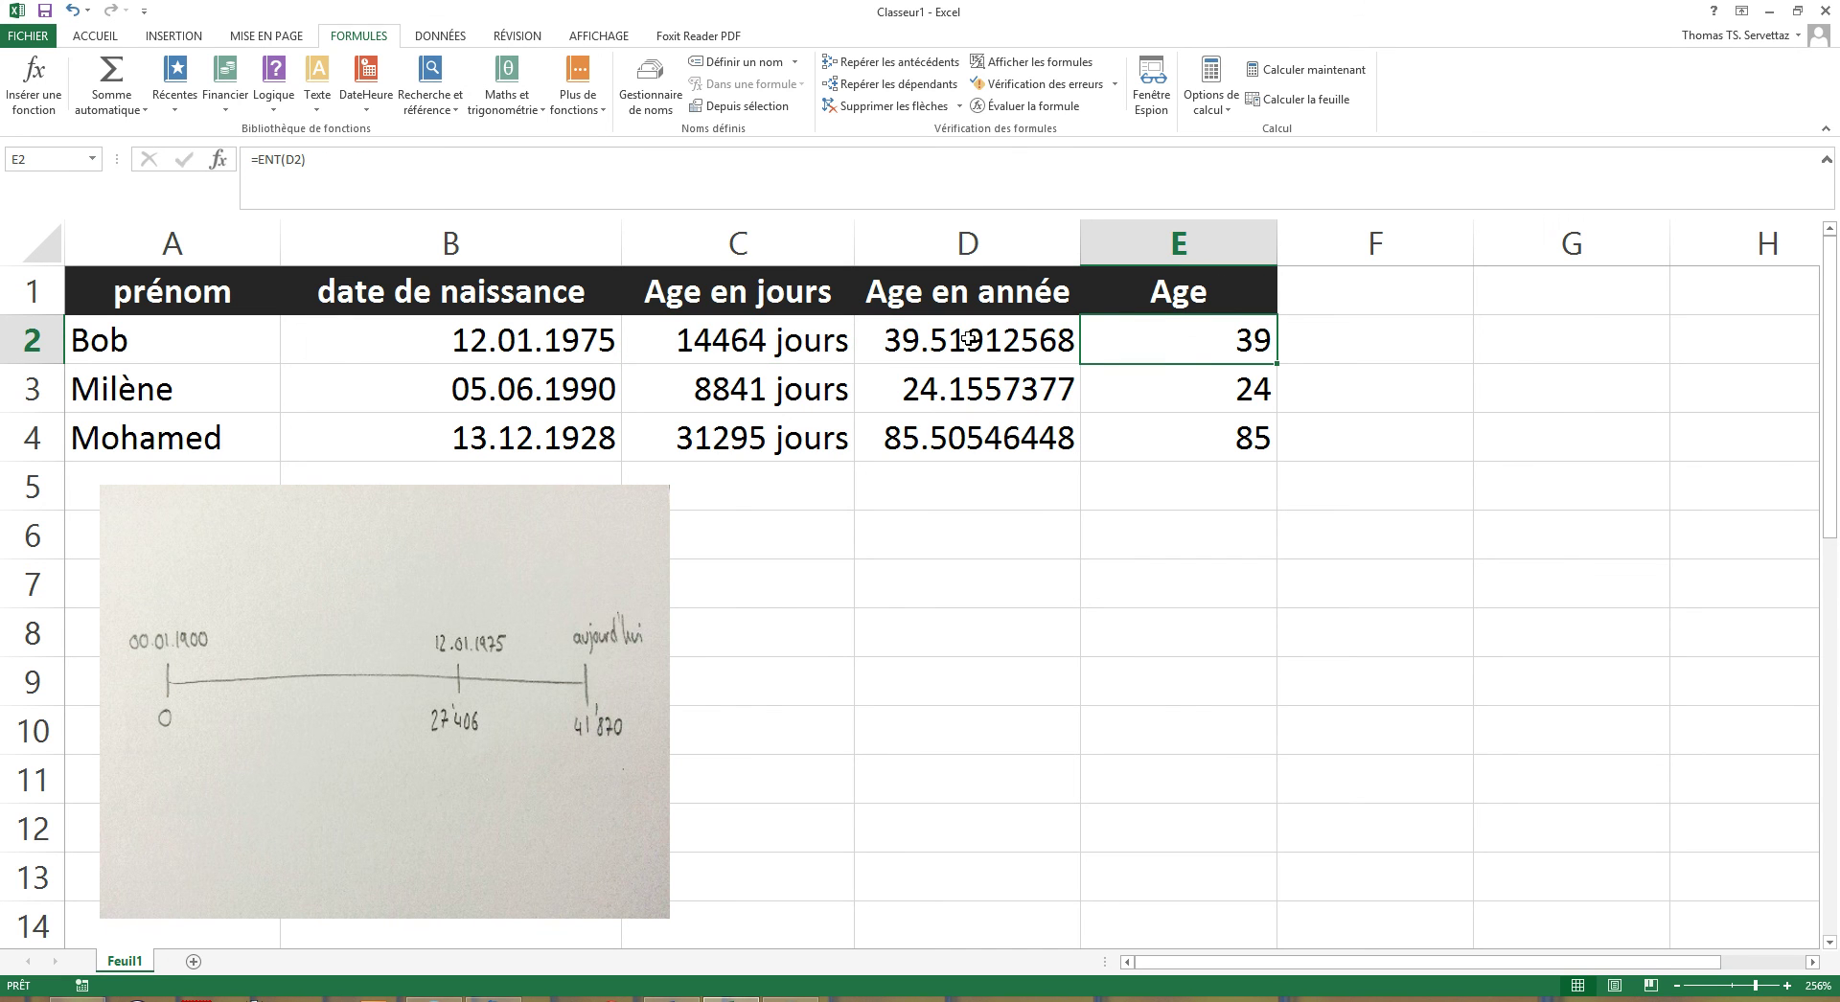
{"action": "left_click", "coordinate": [1343, 299]}
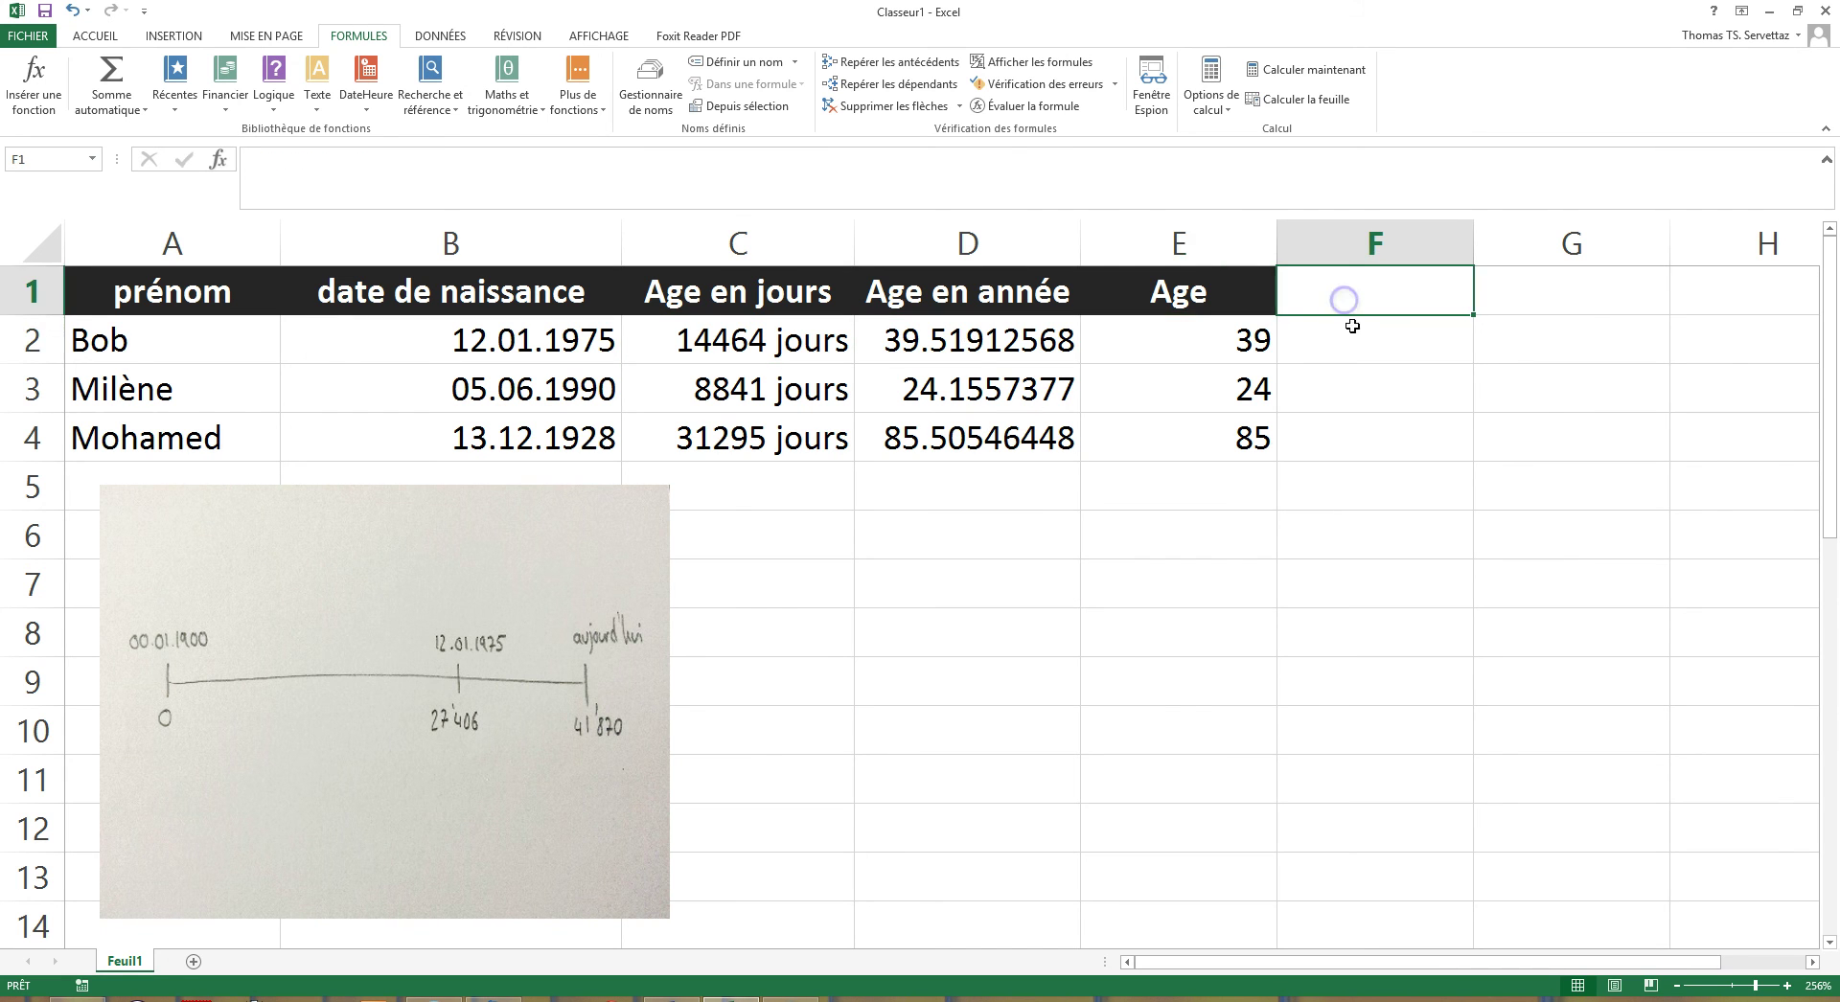
{"action": "left_click", "coordinate": [1248, 337]}
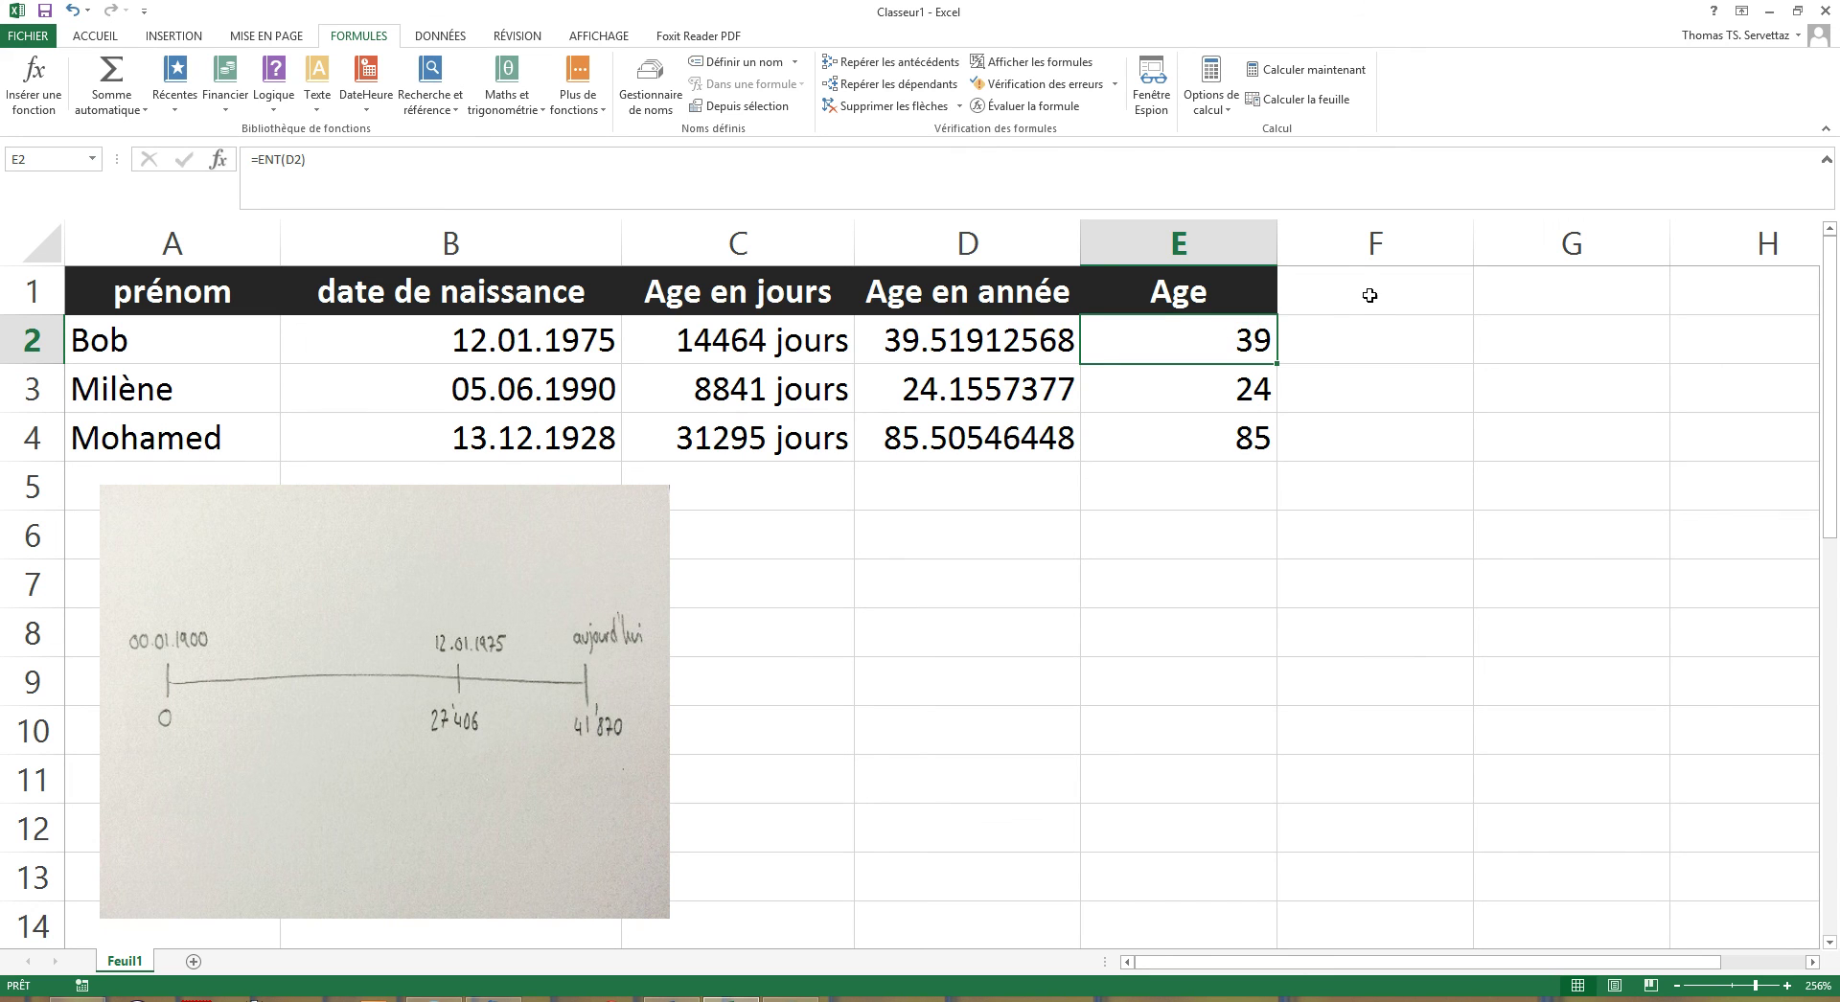
{"action": "left_click", "coordinate": [1065, 351]}
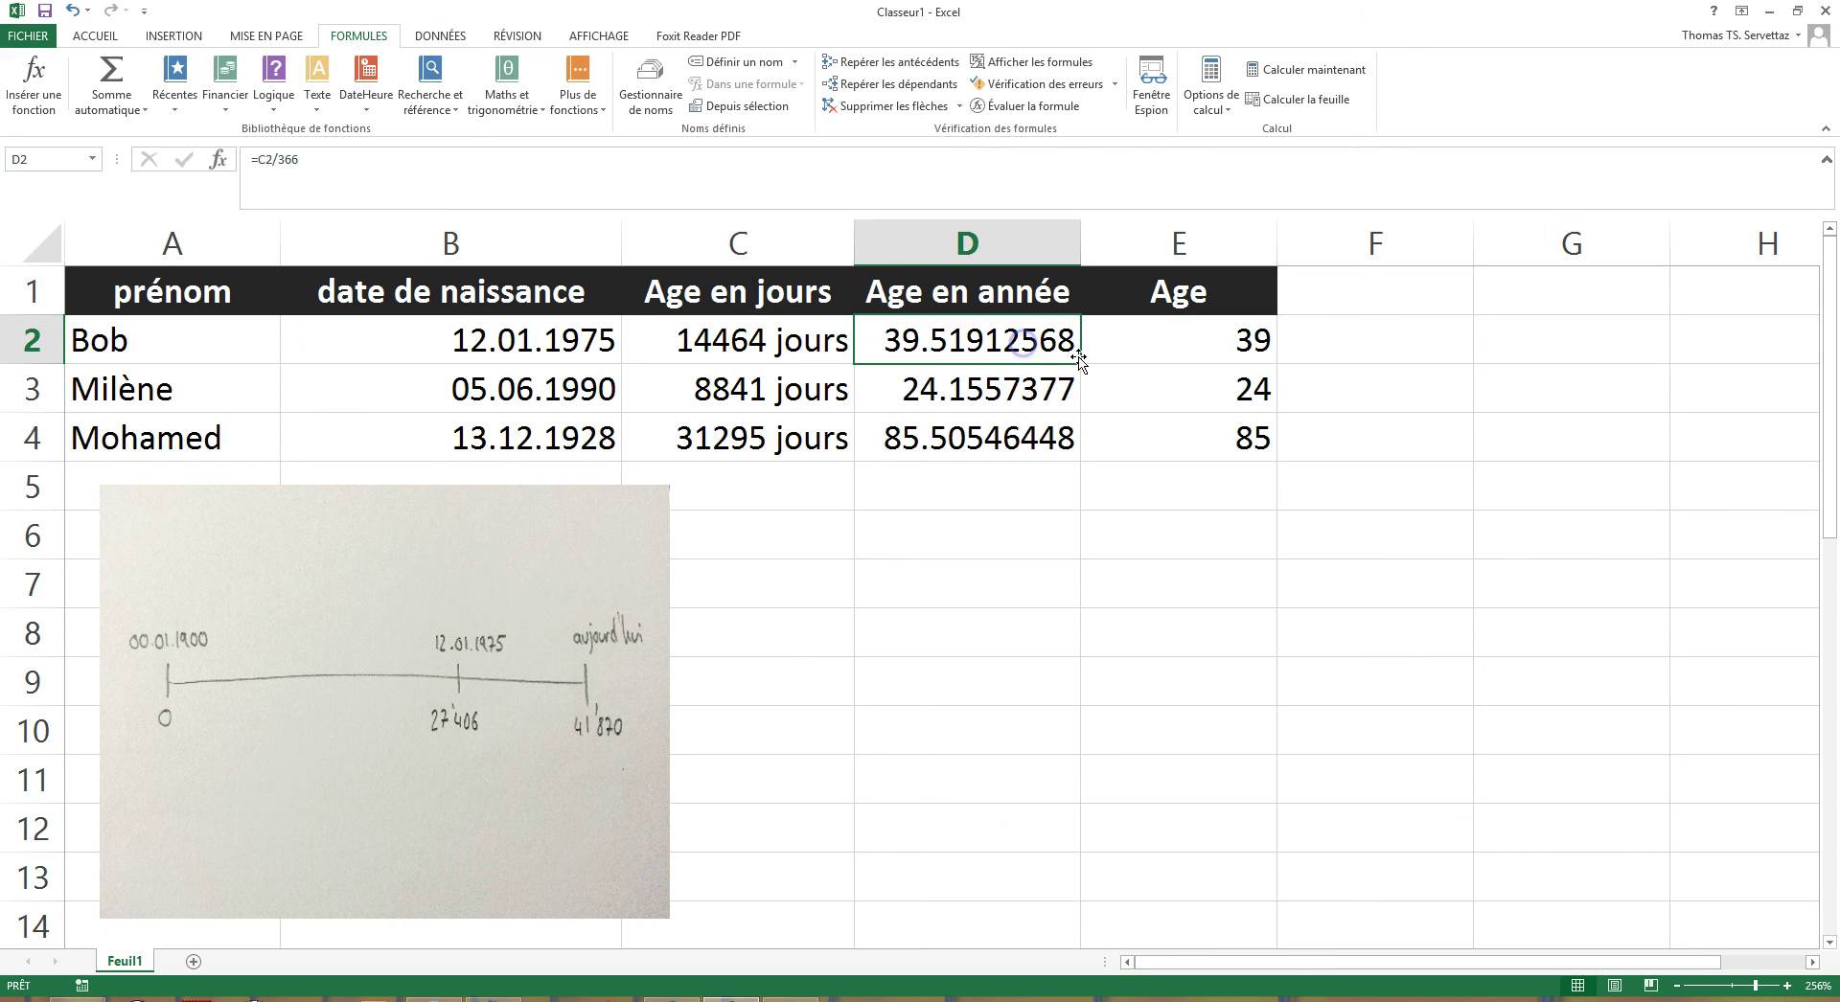
Add a second column header Age in cell F1
{"action": "left_click", "coordinate": [1322, 297]}
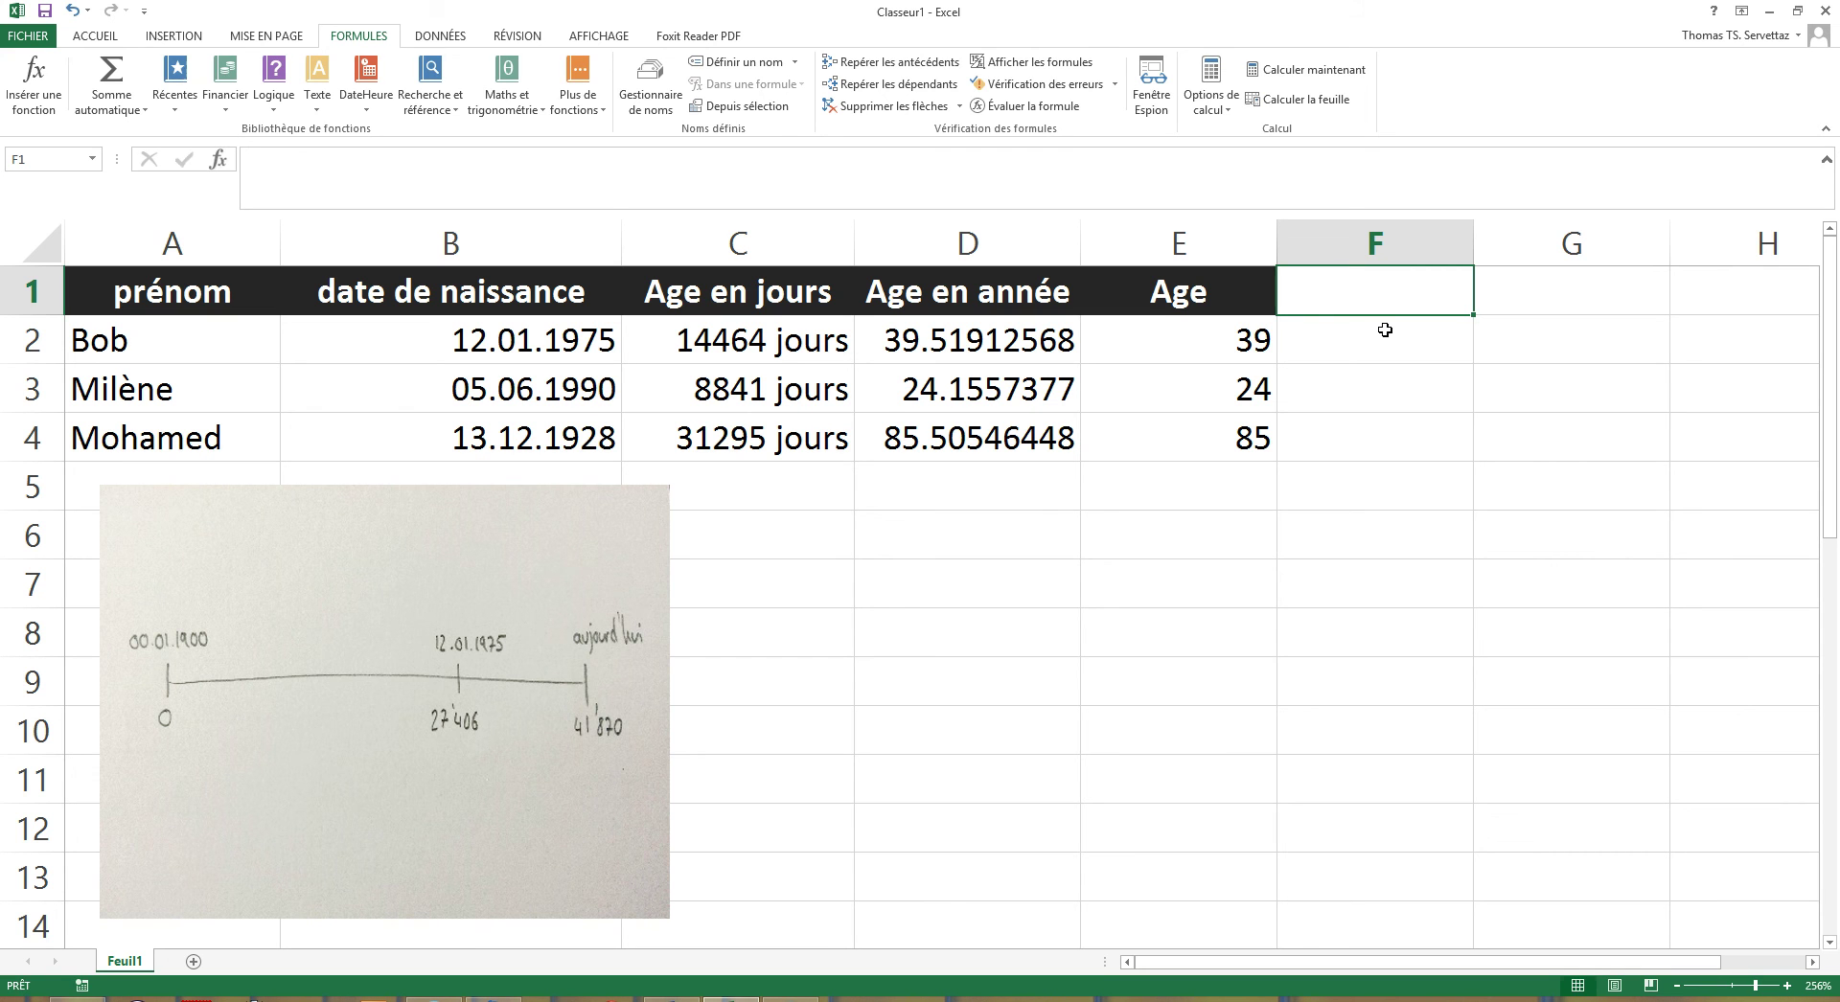
{"action": "type", "text": "Age"}
{"action": "key", "text": "Return"}
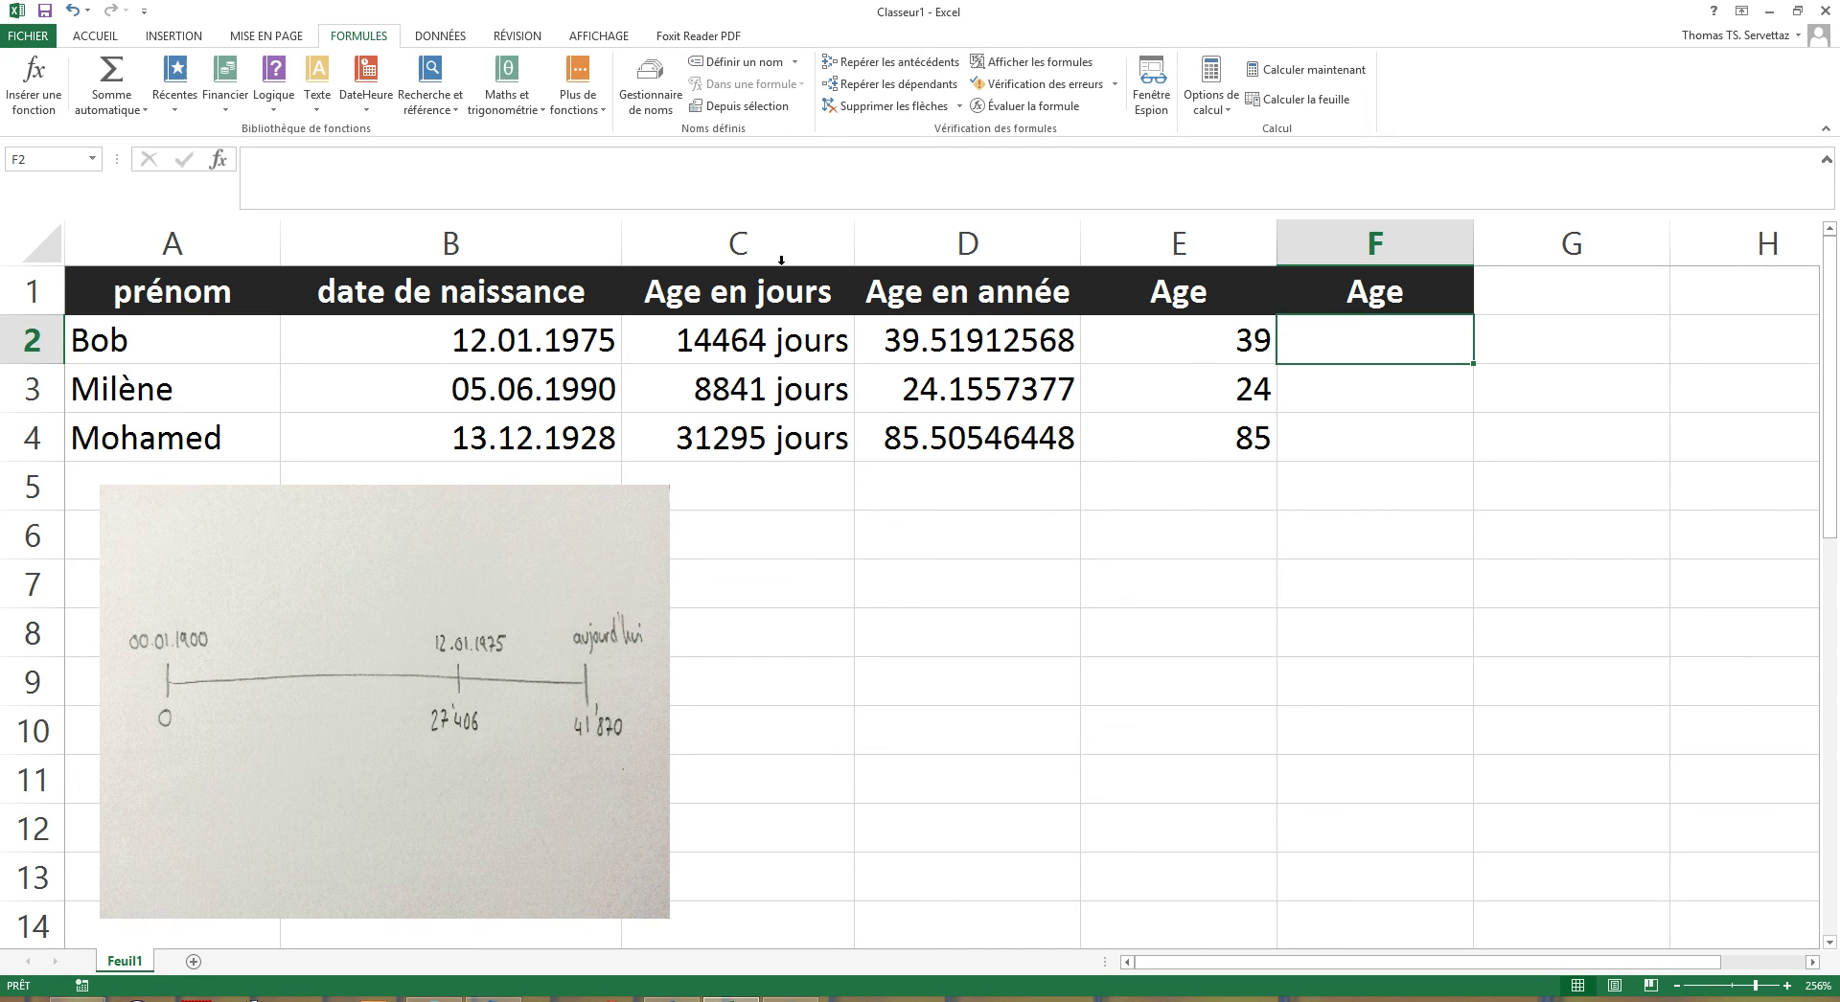
Begin a combined age formula in F2 with =aujourdhui()-B2, modelled on the formula in C2
{"action": "left_click_drag", "start_coordinate": [738, 243], "coordinate": [1160, 251]}
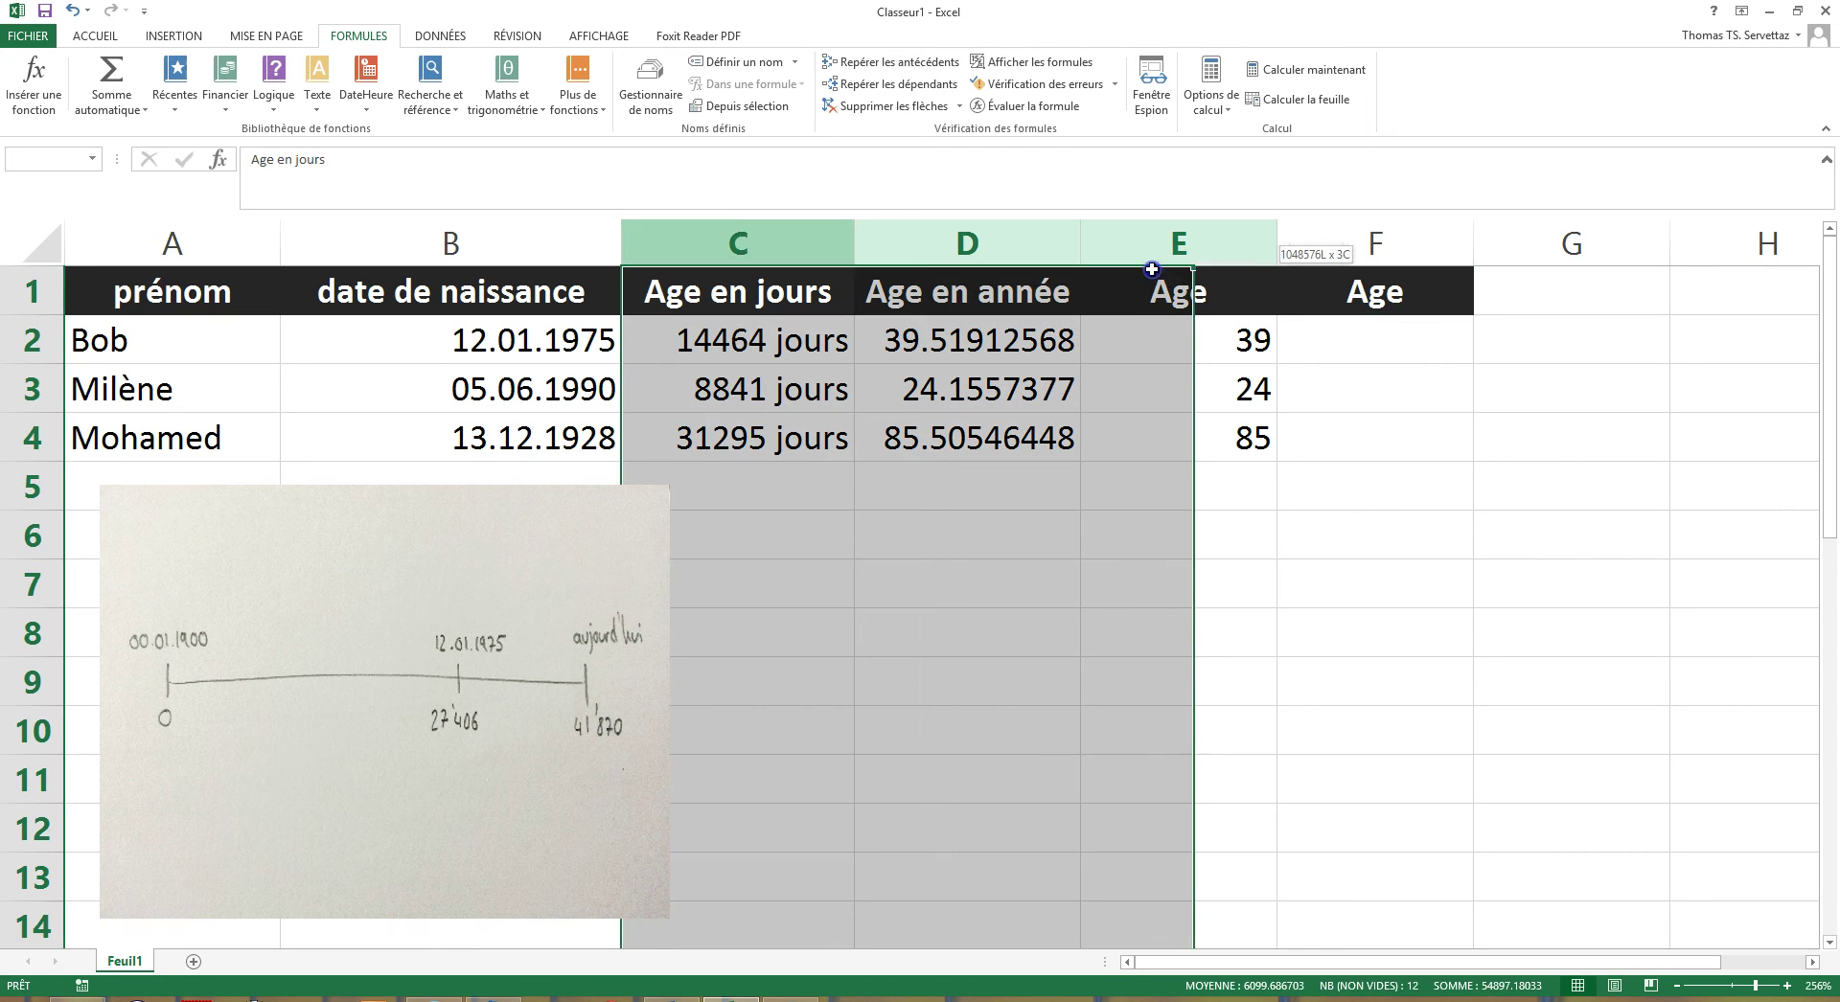
{"action": "left_click", "coordinate": [1402, 340]}
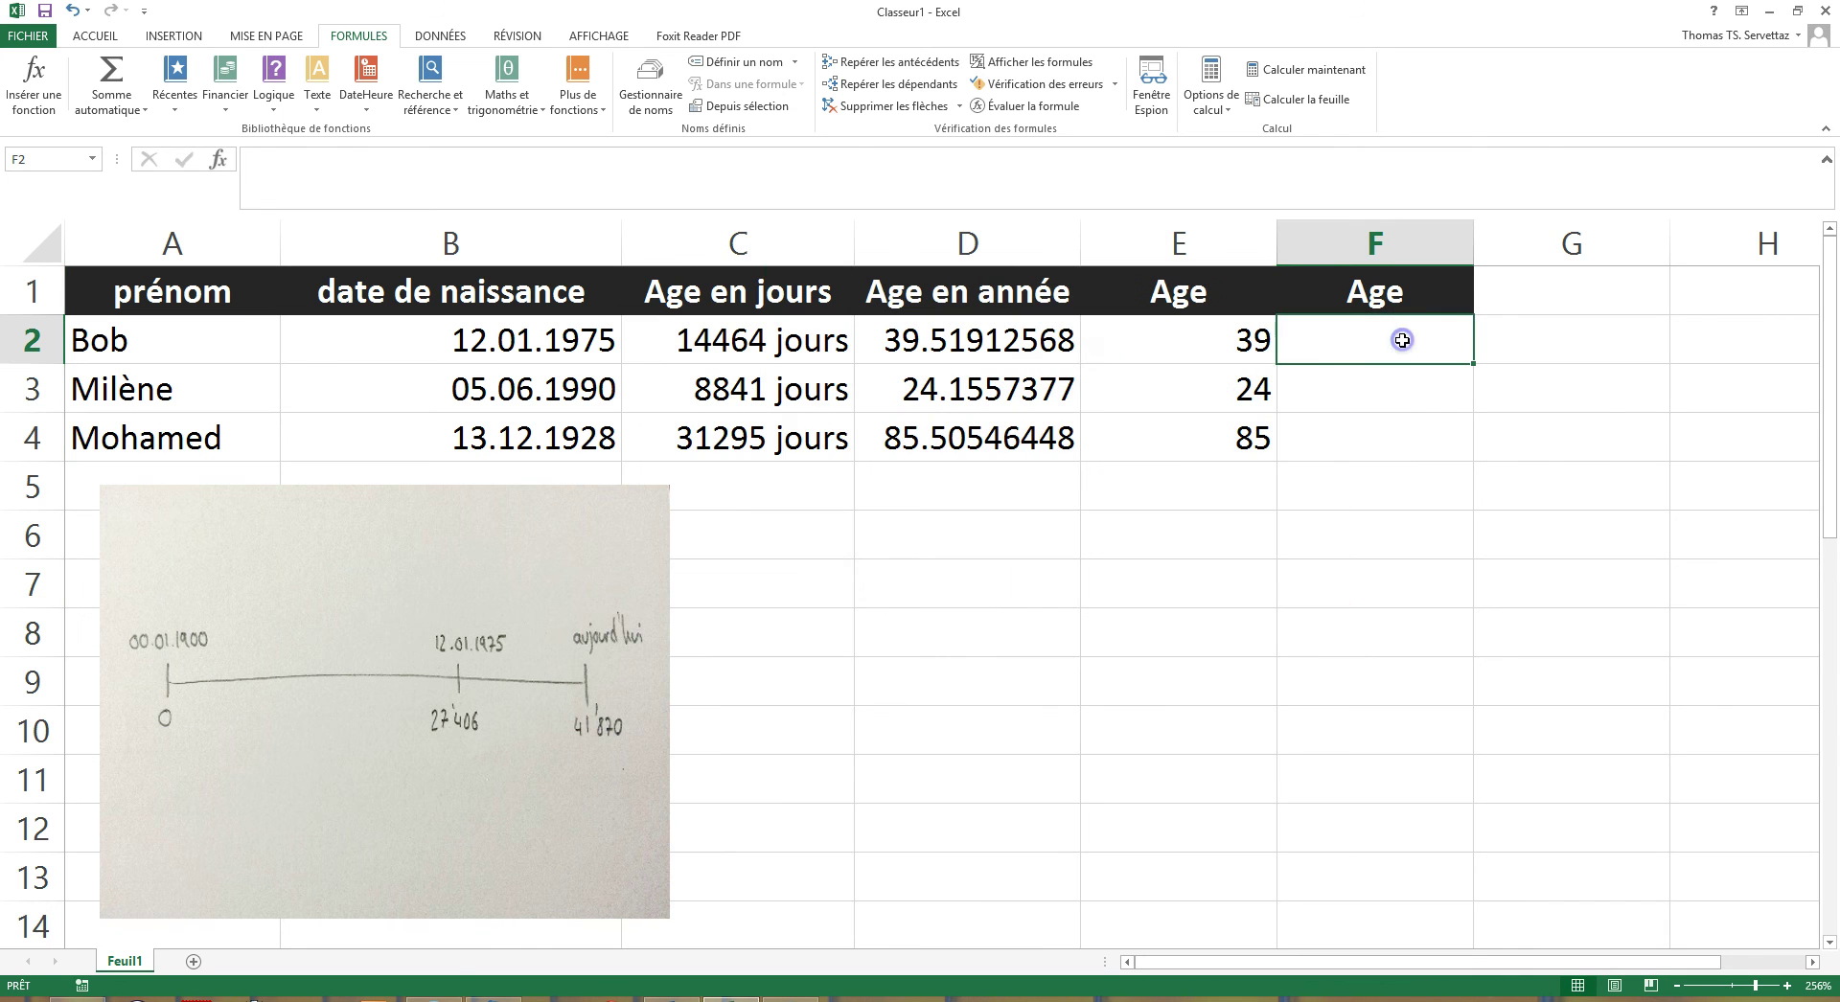
{"action": "left_click", "coordinate": [741, 345]}
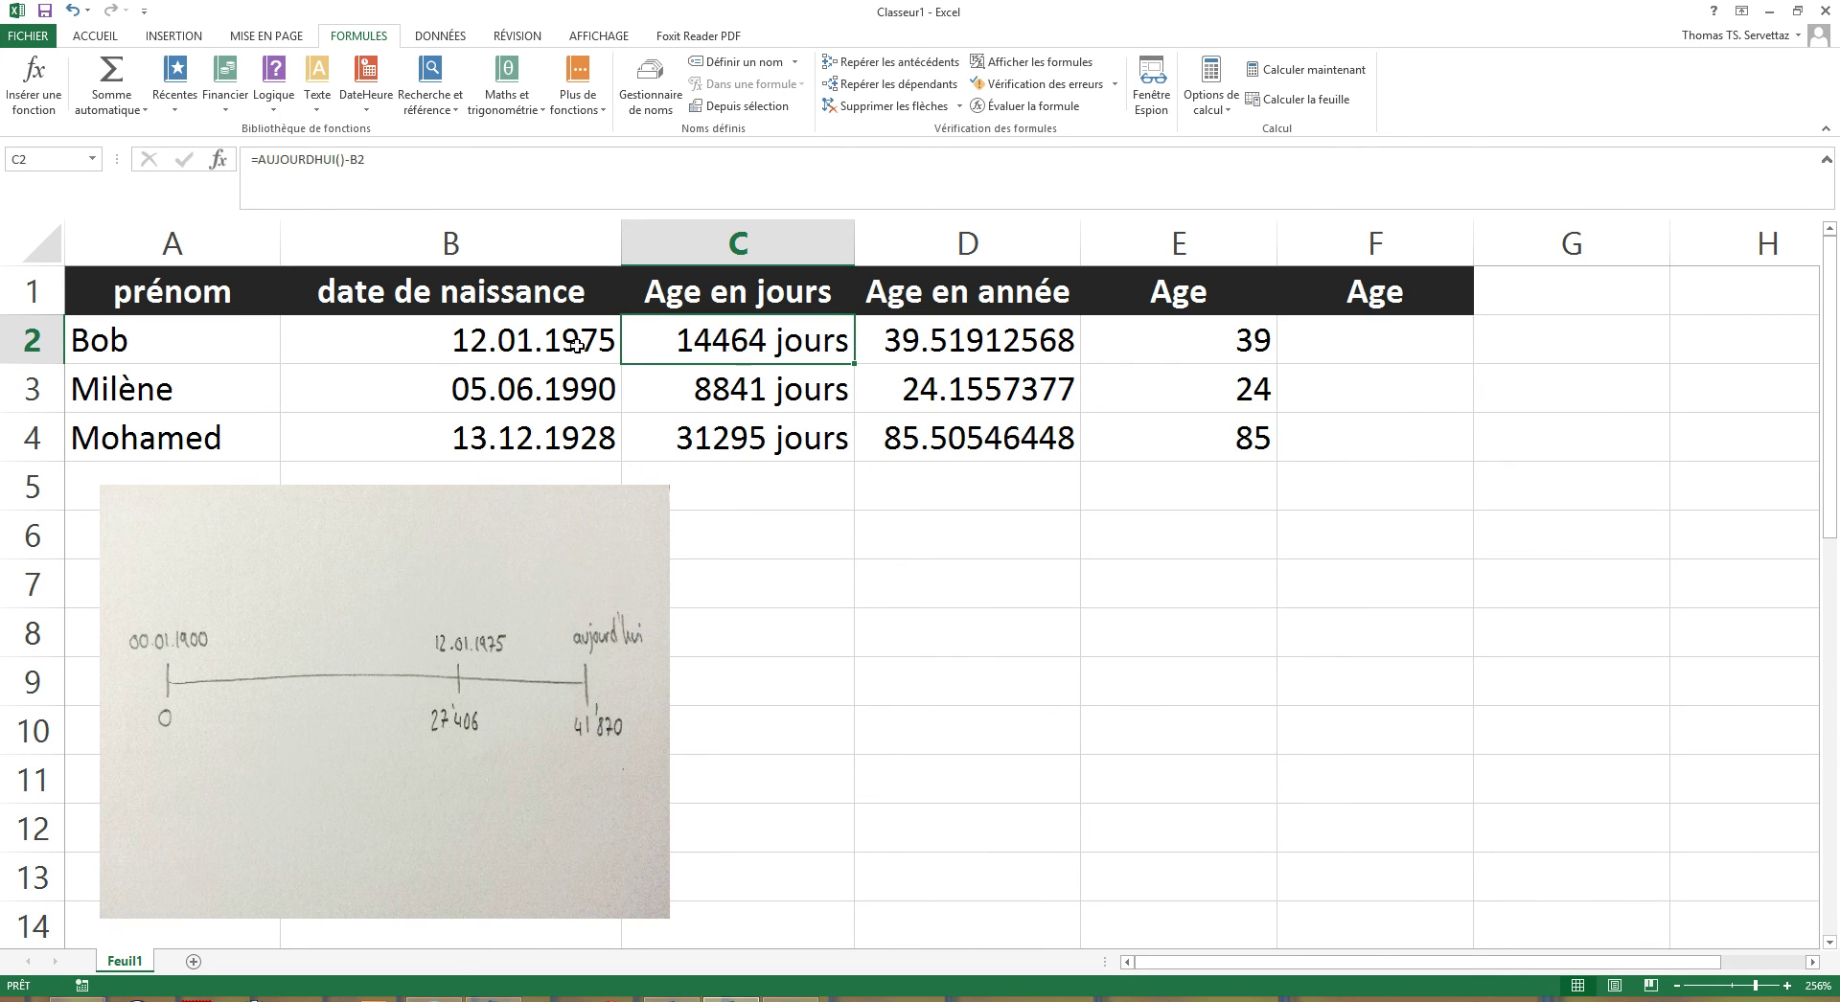
{"action": "left_click", "coordinate": [1305, 345]}
{"action": "type", "text": "=aujourdhui()-"}
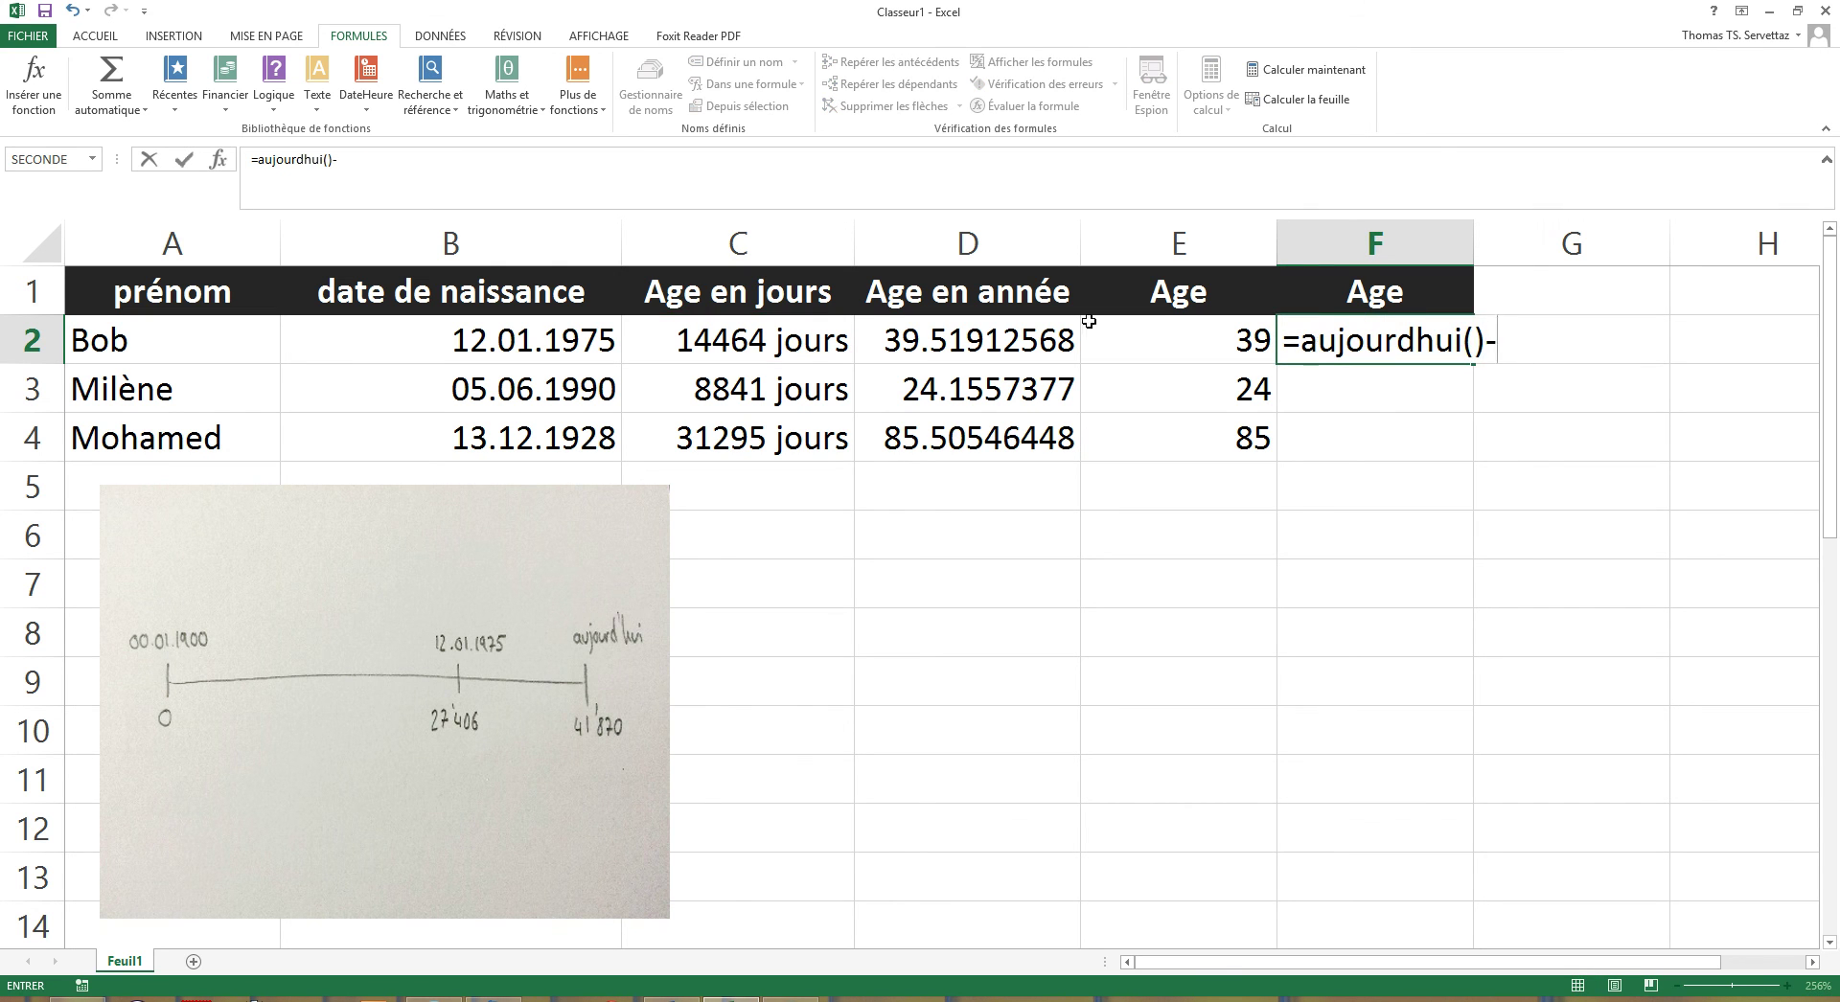
{"action": "left_click", "coordinate": [472, 349]}
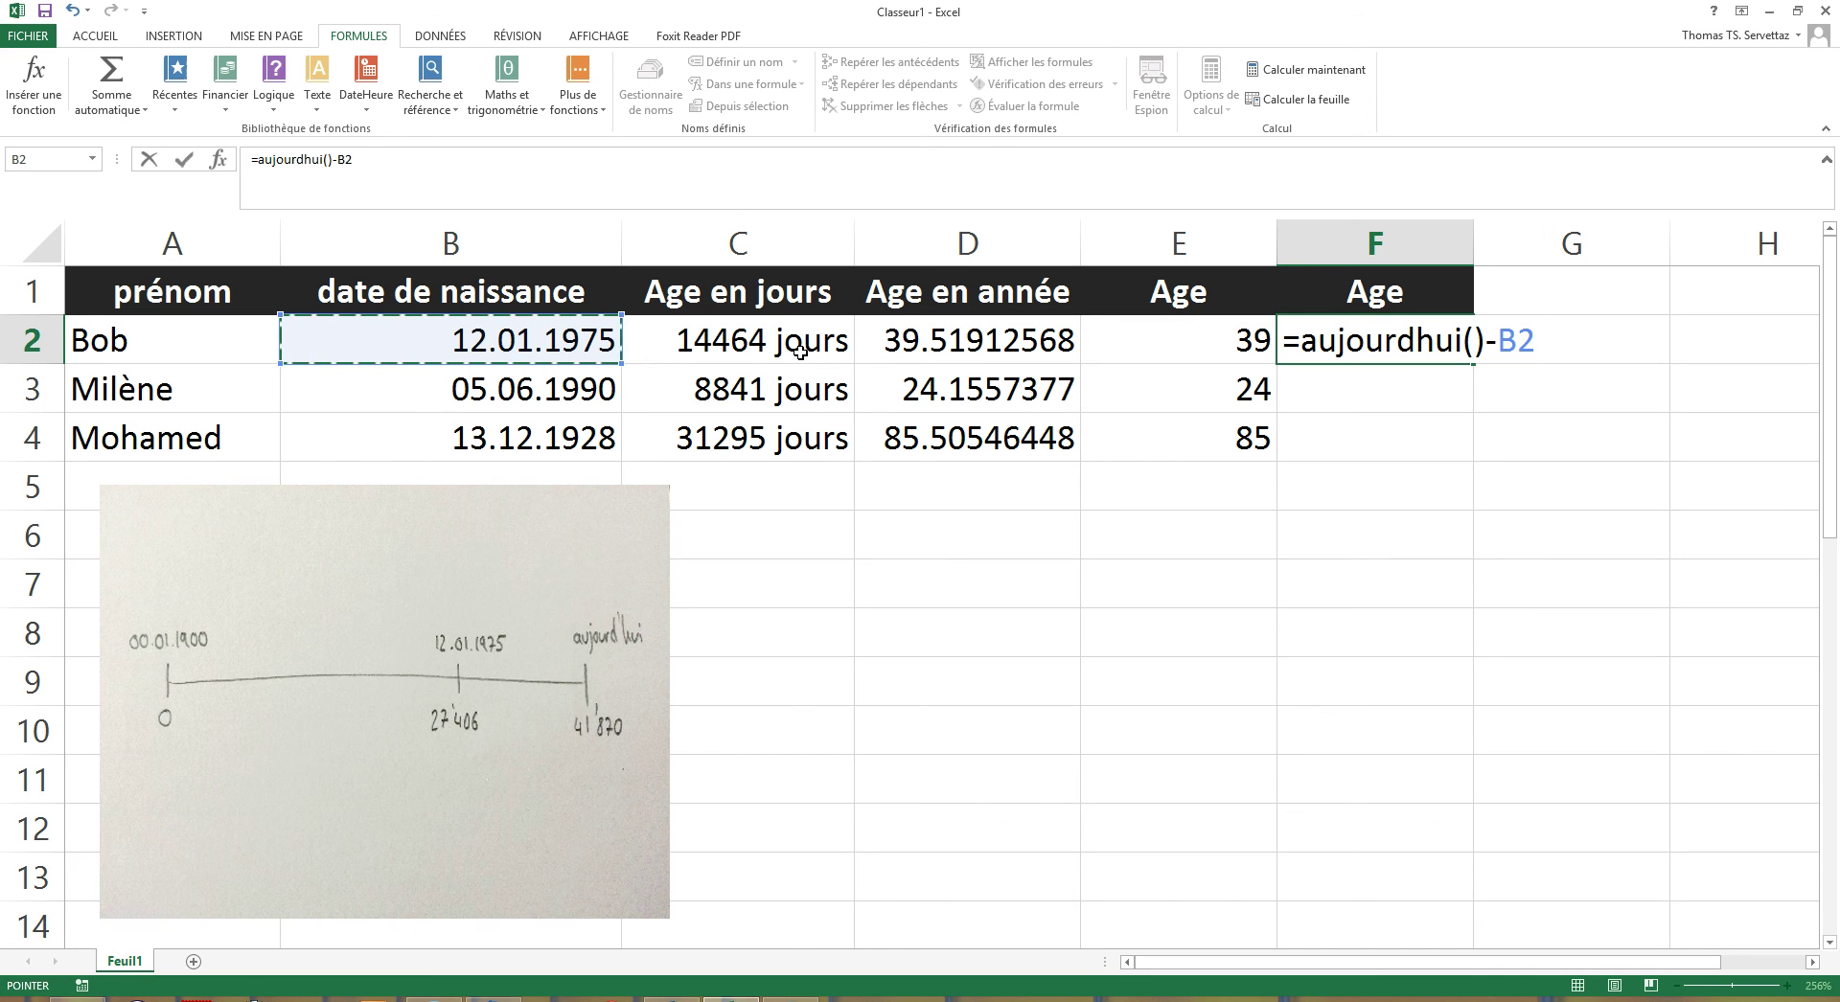
Enclose the subtraction in parentheses and divide it by 365.25, making the F2 formula =(aujourdhui()-B2)/365.25
{"action": "left_click", "coordinate": [1307, 343]}
{"action": "type", "text": "("}
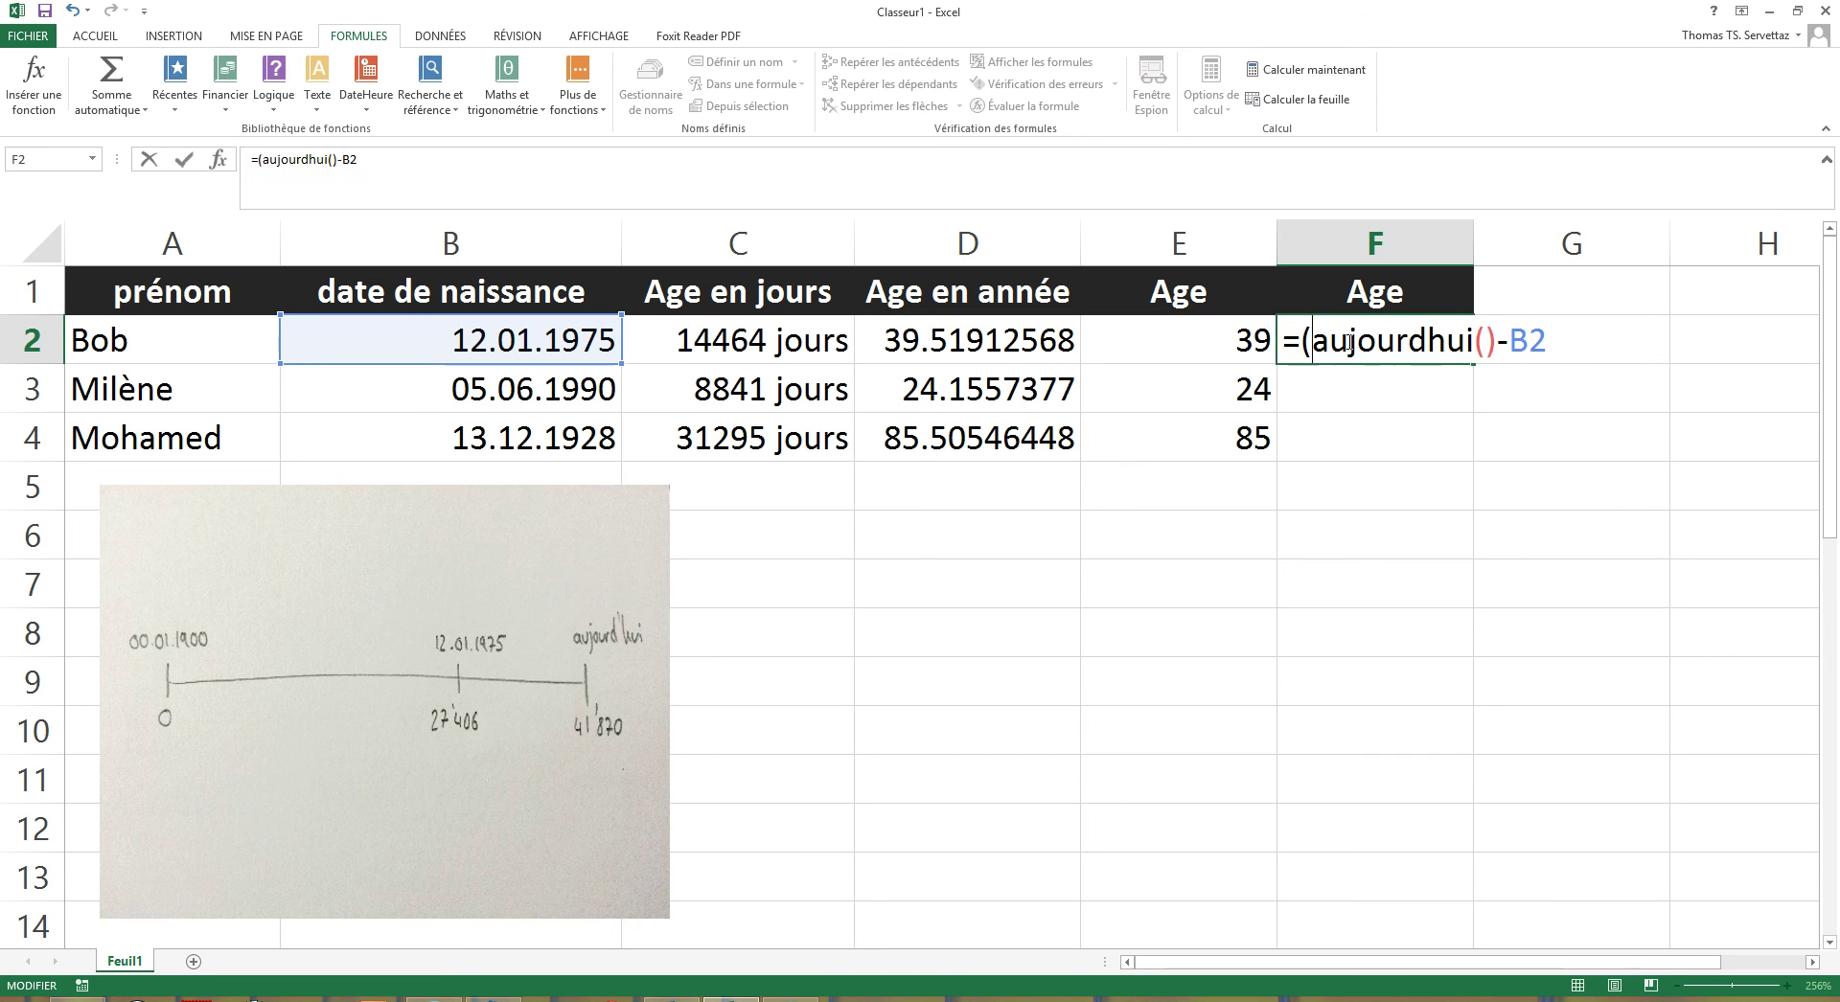
{"action": "left_click", "coordinate": [1569, 345]}
{"action": "type", "text": ")/365.25"}
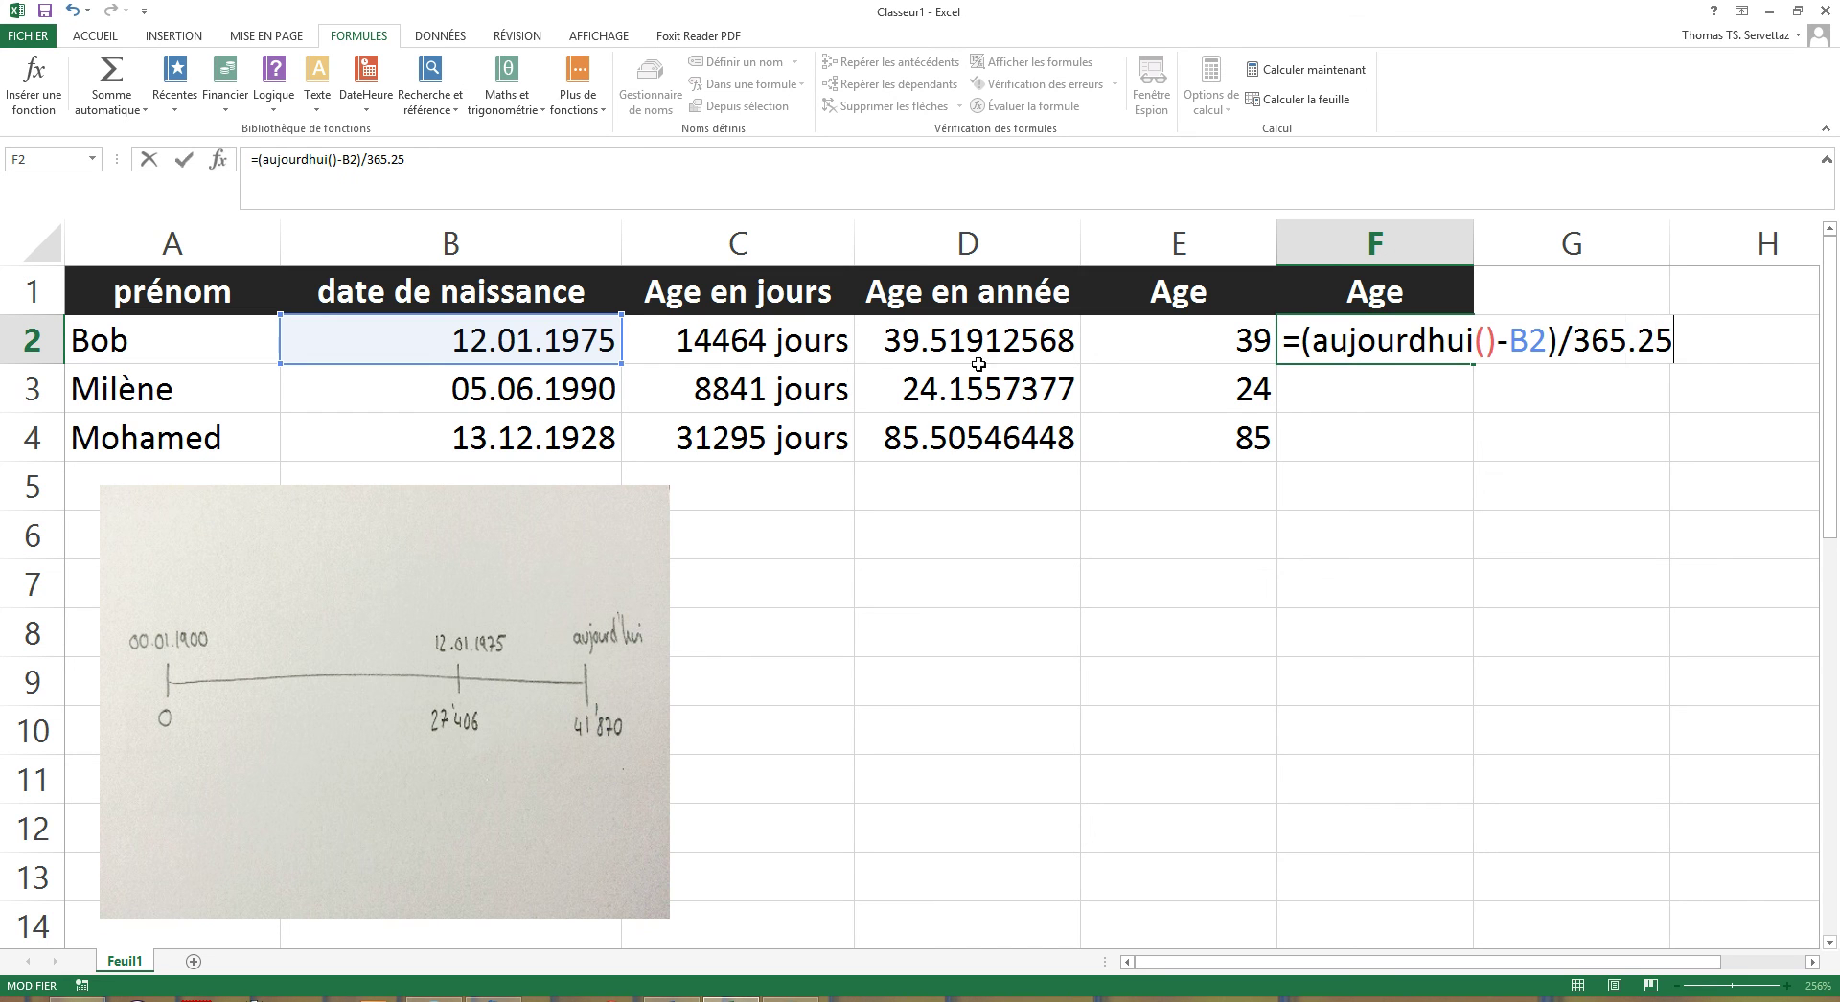
Wrap the F2 calculation in the ENT function, giving =ENT((AUJOURDHUI()-B2)/365.25), and fill the formula down to F4
{"action": "left_click", "coordinate": [1305, 340]}
{"action": "type", "text": "ent("}
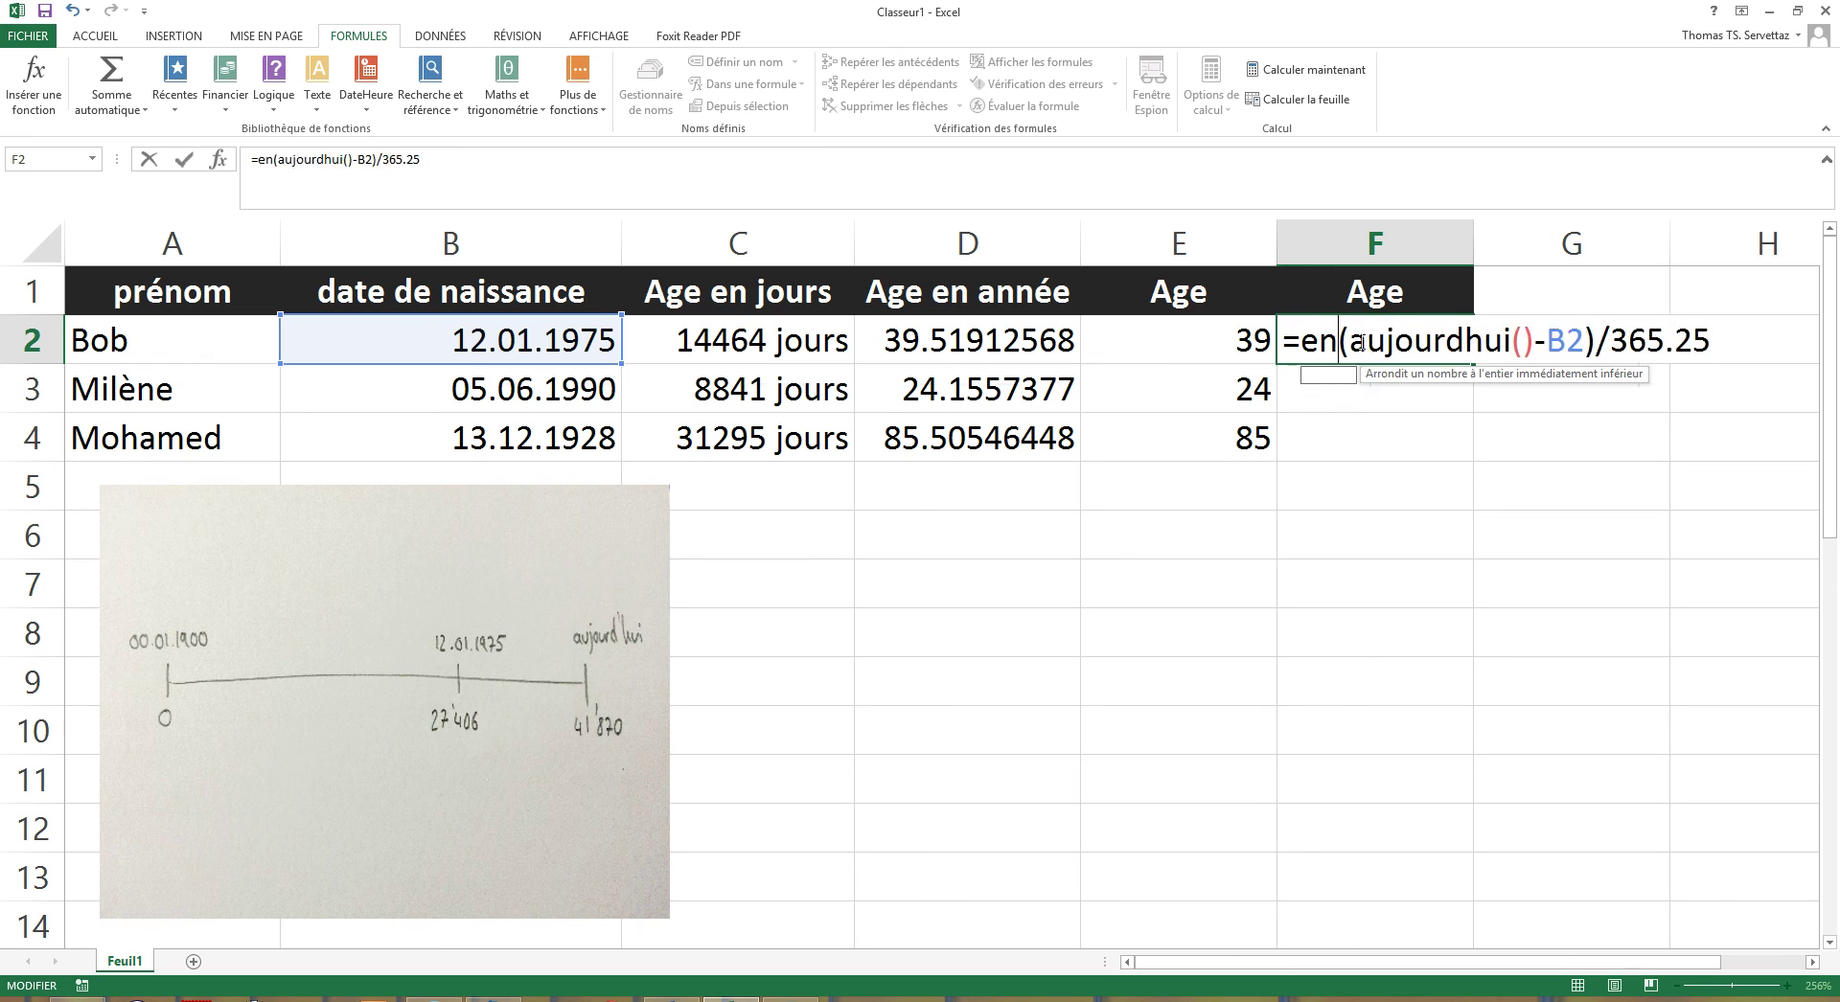
{"action": "left_click", "coordinate": [1767, 341]}
{"action": "type", "text": ")"}
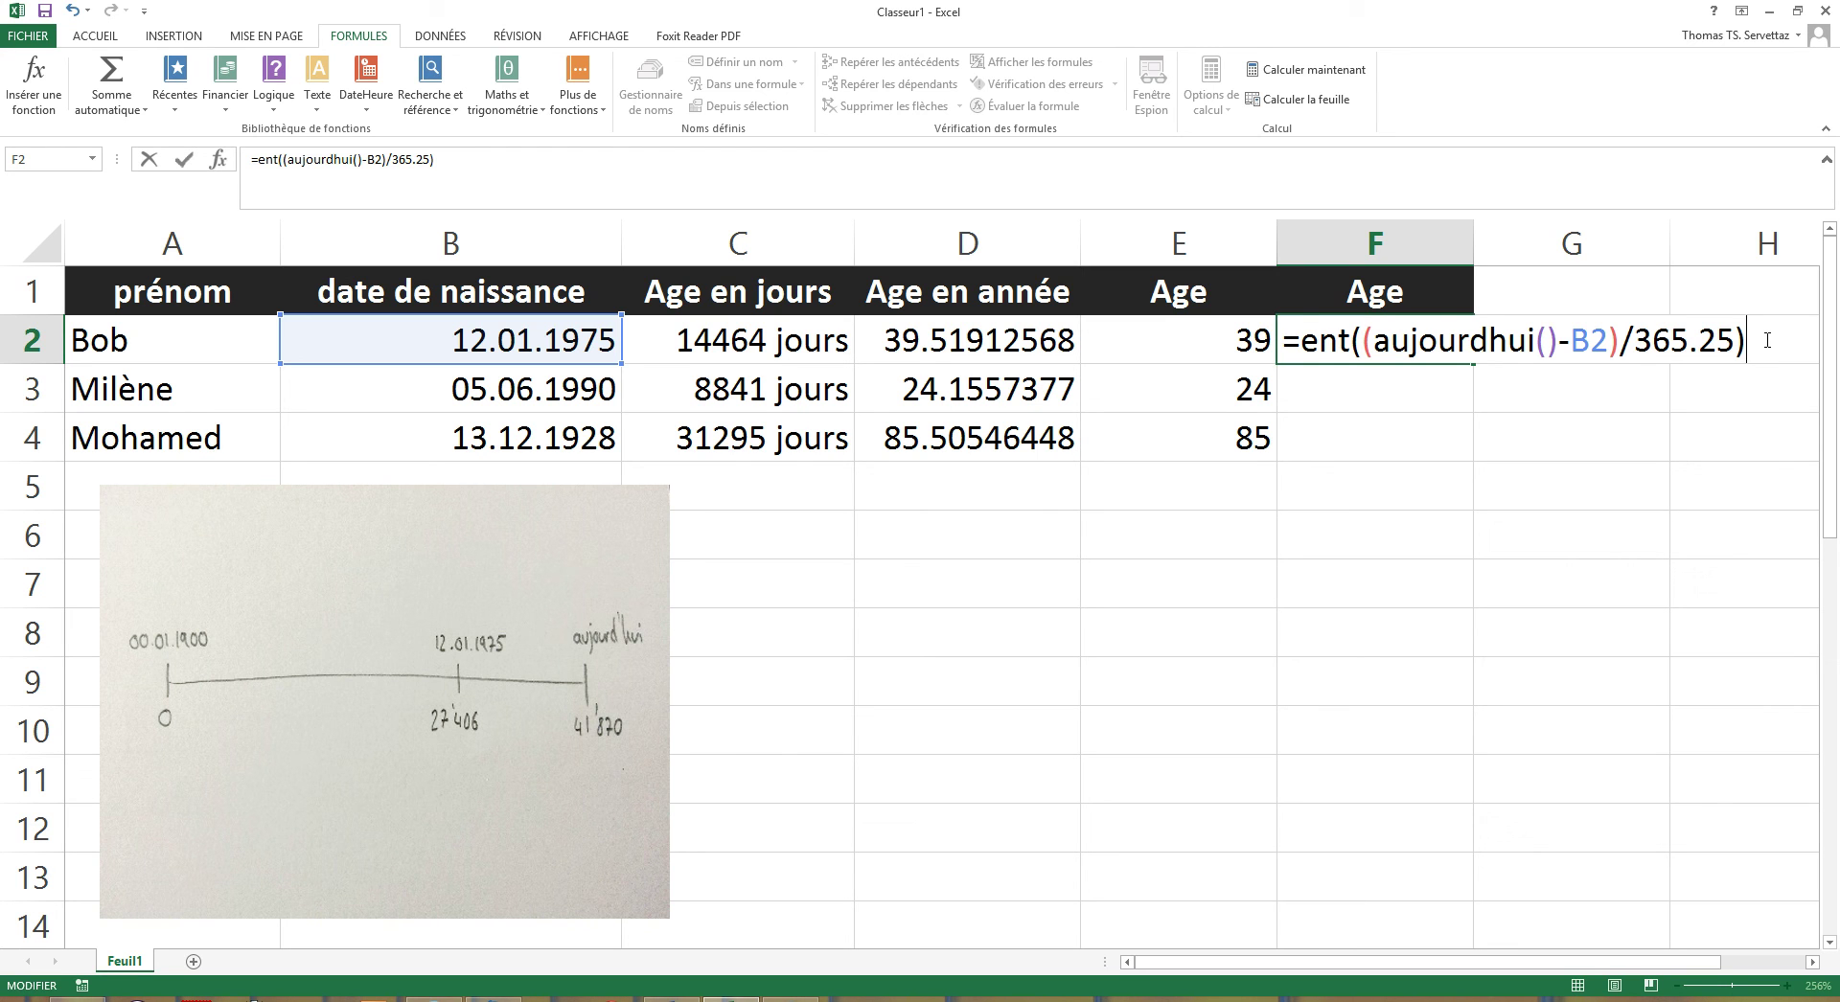
{"action": "key", "text": "Return"}
{"action": "left_click", "coordinate": [1456, 346]}
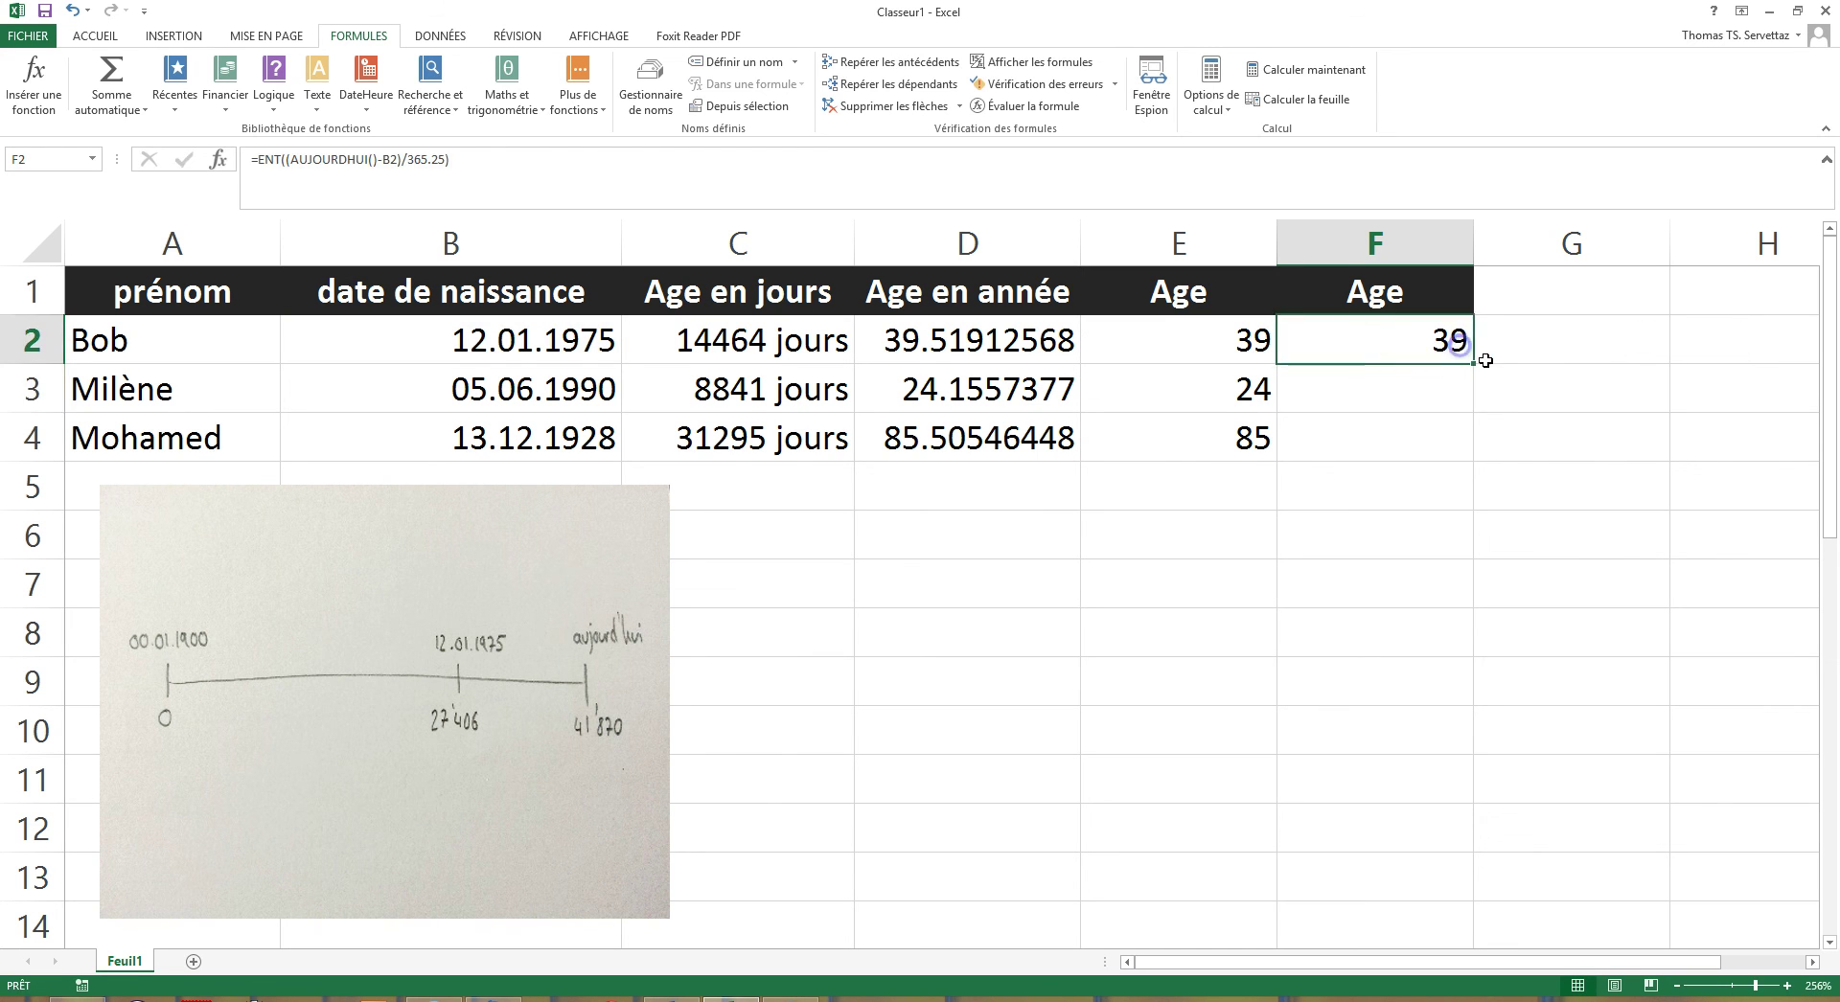
{"action": "left_click_drag", "start_coordinate": [1471, 377], "coordinate": [1470, 461]}
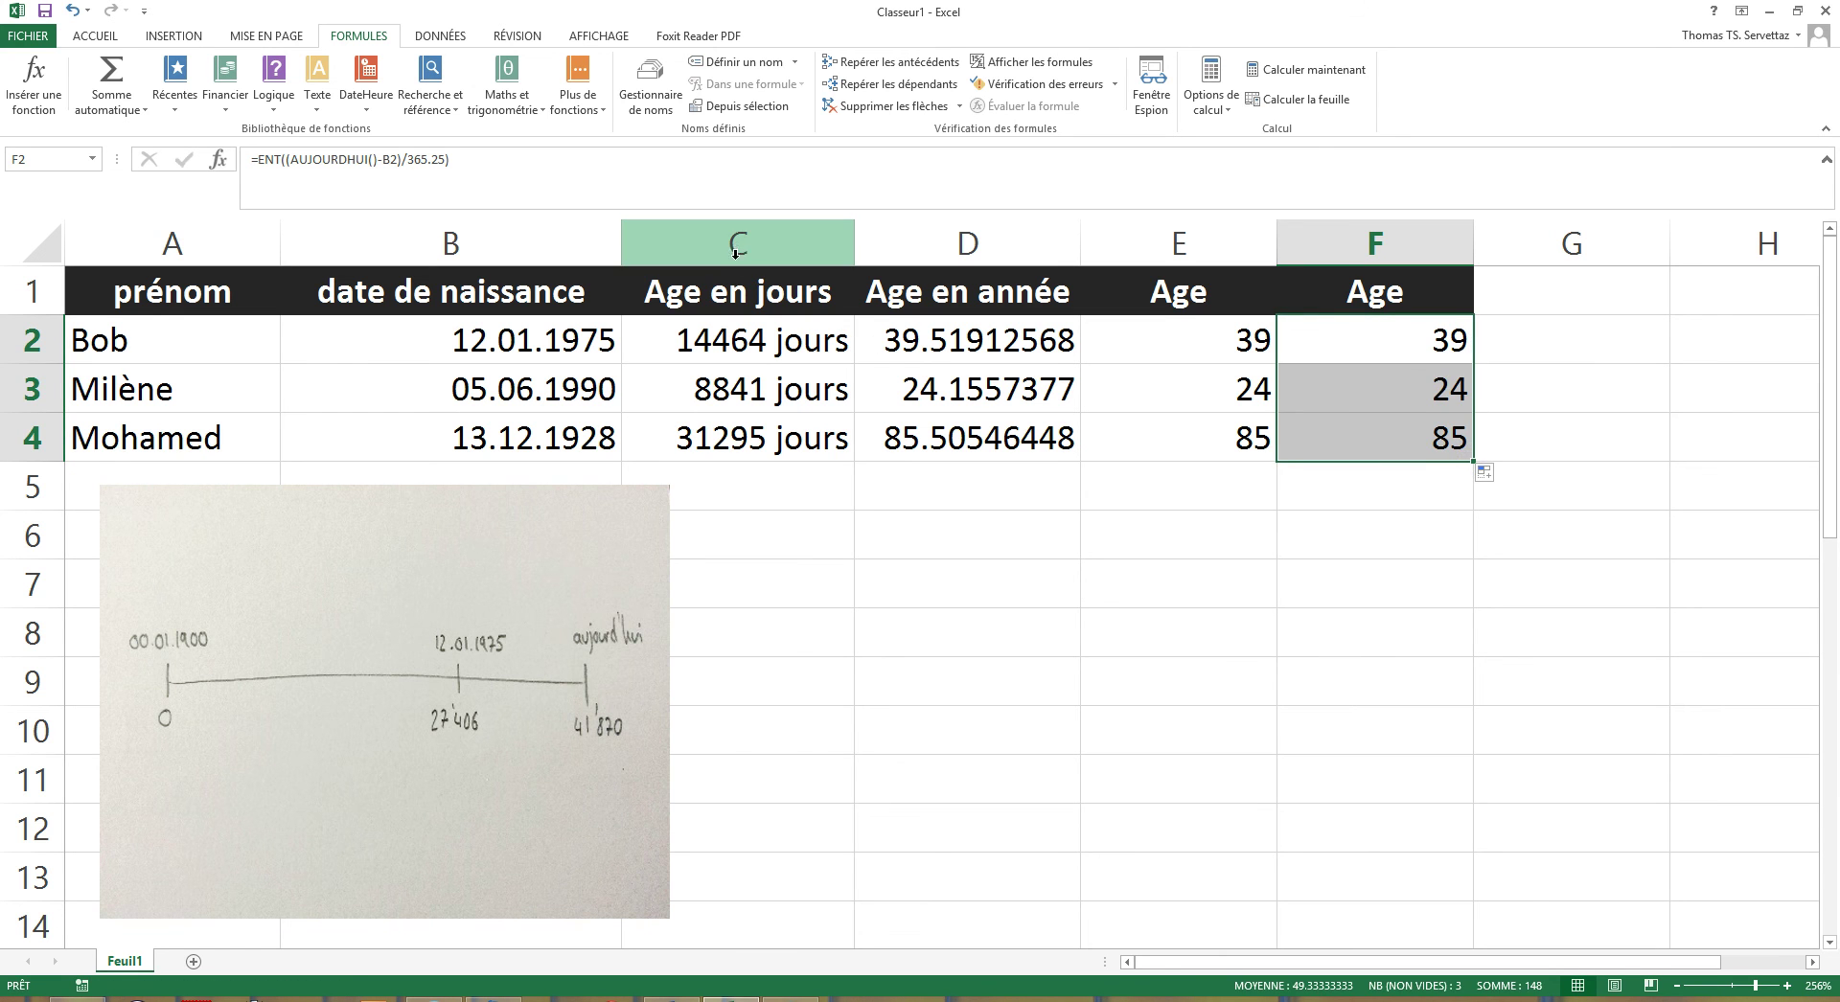
Delete the intermediate columns C to E and open the remaining age formula in C2 for inspection
{"action": "left_click_drag", "start_coordinate": [737, 247], "coordinate": [1129, 246]}
{"action": "right_click", "coordinate": [1050, 246]}
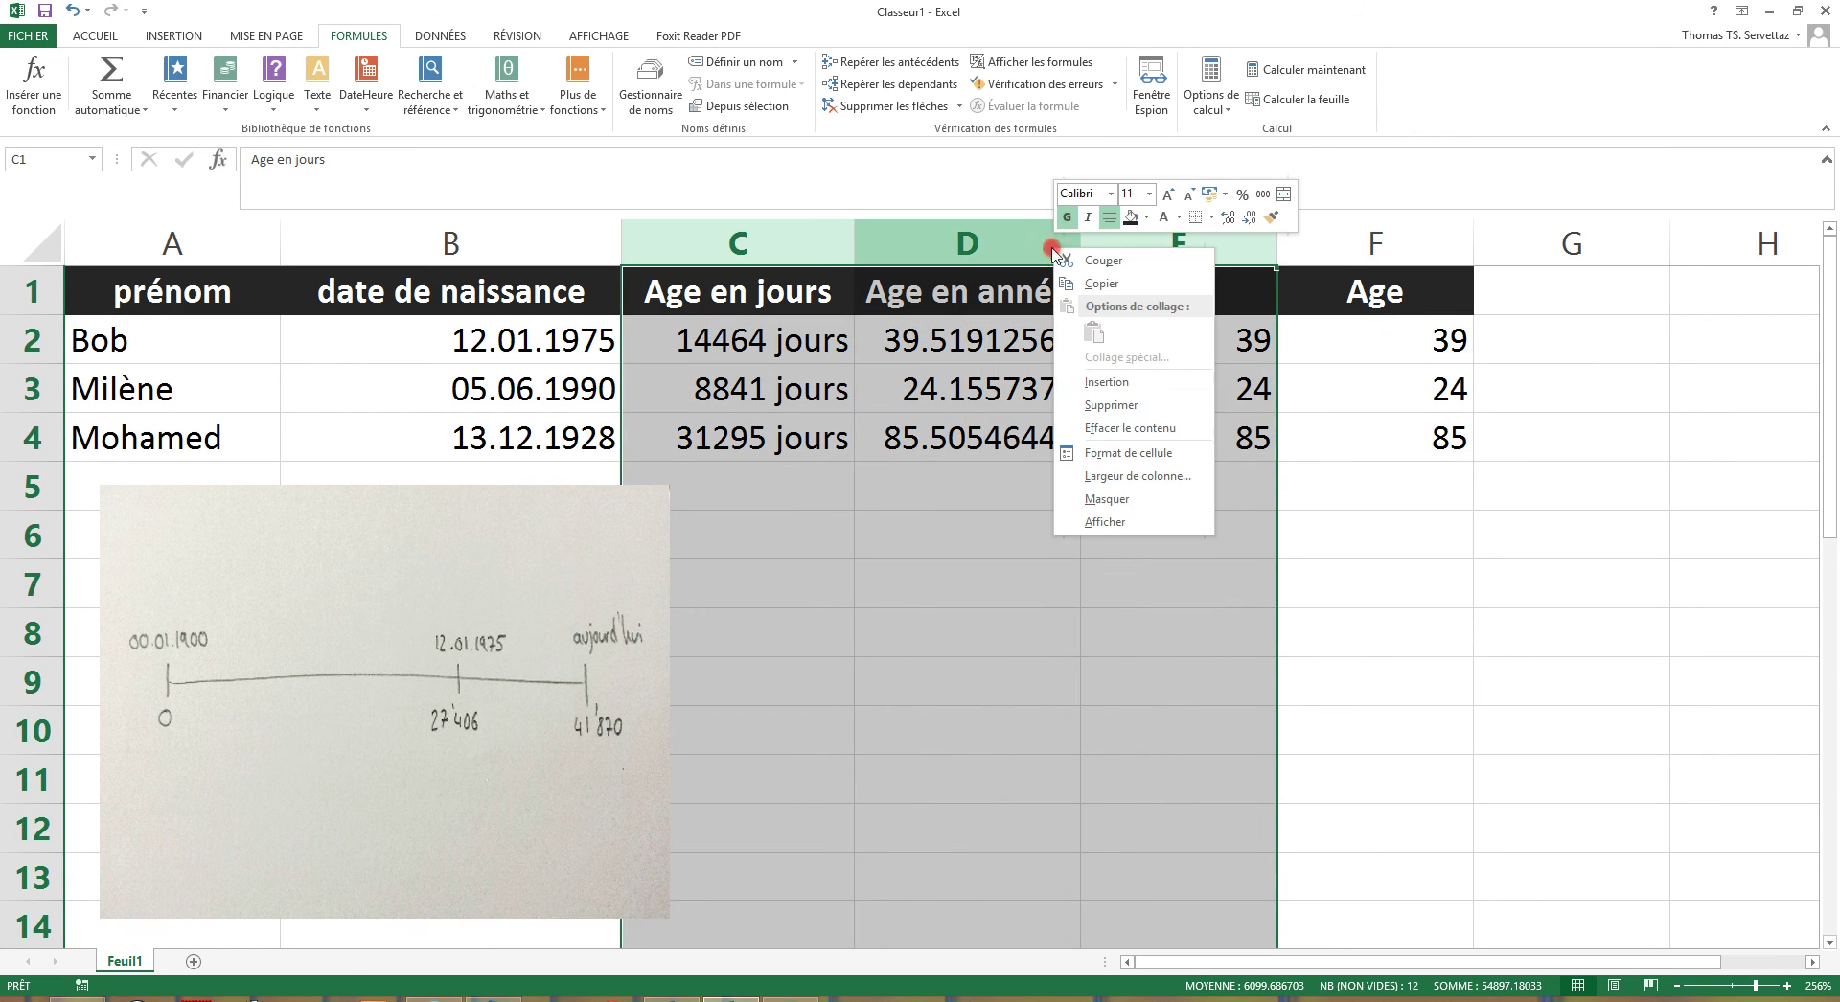
{"action": "left_click", "coordinate": [1133, 405]}
{"action": "left_click", "coordinate": [1446, 419]}
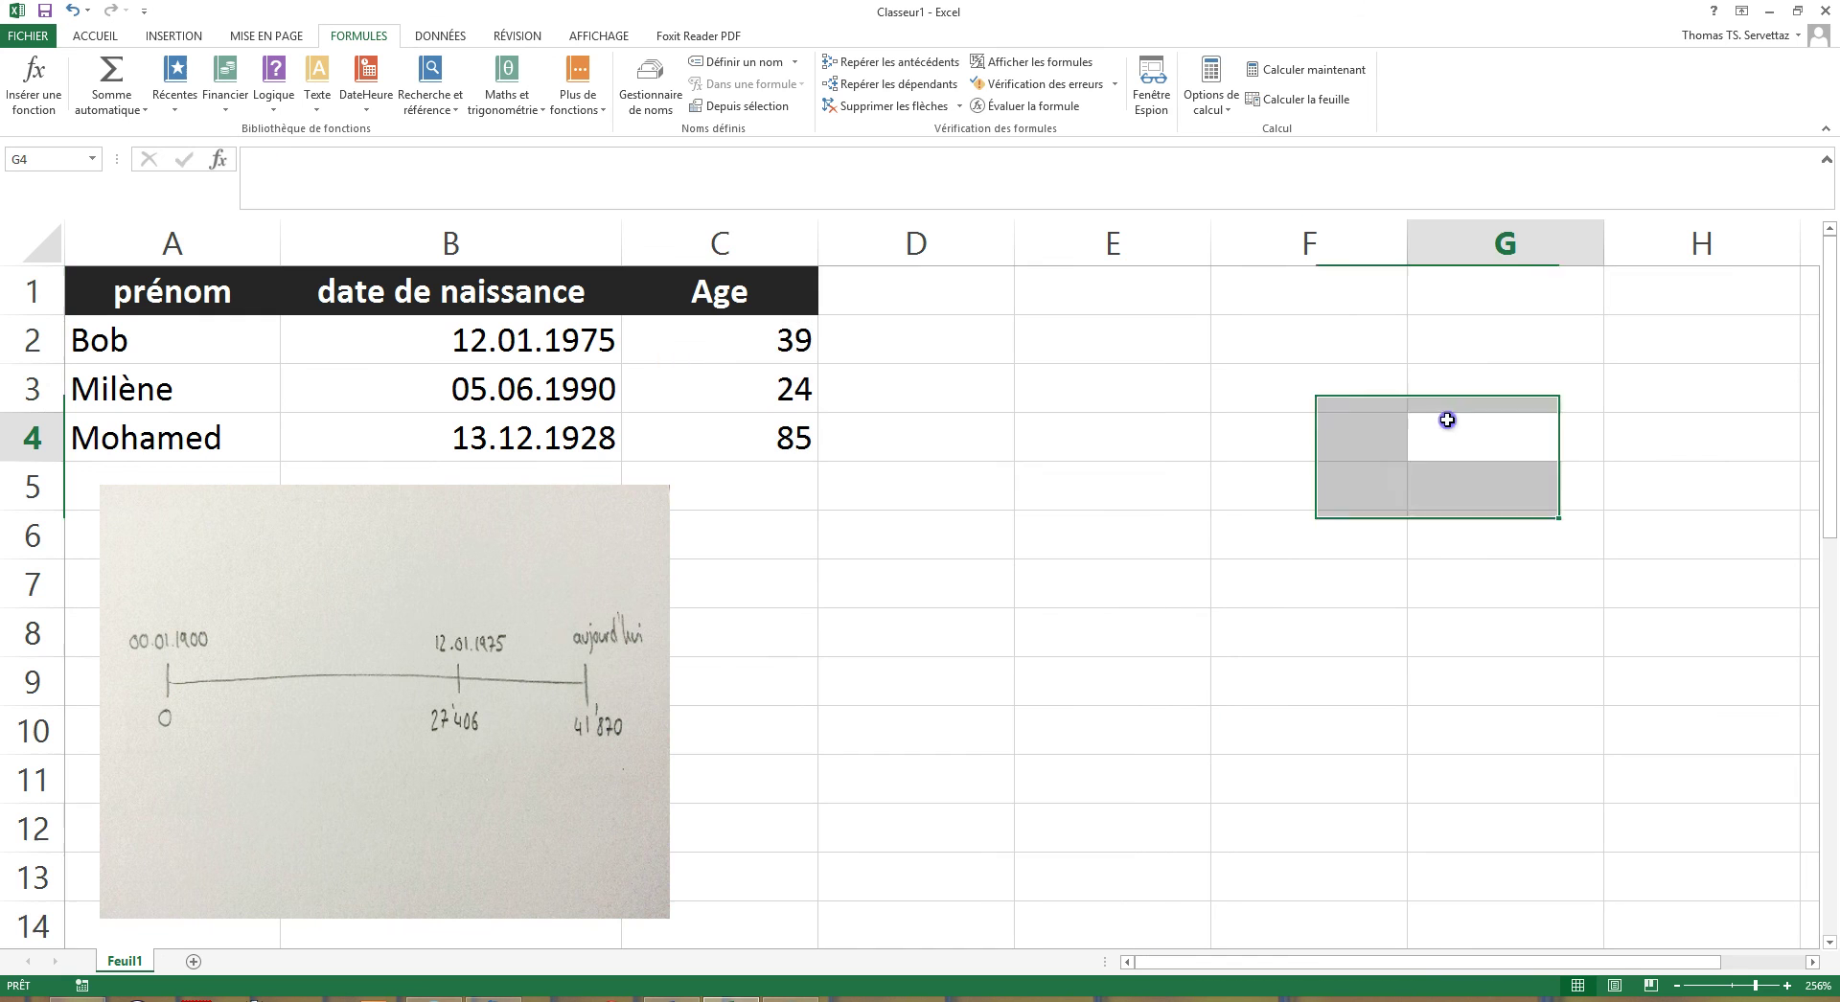
{"action": "double_click", "coordinate": [795, 339]}
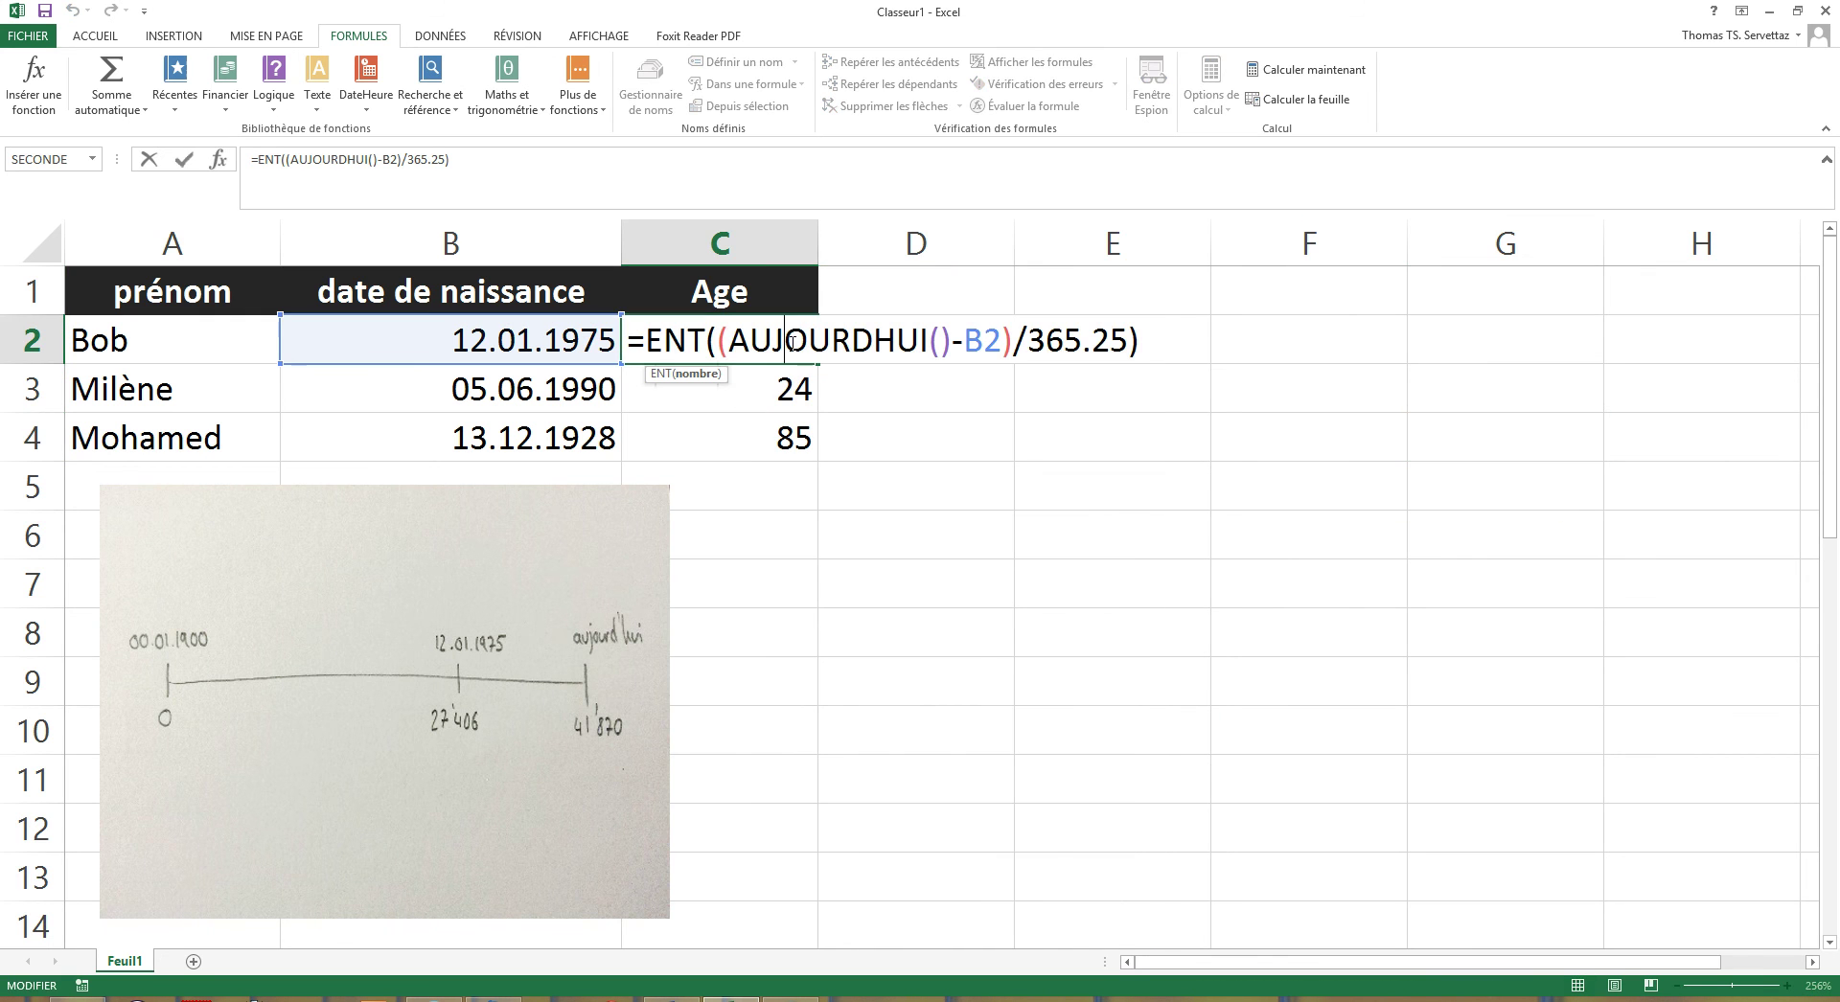